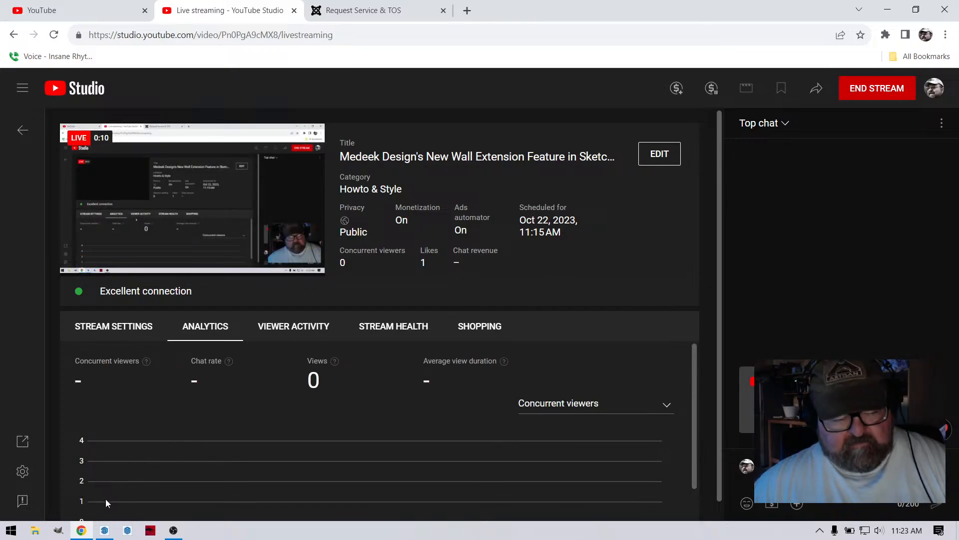
click(103, 532)
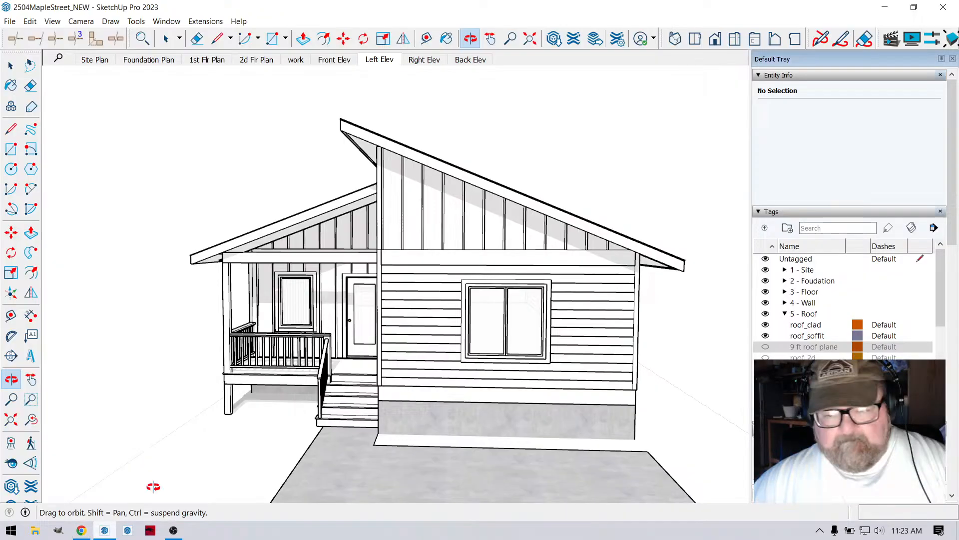
mouse_move(496, 312)
mouse_down()
mouse_move(392, 304)
mouse_move(431, 323)
mouse_move(547, 315)
mouse_move(494, 319)
mouse_up()
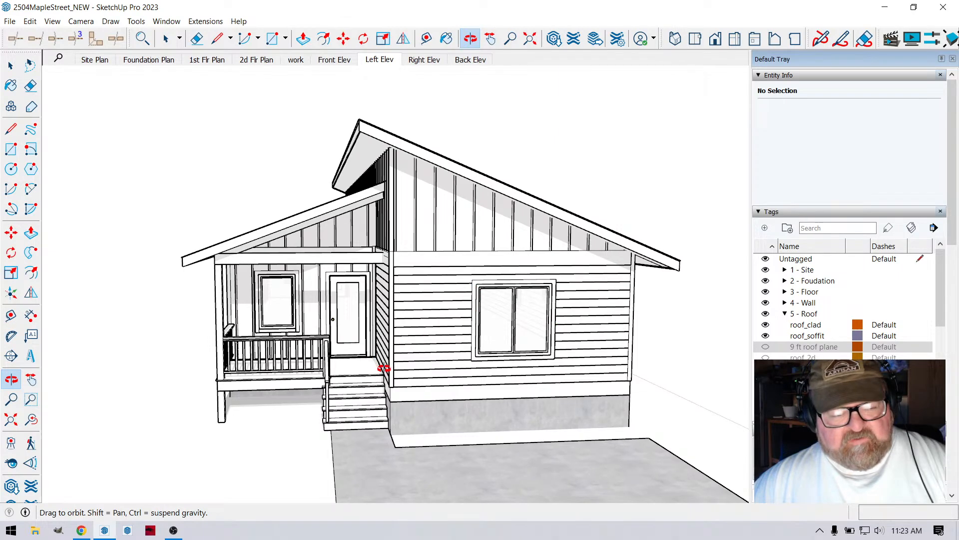
scroll(485, 290, up, 3)
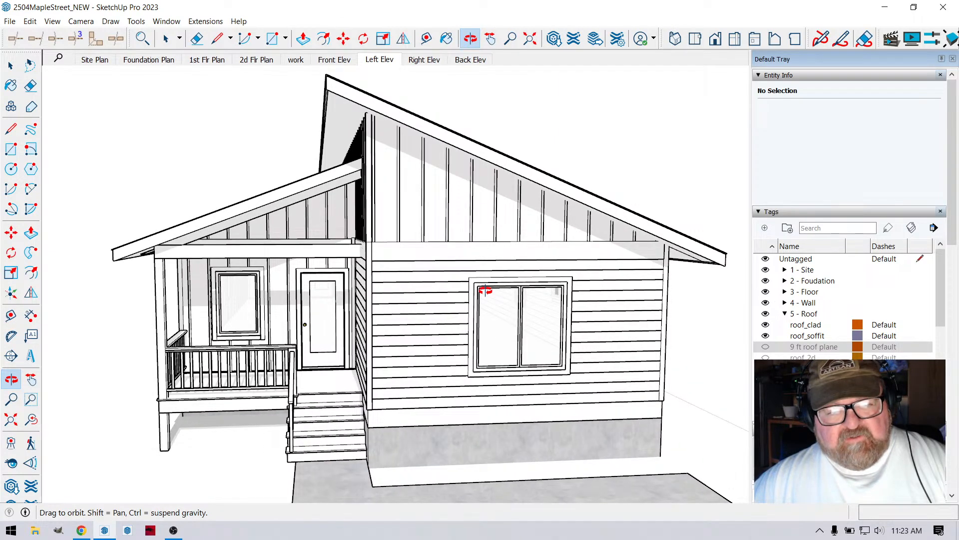
scroll(479, 343, down, 2)
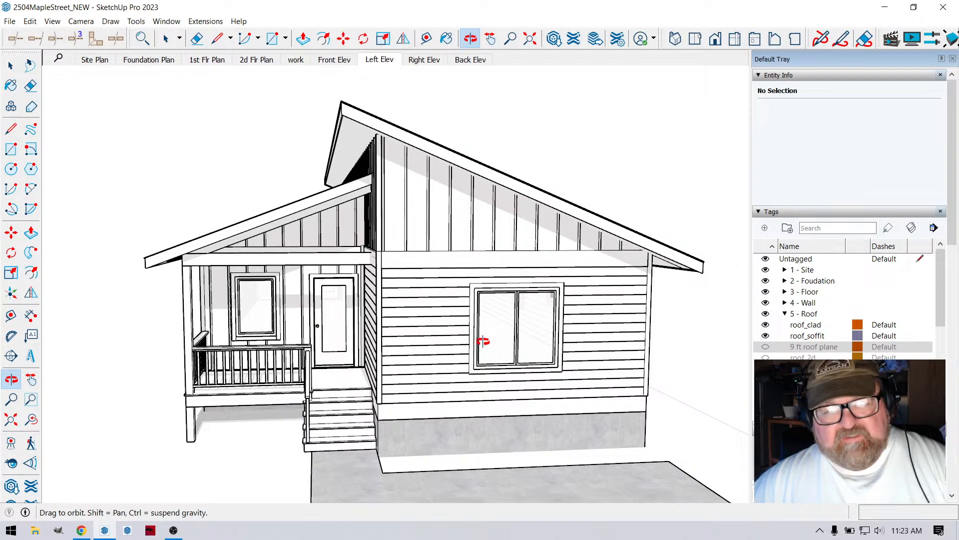
mouse_move(483, 337)
mouse_down()
mouse_move(471, 323)
mouse_move(497, 332)
mouse_move(436, 335)
mouse_move(490, 334)
mouse_move(516, 317)
mouse_move(499, 309)
mouse_move(513, 339)
mouse_move(506, 358)
mouse_move(500, 329)
mouse_up()
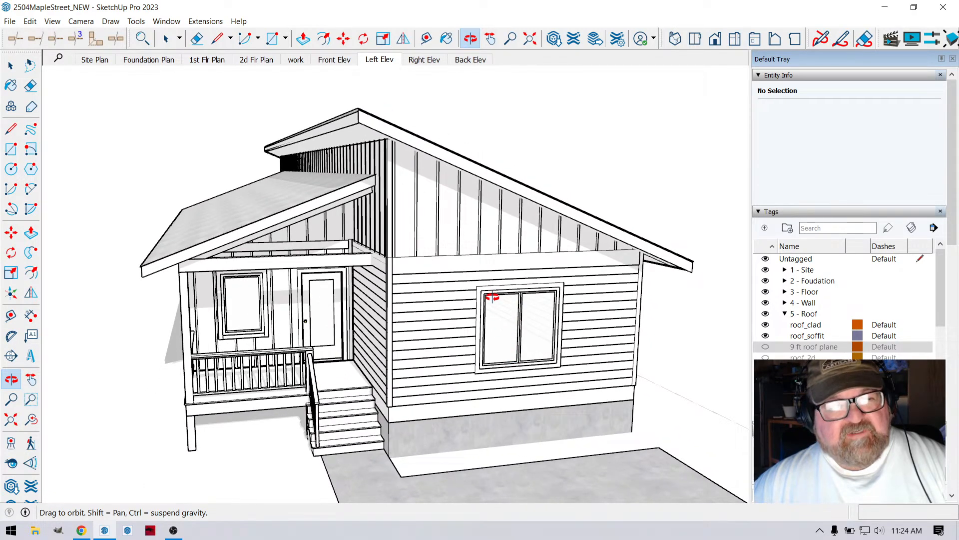
click(206, 22)
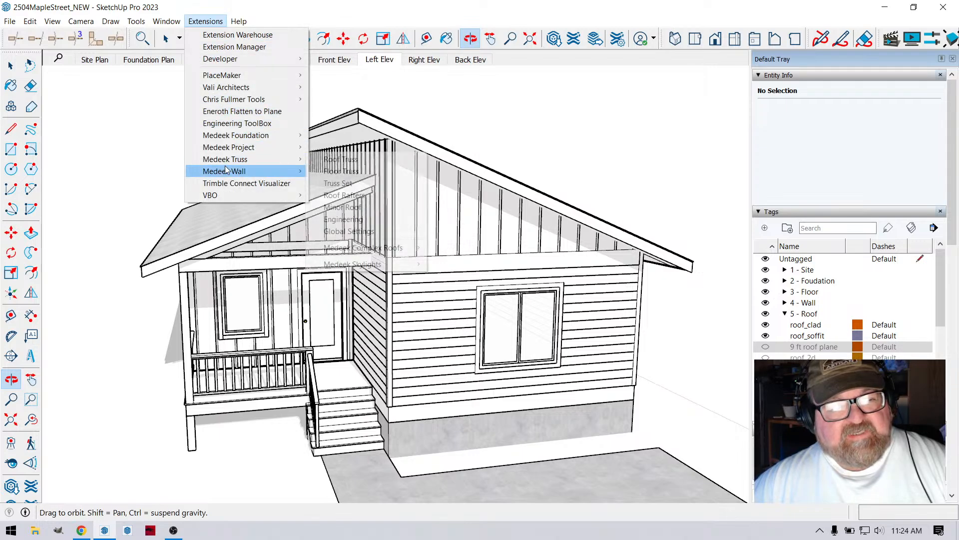
mouse_move(227, 172)
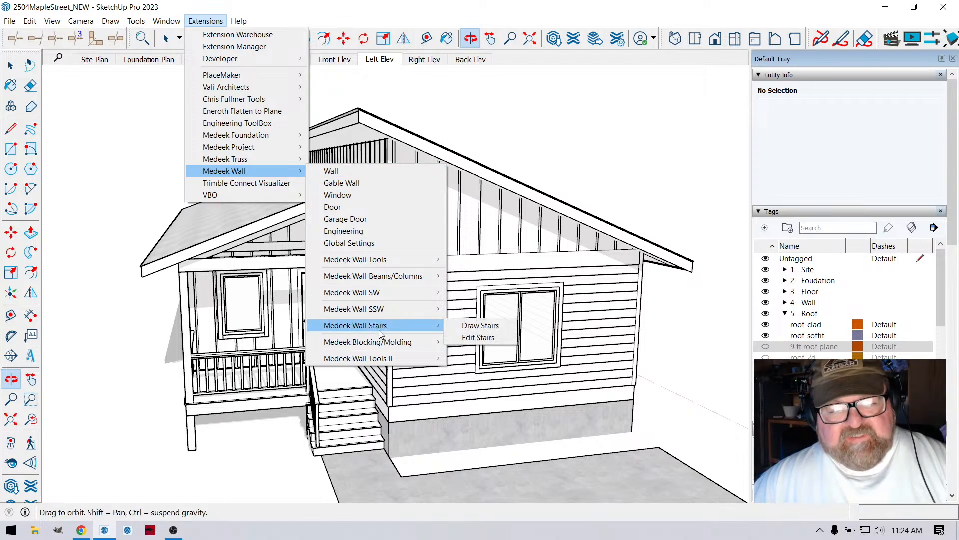
mouse_move(380, 343)
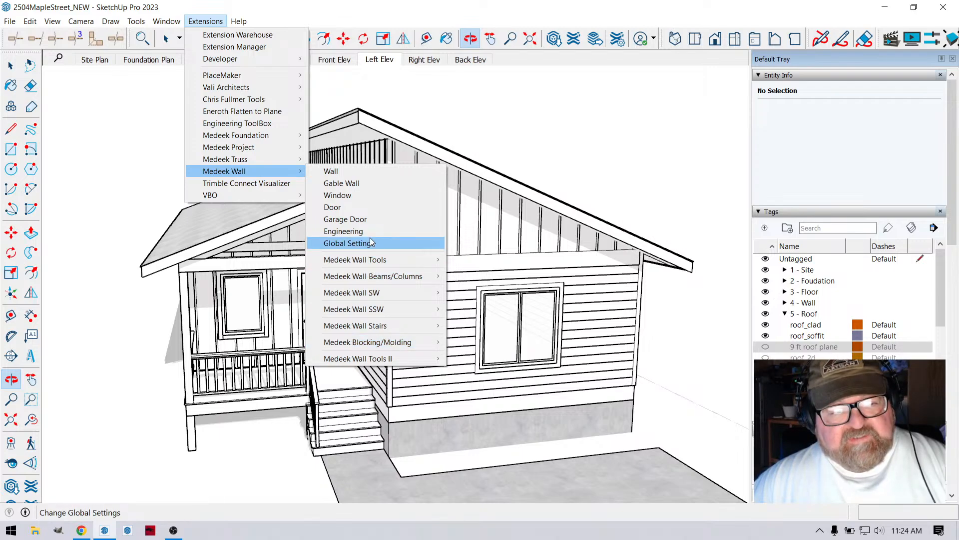
click(361, 12)
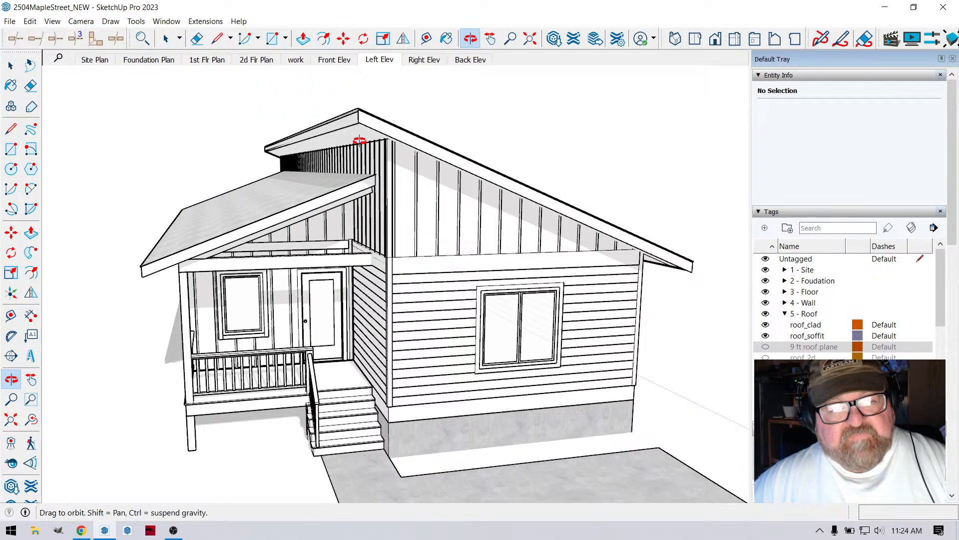
- Examine the house's porch, long side wall and front stairs, finishing with a raised view of the roof
drag(424, 271, 487, 251)
scroll(532, 254, down, 2)
scroll(122, 366, up, 6)
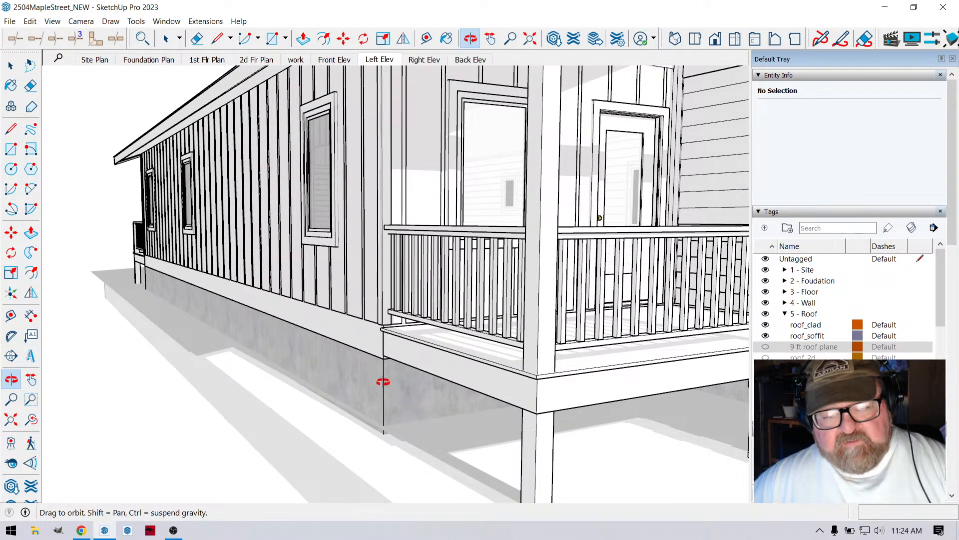
scroll(205, 428, down, 6)
drag(449, 375, 325, 394)
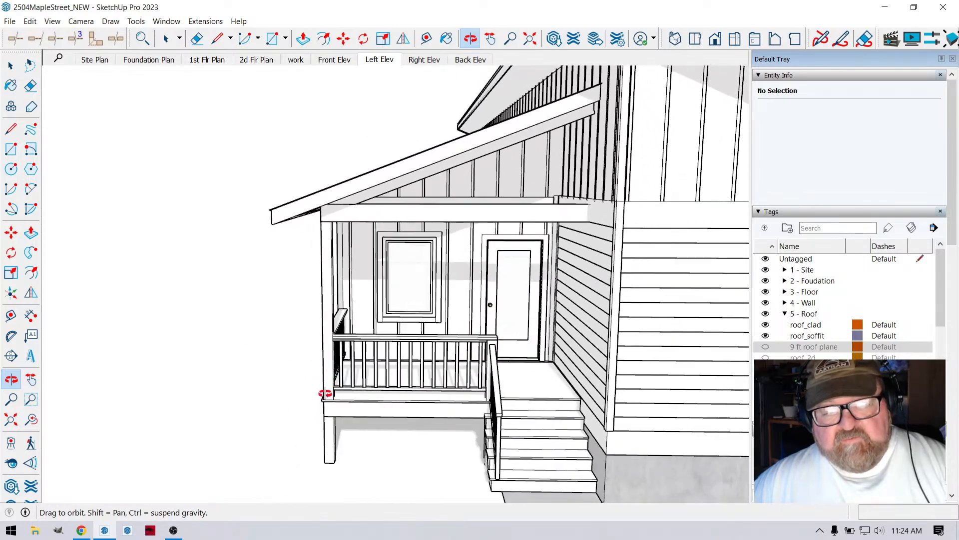
scroll(117, 368, down, 4)
drag(244, 381, 492, 409)
drag(481, 322, 428, 349)
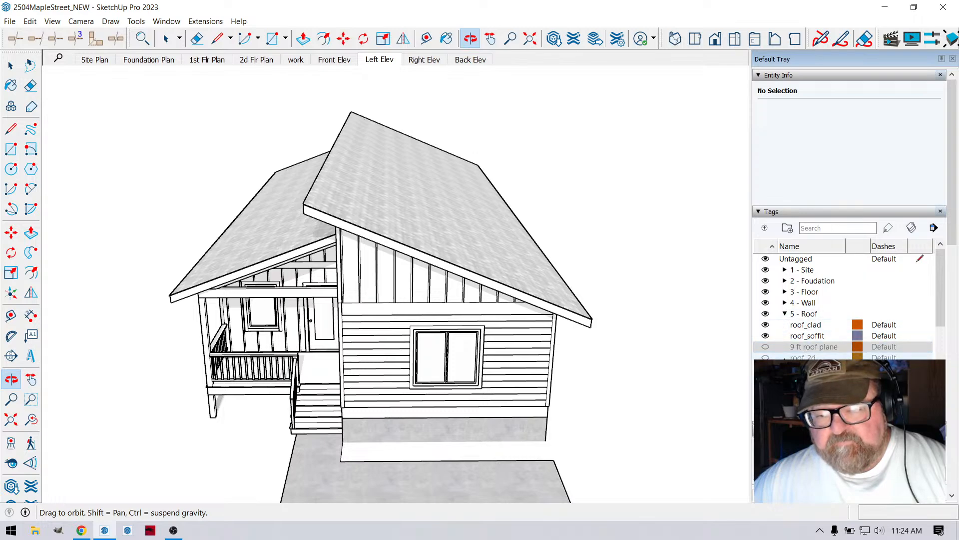
- Collapse the 5 - Roof tag folder and examine the subdivided lots with the foundation plans, building outline and 3D house
click(785, 314)
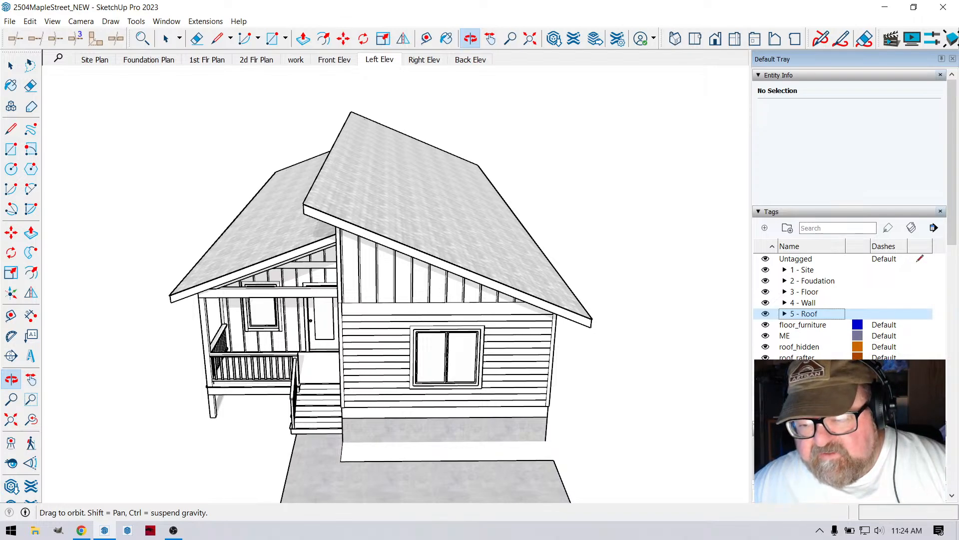
drag(650, 336, 490, 335)
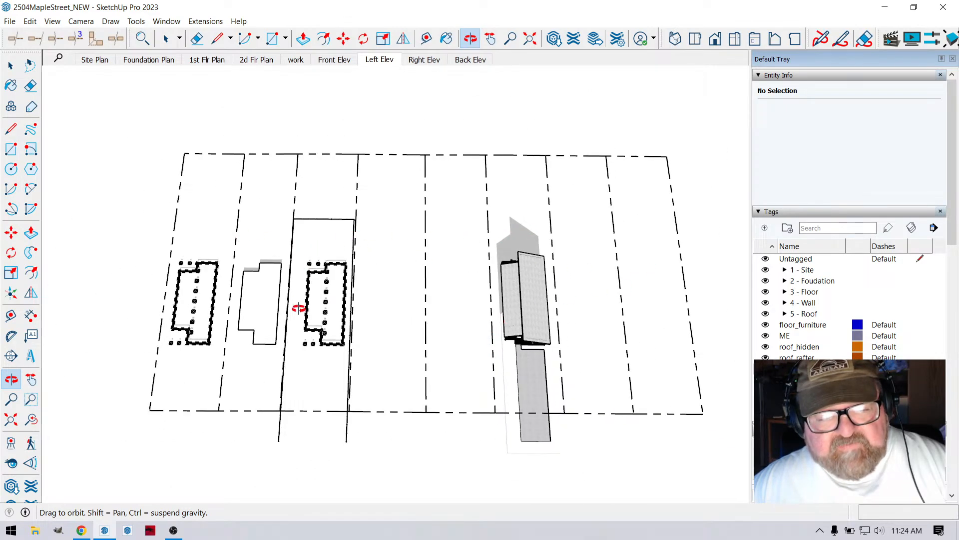
scroll(200, 314, up, 4)
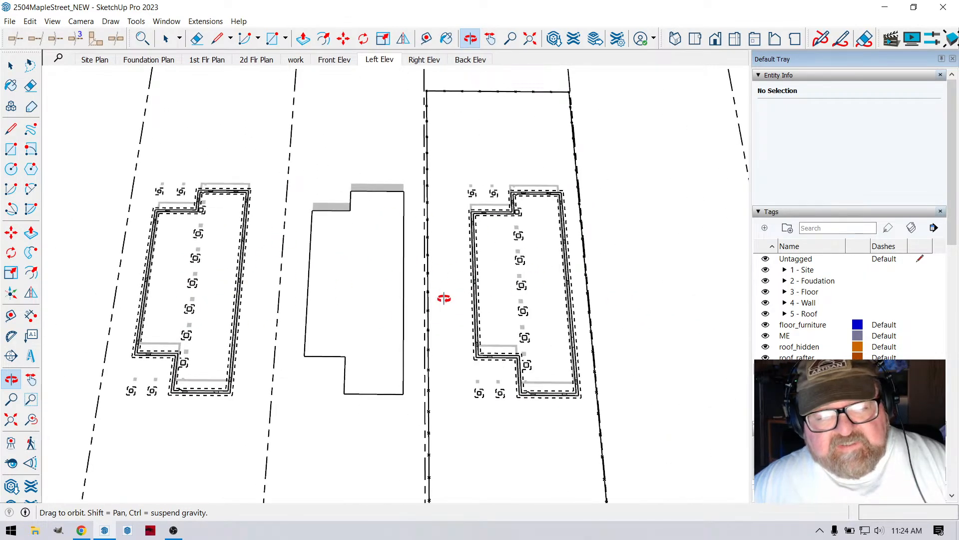
drag(443, 298, 459, 262)
scroll(248, 290, down, 5)
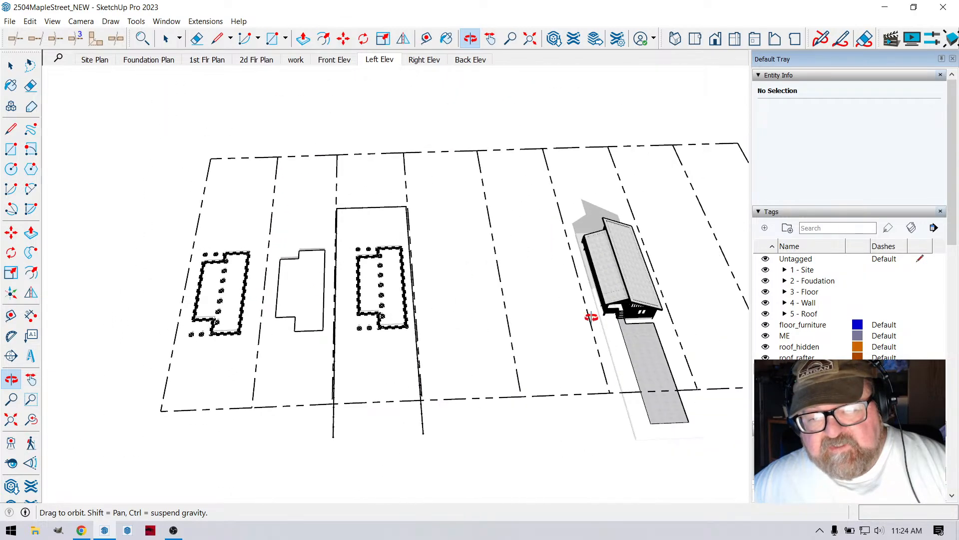
drag(591, 316, 569, 127)
scroll(540, 254, up, 3)
mouse_move(532, 259)
mouse_down()
mouse_move(639, 217)
mouse_move(604, 206)
mouse_move(463, 283)
mouse_move(449, 315)
mouse_move(466, 380)
mouse_move(561, 306)
mouse_move(604, 250)
mouse_move(511, 317)
mouse_move(546, 208)
mouse_move(533, 248)
mouse_up()
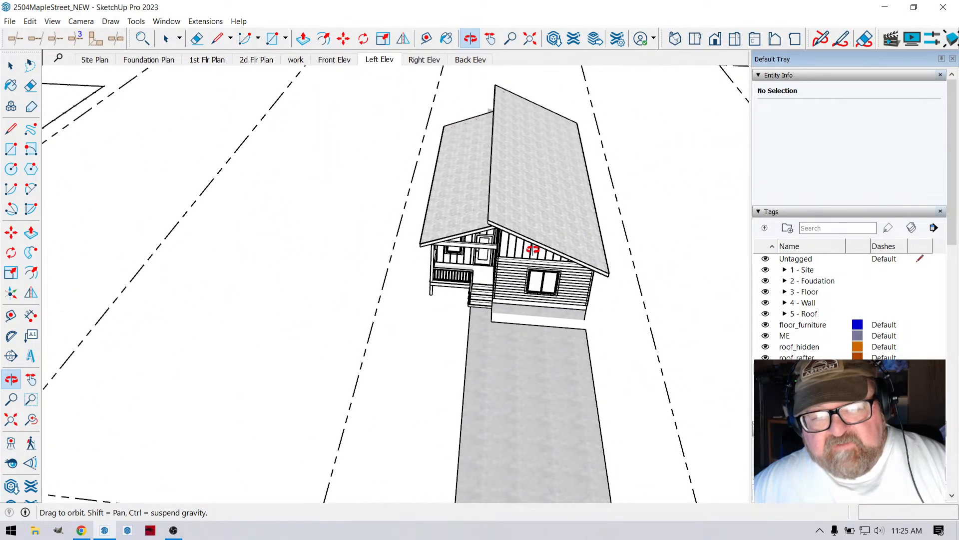
scroll(398, 242, down, 5)
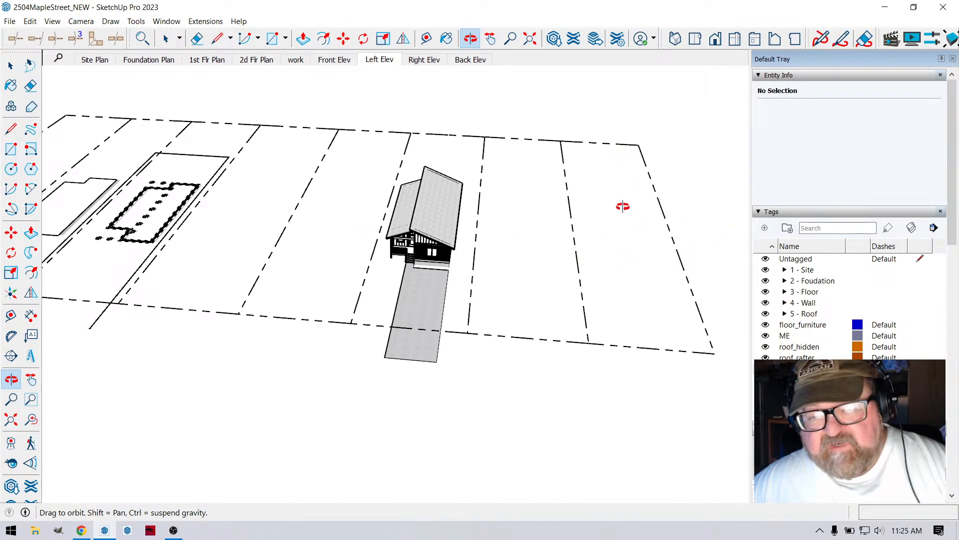
scroll(378, 246, up, 3)
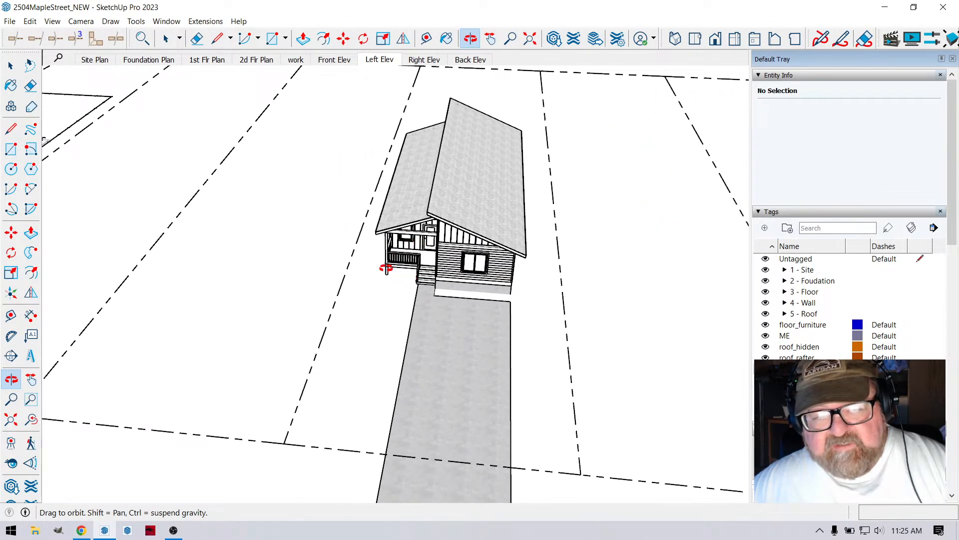
drag(386, 268, 644, 345)
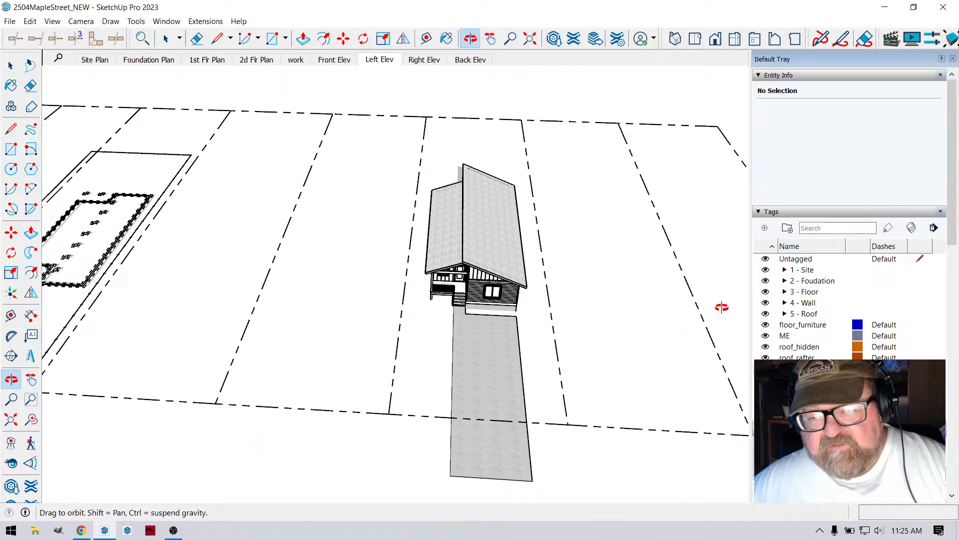
- Examine the 3D house on its lot from above and from street level, including its roof and driveway
drag(419, 281, 583, 191)
scroll(570, 186, up, 4)
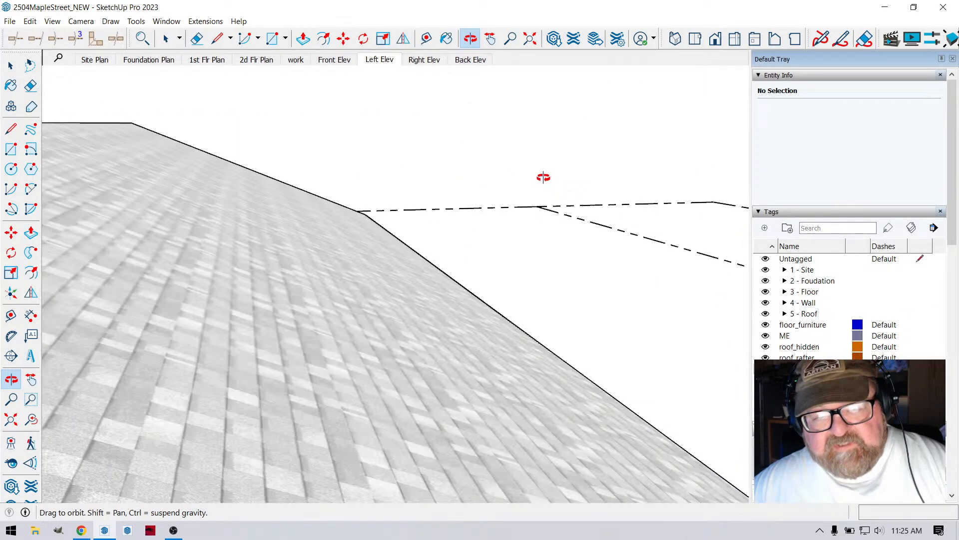
scroll(545, 180, down, 2)
mouse_move(471, 285)
mouse_down()
mouse_move(500, 232)
mouse_move(417, 381)
mouse_move(486, 317)
mouse_move(458, 315)
mouse_move(476, 266)
mouse_move(452, 321)
mouse_move(458, 288)
mouse_up()
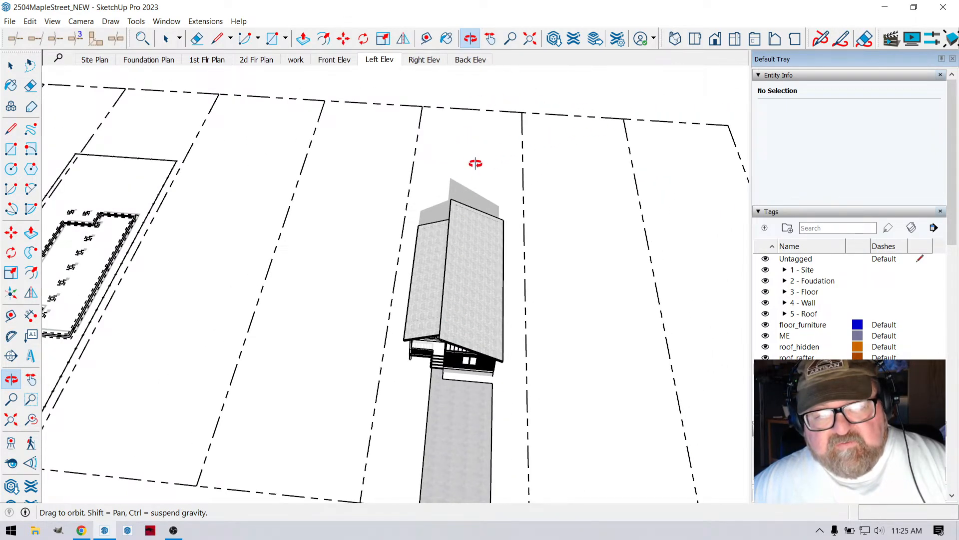
drag(467, 99, 483, 278)
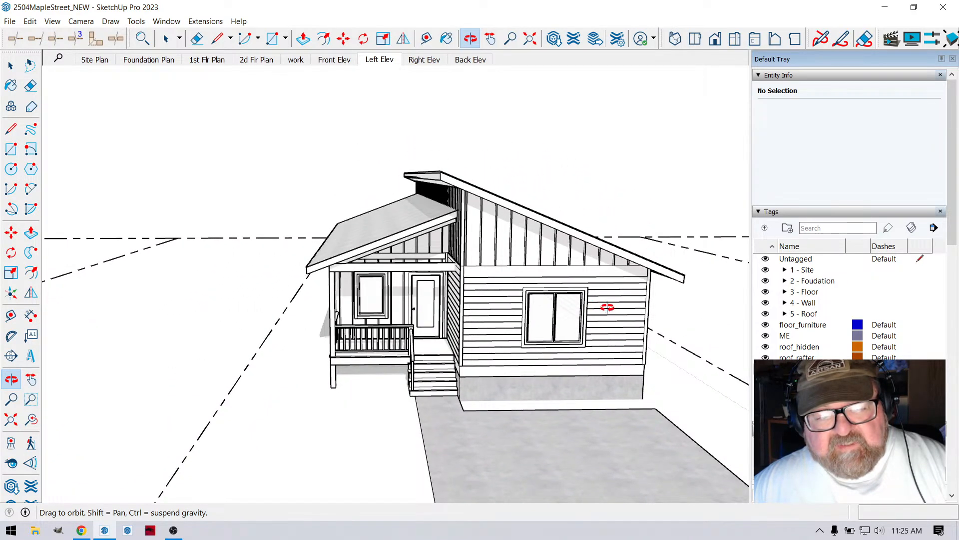
scroll(607, 307, down, 10)
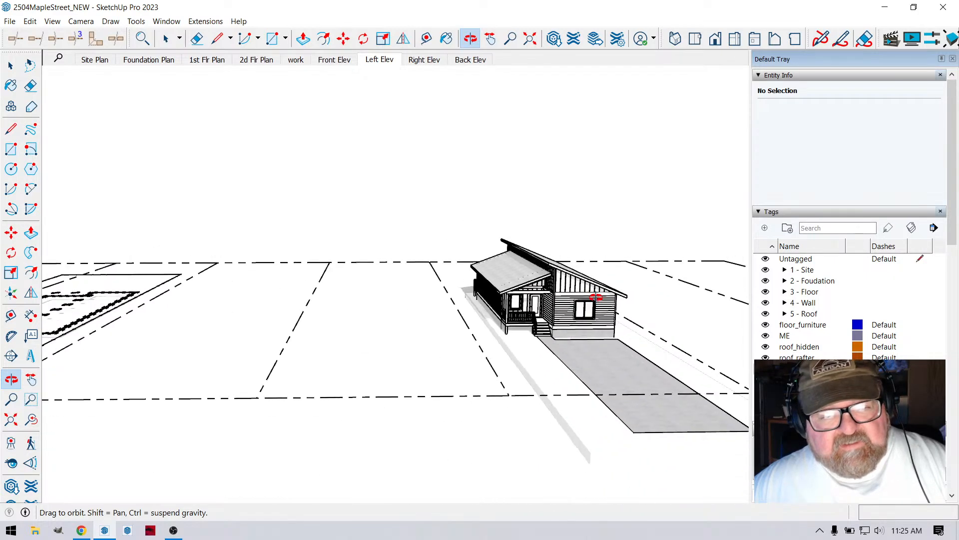
scroll(596, 298, up, 6)
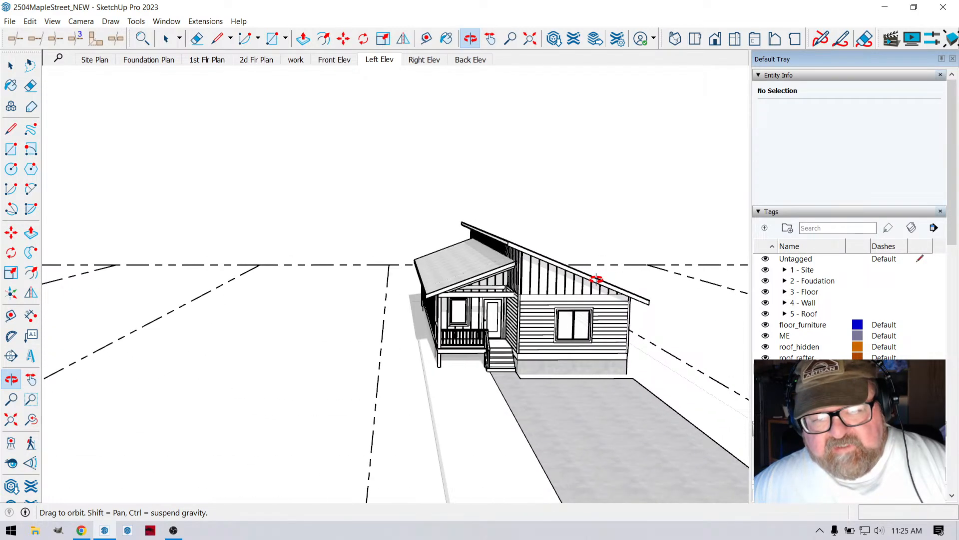
scroll(598, 282, down, 6)
drag(555, 281, 629, 319)
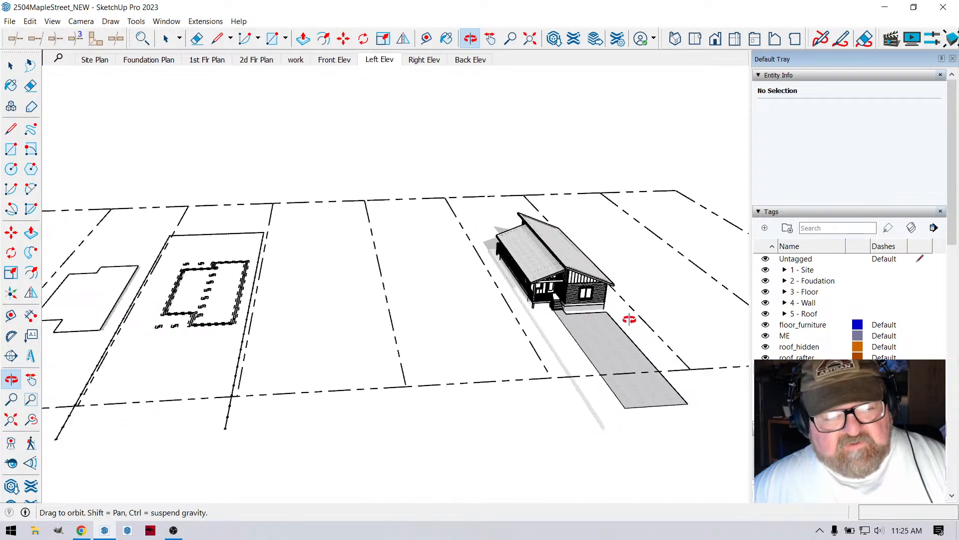
- Expand the 3 - Floor tag folder and show the 2D 1st Flr Plan tag over the foundation plan
scroll(306, 310, down, 1)
scroll(300, 350, up, 8)
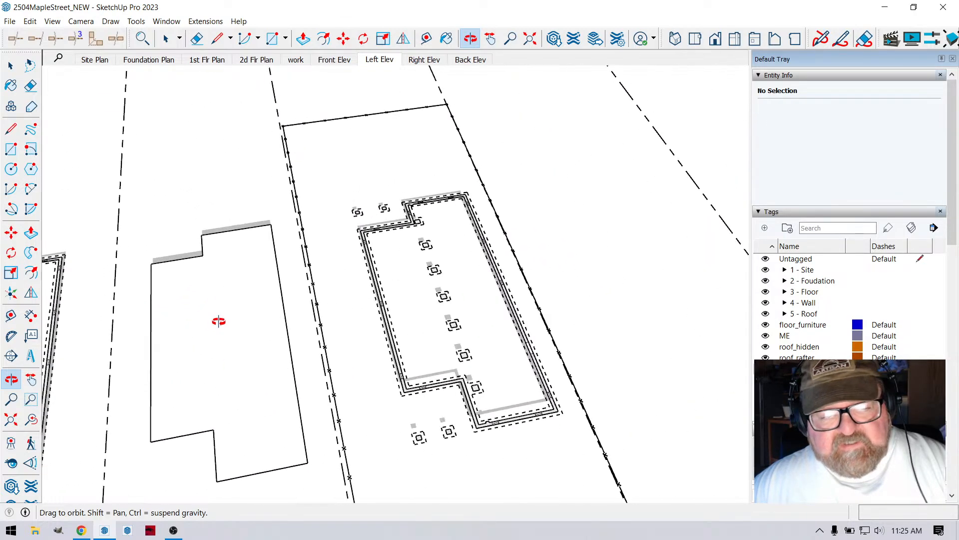
scroll(219, 321, up, 1)
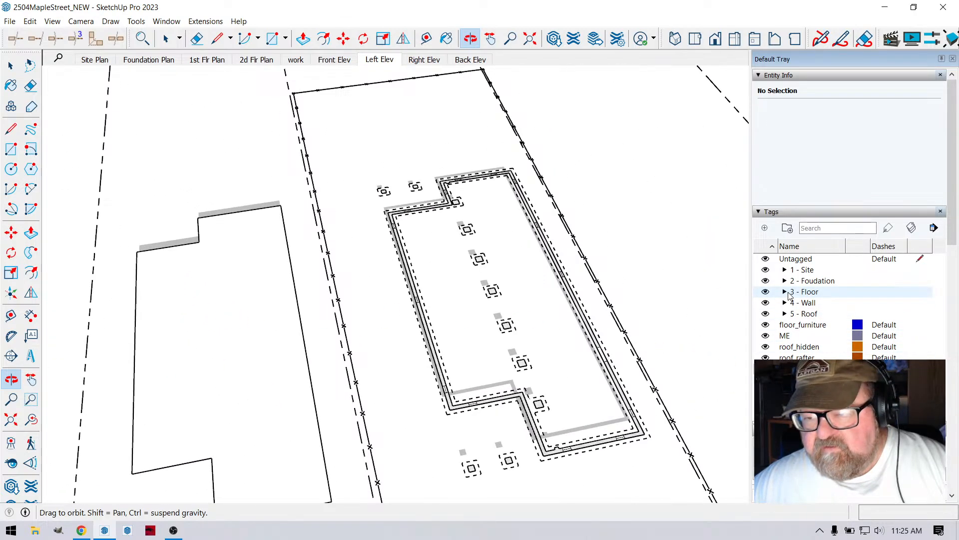
click(789, 293)
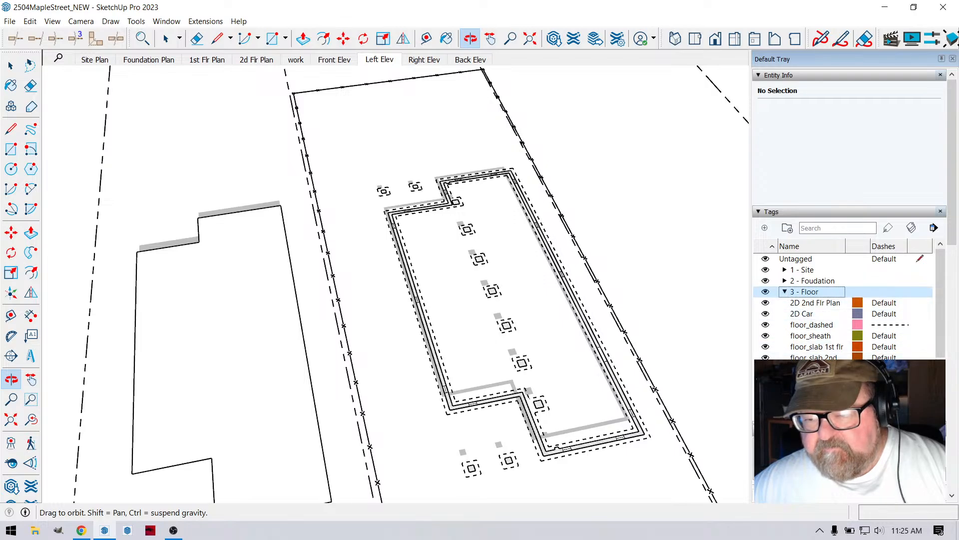
click(765, 380)
drag(559, 348, 460, 355)
drag(512, 268, 430, 219)
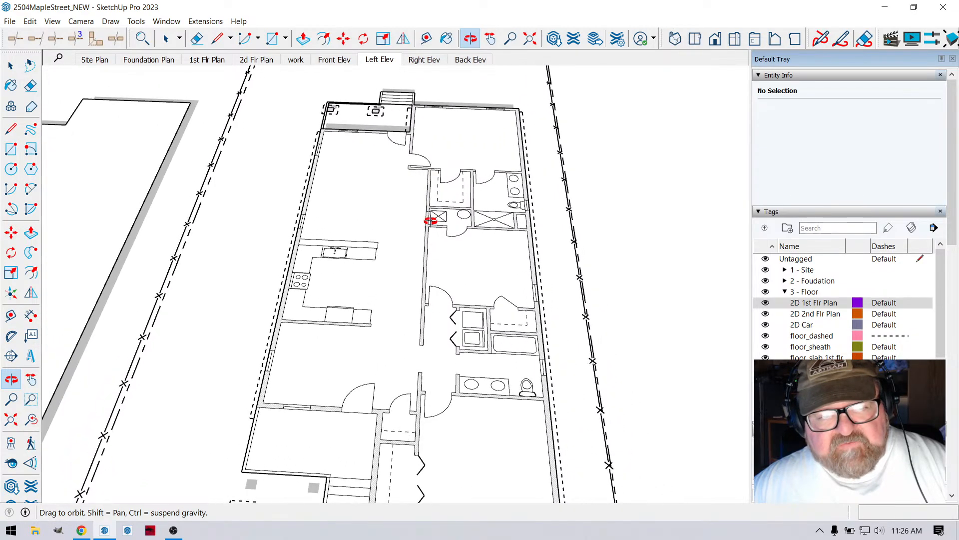
- Open the 1st Flr Plan scene and view the floor plans on their lots from above
click(207, 59)
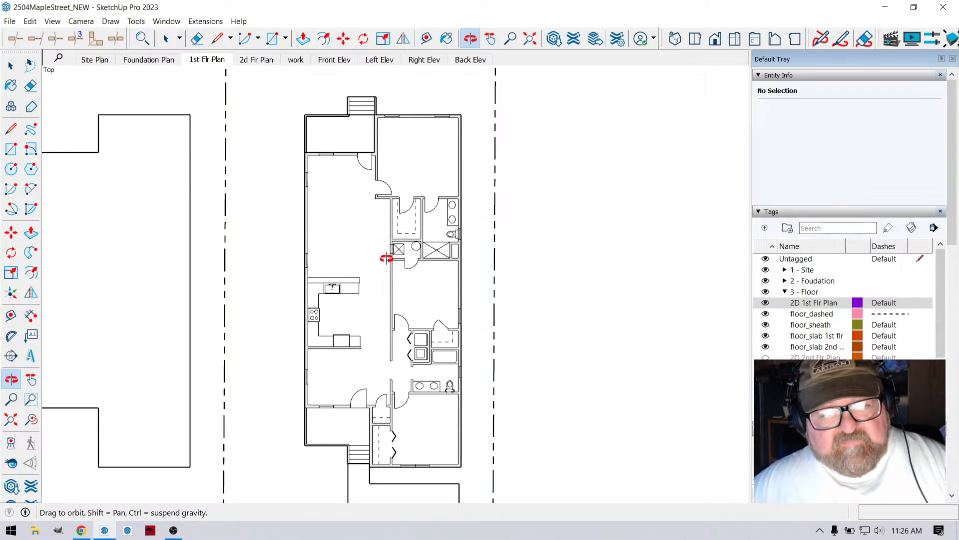
scroll(206, 274, down, 5)
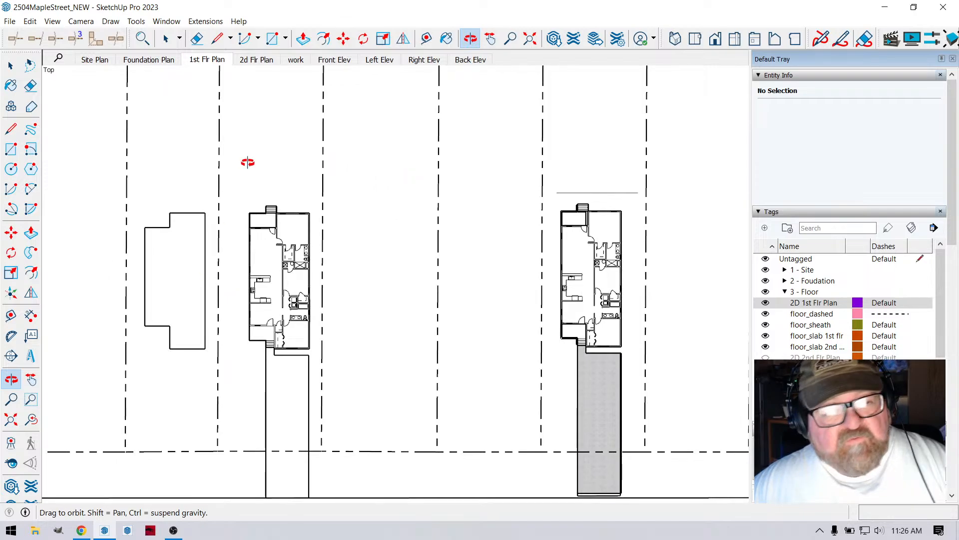
- Open the Front Elev scene and view the house and its roof from slightly above
click(336, 60)
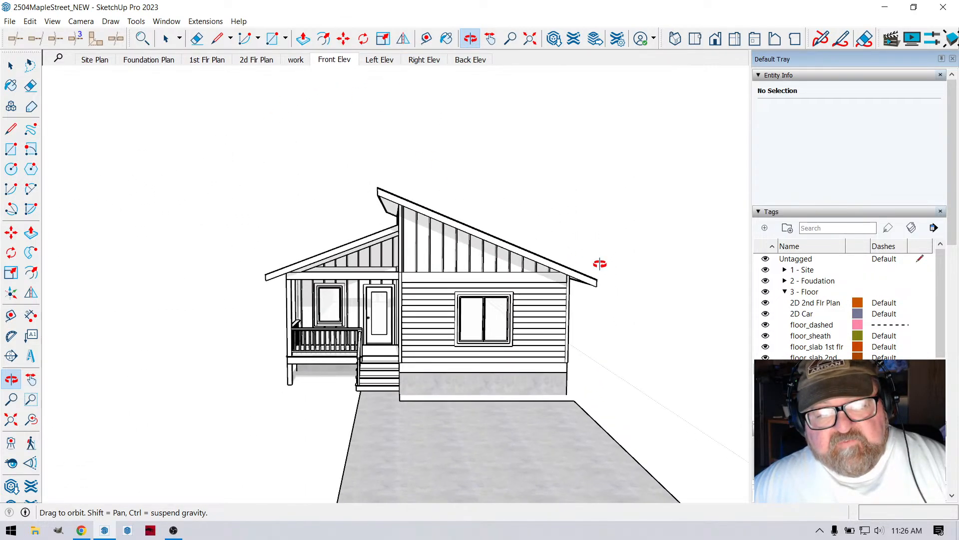
drag(494, 272, 512, 223)
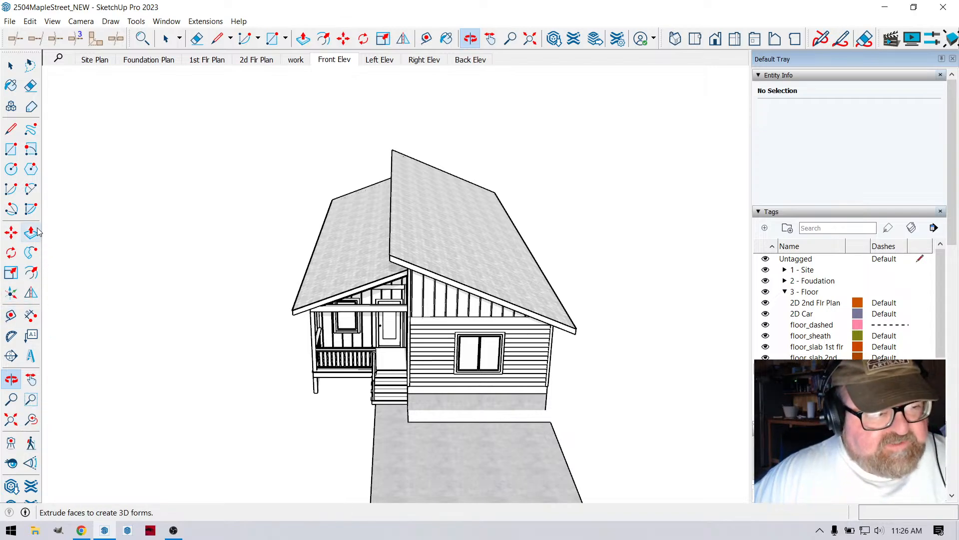
- Place a horizontal section plane near the base of the house, keeping the name Section 1 and symbol 1
click(12, 358)
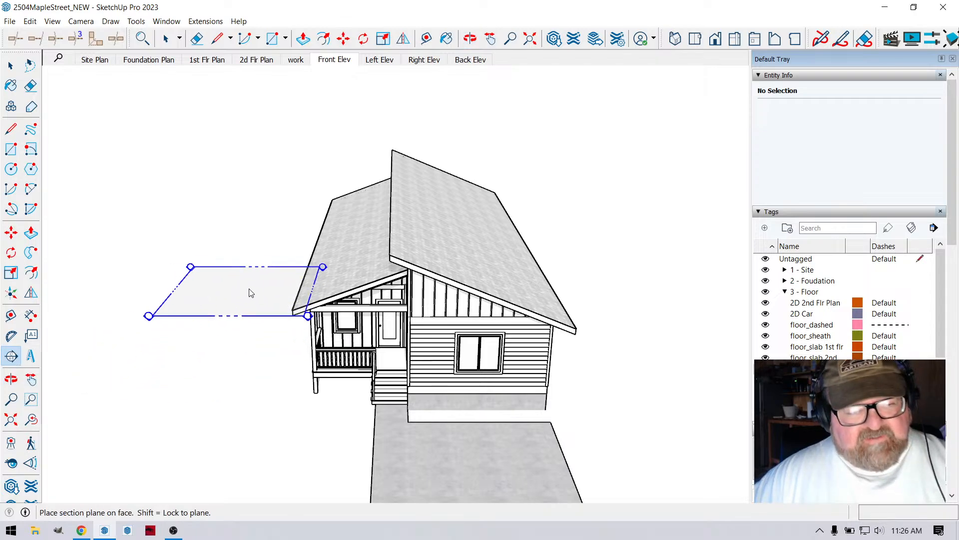
click(259, 283)
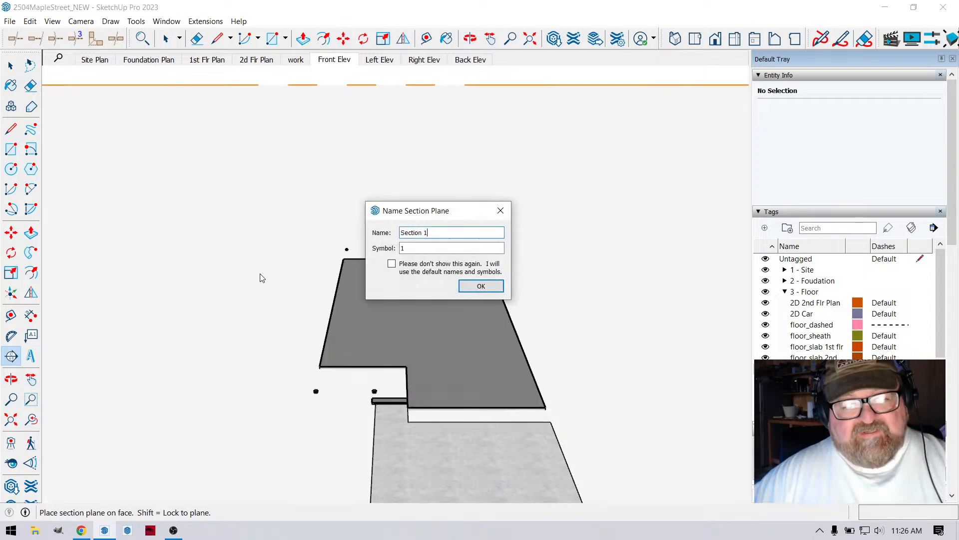
click(474, 286)
scroll(390, 295, down, 10)
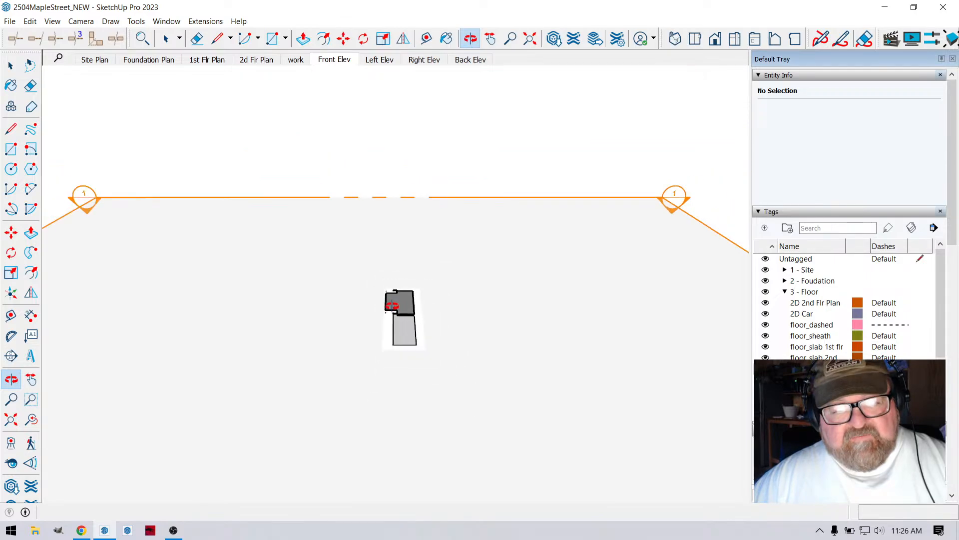
middle_drag(392, 305, 371, 292)
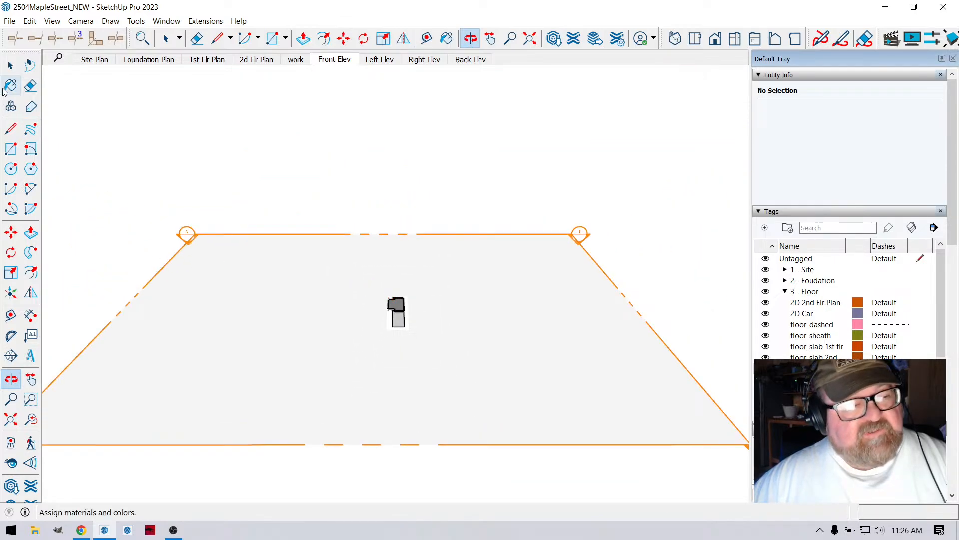
- Move the horizontal section plane up about 9' 10 3/8" so it cuts through the house walls
click(11, 65)
click(360, 265)
scroll(375, 257, up, 5)
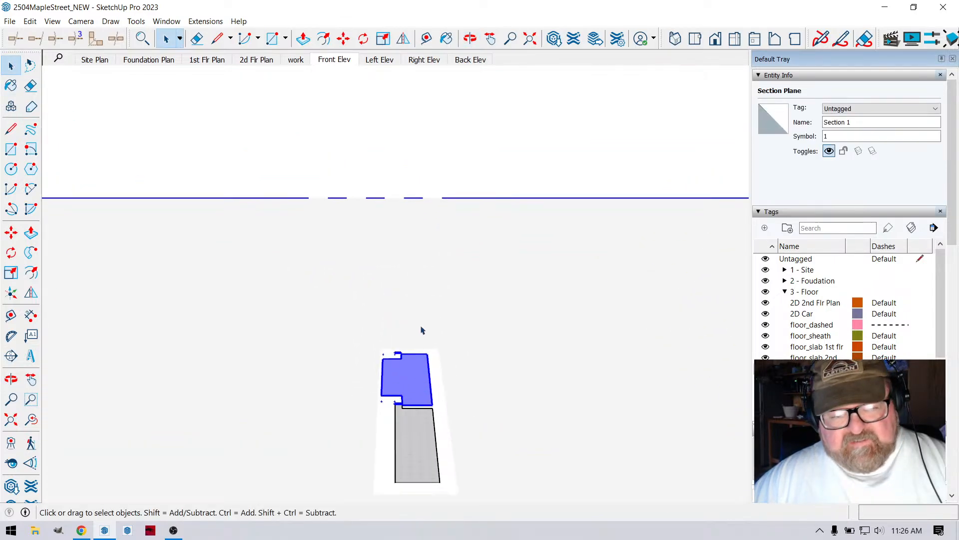
scroll(422, 330, up, 4)
click(343, 39)
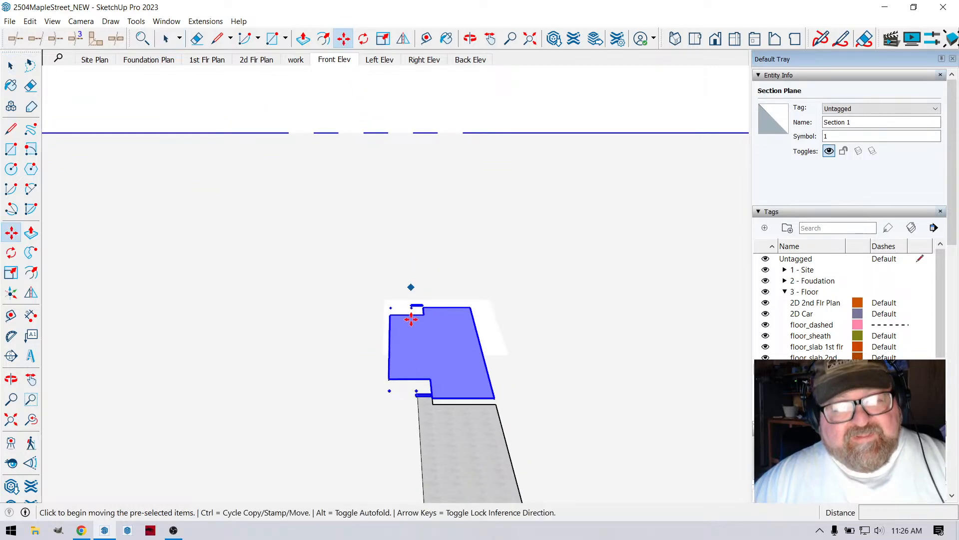
click(412, 306)
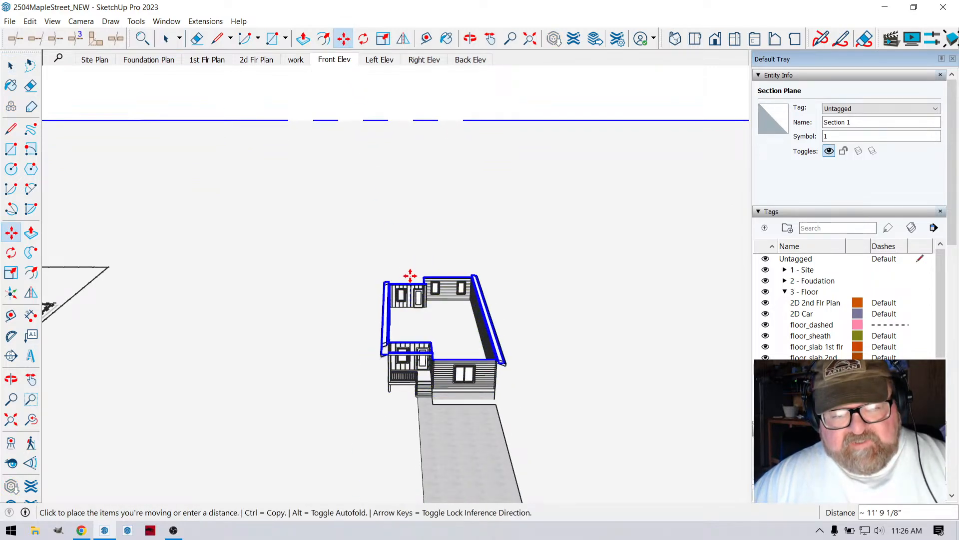
click(410, 282)
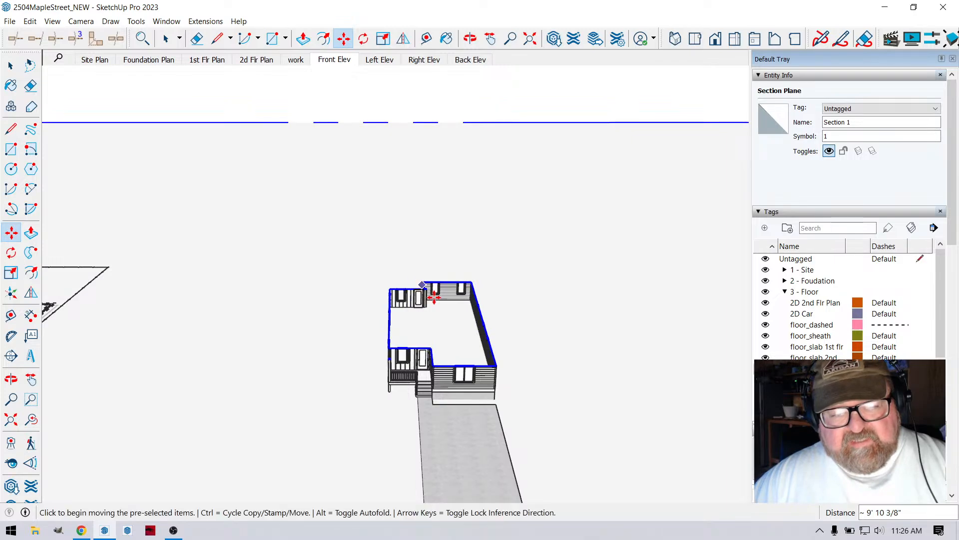
- Show the 2D 1st Flr Plan tag and view the floor plan inside the sectioned house
click(470, 39)
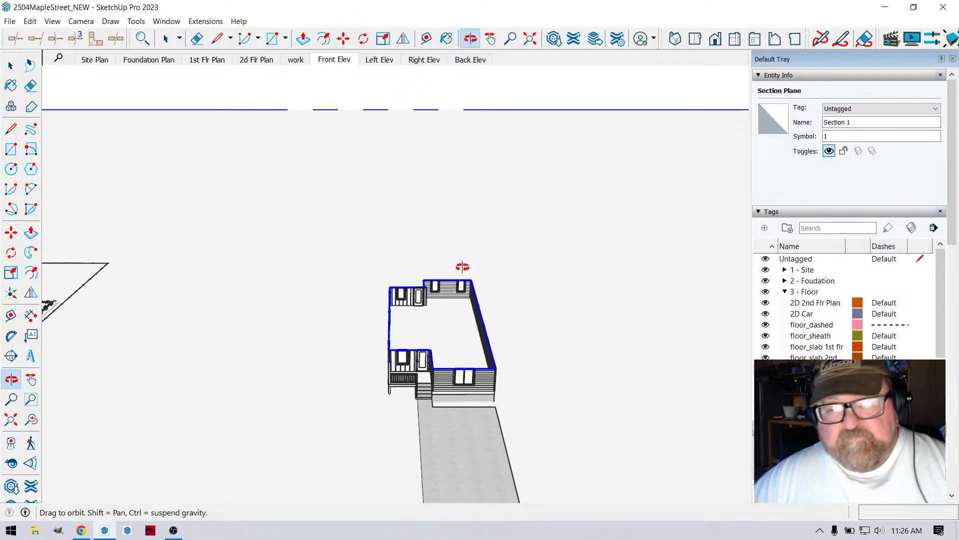
drag(460, 266, 563, 319)
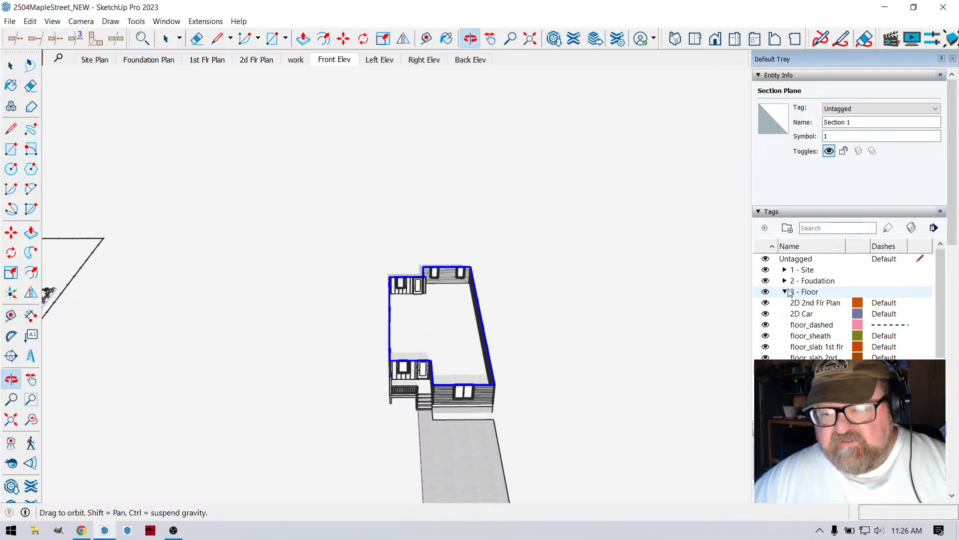
click(766, 303)
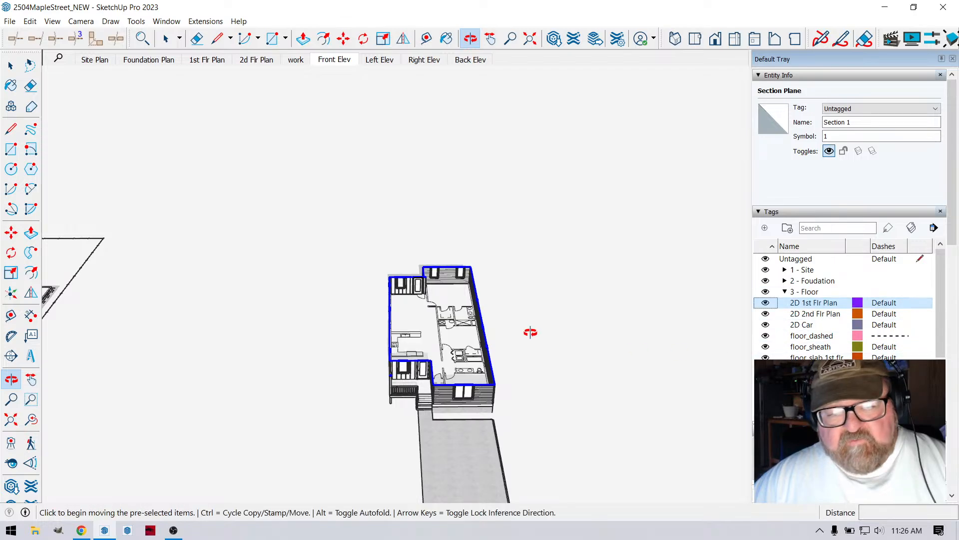
middle_drag(472, 306, 442, 379)
scroll(450, 351, up, 4)
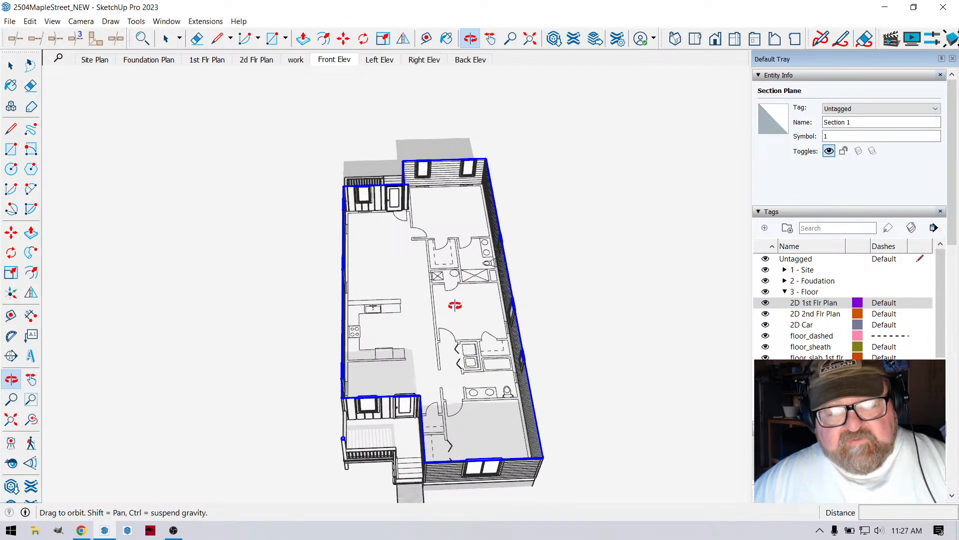
drag(454, 306, 441, 342)
drag(431, 374, 409, 408)
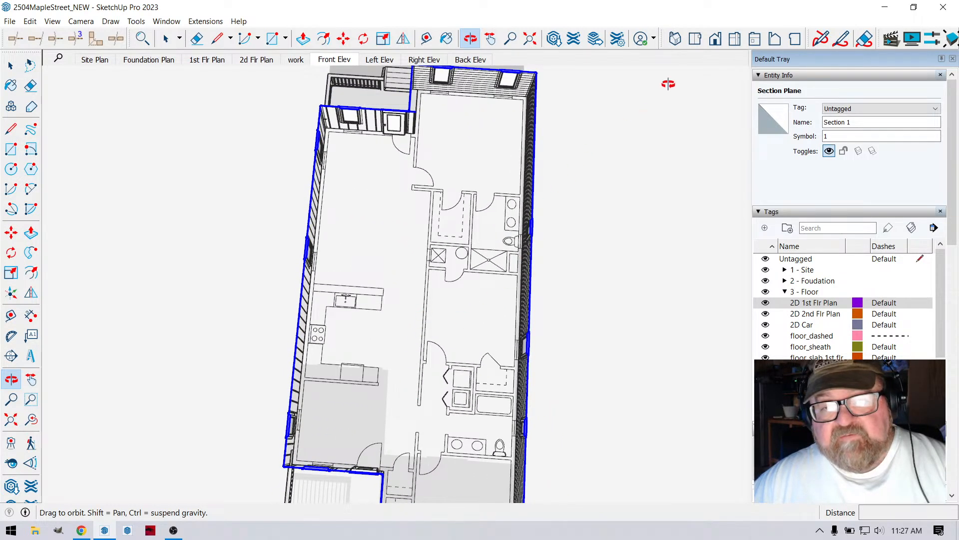
- Switch to a top view in parallel projection and examine the first floor plan within the cut walls
click(695, 39)
scroll(487, 193, down, 2)
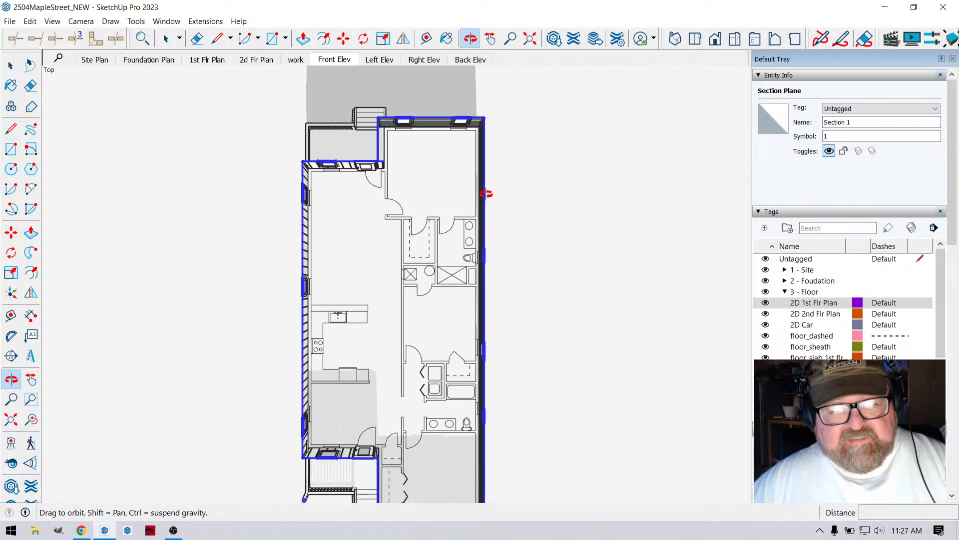
scroll(487, 193, down, 2)
scroll(341, 313, up, 1)
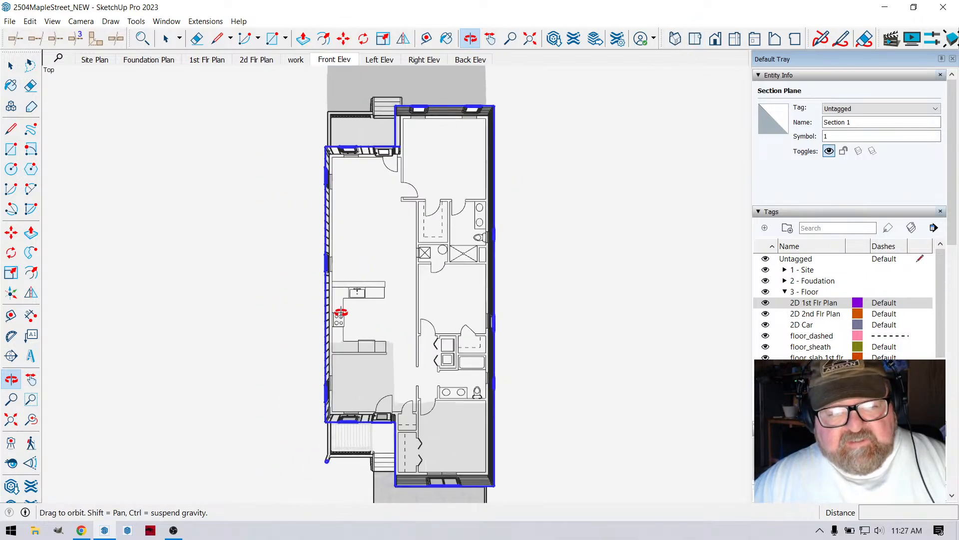
click(81, 21)
click(99, 73)
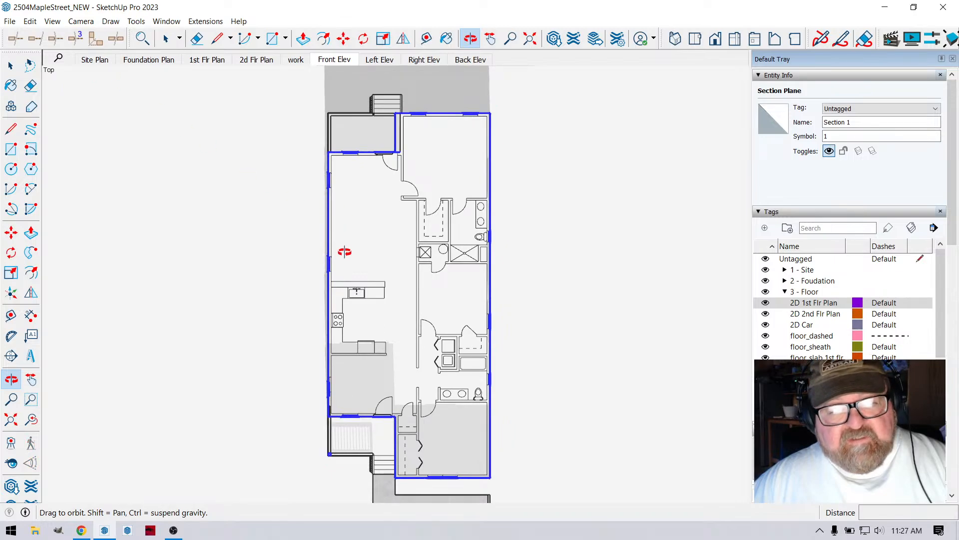
scroll(352, 252, up, 1)
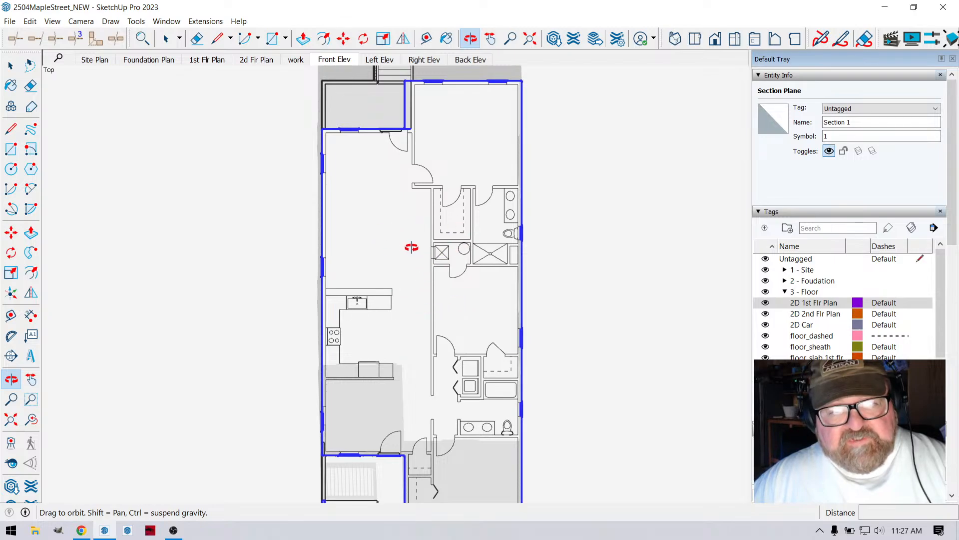
scroll(440, 221, up, 1)
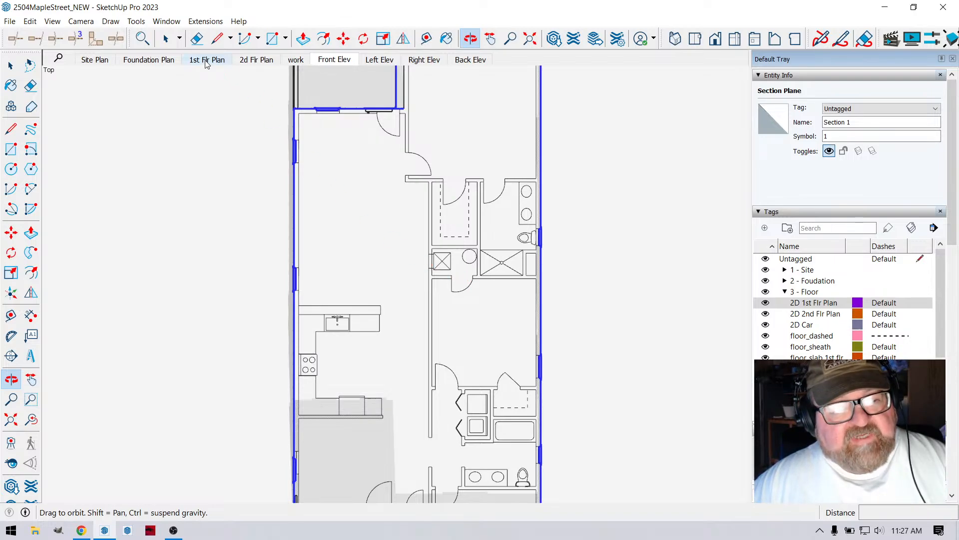
scroll(456, 257, down, 1)
- Return the camera to perspective and examine the cut walls, windows and floor plan from several angles
drag(456, 256, 460, 119)
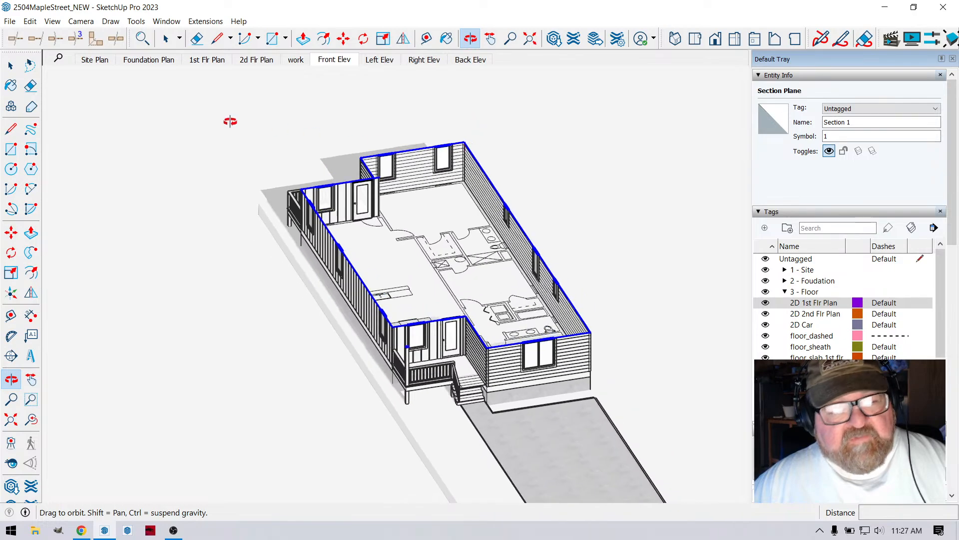
click(81, 21)
click(103, 88)
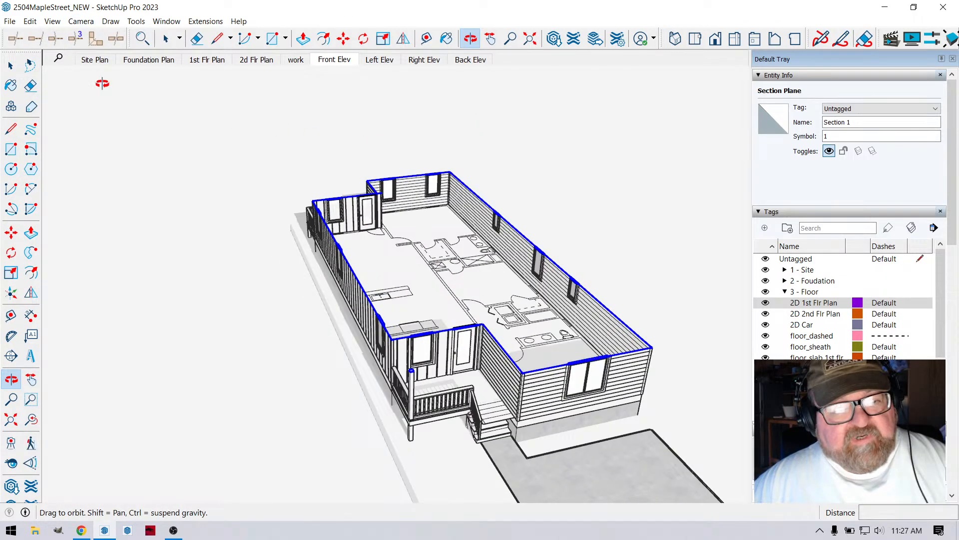
drag(323, 239, 534, 342)
drag(465, 327, 530, 251)
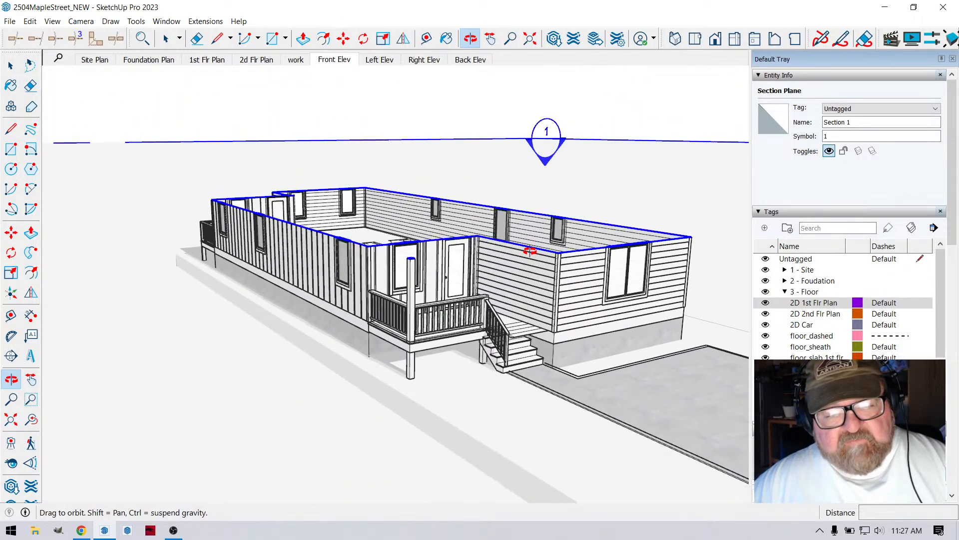
drag(496, 306, 458, 326)
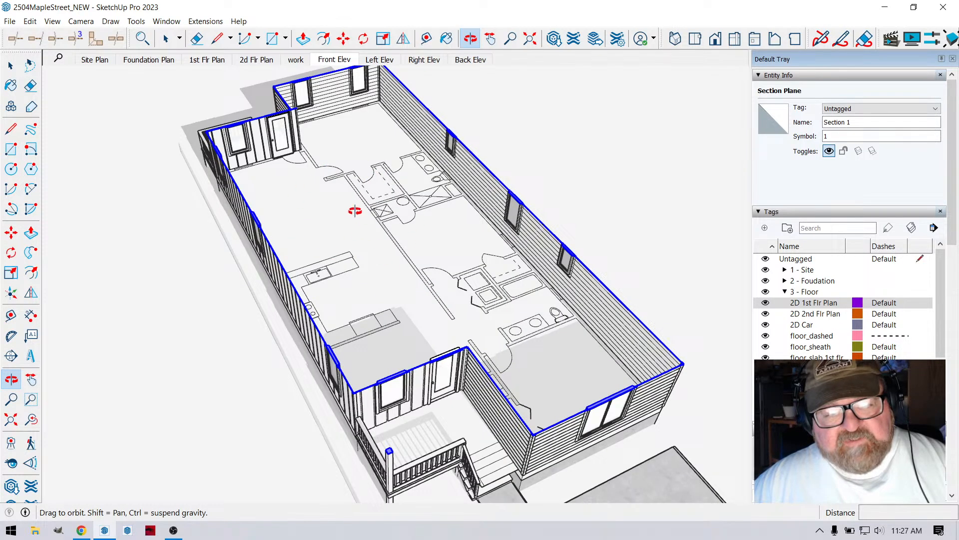
drag(366, 213, 357, 244)
drag(410, 289, 259, 183)
drag(174, 279, 378, 262)
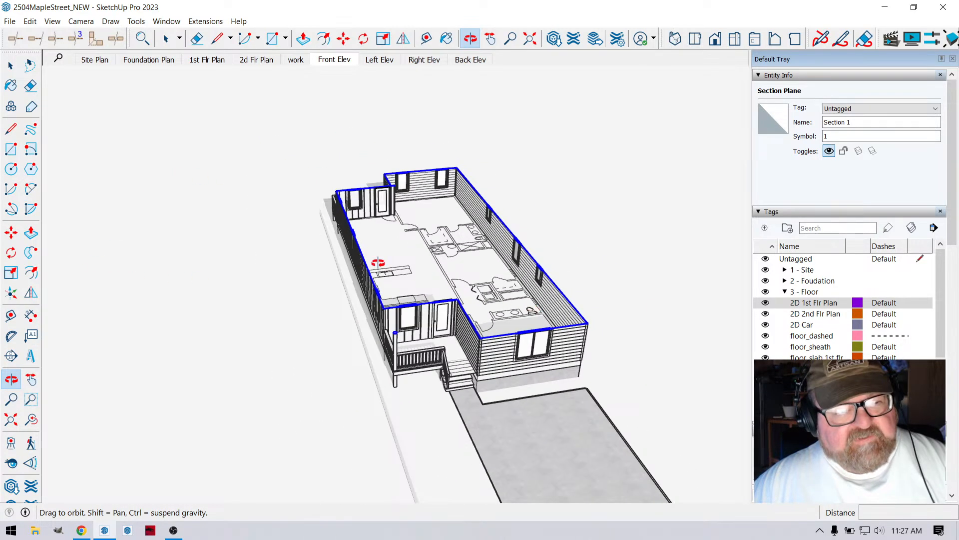
- Undo the 2D 1st Flr Plan tag change, the section plane move and the section plane itself
key(ctrl+z)
key(ctrl+z)
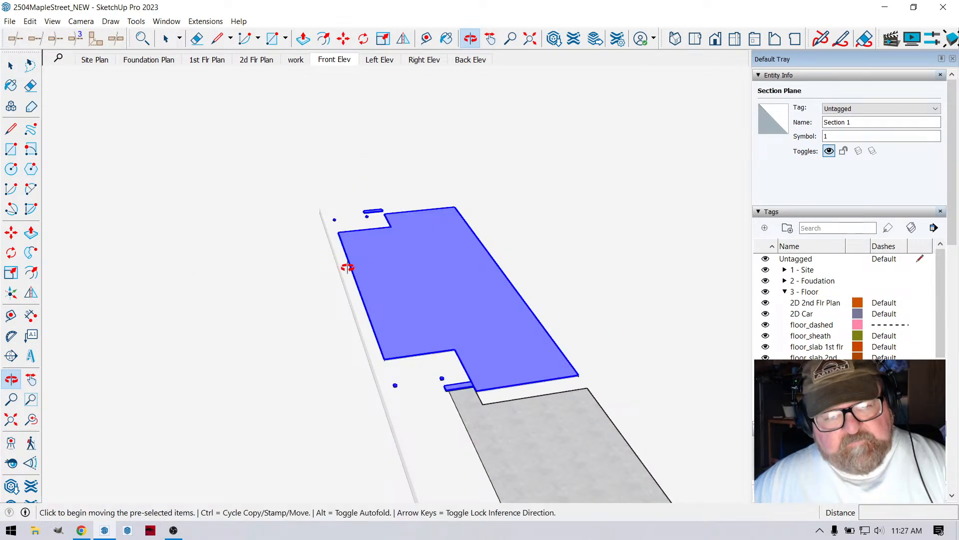
key(ctrl+z)
- Show the 2D 1st Flr Plan tag and bring the first floor plan on the neighbouring lot into close view
scroll(561, 290, down, 6)
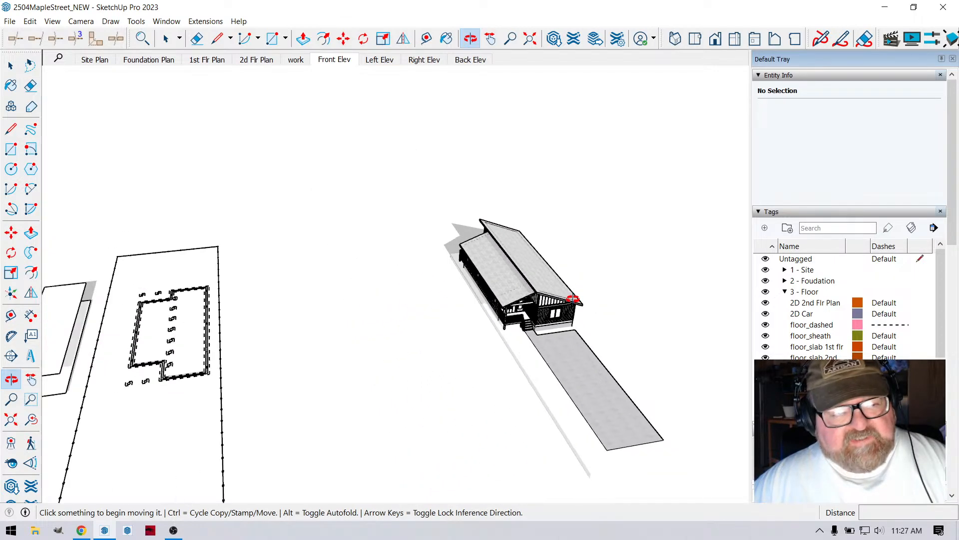
scroll(575, 299, down, 3)
middle_drag(190, 347, 256, 320)
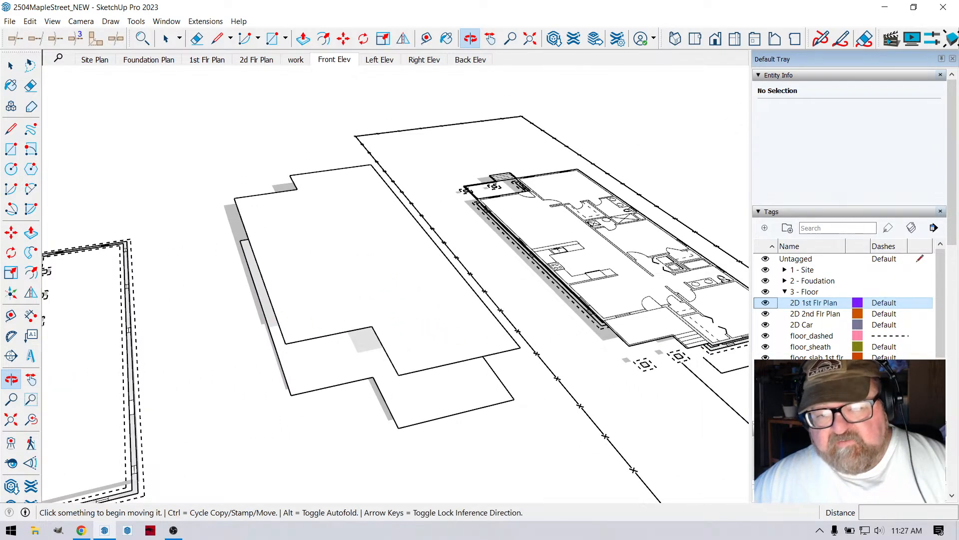
middle_drag(411, 303, 344, 311)
scroll(721, 298, up, 4)
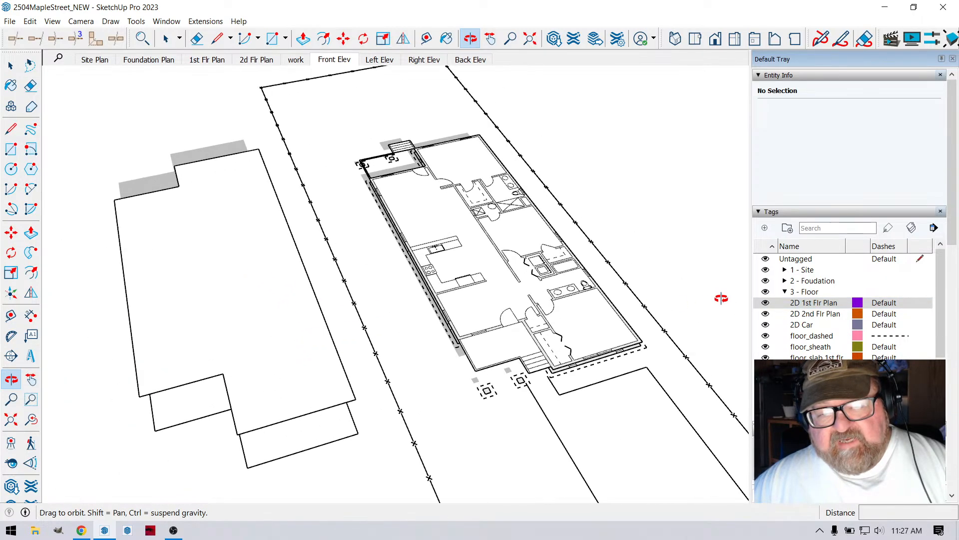
middle_drag(508, 261, 516, 341)
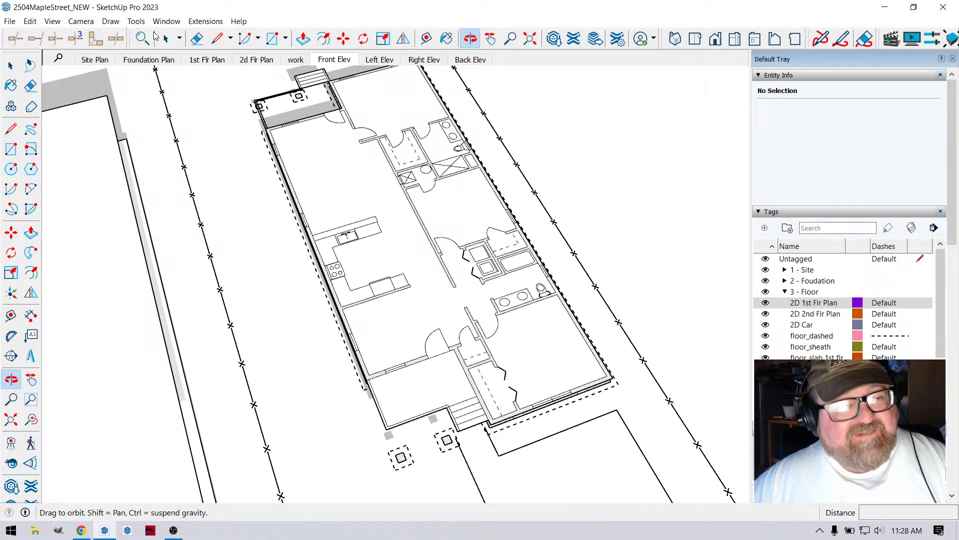
- Draw a Medeek rectangular 2x6 Int-Ext wall about 12 ft long along the front porch wall, starting at its outer corner
click(205, 21)
mouse_move(249, 173)
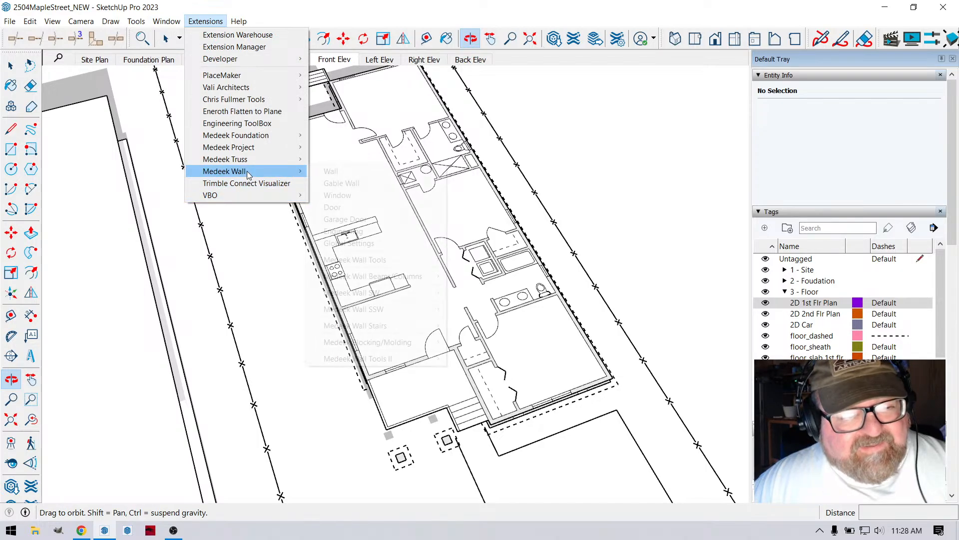
click(378, 171)
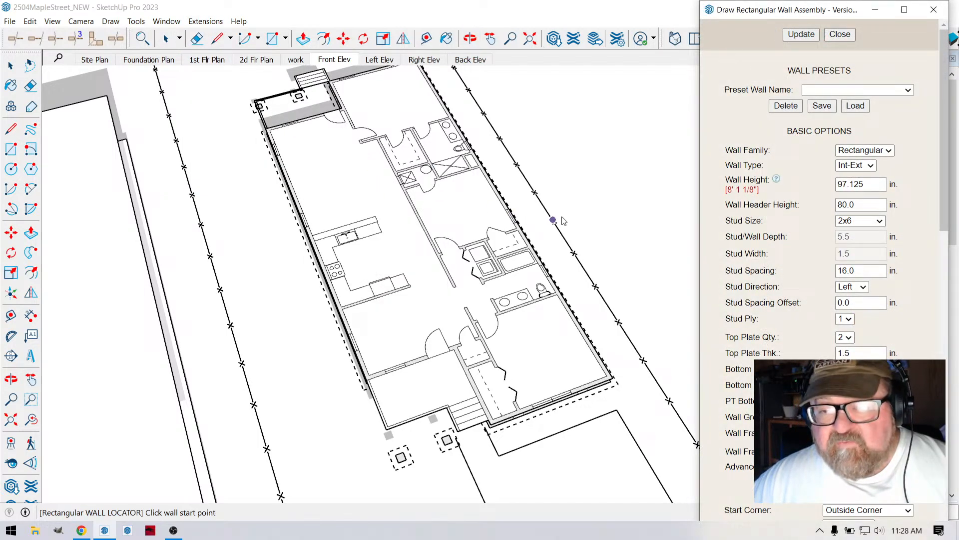
scroll(419, 347, up, 6)
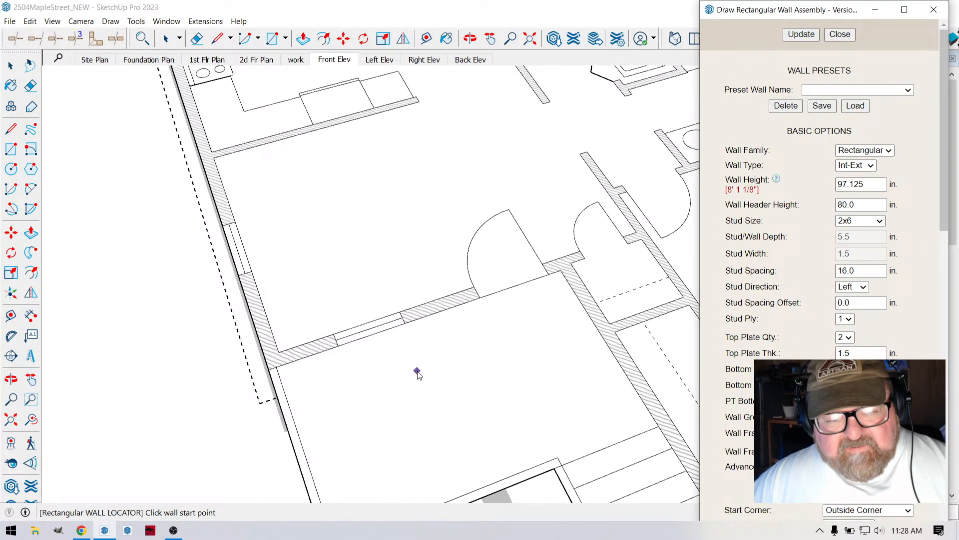
click(173, 371)
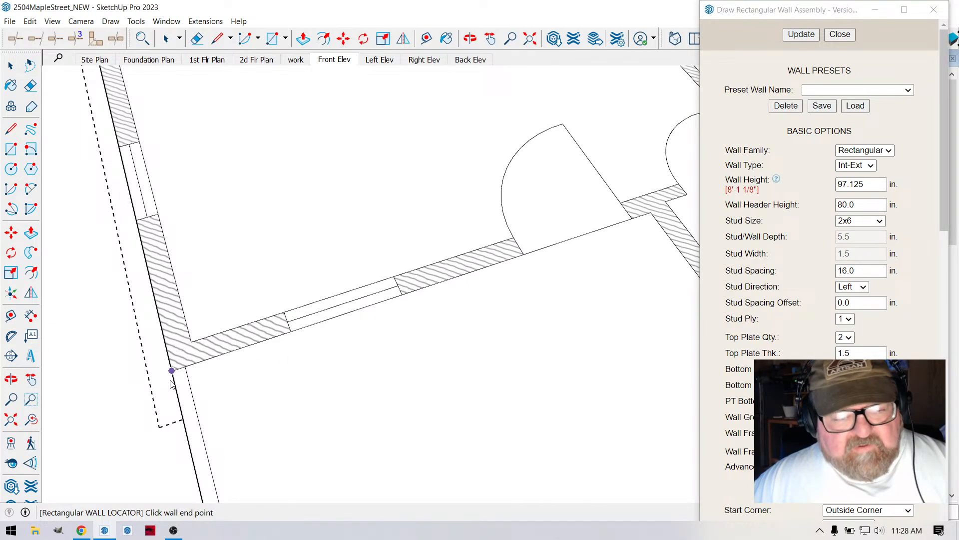
scroll(172, 371, down, 3)
click(479, 271)
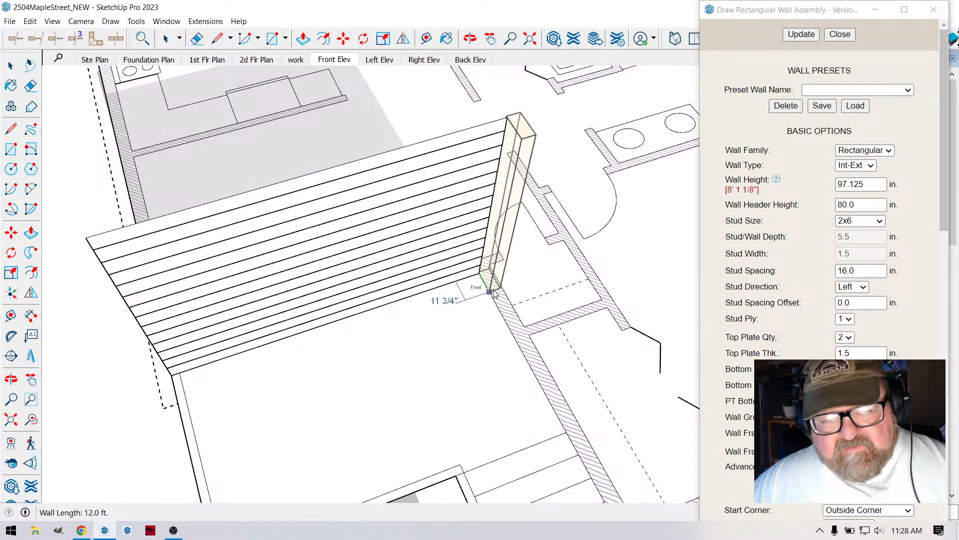
- Continue the wall about 11 ft from the porch's inner corner to the front corner beside the steps
scroll(484, 300, down, 3)
scroll(539, 395, up, 6)
scroll(540, 397, down, 2)
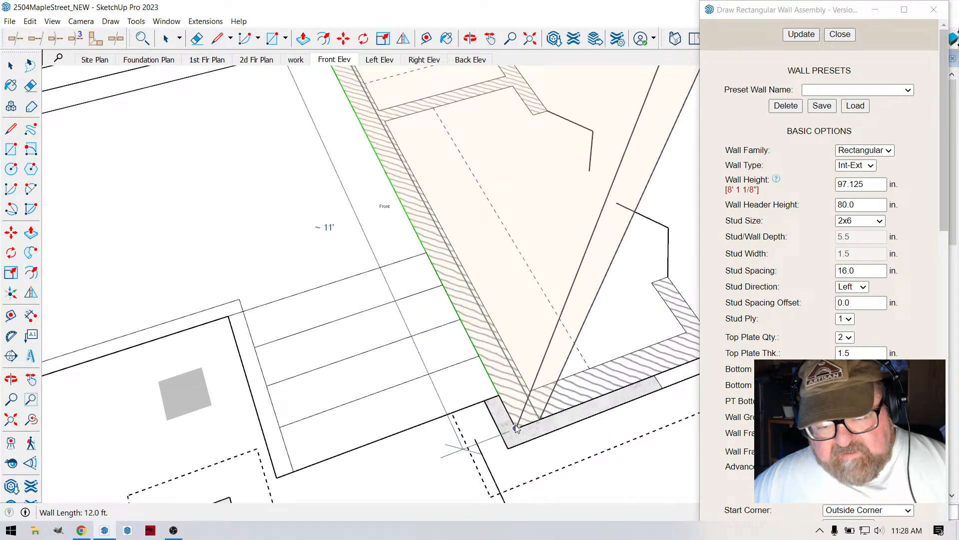
click(514, 428)
- Draw a 17 ft wall along the front of the house from the corner beside the steps to the far outer corner
scroll(228, 418, down, 3)
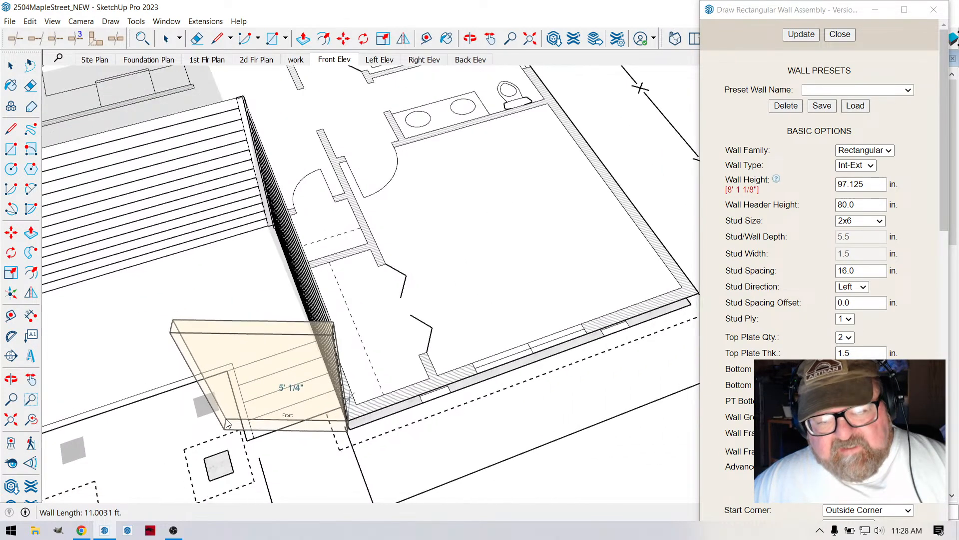
scroll(612, 298, up, 8)
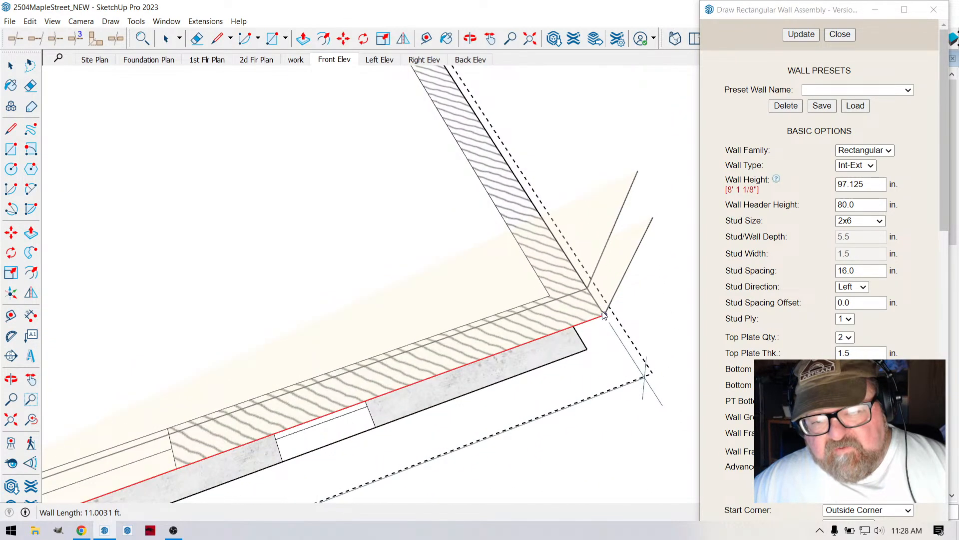
scroll(603, 303, down, 8)
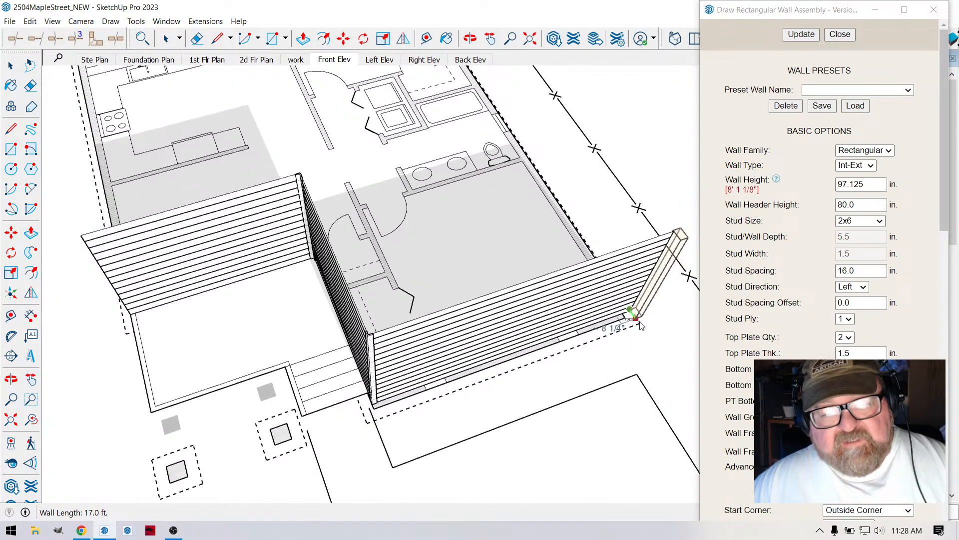
- Draw the side wall from the front outer corner back past the bathtub to the closet, and end wall drawing
scroll(621, 329, down, 2)
scroll(495, 160, up, 1)
scroll(575, 220, up, 6)
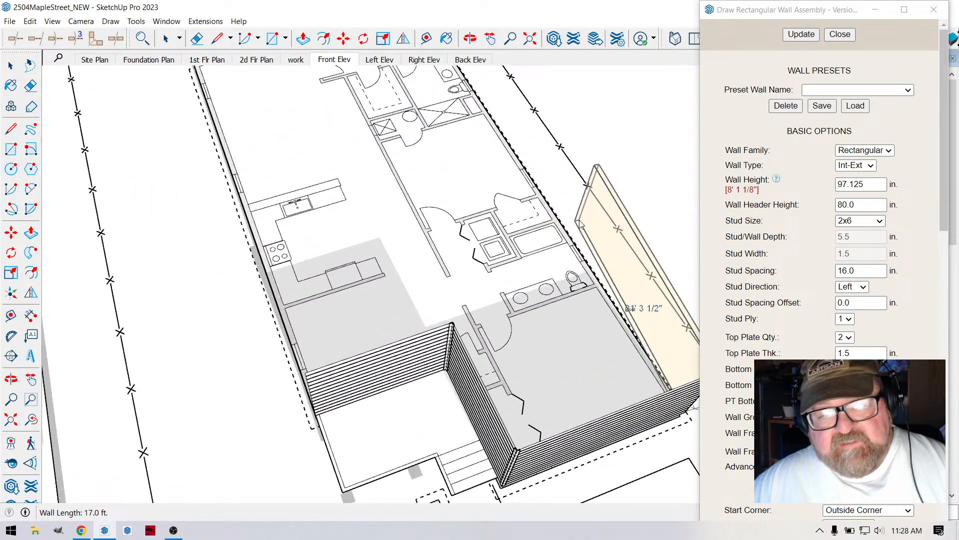
scroll(560, 215, up, 3)
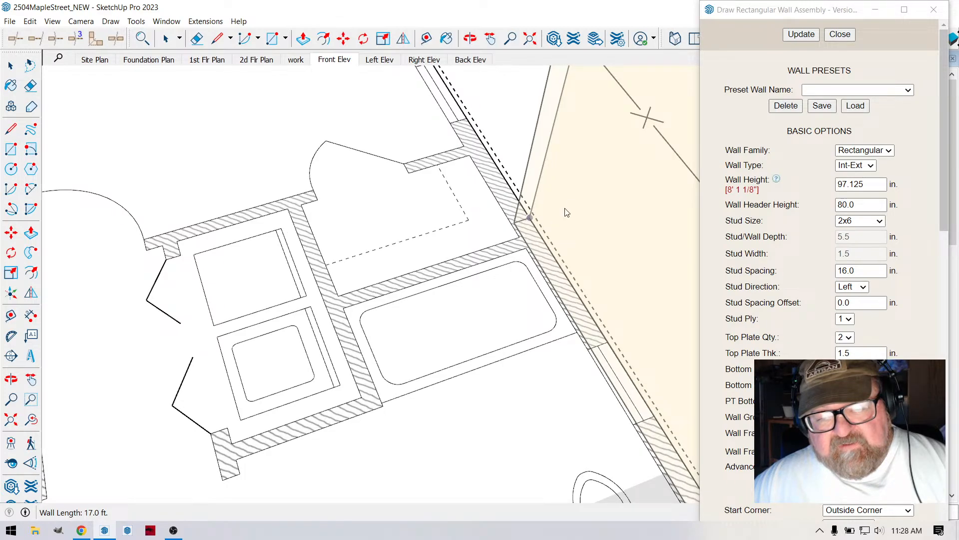
scroll(567, 212, down, 3)
key(Escape)
scroll(550, 215, down, 4)
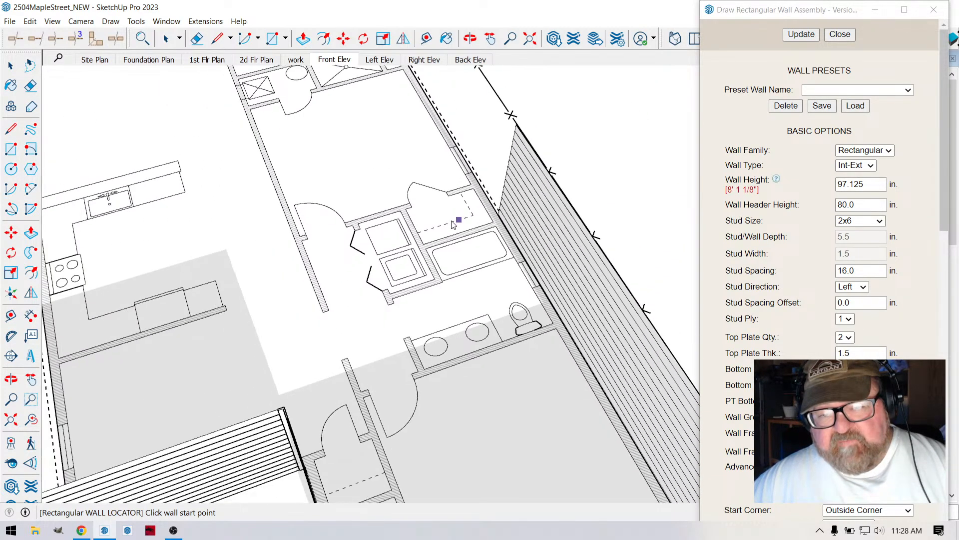
scroll(453, 225, down, 5)
click(837, 35)
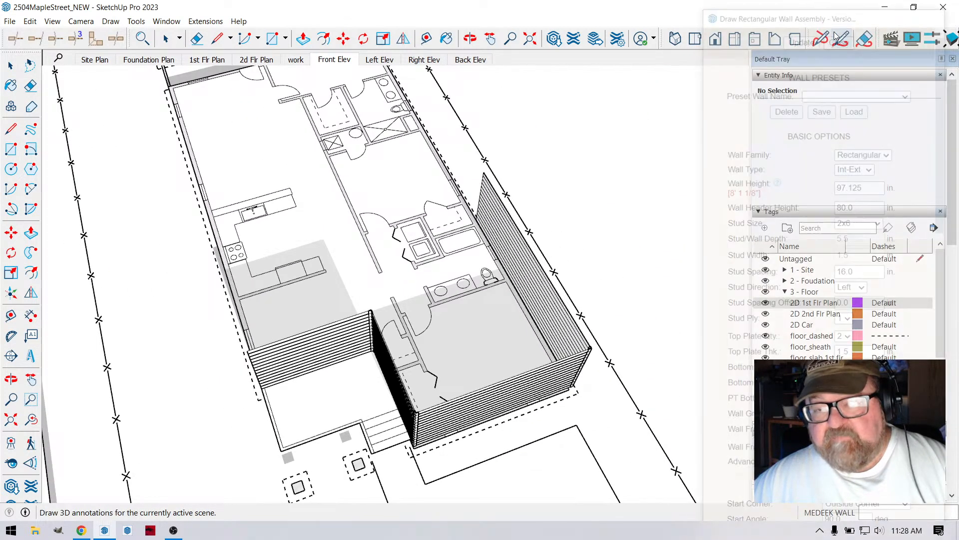
- View the four drawn walls from the front and show the wall_frame tag
click(470, 38)
drag(549, 225, 407, 305)
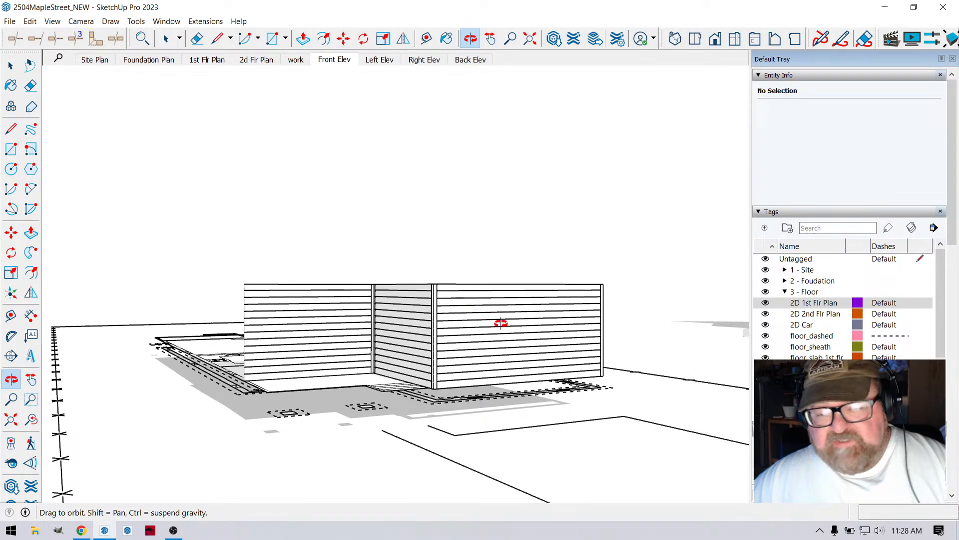
drag(501, 324, 483, 394)
drag(563, 363, 563, 380)
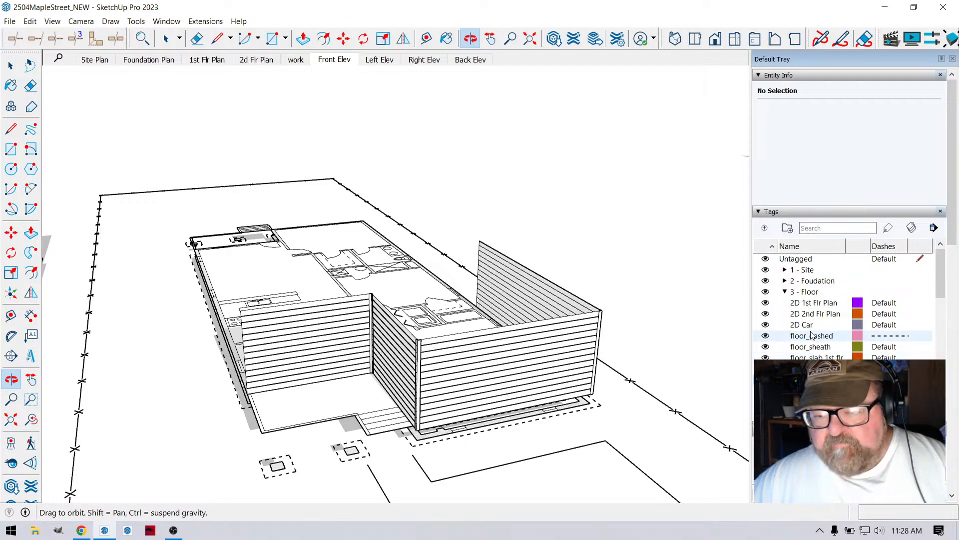
scroll(844, 305, down, 8)
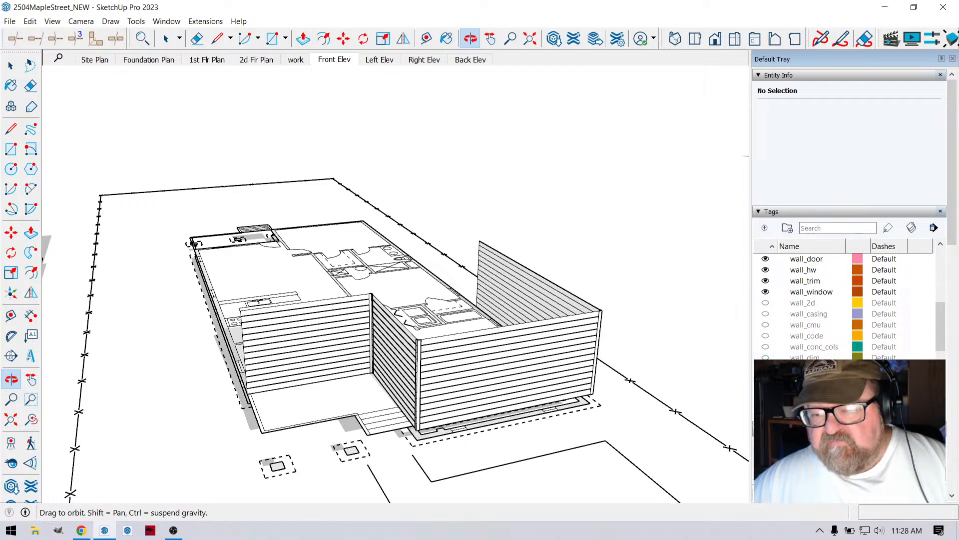
scroll(844, 304, down, 1)
click(766, 390)
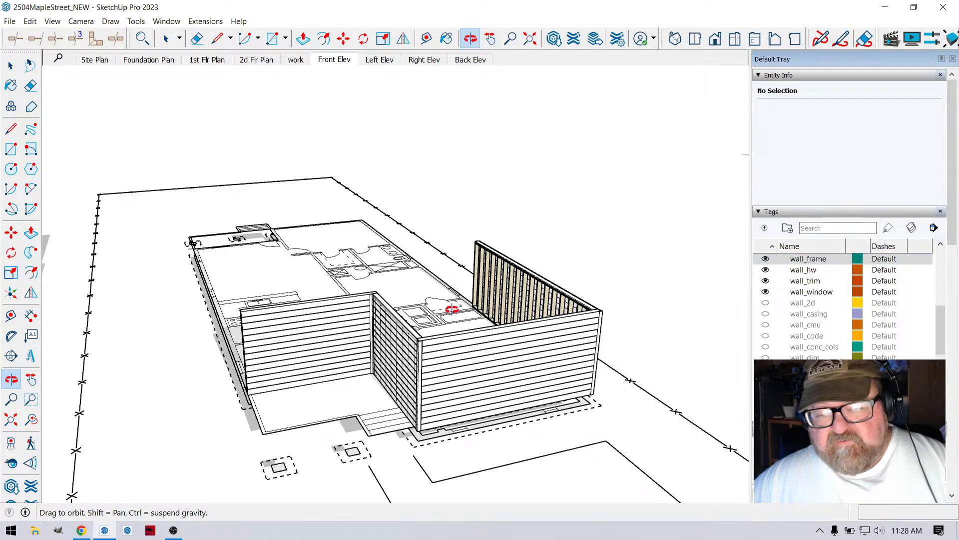
- Examine the framing of the four walls from inside and outside the floor plan
drag(451, 310, 651, 374)
drag(353, 349, 637, 270)
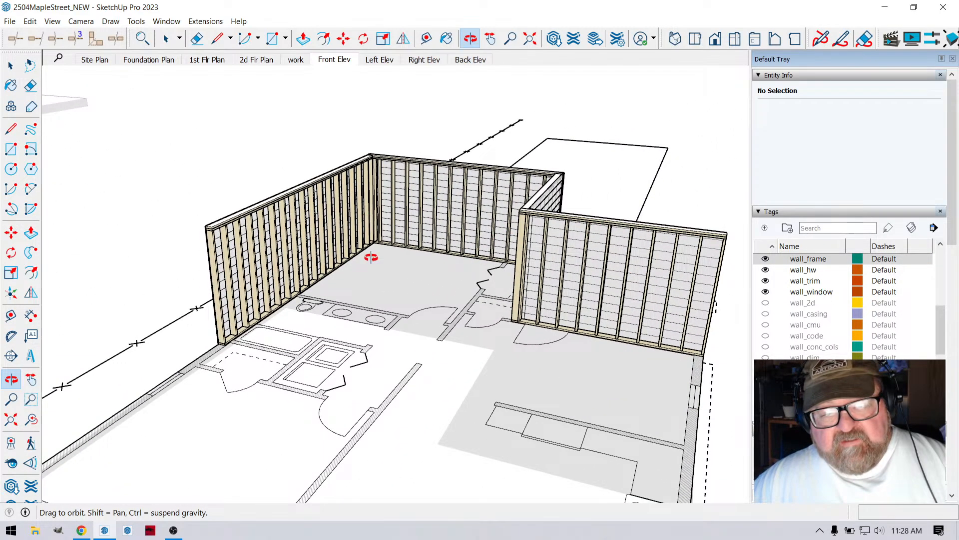
drag(602, 346, 547, 406)
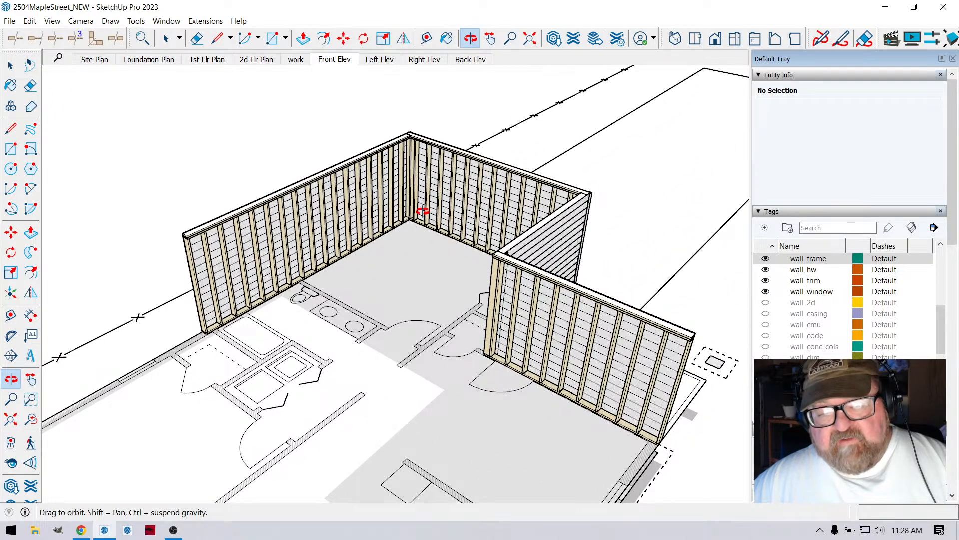
drag(544, 339, 322, 275)
drag(516, 293, 371, 265)
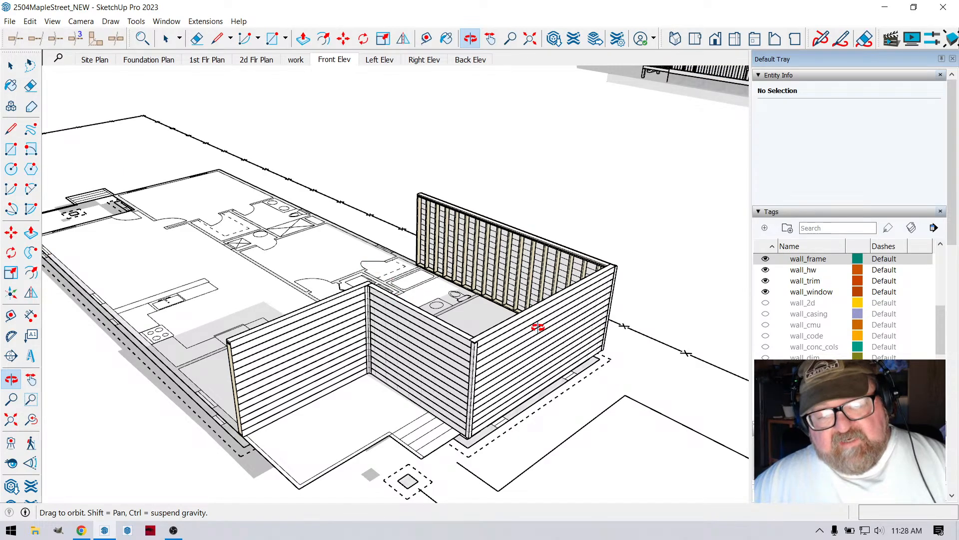
drag(538, 327, 586, 365)
- Inspect the side wall's studs and plates up close, and view all four walls together with the floor plan
scroll(496, 245, up, 5)
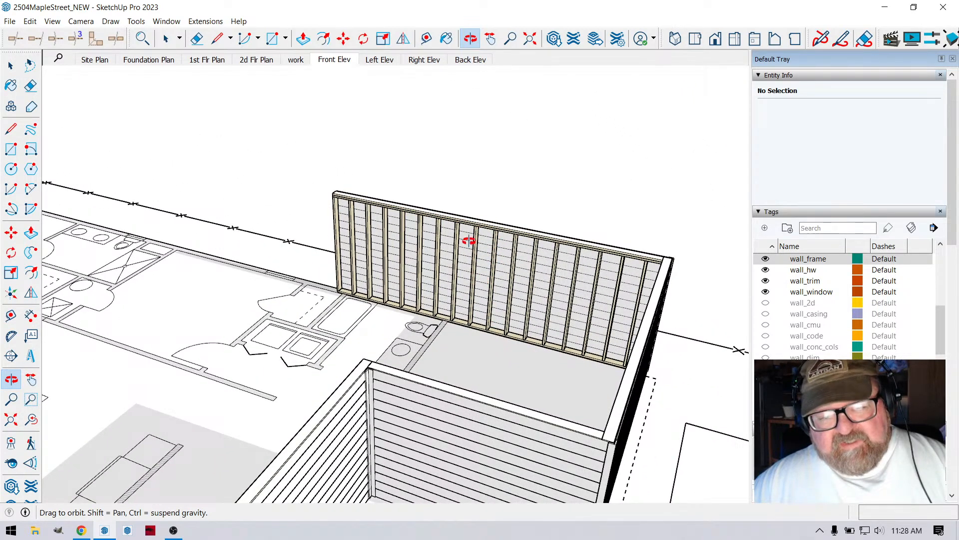
scroll(488, 242, up, 4)
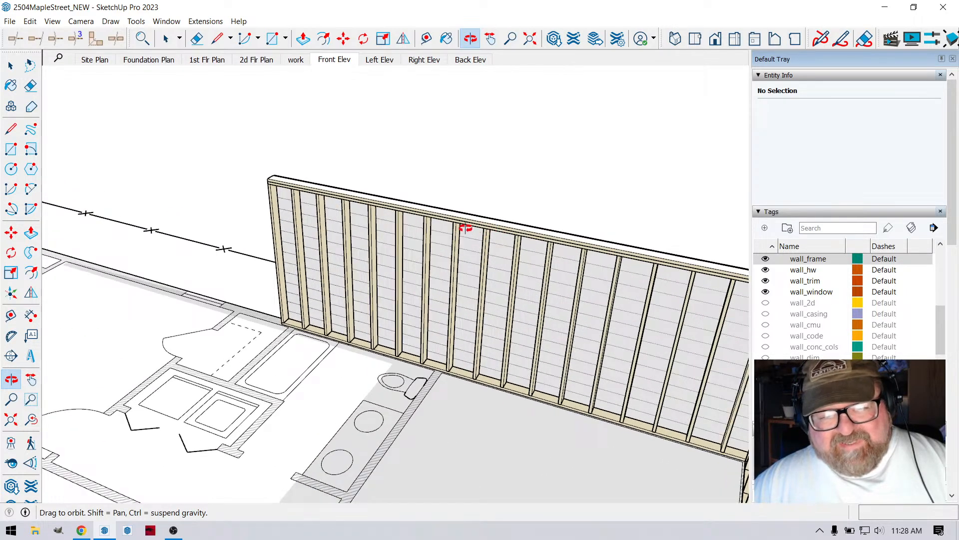
scroll(553, 323, down, 3)
drag(554, 346, 510, 347)
scroll(580, 300, up, 3)
scroll(580, 298, up, 2)
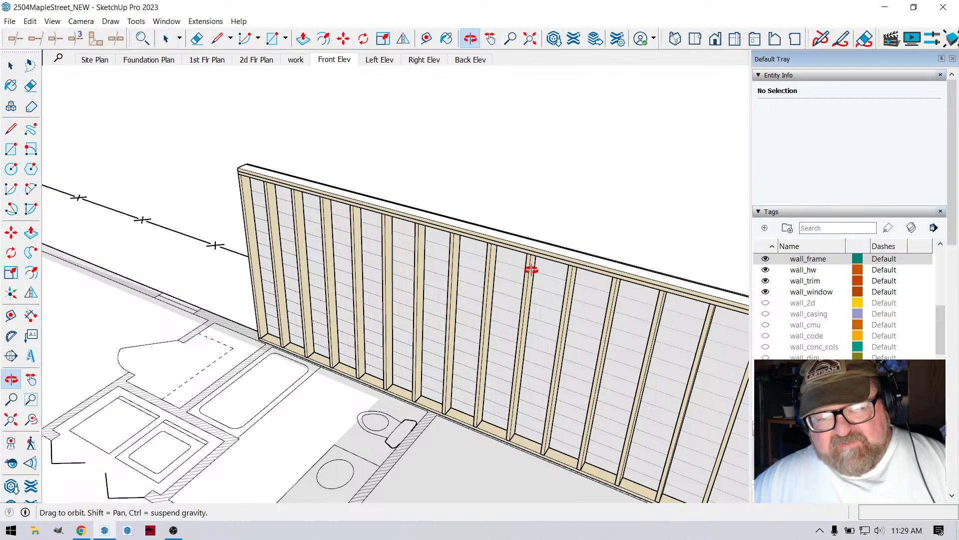
scroll(531, 270, down, 1)
scroll(442, 387, up, 3)
scroll(428, 220, down, 5)
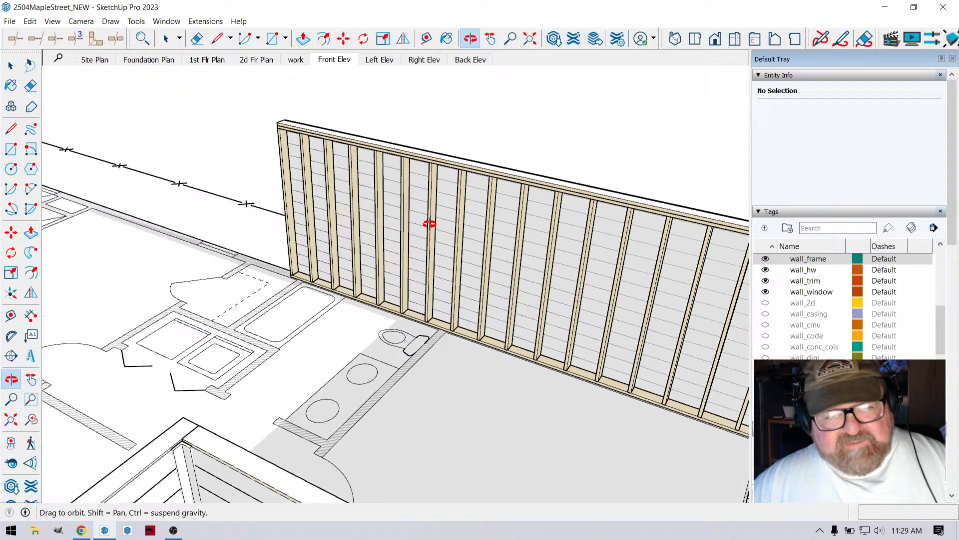
scroll(483, 300, down, 6)
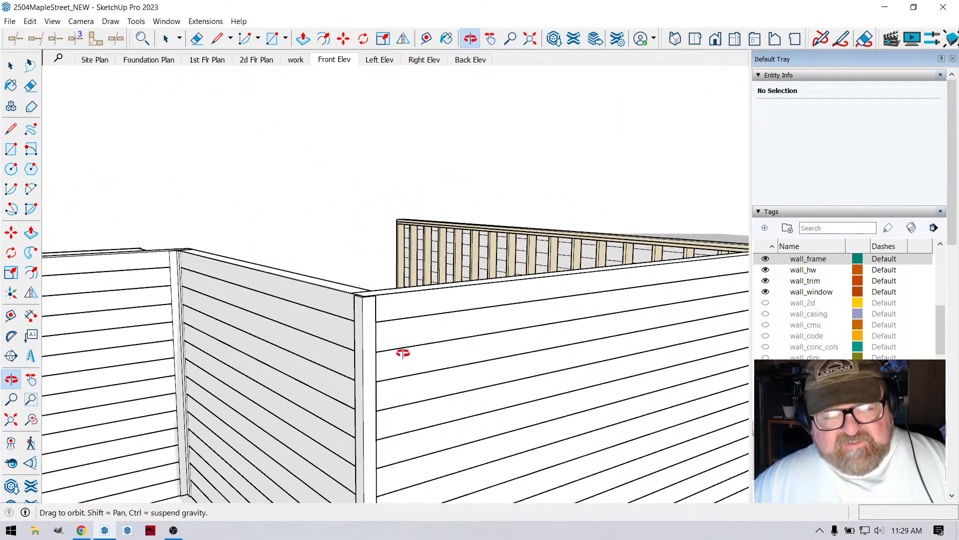
drag(559, 319, 567, 437)
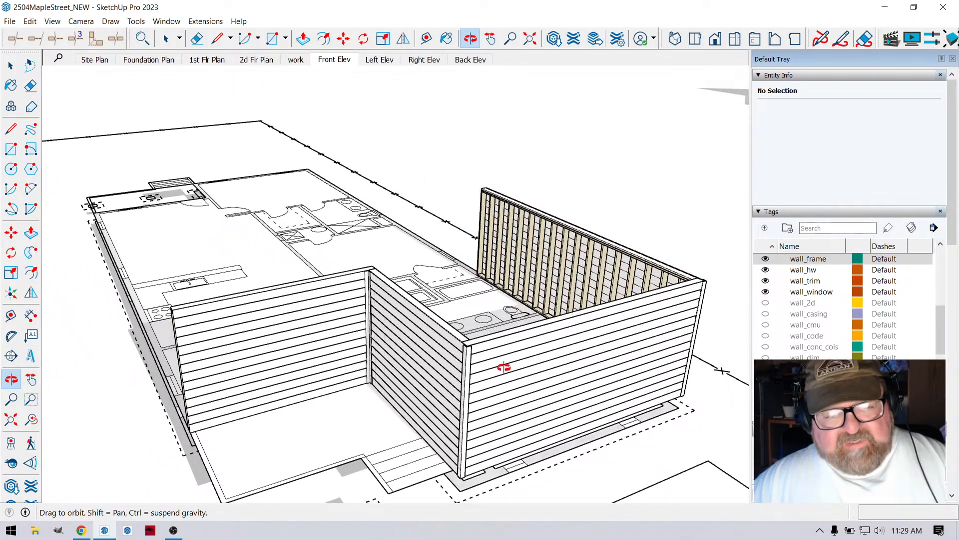
drag(504, 368, 227, 206)
drag(138, 160, 332, 296)
scroll(302, 344, up, 4)
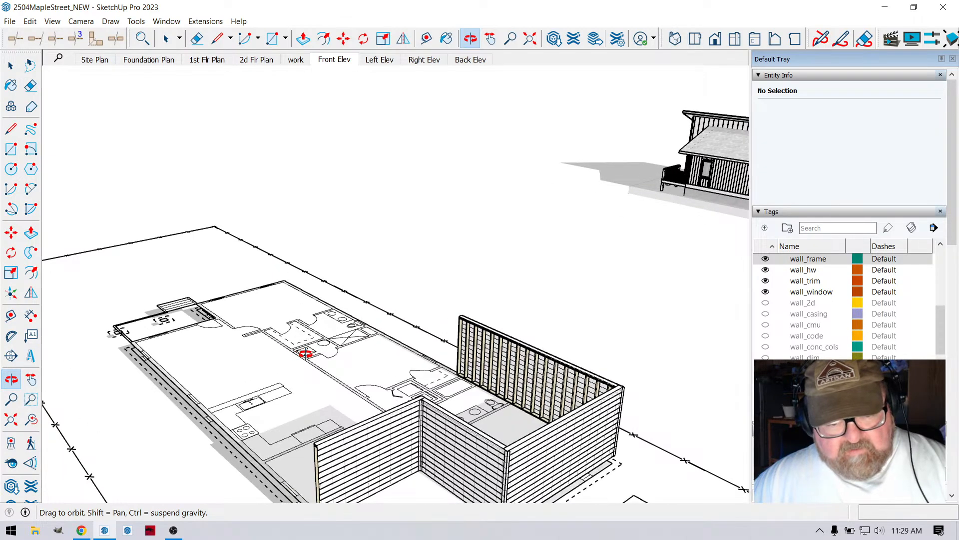
- Undo the wall_frame tag change, all four drawn walls and the showing of the 2D 1st Flr Plan tag
key(ctrl+z)
key(ctrl+z)
key(ctrl+z)
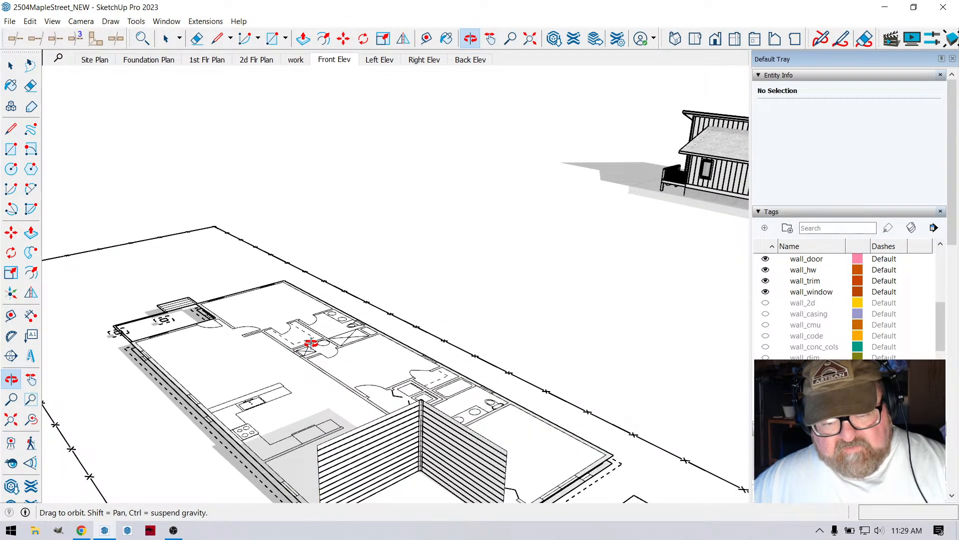
key(ctrl+z)
key(ctrl+z)
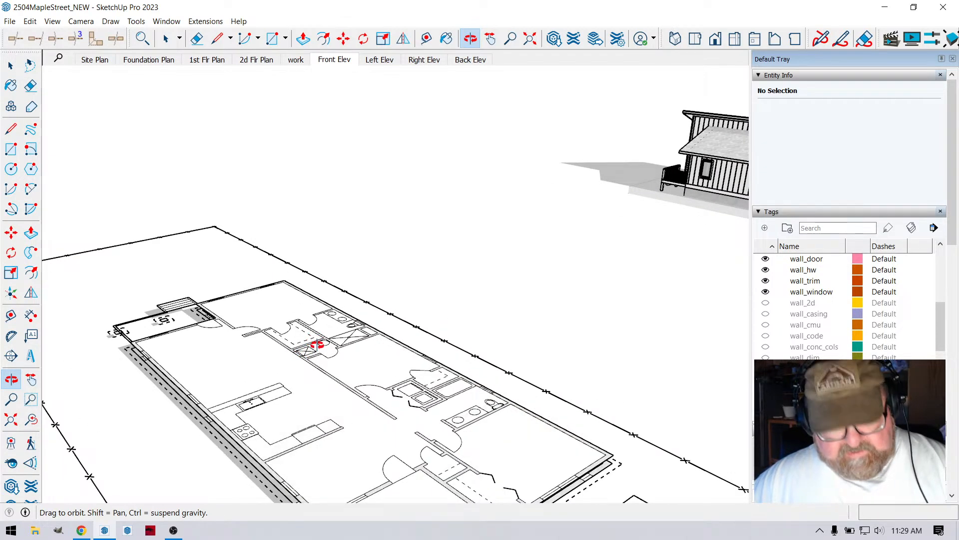
click(52, 21)
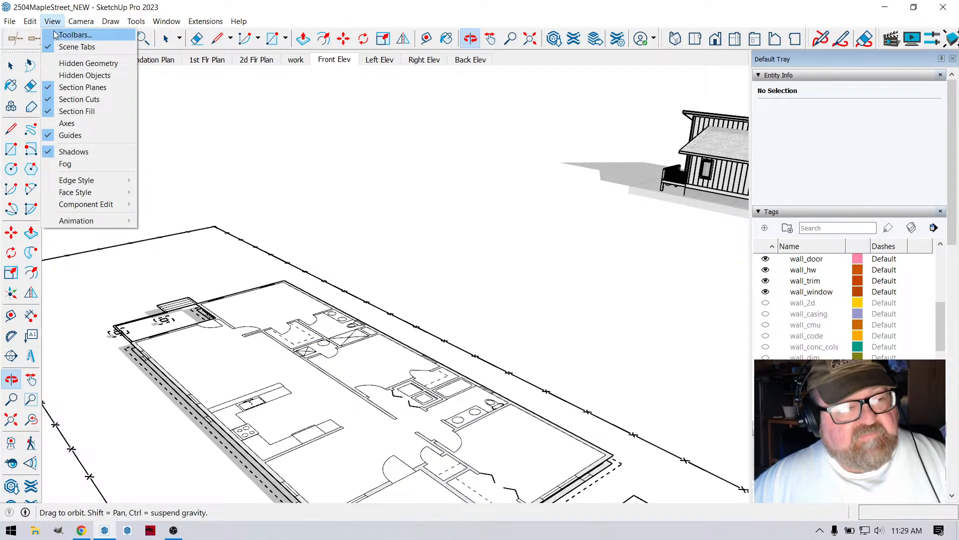
mouse_move(30, 21)
click(42, 39)
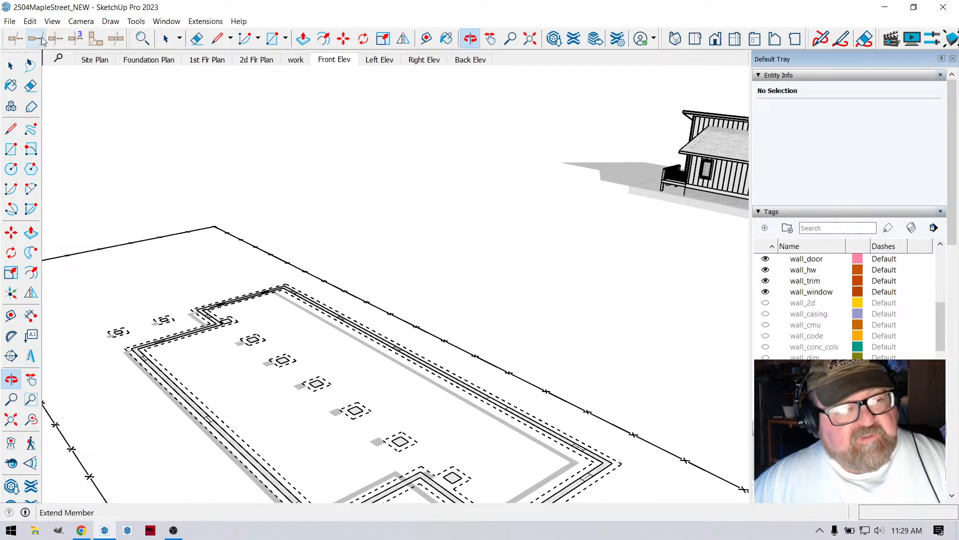
- Redo showing the 2D 1st Flr Plan tag and drawing the first two rectangular walls around the porch
click(30, 21)
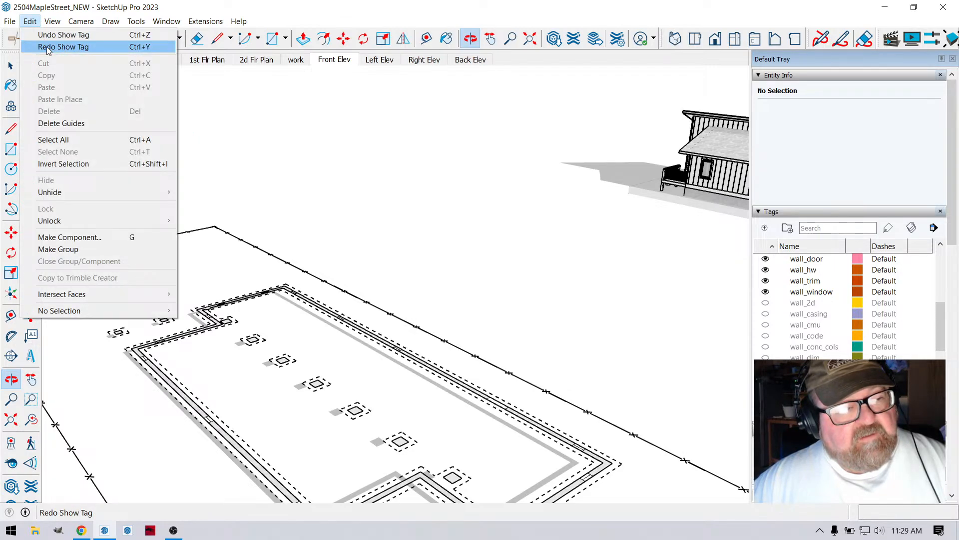
click(48, 47)
click(30, 21)
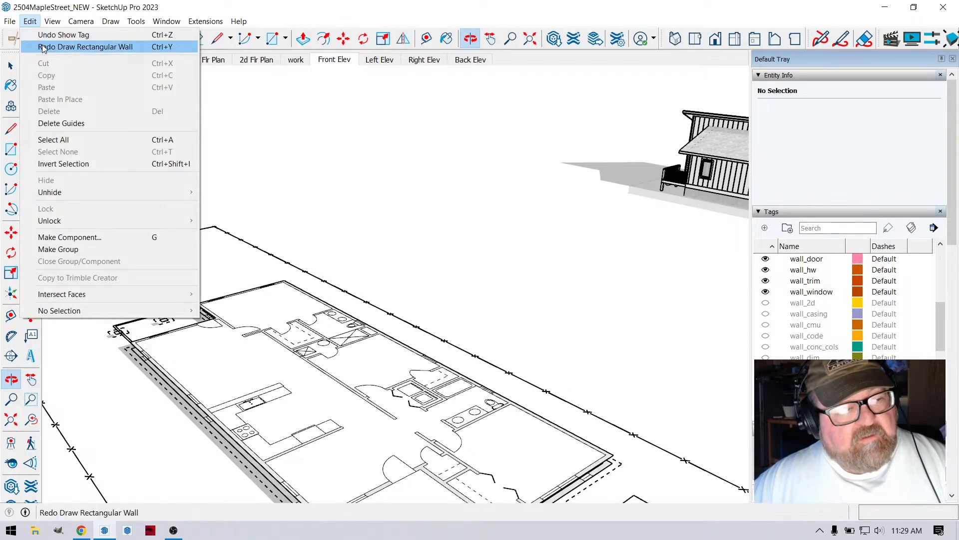
click(44, 47)
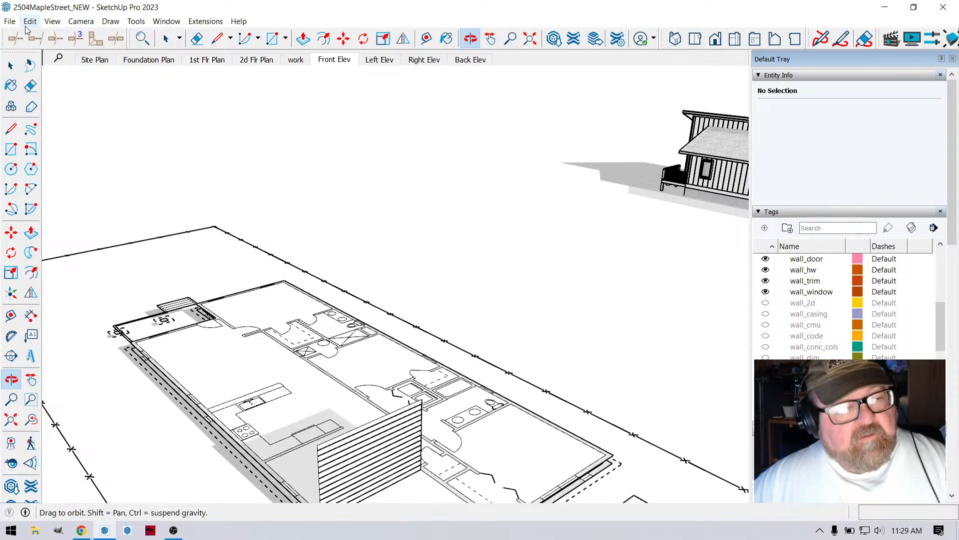
click(34, 22)
click(45, 47)
- Show the wall_frame tag for the two porch walls
scroll(413, 225, down, 3)
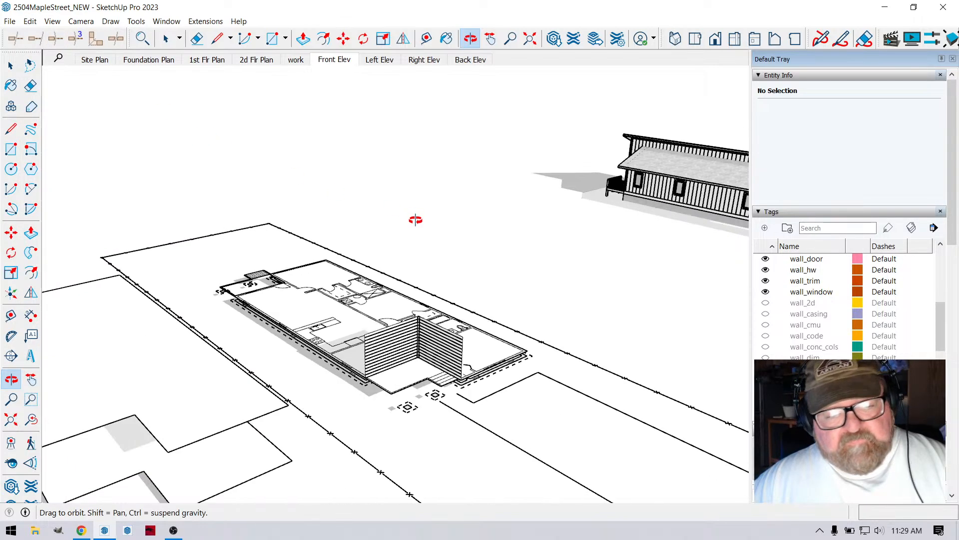
scroll(454, 326, up, 5)
scroll(454, 326, up, 1)
scroll(785, 353, down, 3)
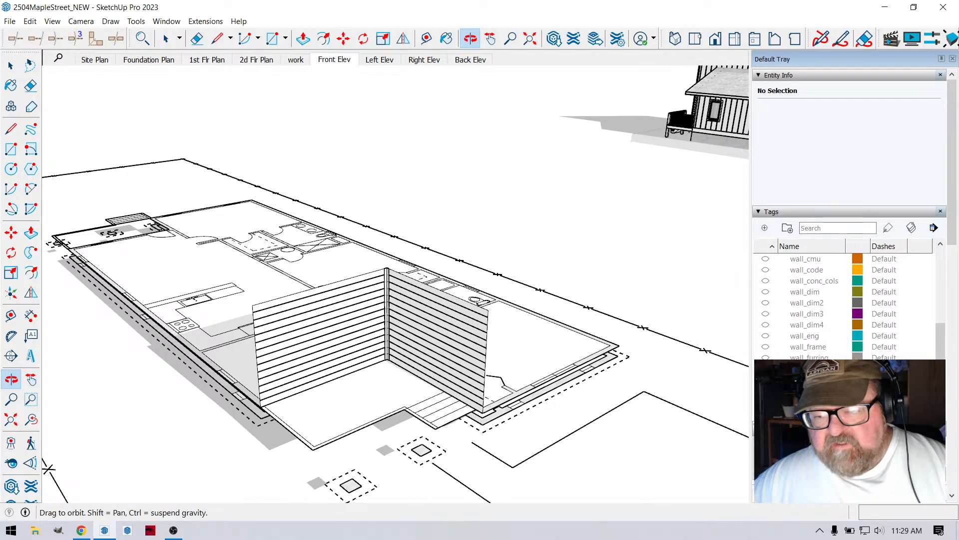
click(766, 314)
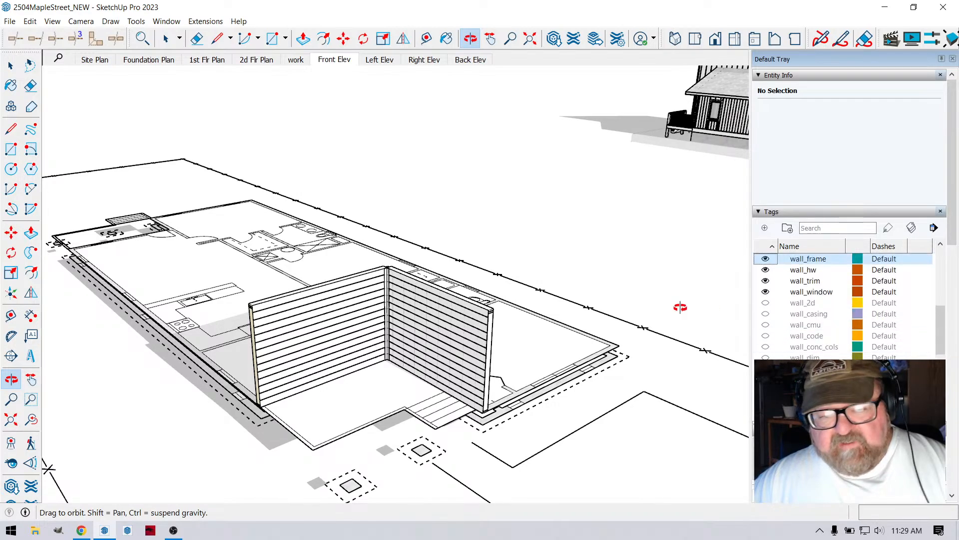
- Examine the two framed porch walls from several angles and look over at the finished house
scroll(395, 312, up, 4)
middle_drag(403, 306, 418, 279)
scroll(481, 295, down, 4)
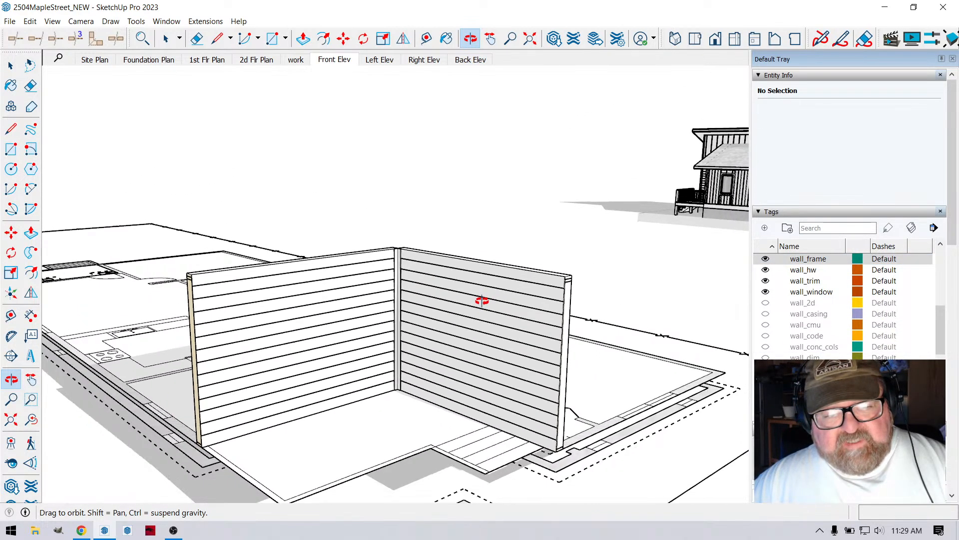
mouse_move(476, 339)
middle_down()
mouse_move(475, 349)
mouse_move(456, 336)
mouse_move(469, 339)
middle_up()
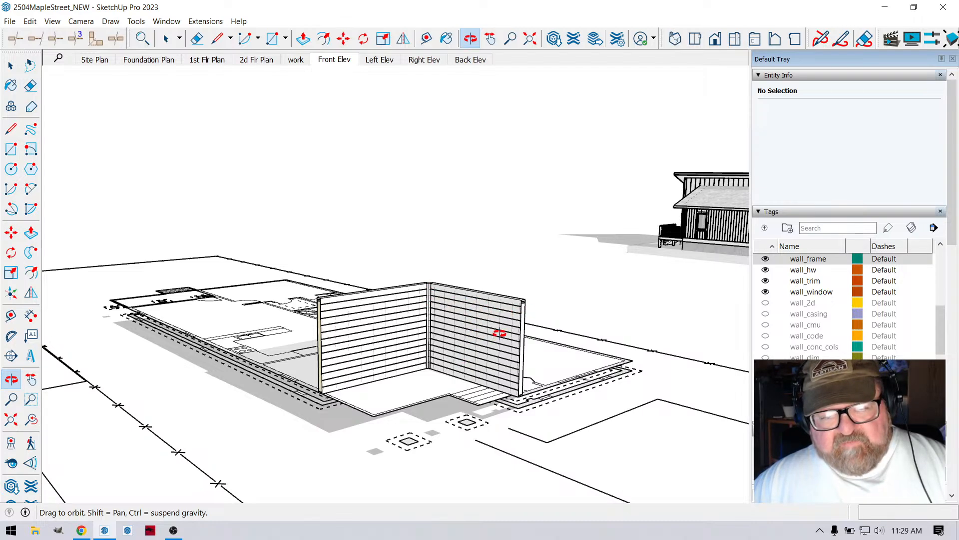
middle_drag(492, 353, 255, 344)
scroll(606, 272, up, 10)
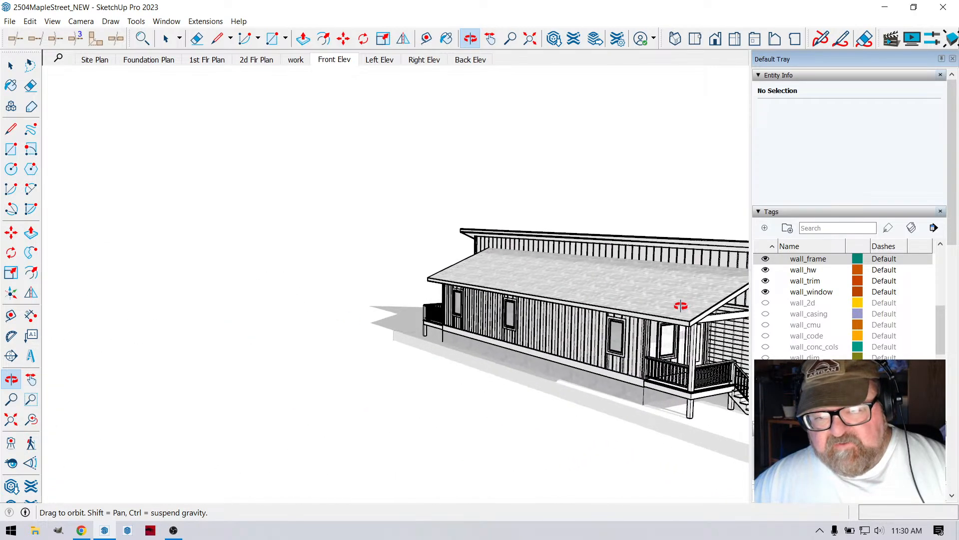
- Hide the wall_frame tag in the 4 - Wall folder
middle_drag(567, 339, 612, 285)
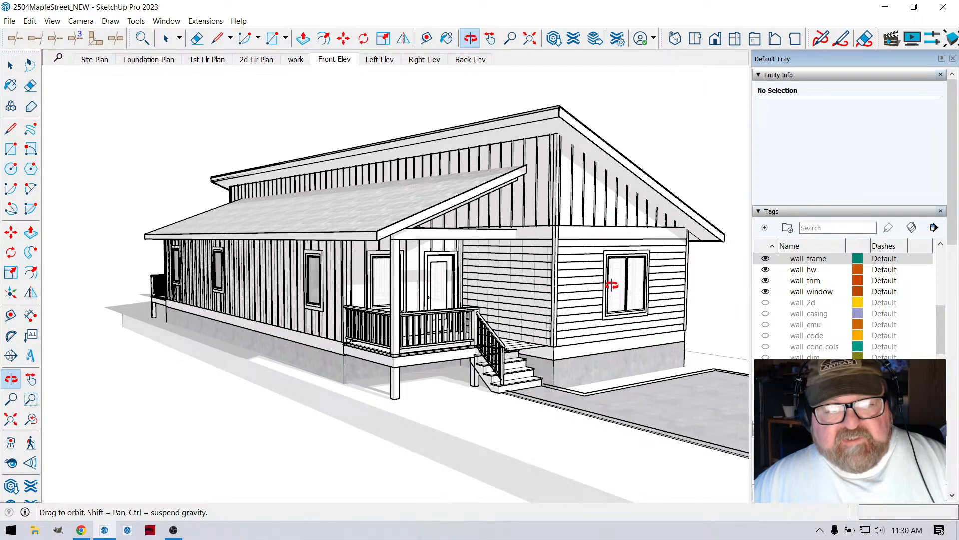
scroll(533, 283, down, 3)
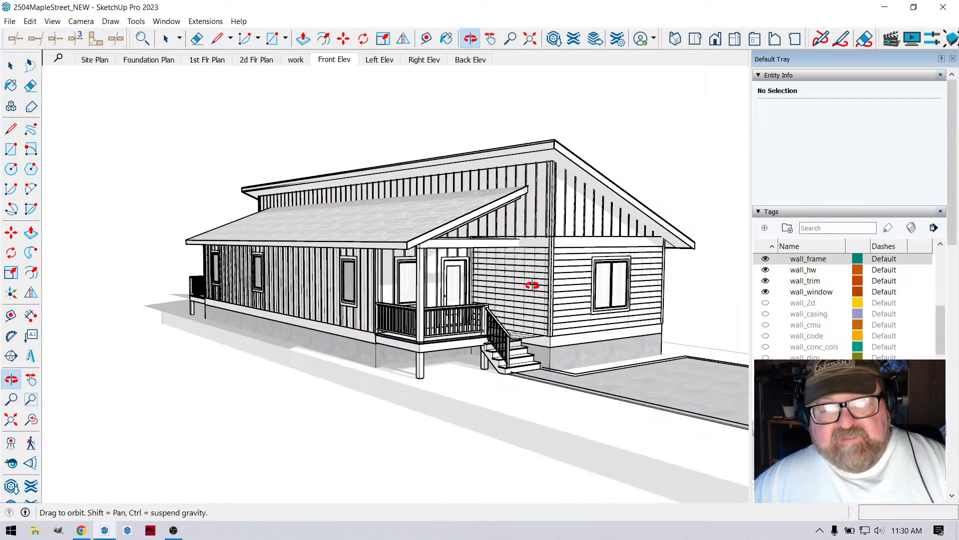
scroll(515, 283, up, 6)
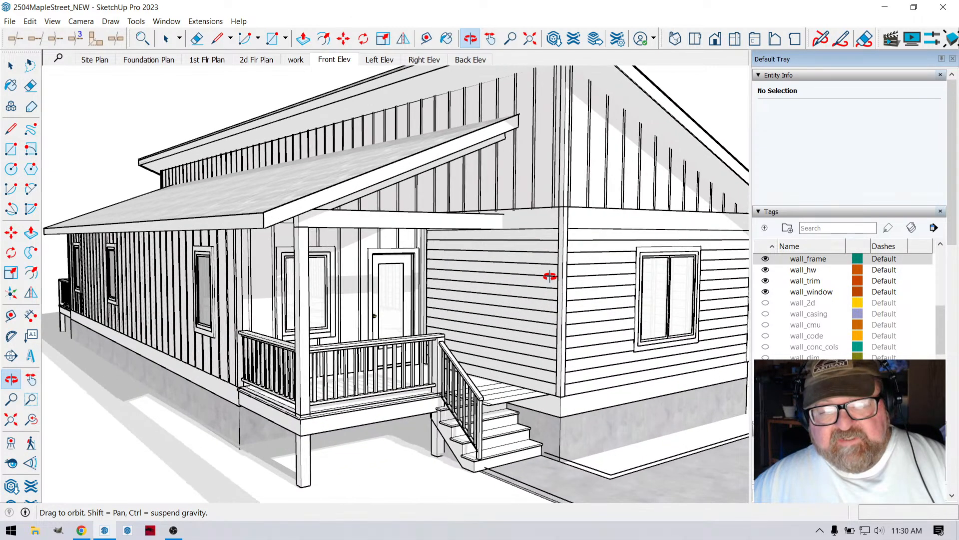
scroll(550, 277, down, 8)
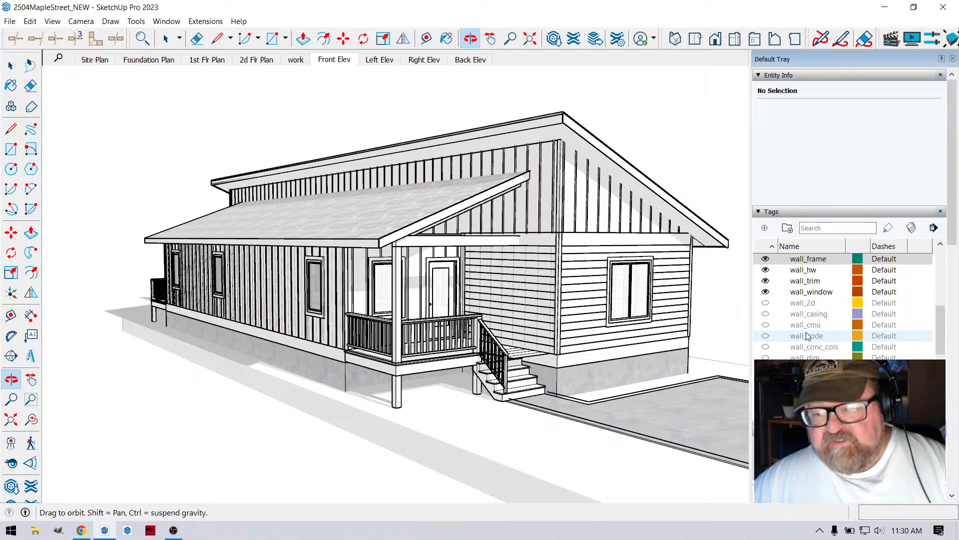
scroll(805, 338, down, 3)
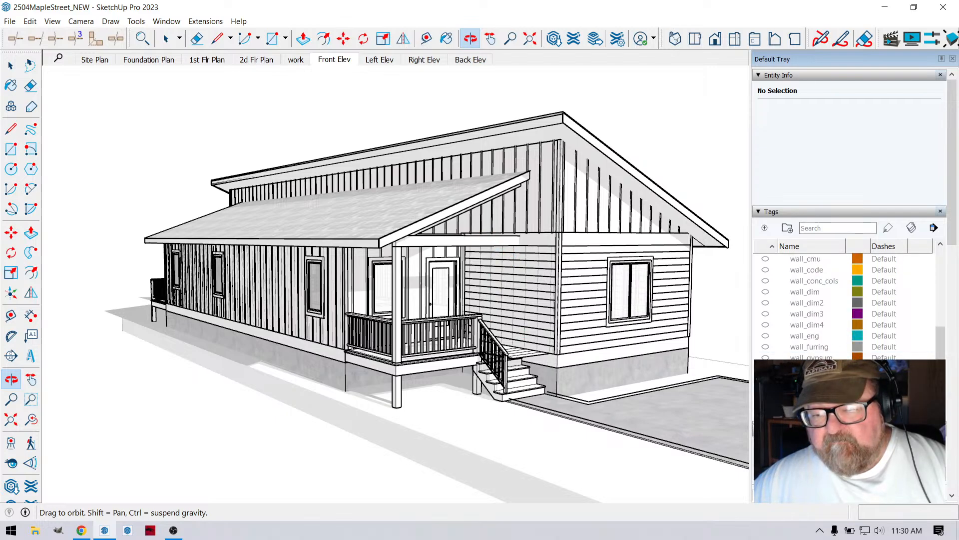
scroll(784, 349, up, 3)
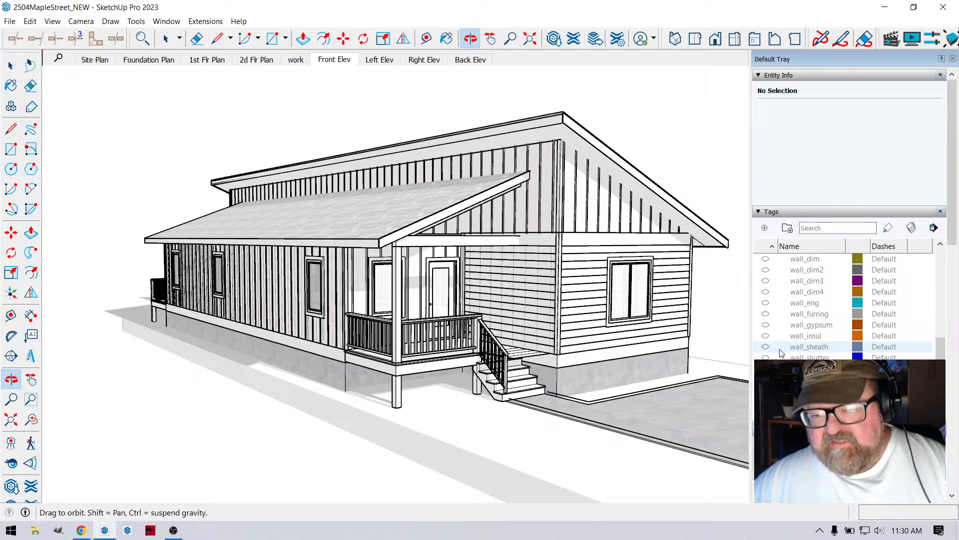
scroll(782, 350, up, 4)
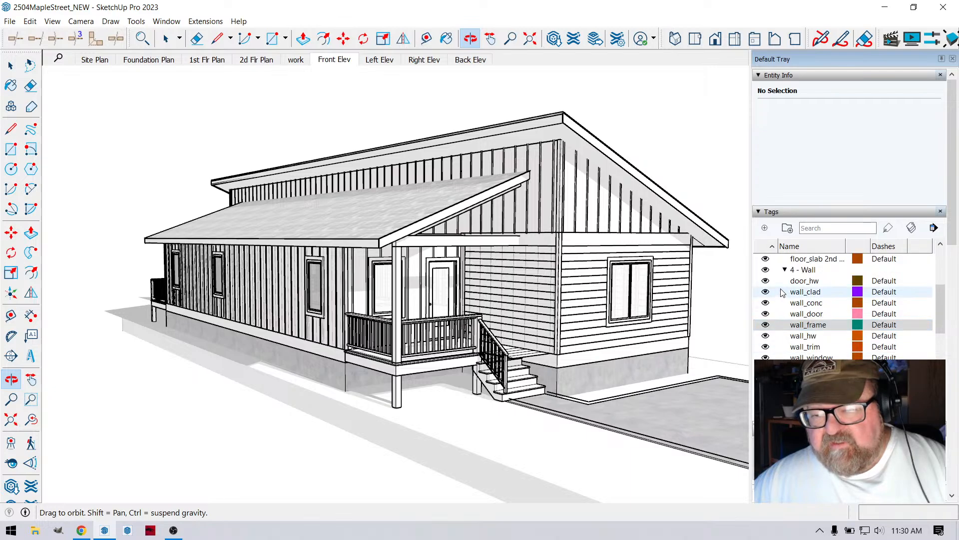
scroll(789, 334, down, 3)
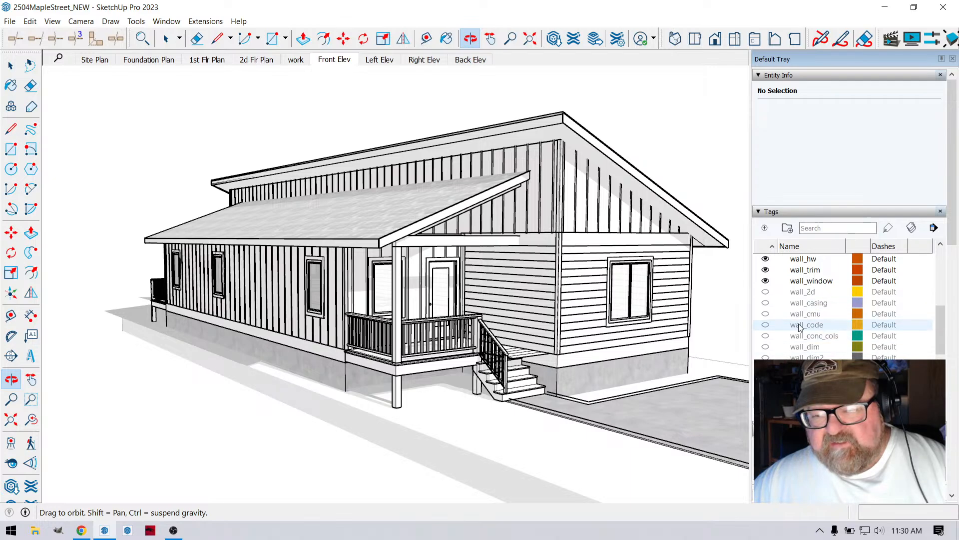
scroll(699, 282, down, 10)
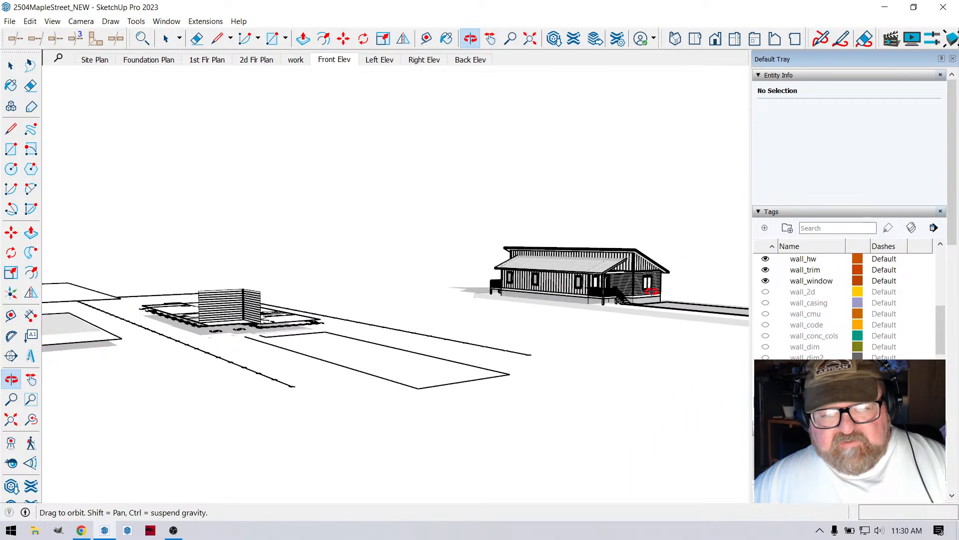
- Examine the two clad porch walls on the floor plan and the stacked floor and roof outlines beside them
middle_drag(652, 295, 574, 352)
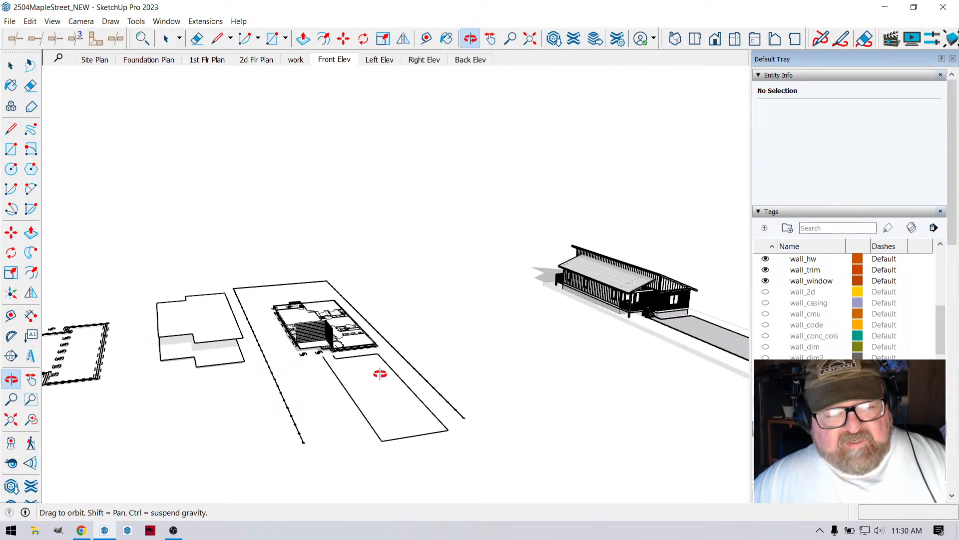
drag(652, 311, 630, 288)
scroll(619, 320, down, 2)
scroll(103, 320, up, 2)
scroll(376, 336, up, 4)
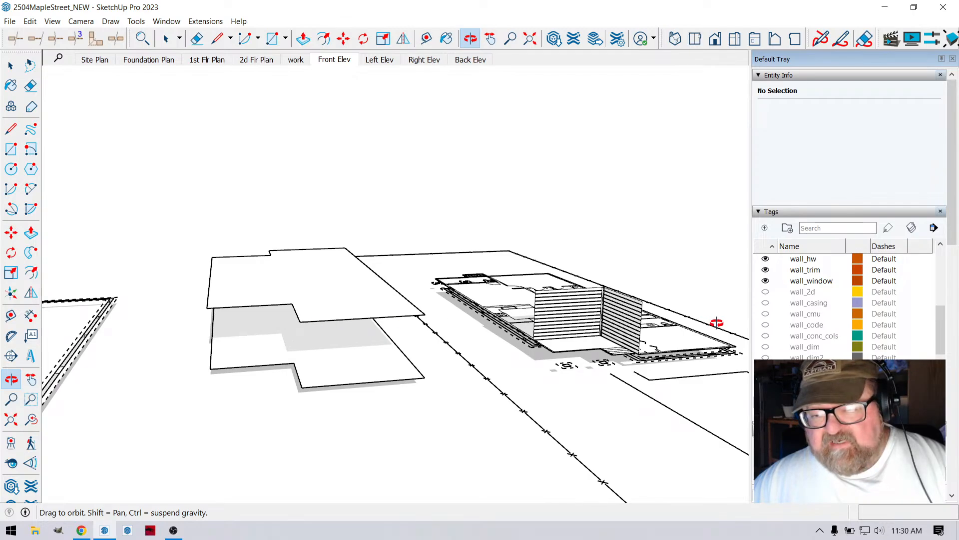
drag(527, 299, 536, 260)
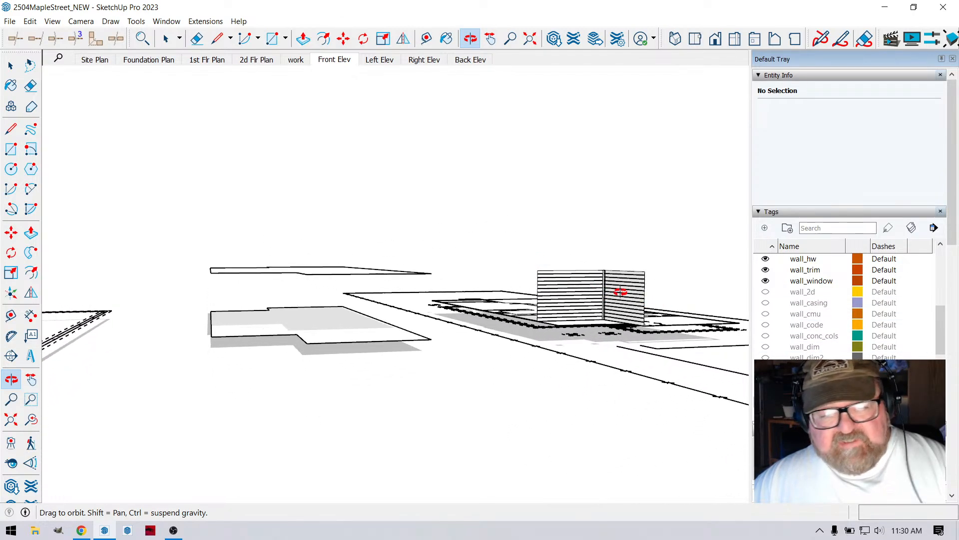
drag(620, 291, 398, 306)
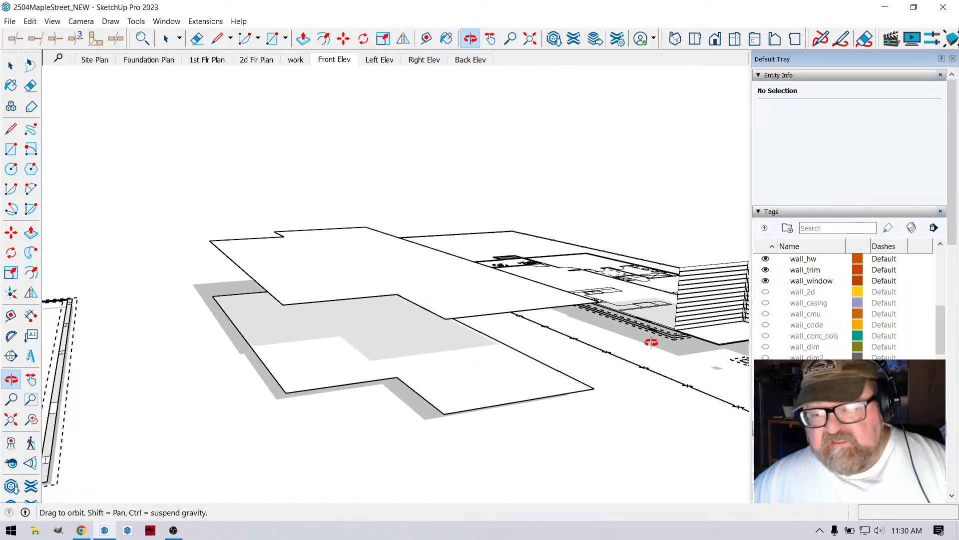
- Collapse the 3 - Floor and 4 - Wall tag folders and hide the 9 ft roof plane tag under 5 - Roof
scroll(794, 347, up, 8)
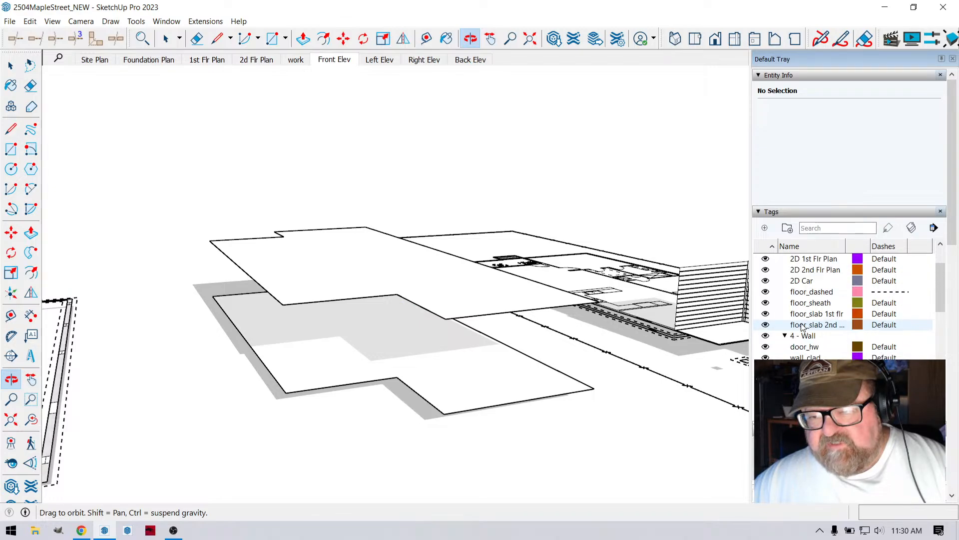
scroll(799, 330, down, 5)
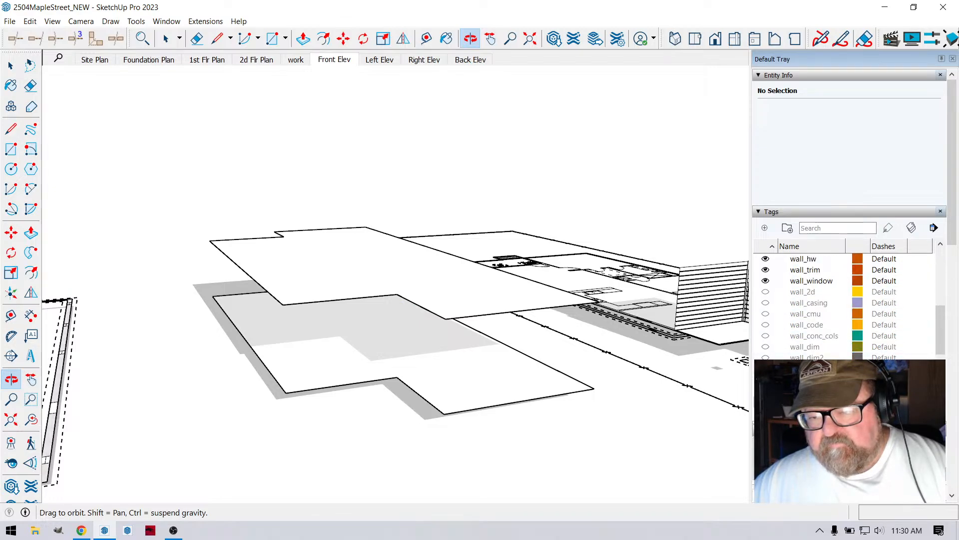
scroll(790, 350, up, 2)
scroll(791, 344, up, 4)
click(784, 291)
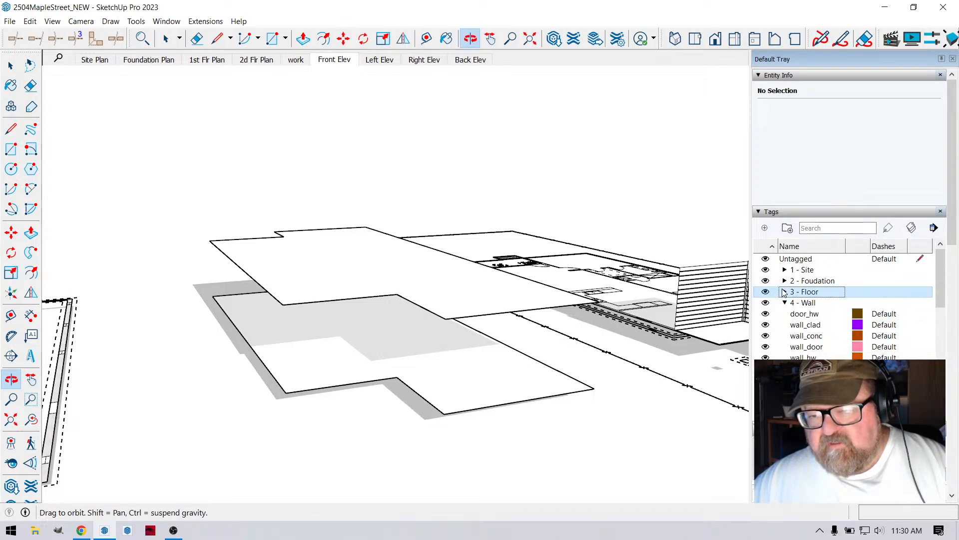
click(784, 302)
click(785, 314)
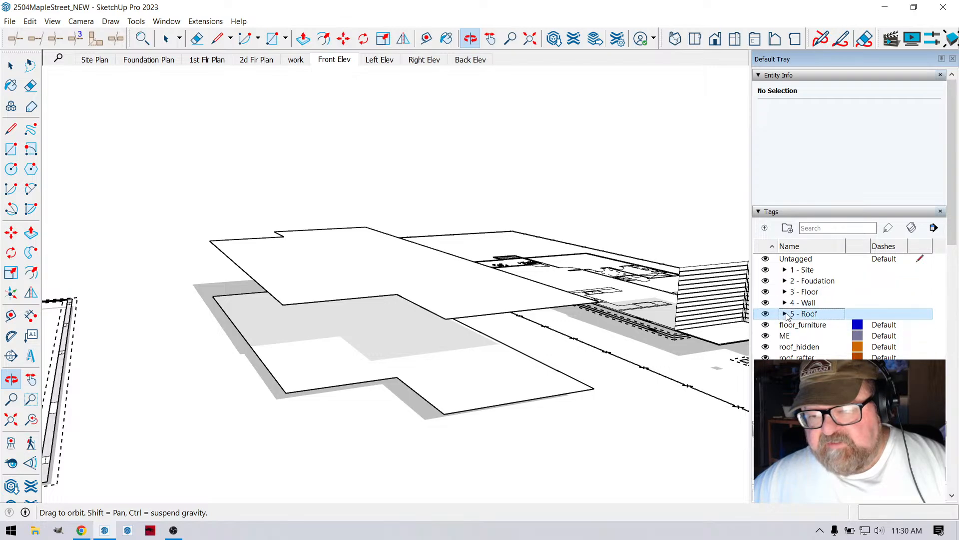
click(765, 324)
- Select the floor outline face beside the floor plan together with all its boundary edges
drag(519, 310, 413, 315)
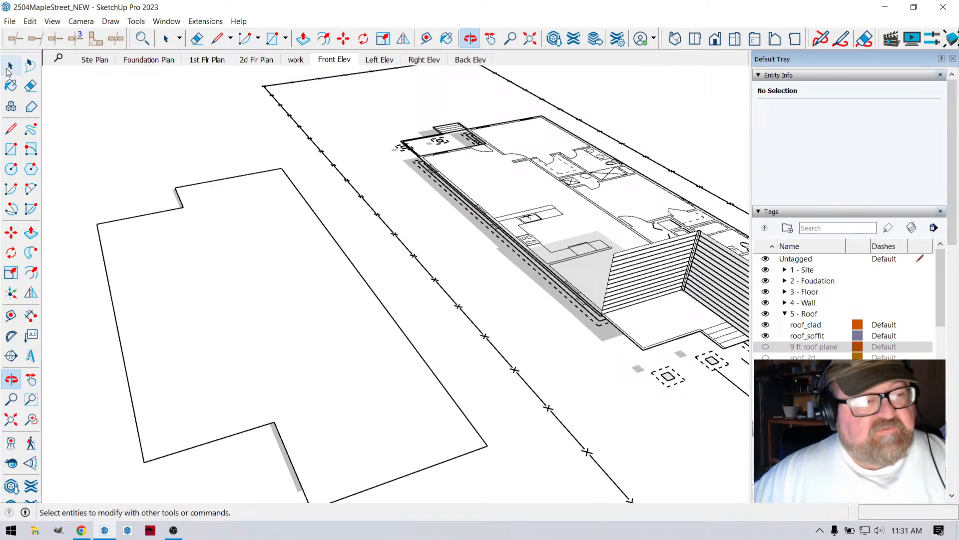
click(10, 65)
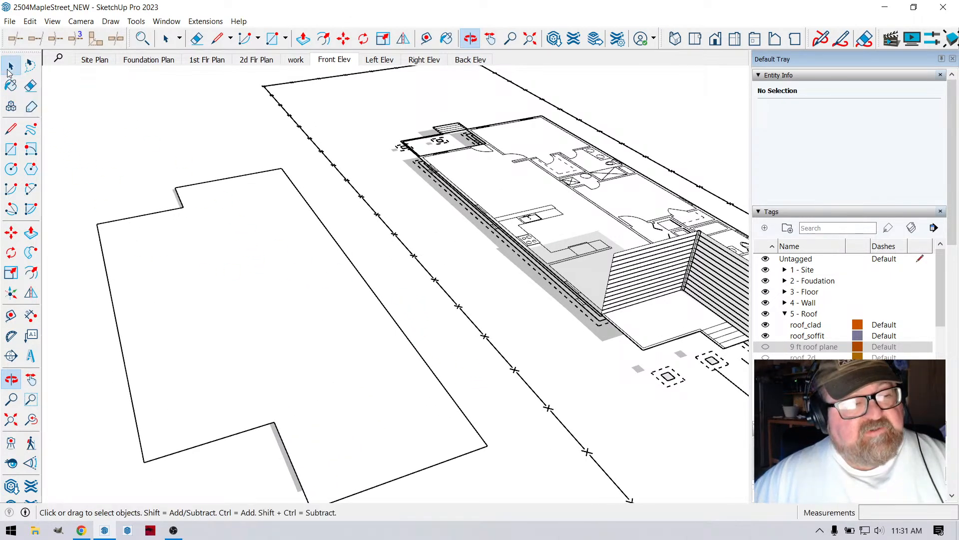
middle_drag(305, 244, 345, 270)
click(247, 256)
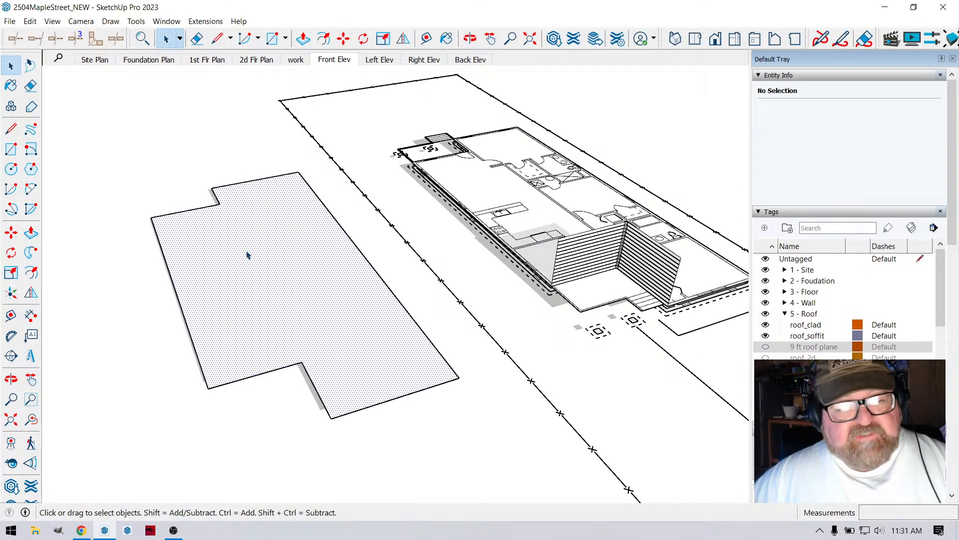
scroll(218, 325, up, 2)
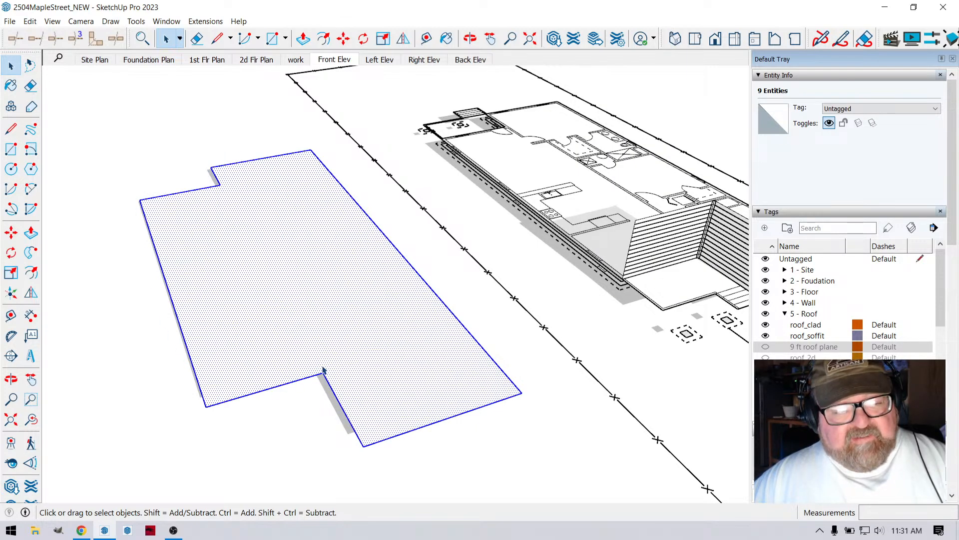
middle_drag(276, 288, 323, 302)
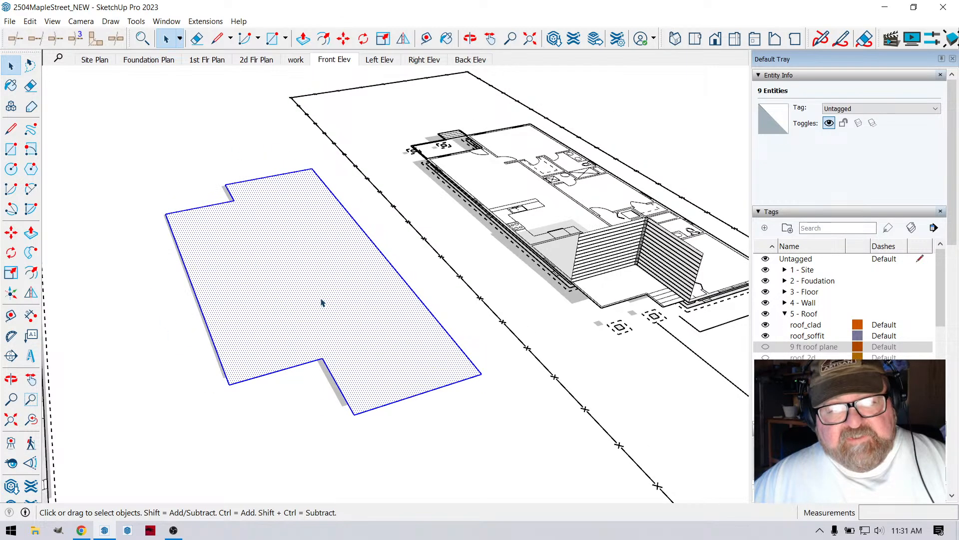
scroll(328, 306, up, 1)
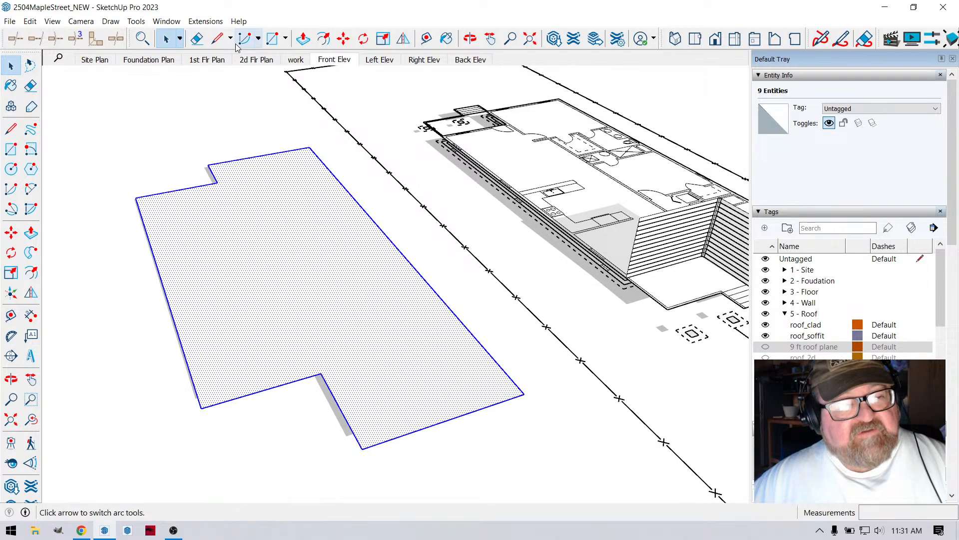
- Start Medeek Wall's Draw Wall Perimeter tool and set its stud size to 2x4
click(205, 22)
mouse_move(209, 175)
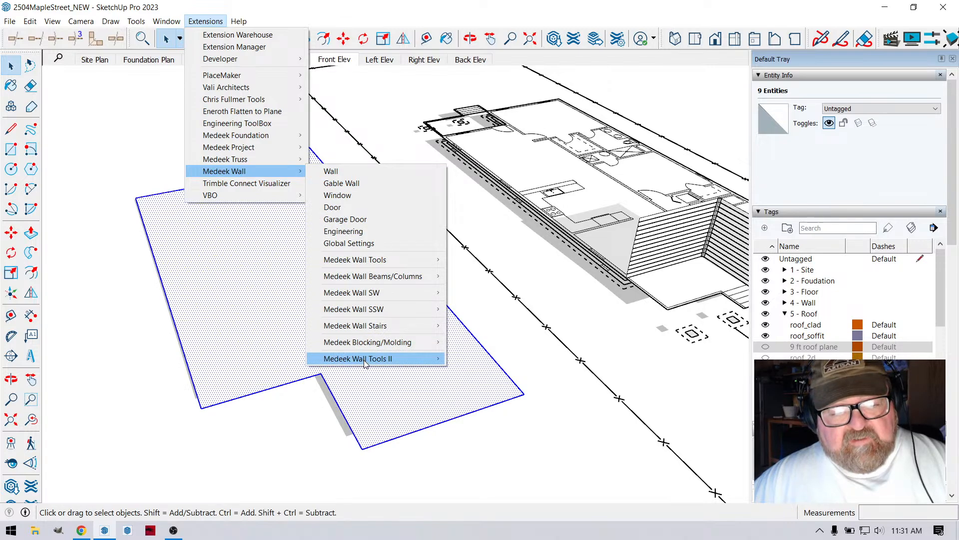
mouse_move(365, 364)
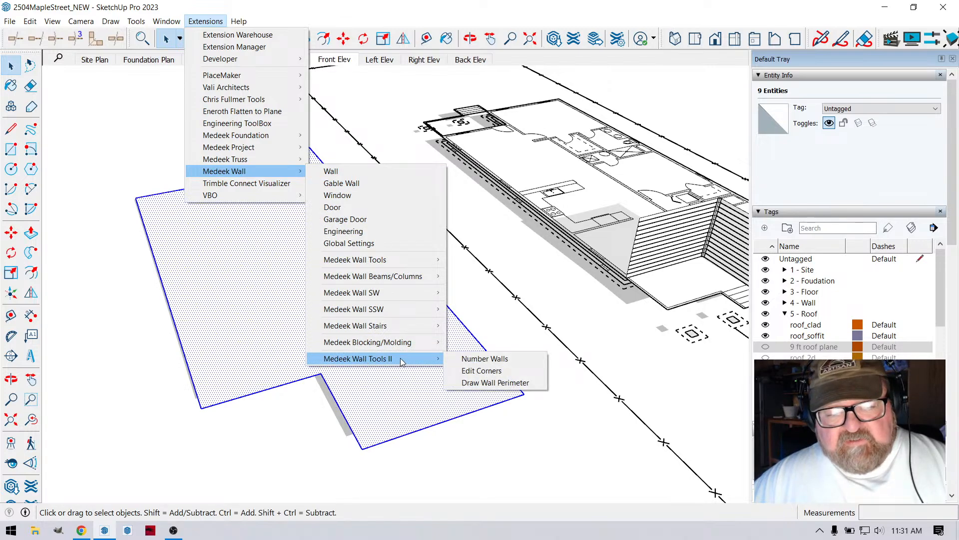
click(492, 382)
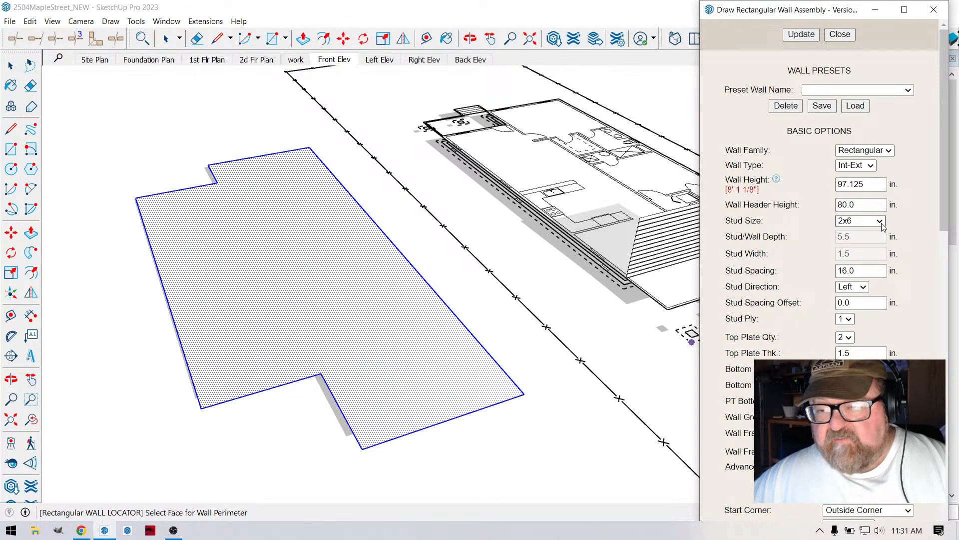
click(882, 227)
click(868, 320)
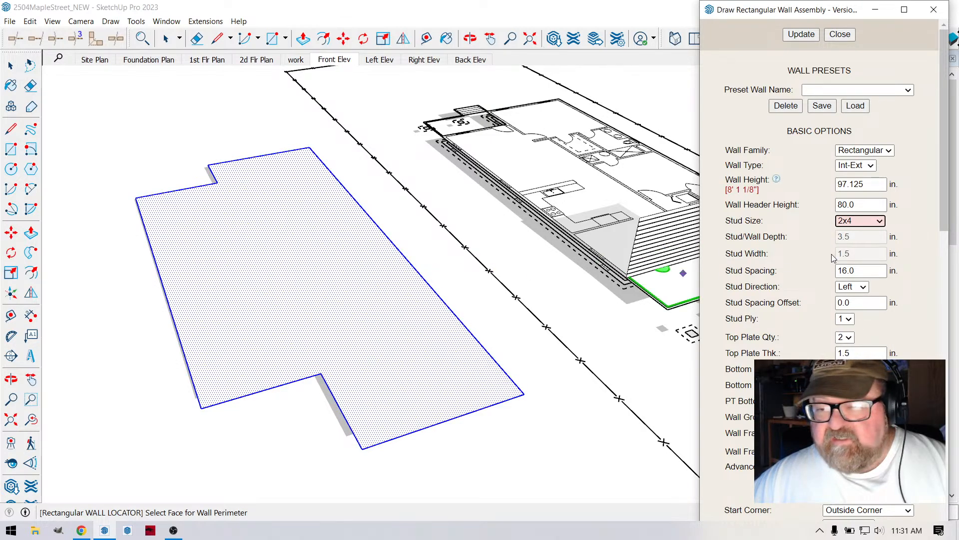
click(809, 39)
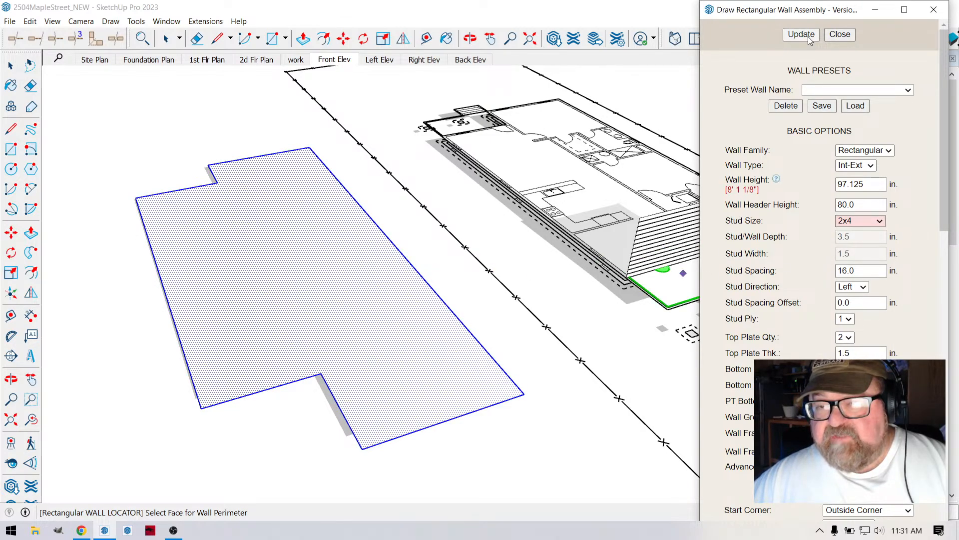
- Load the 2x4 9 ft Lap wall preset and draw a wall perimeter around the selected floor outline face
click(908, 90)
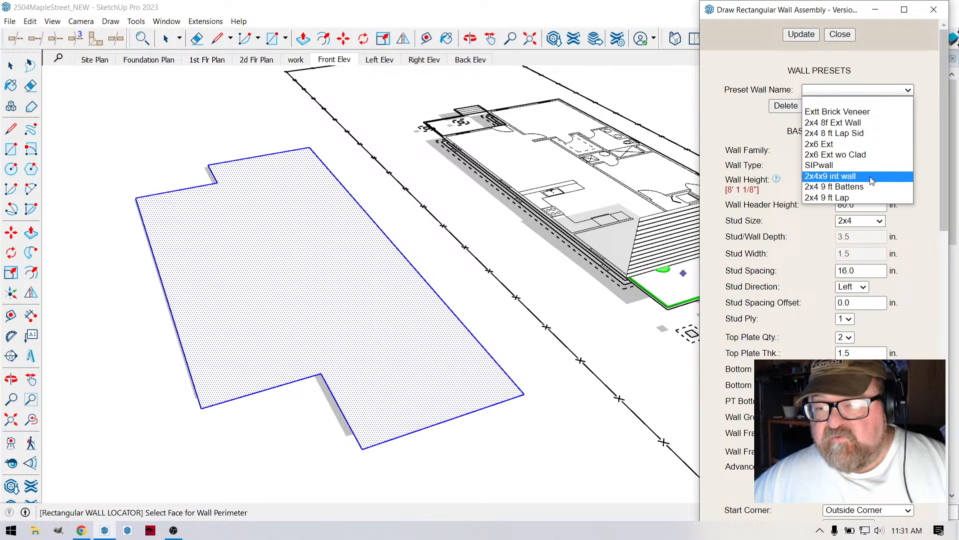
click(822, 198)
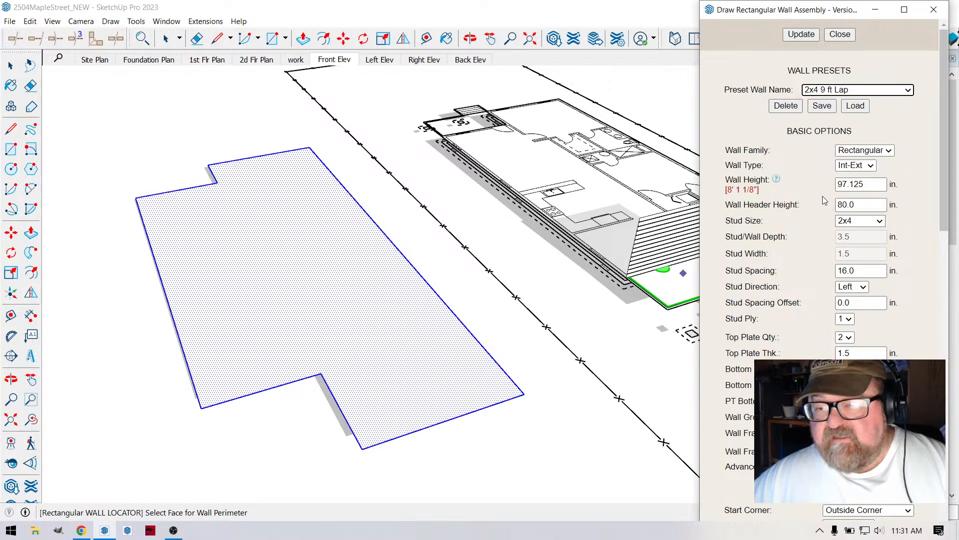
click(855, 105)
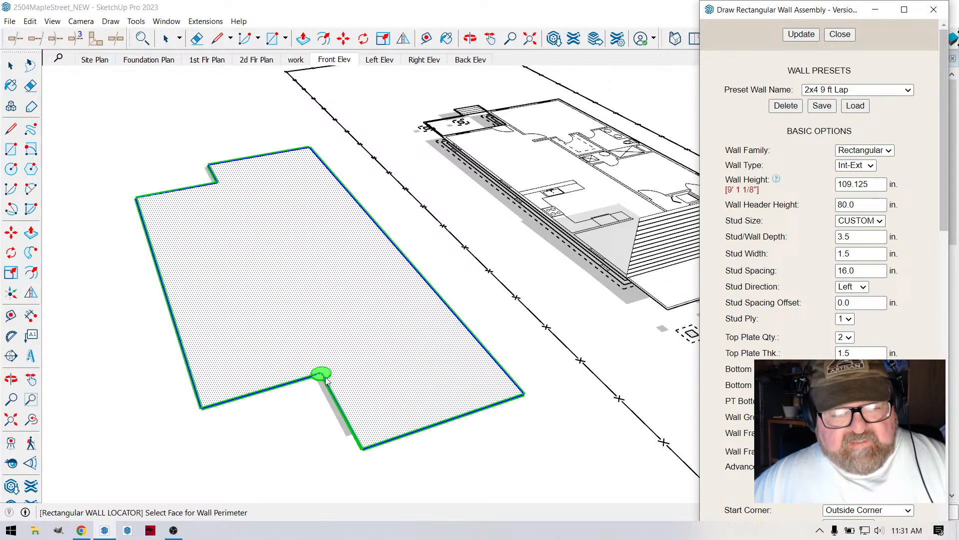
click(201, 406)
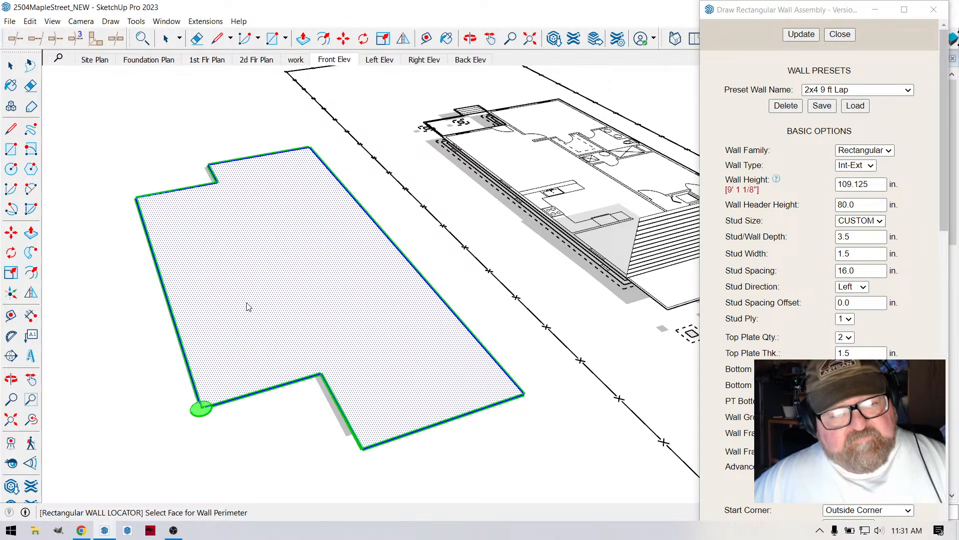
click(364, 338)
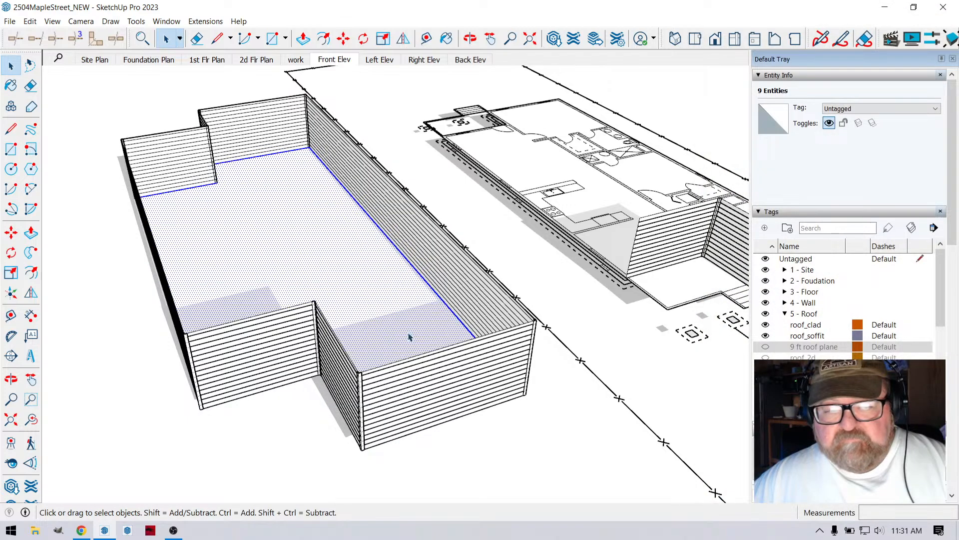
- Collapse the 5 - Roof tag folder and show the wall_frame and wall_insul tags under 4 - Wall
scroll(791, 344, down, 3)
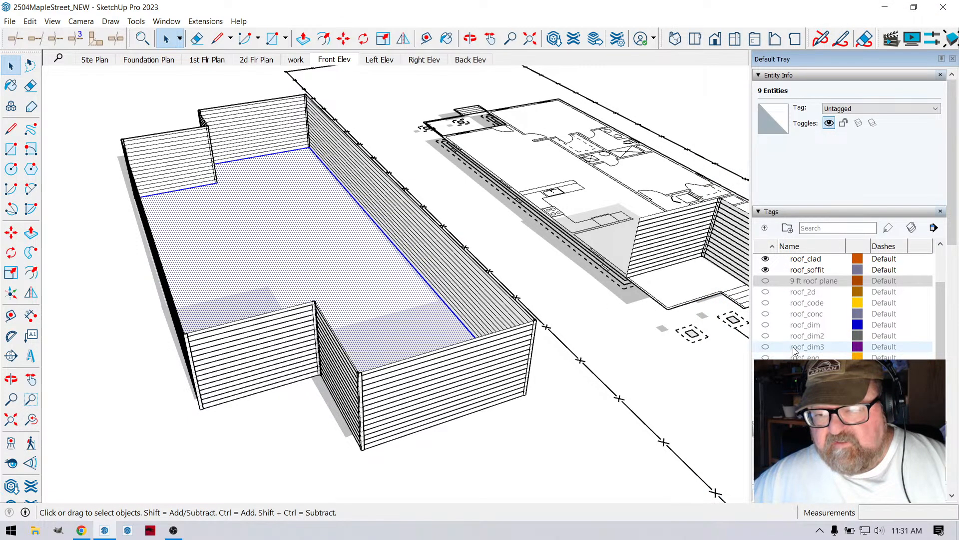
scroll(791, 343, up, 3)
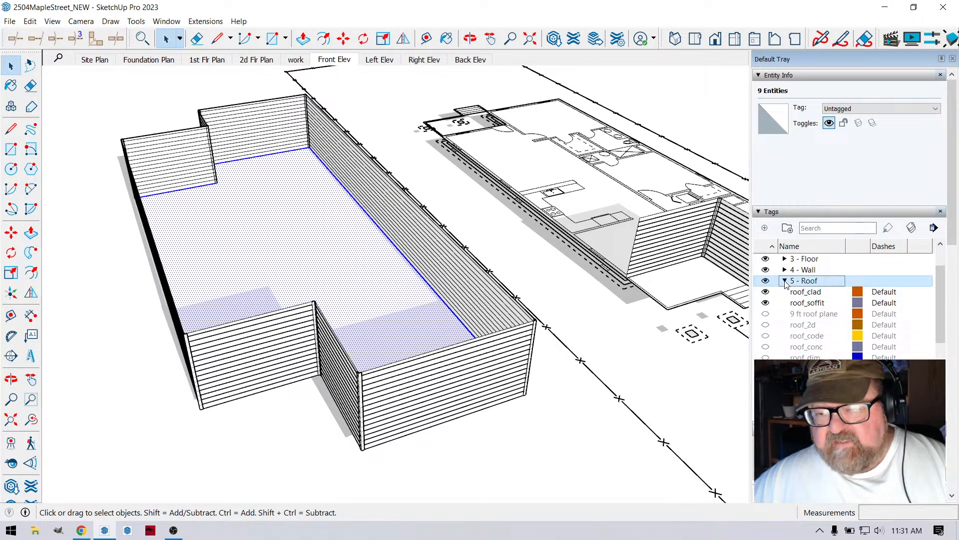
click(787, 313)
click(784, 303)
scroll(794, 330, down, 3)
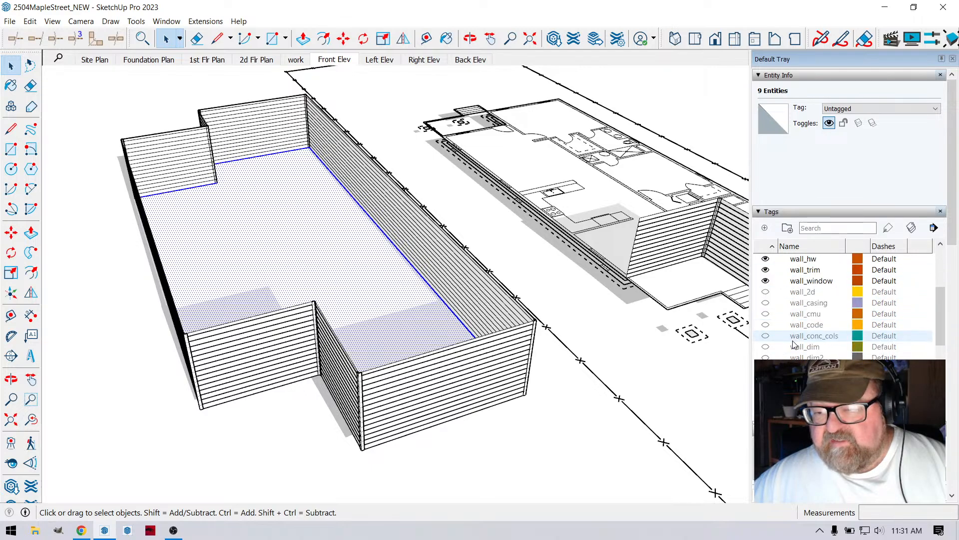
click(765, 336)
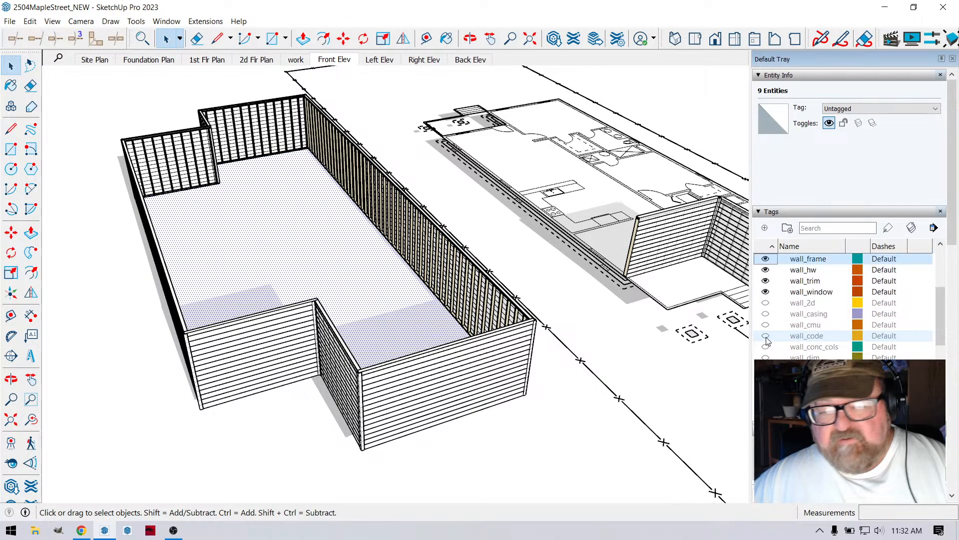
scroll(808, 345, down, 3)
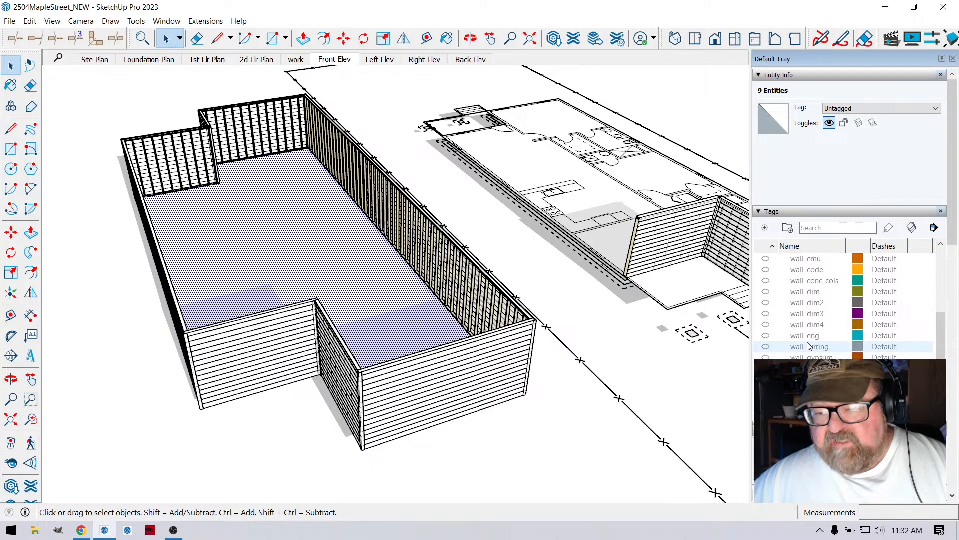
click(766, 336)
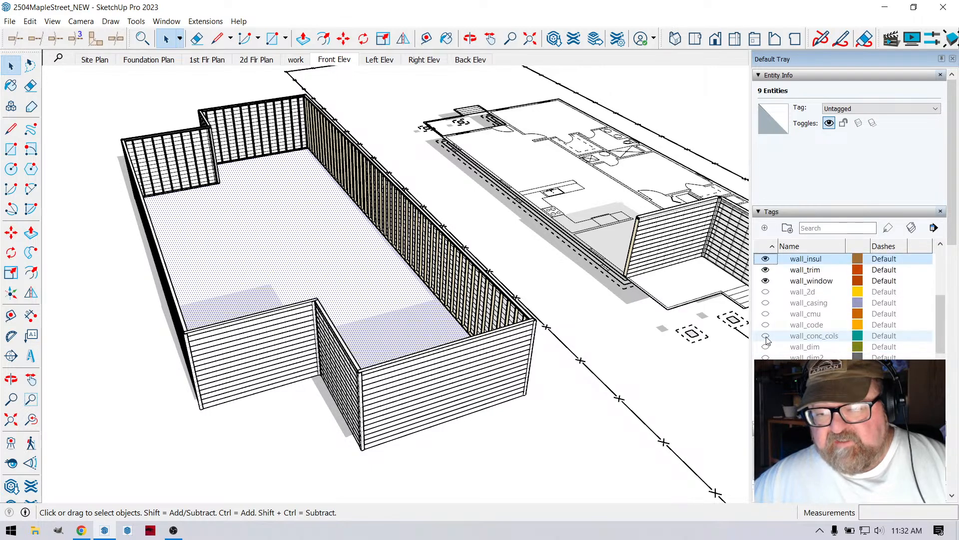
scroll(768, 339, up, 3)
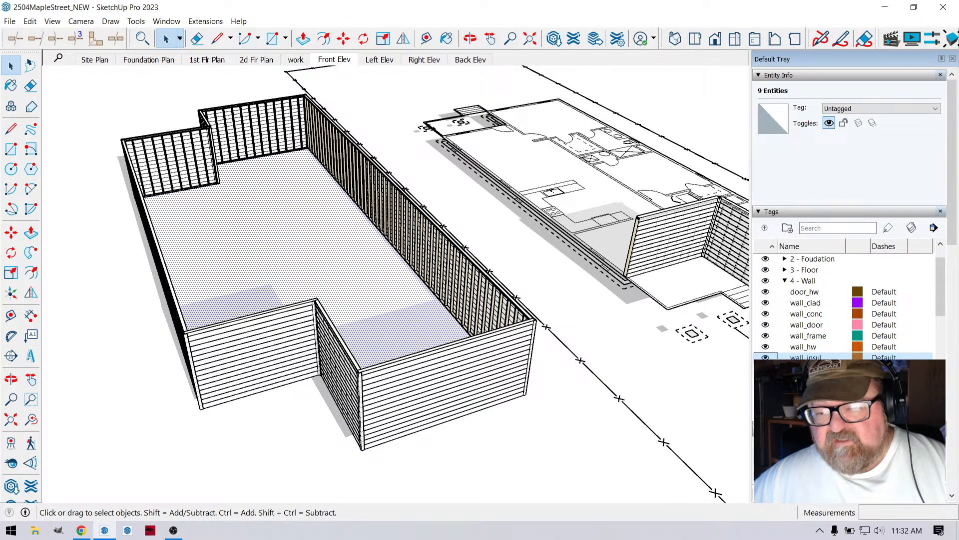
- Check the wall framing from several angles, hide the wall_frame tag and collapse the 4 - Wall tag folder
scroll(306, 292, up, 4)
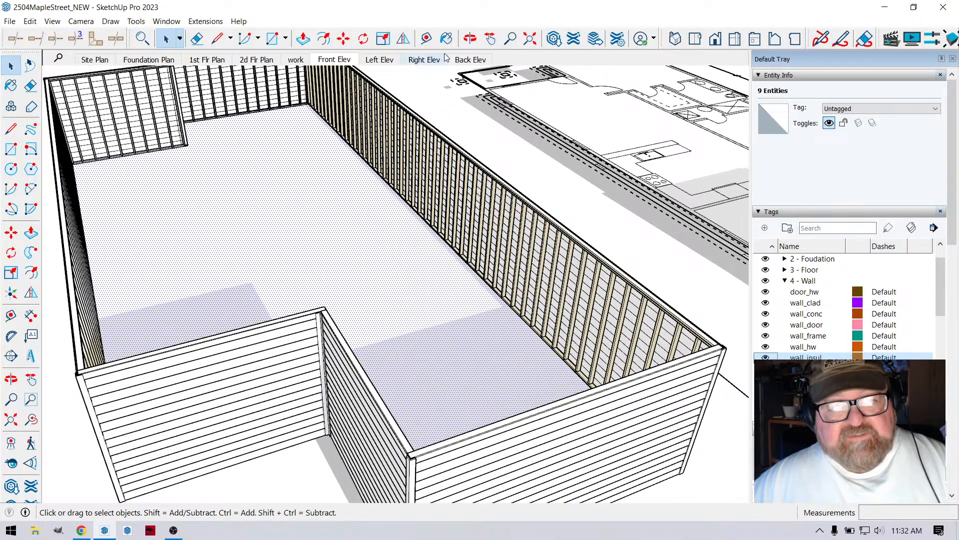
click(470, 38)
drag(462, 200, 444, 274)
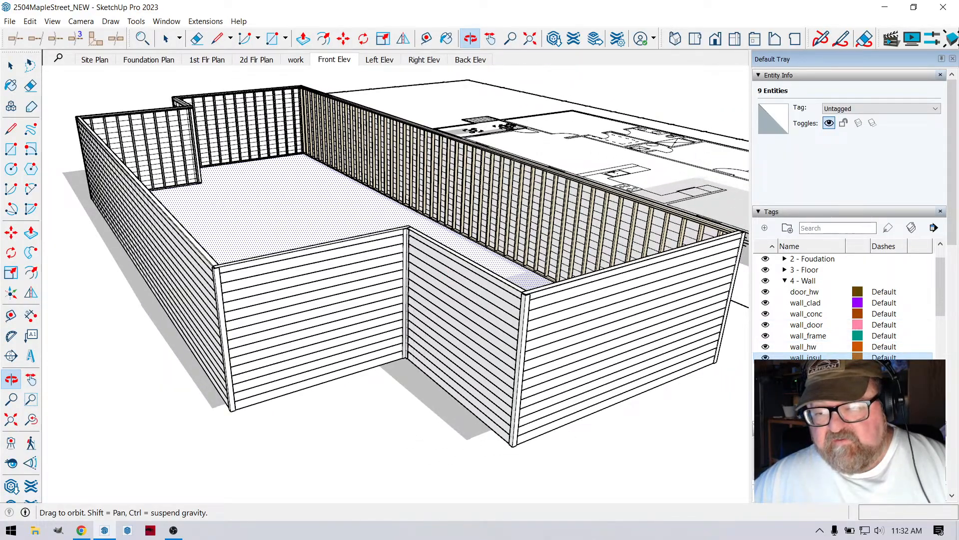
drag(535, 328, 481, 356)
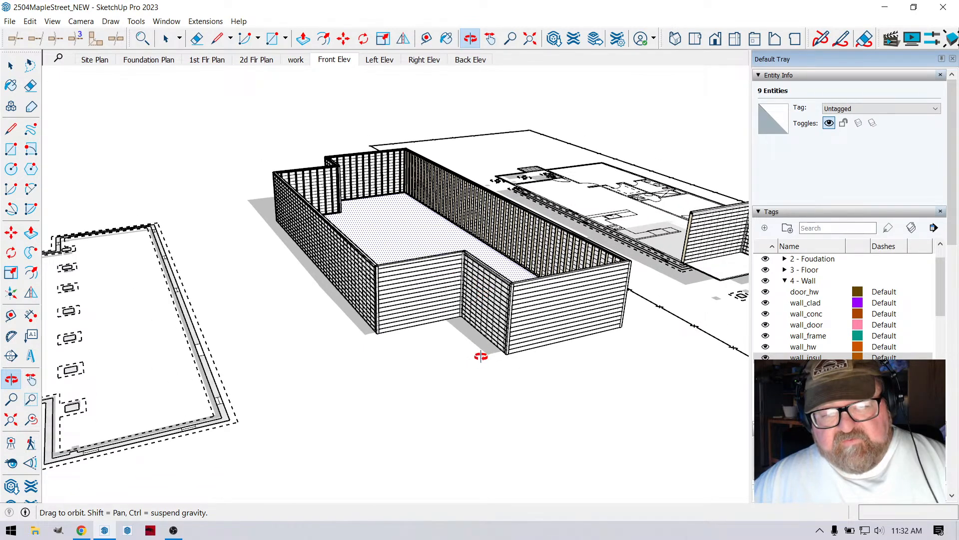
drag(539, 315, 527, 263)
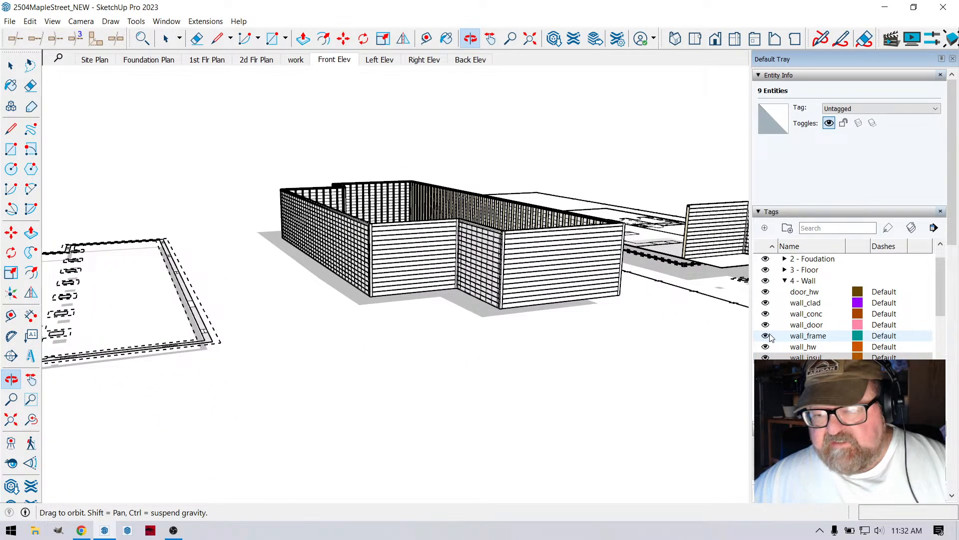
click(765, 335)
scroll(820, 310, down, 3)
drag(525, 263, 577, 379)
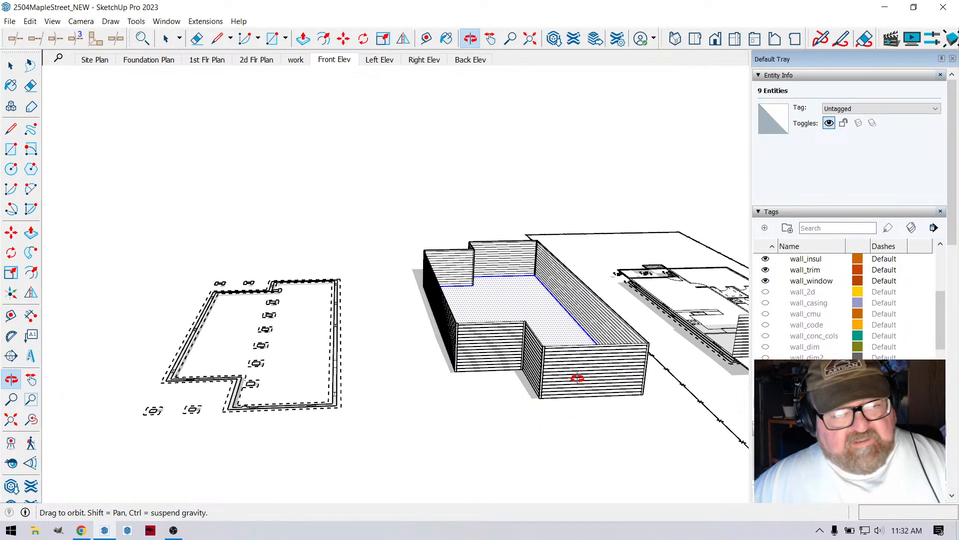
scroll(570, 382, down, 3)
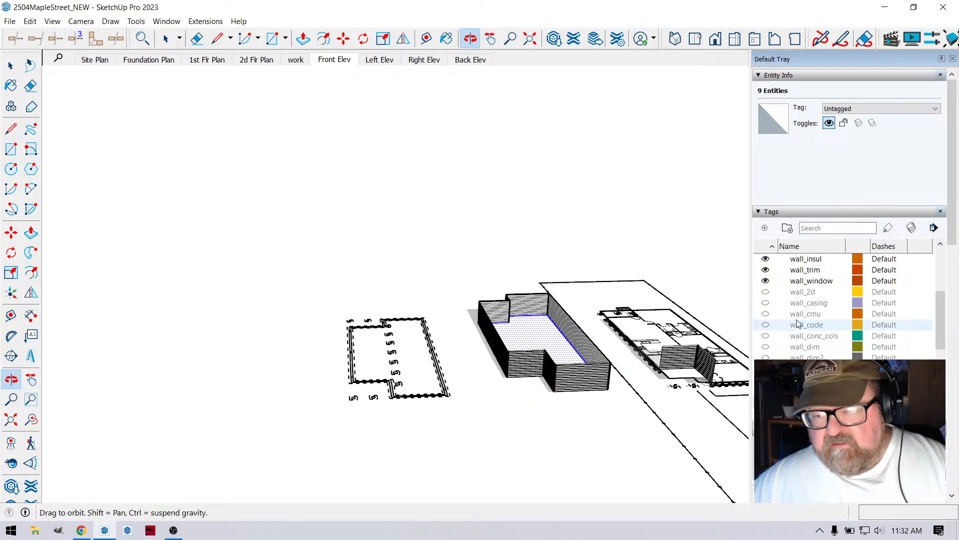
scroll(800, 310, up, 4)
click(785, 302)
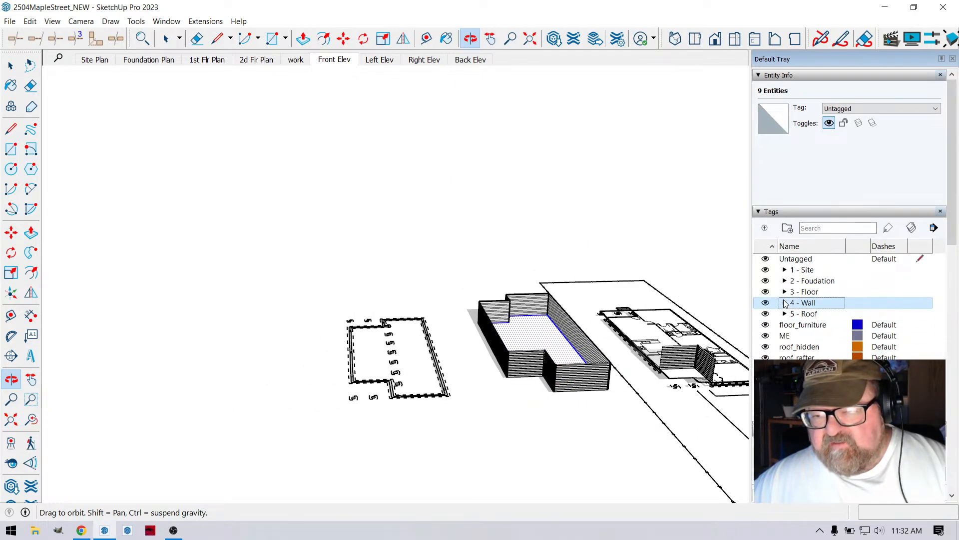
- Expand the 5 - Roof tag folder and make the 9 ft roof plane tag visible
click(806, 303)
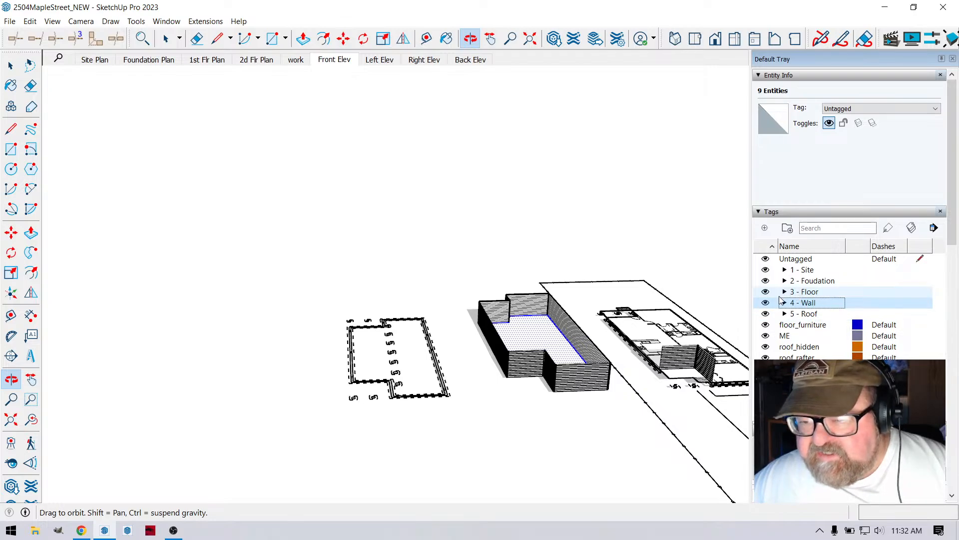
click(795, 313)
click(785, 313)
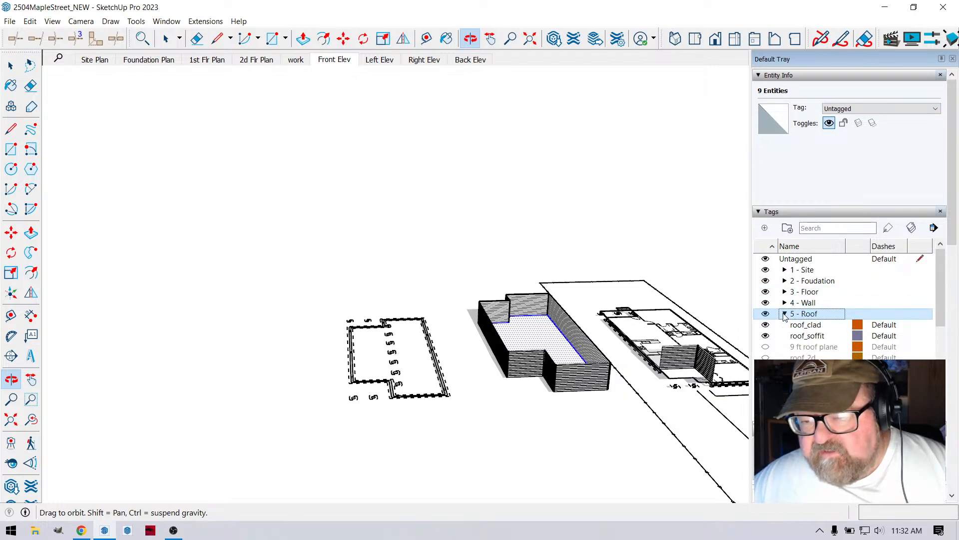
click(765, 346)
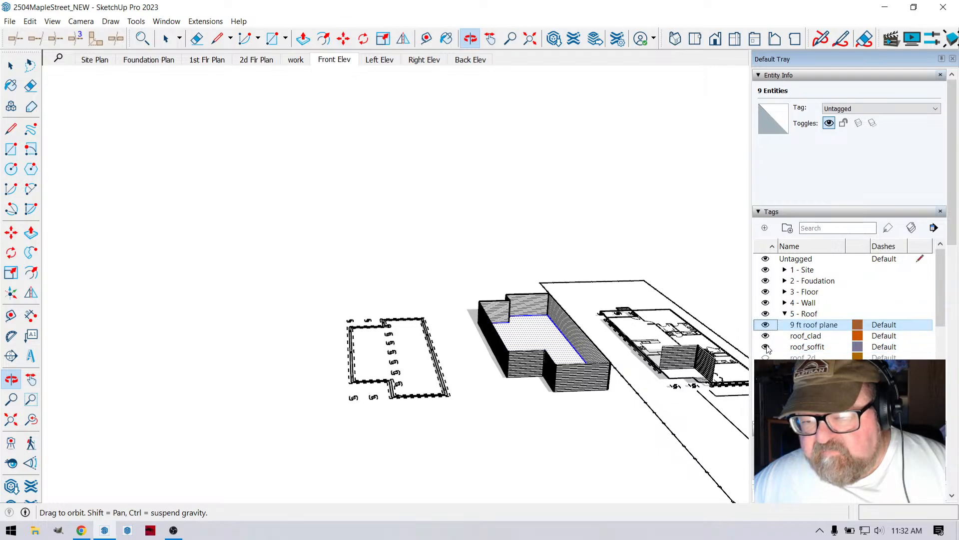
- Select the 9 ft roof plane face on top of the new perimeter walls
scroll(568, 344, up, 5)
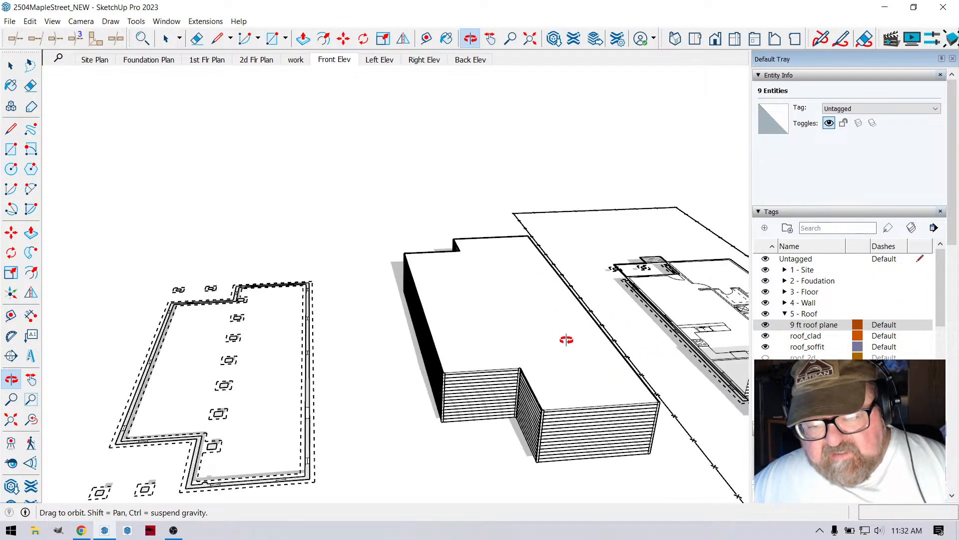
scroll(565, 345, up, 1)
drag(421, 372, 417, 431)
scroll(450, 338, up, 5)
scroll(482, 333, down, 5)
drag(458, 308, 221, 220)
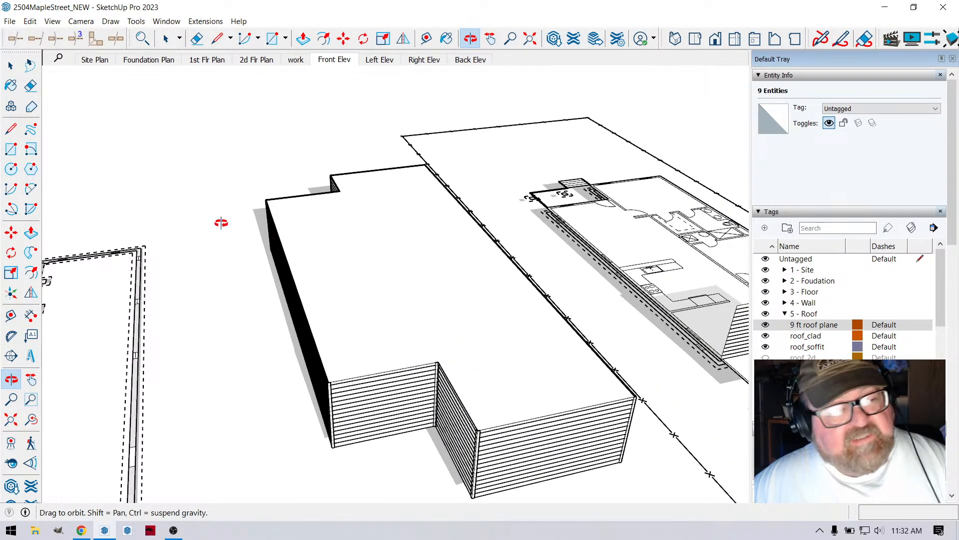
click(11, 66)
click(329, 222)
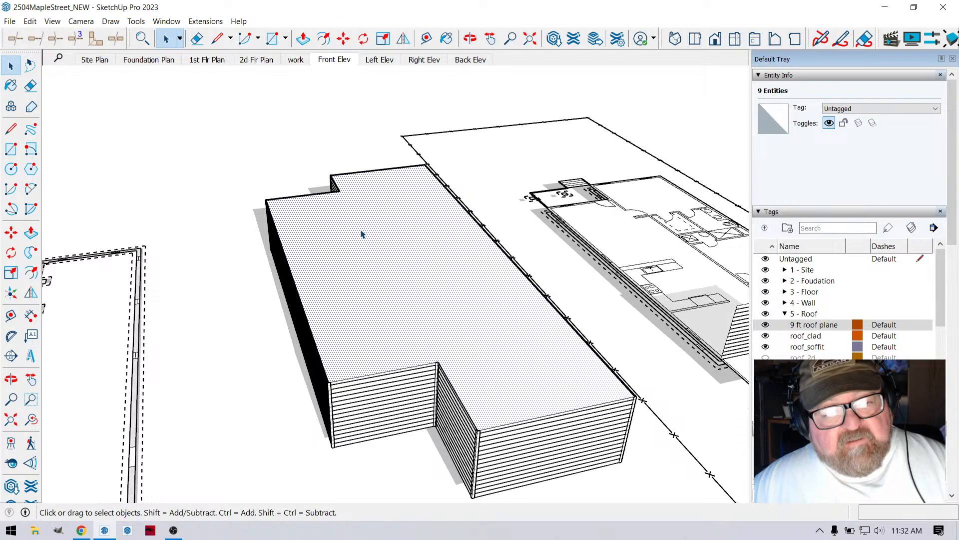
click(205, 21)
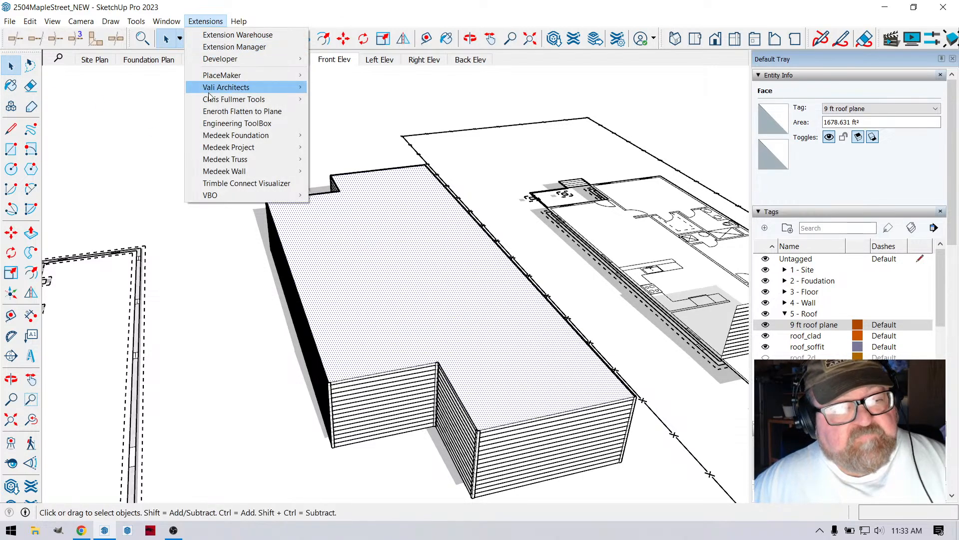
mouse_move(223, 161)
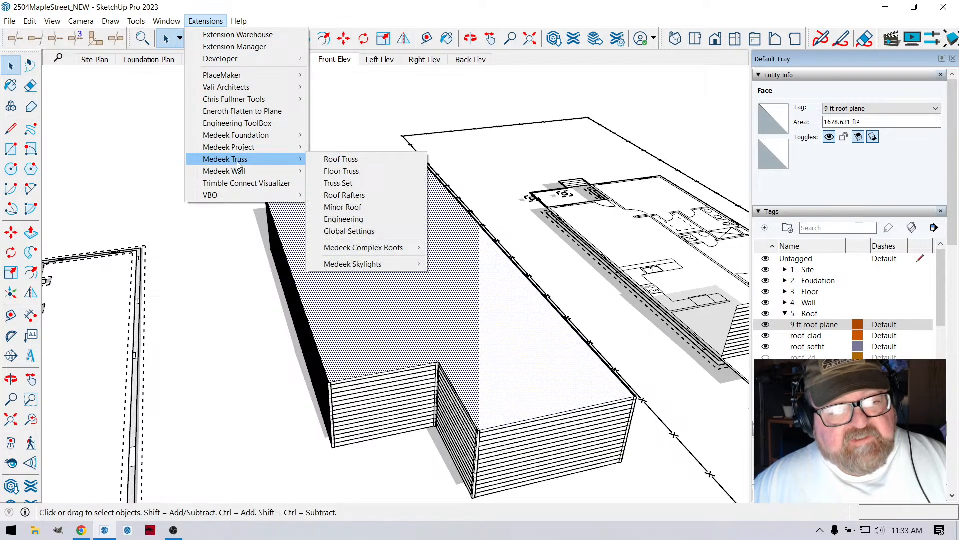
click(349, 160)
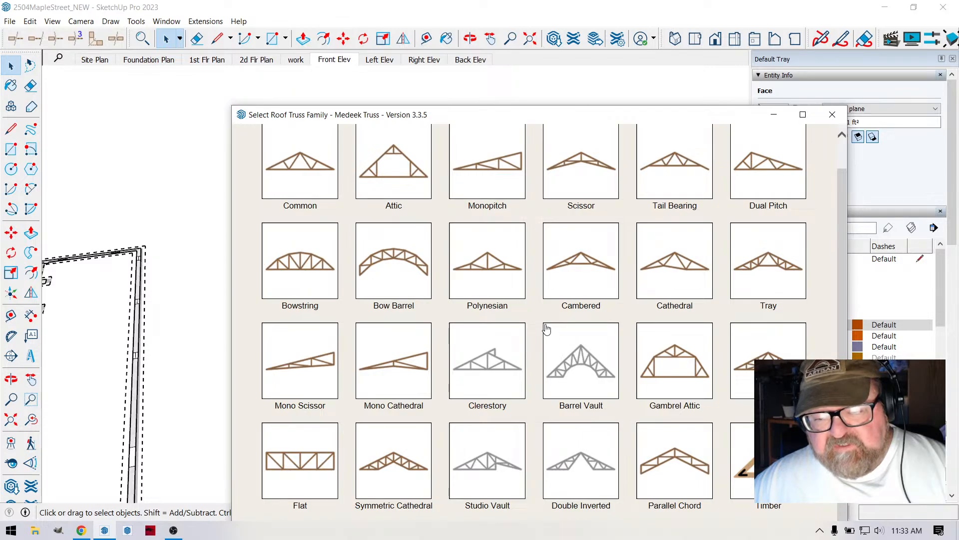
scroll(540, 318, up, 1)
scroll(535, 312, down, 1)
click(832, 114)
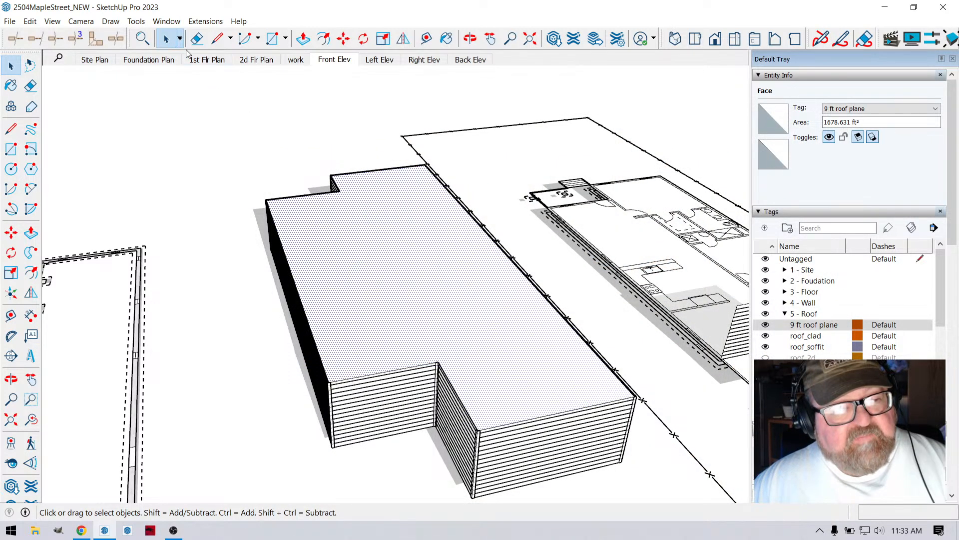
- Start Medeek Truss's Complex Roof tool with the Rafter roof type
click(206, 21)
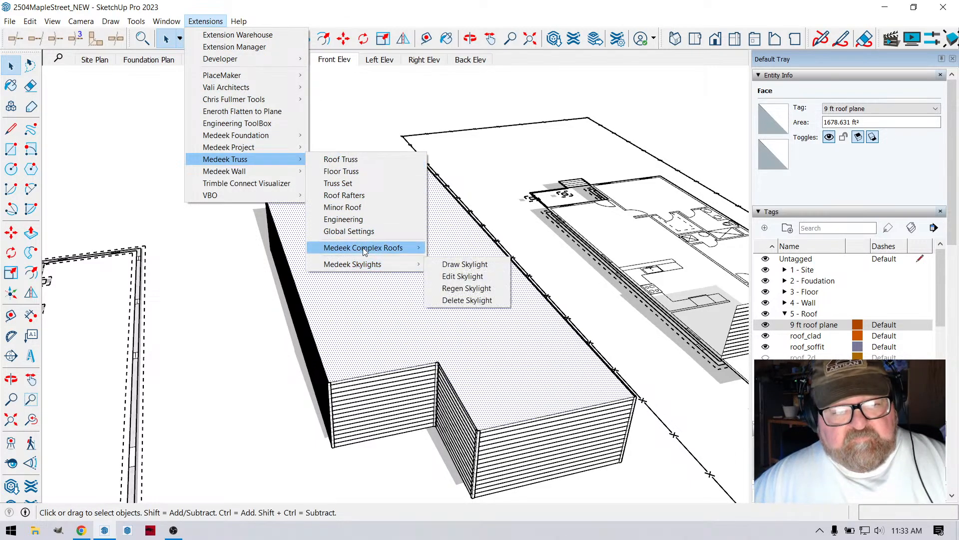
mouse_move(380, 254)
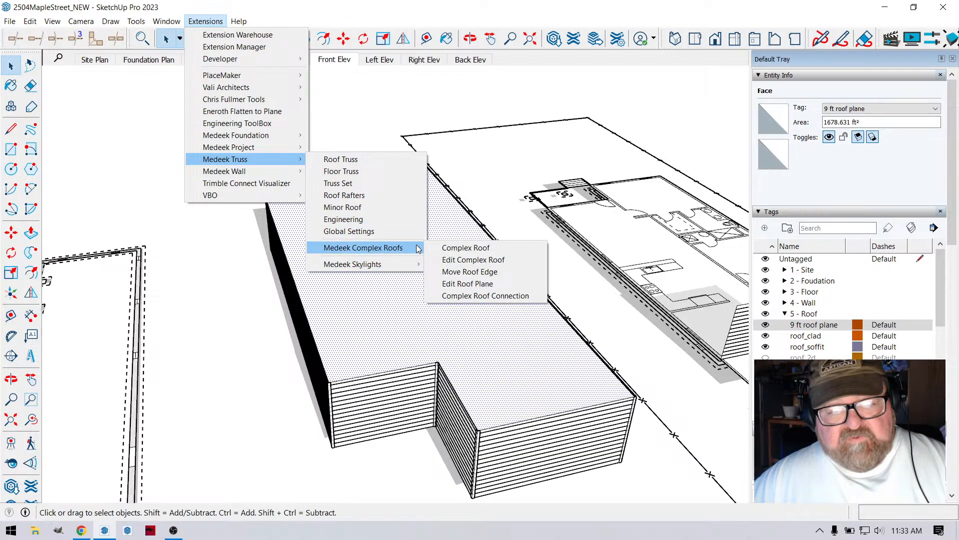
click(457, 250)
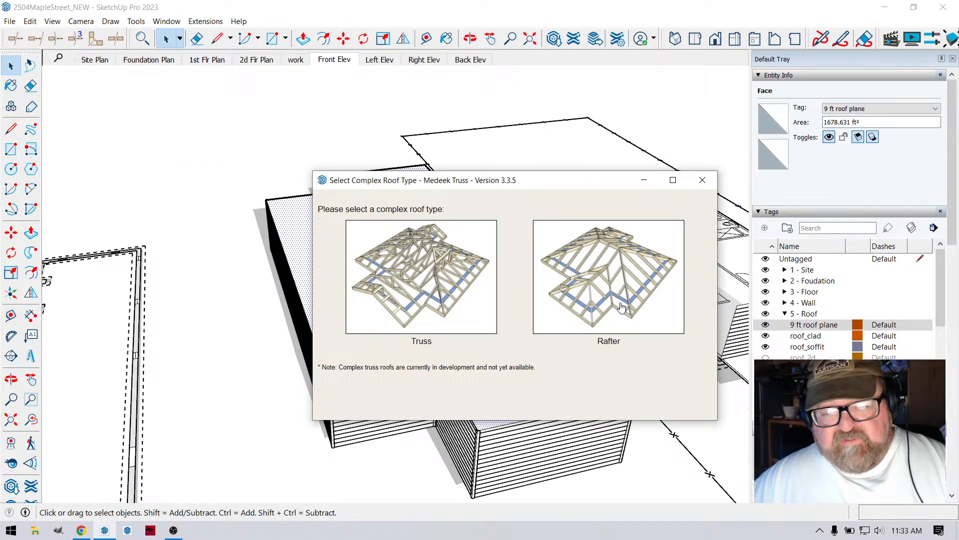
click(600, 279)
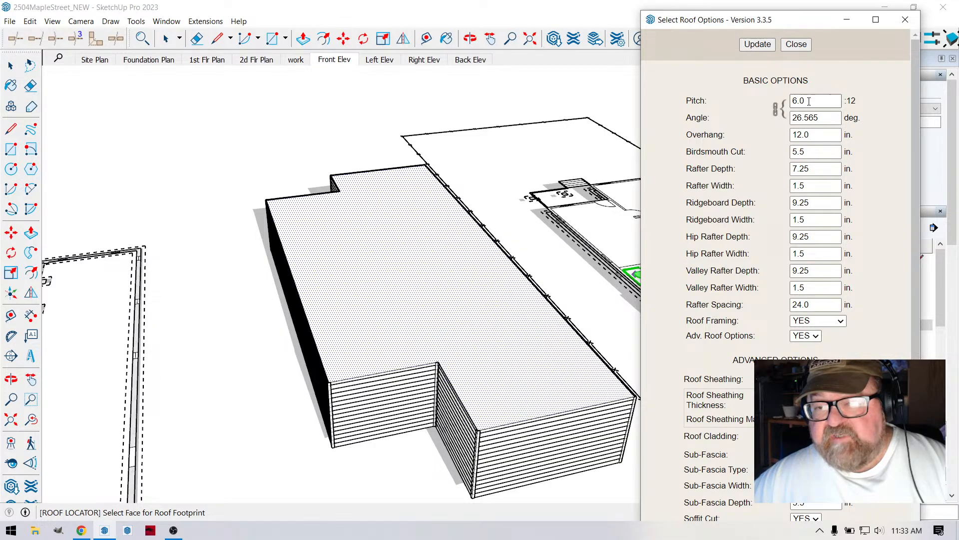
- Set the roof pitch to 8:12 and generate the rafter roof on the 9 ft roof plane face
drag(808, 98, 791, 99)
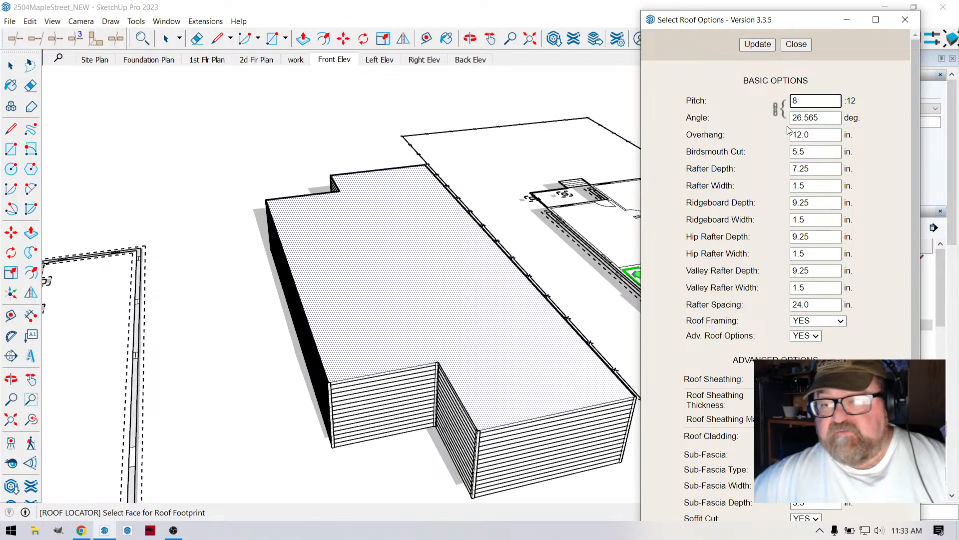
text(8)
click(757, 44)
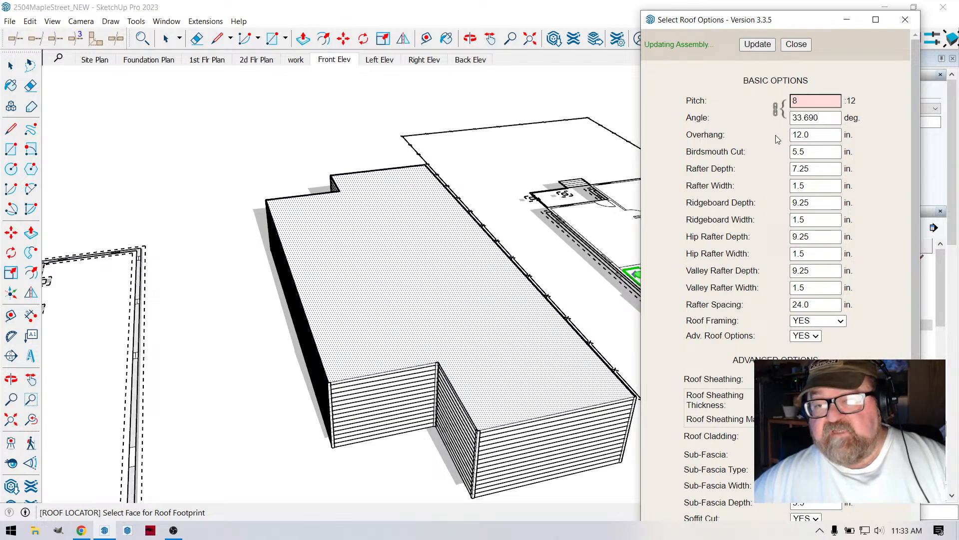
scroll(795, 176, down, 1)
scroll(795, 176, down, 4)
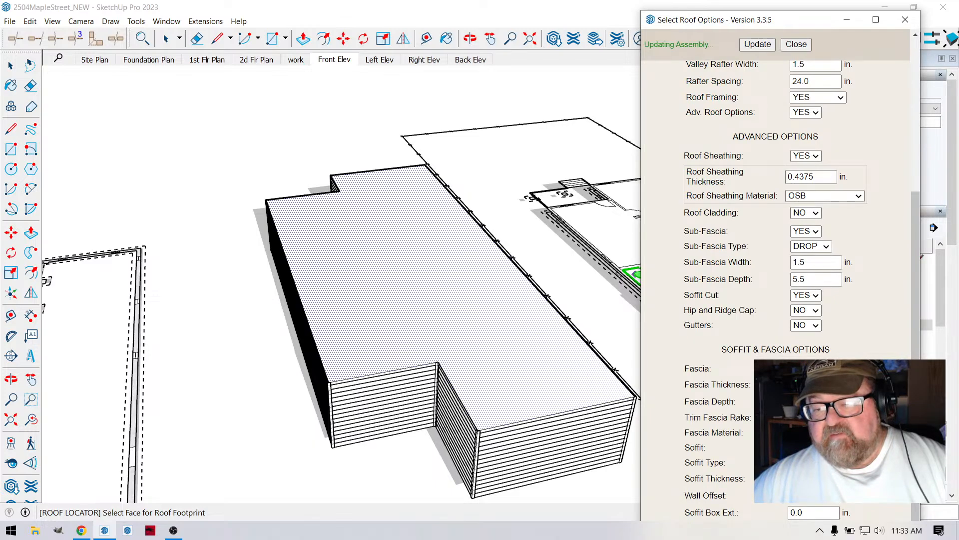
scroll(798, 272, up, 2)
scroll(801, 171, up, 2)
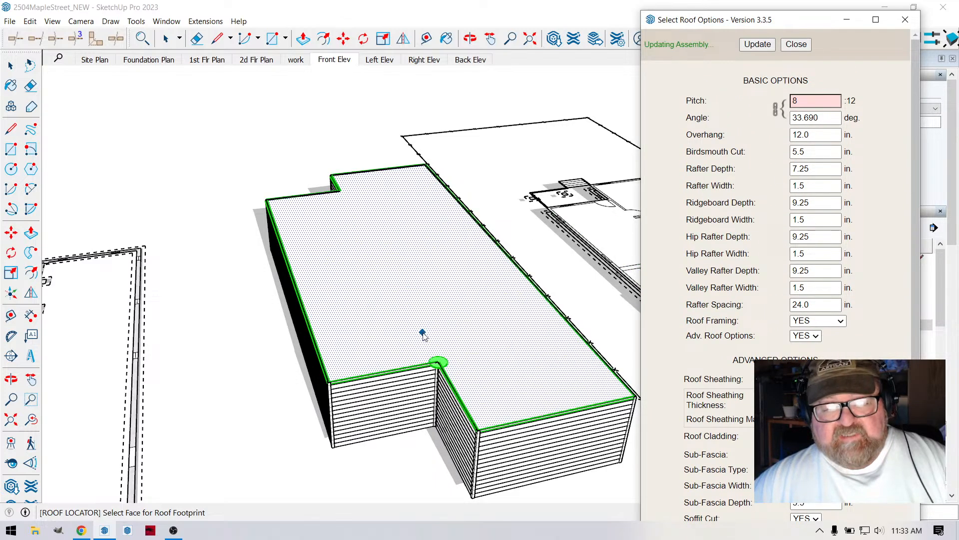
click(340, 373)
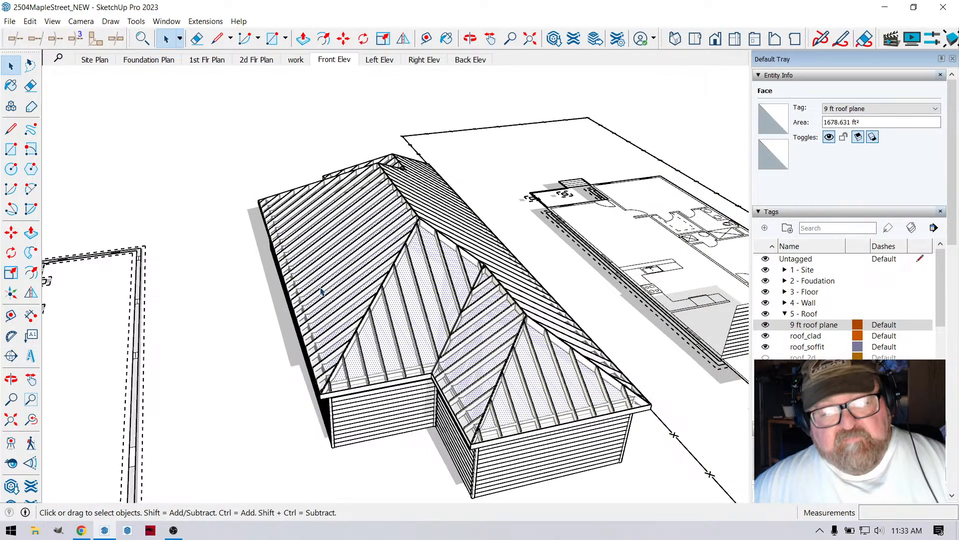
- View the new roof from a lower angle and collapse the 5 - Roof tag folder
click(469, 39)
drag(494, 215, 413, 173)
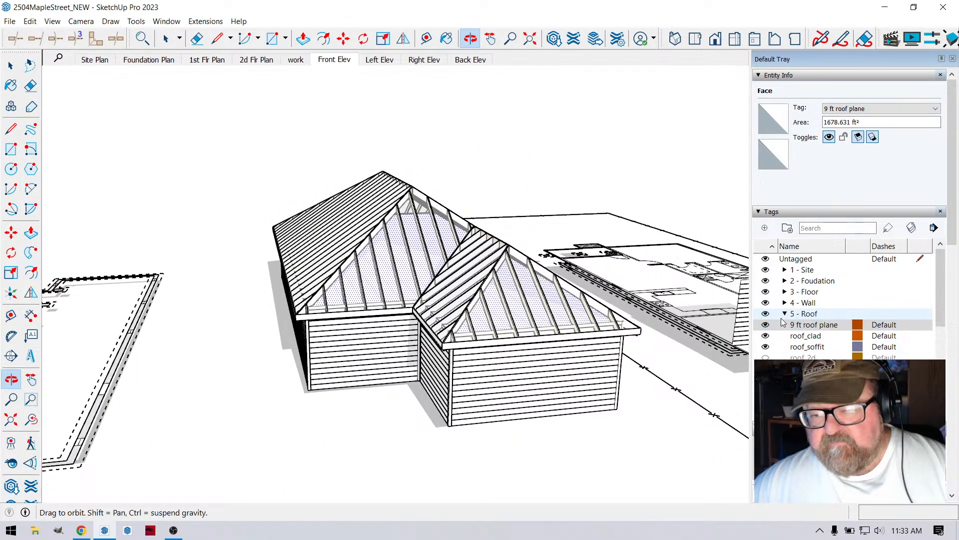
click(785, 314)
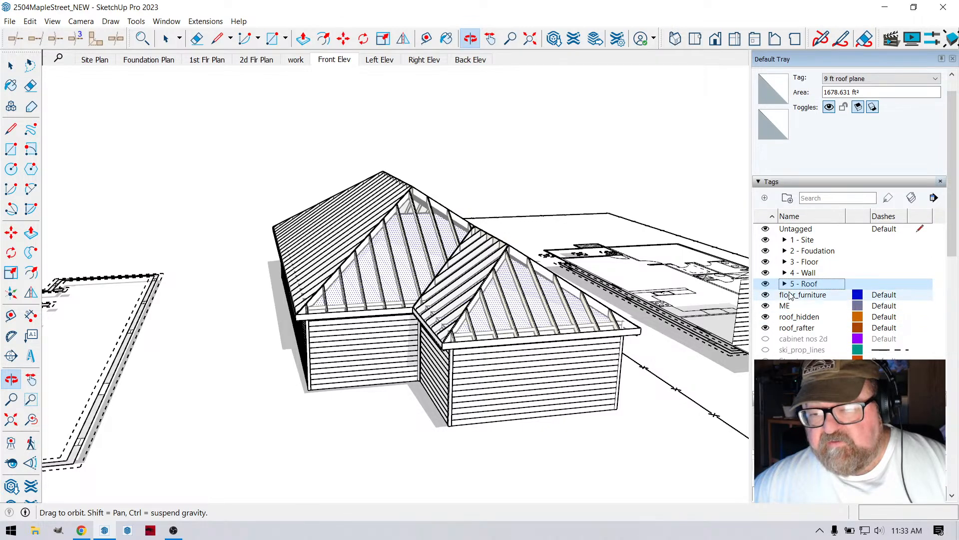
- Expand the 5 - Roof tag folder and switch the roof_clad tag off and back on
click(785, 284)
scroll(779, 295, down, 2)
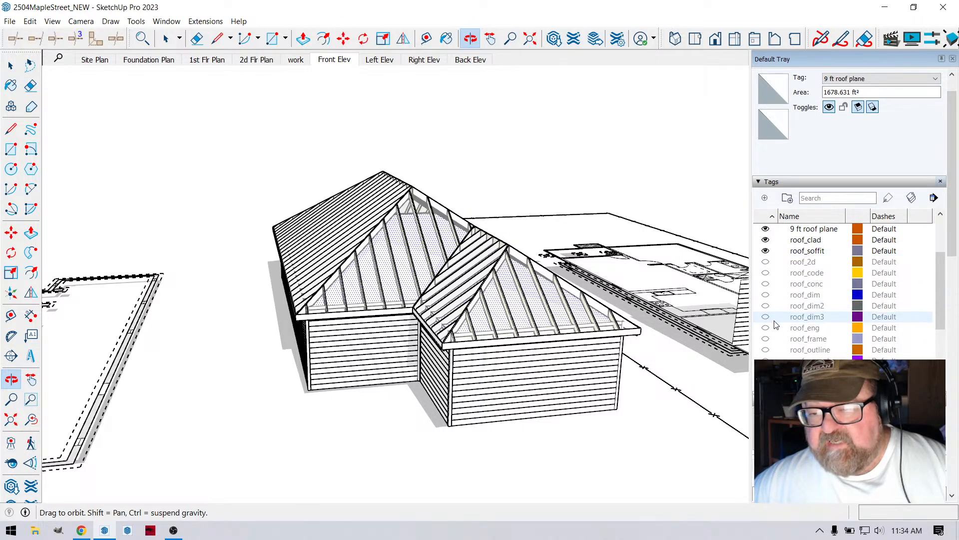
scroll(767, 305, up, 3)
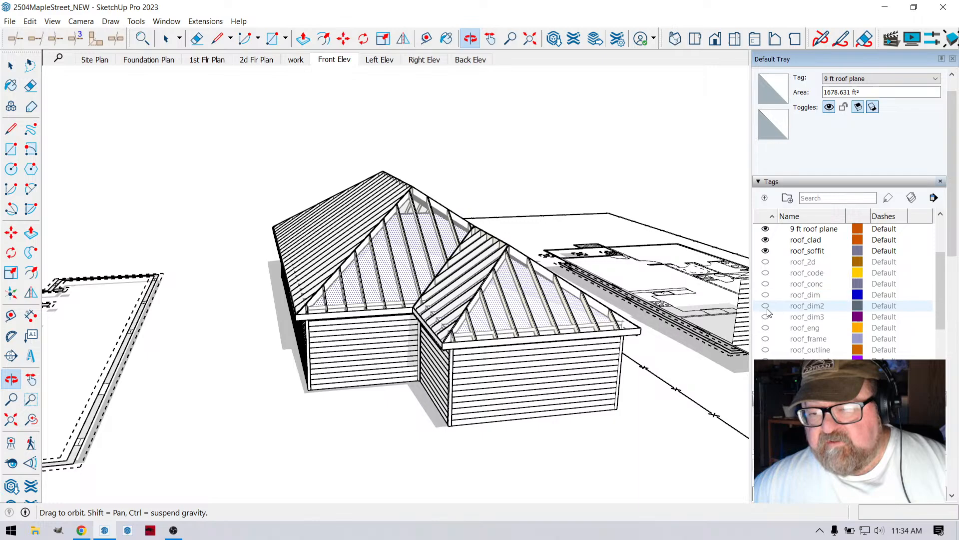
click(766, 272)
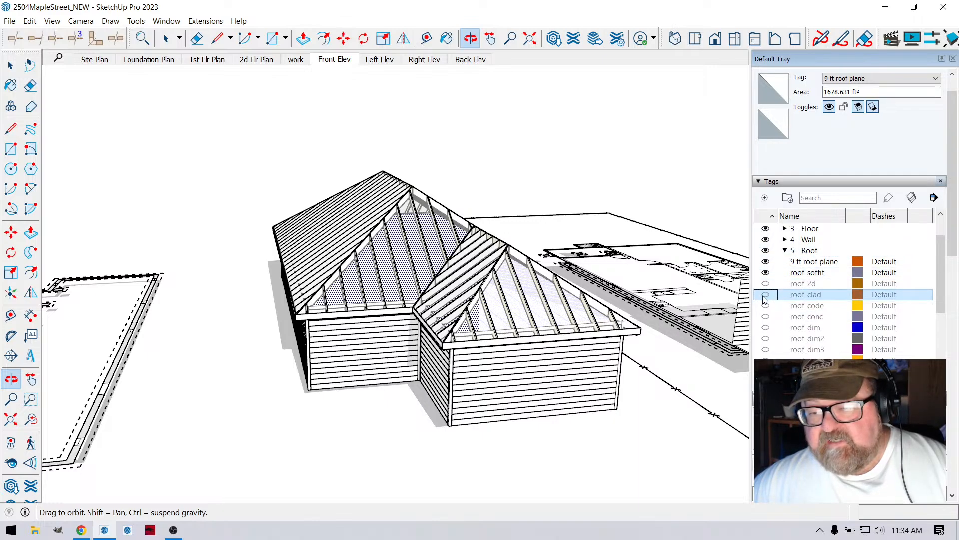
click(766, 295)
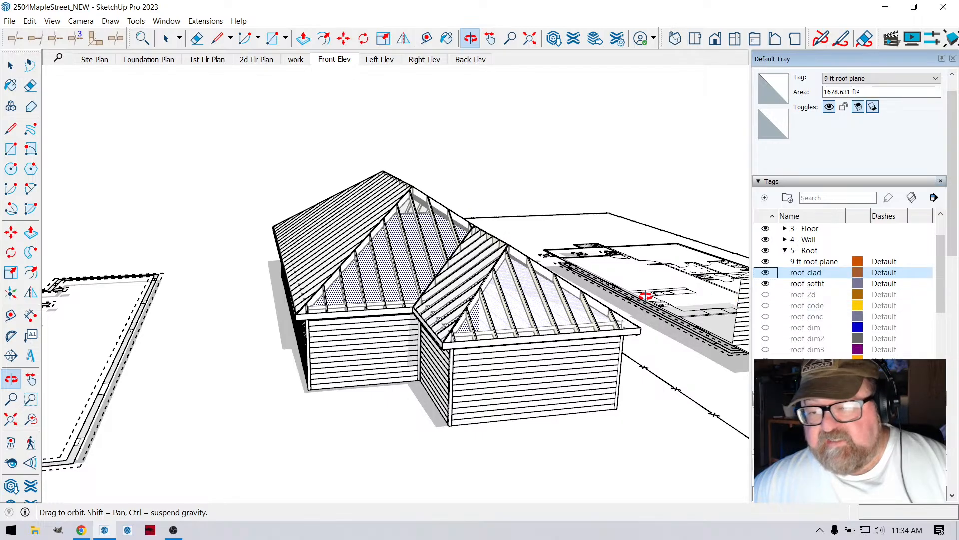
- Make the roof_sheath tag in the 5 - Roof folder visible
drag(436, 268, 554, 360)
scroll(810, 332, down, 3)
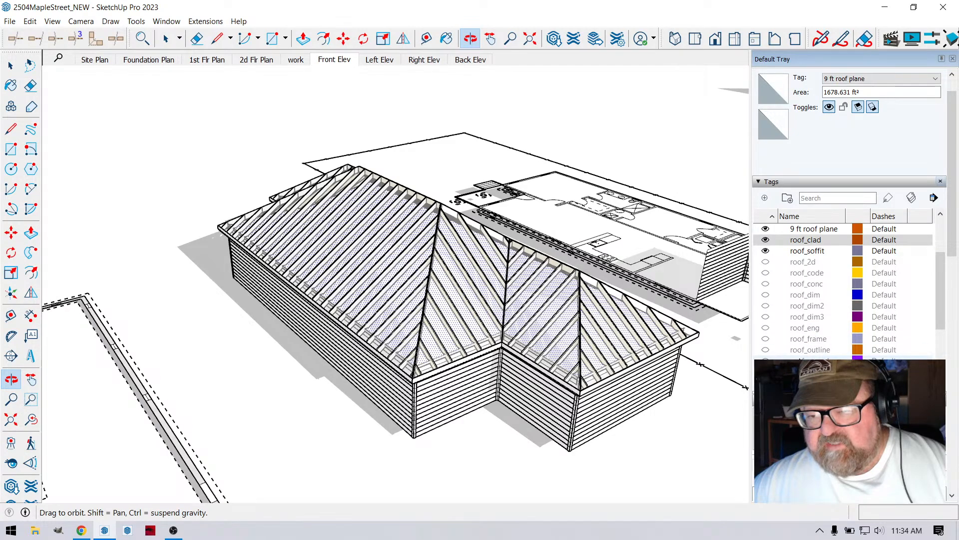
scroll(767, 321, down, 6)
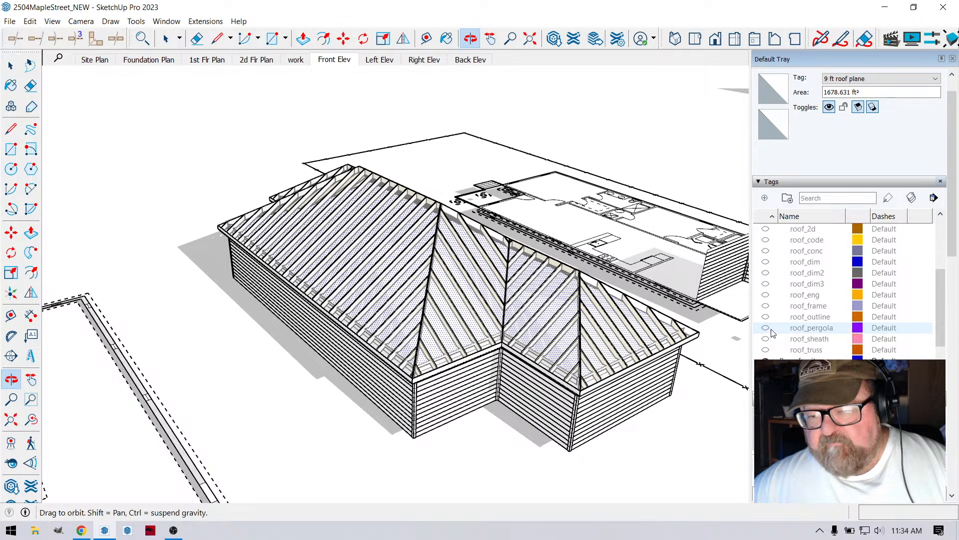
click(765, 306)
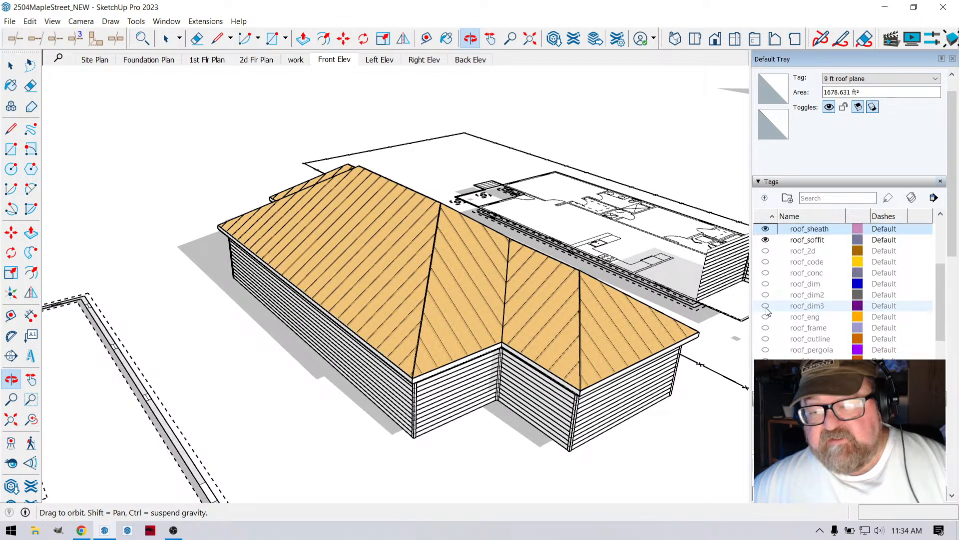
- Edit the complex roof assembly and set its Roof Cladding option to YES
drag(583, 336, 440, 299)
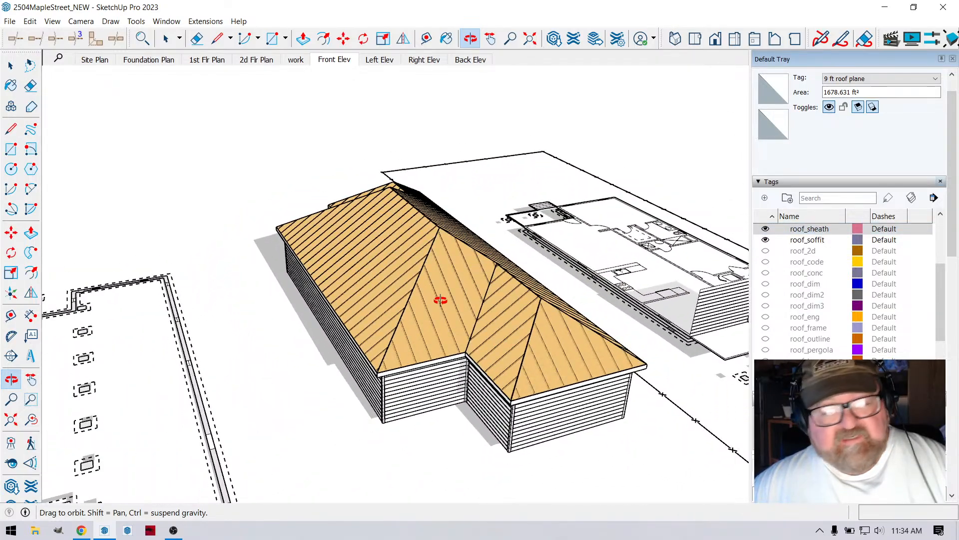
click(11, 65)
click(411, 284)
right_click(411, 284)
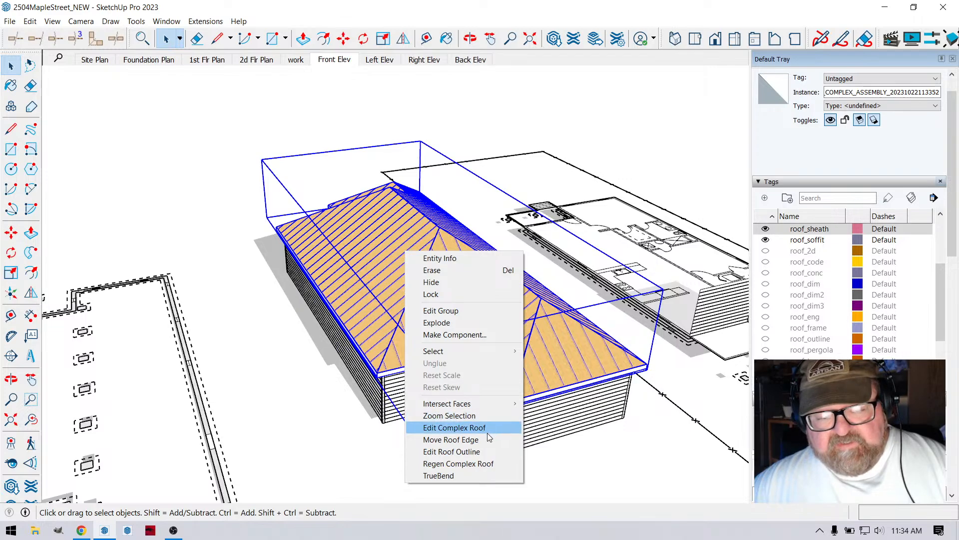
click(453, 428)
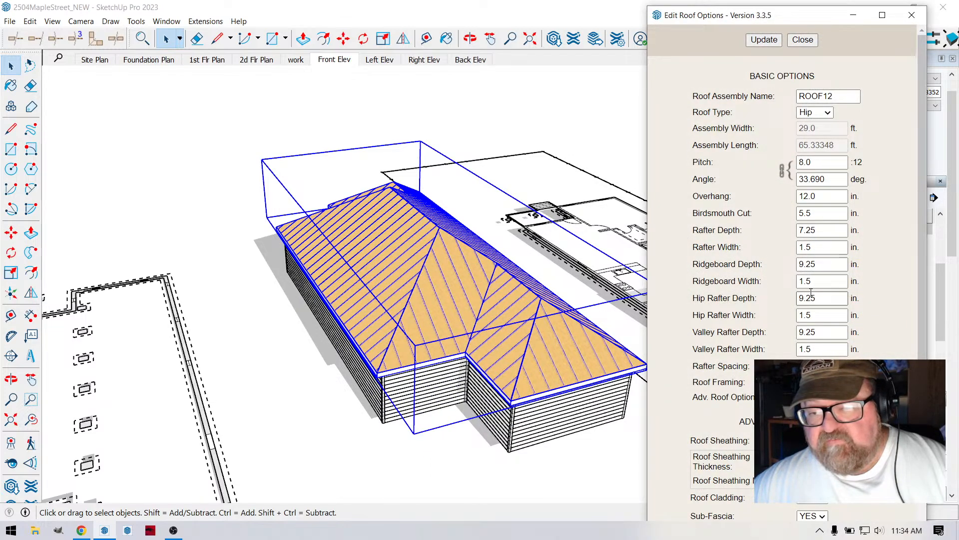
scroll(811, 294, down, 6)
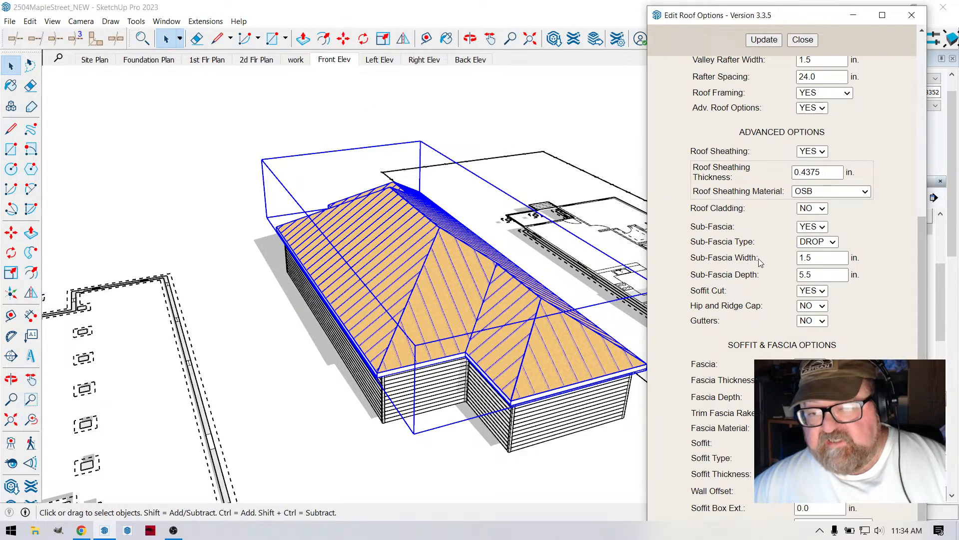
click(823, 214)
click(816, 223)
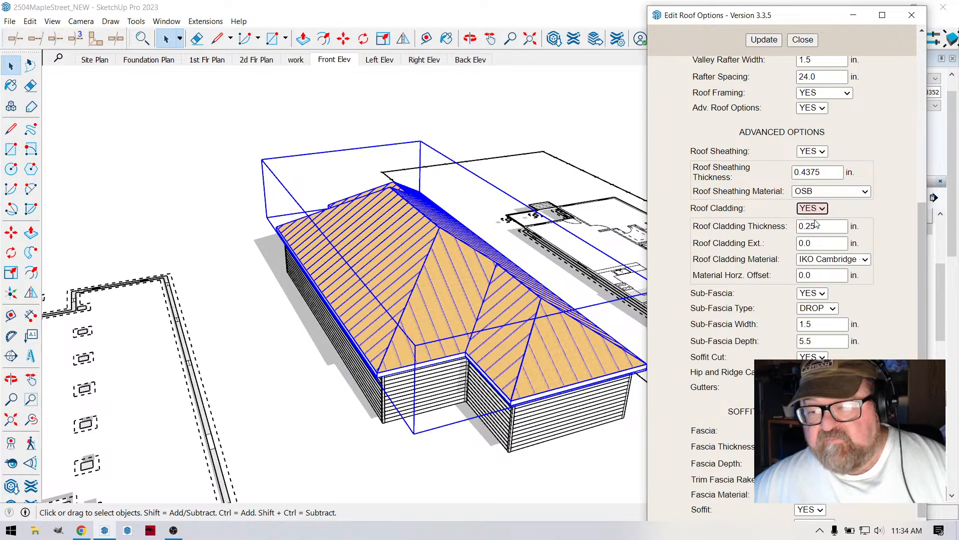
- Choose IKO Cambridge - Harvard Slate as the roof cladding material and update the roof
click(865, 260)
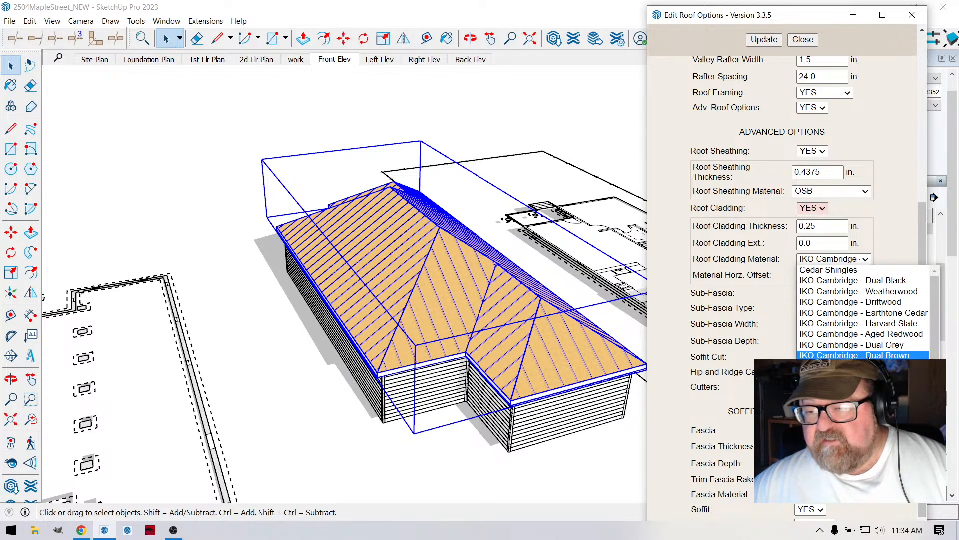
click(906, 328)
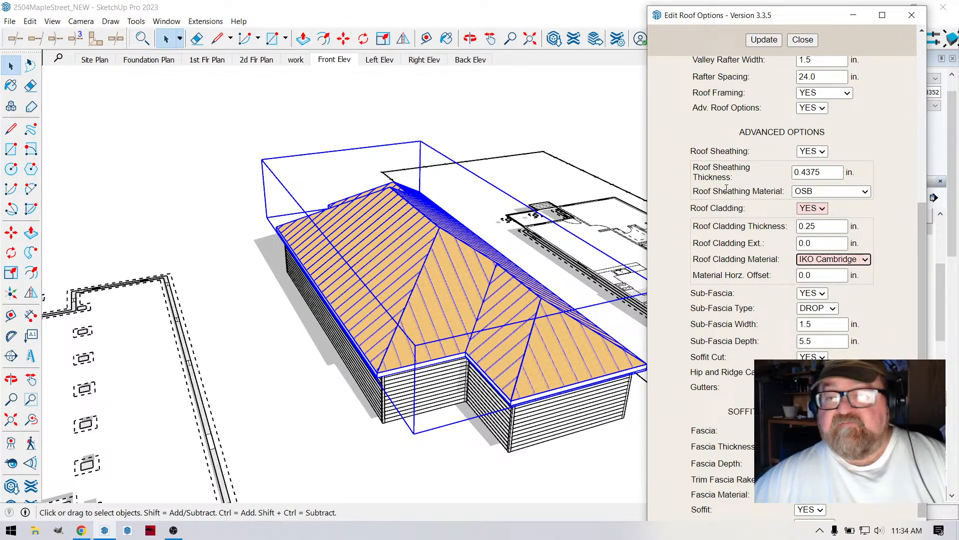
click(764, 40)
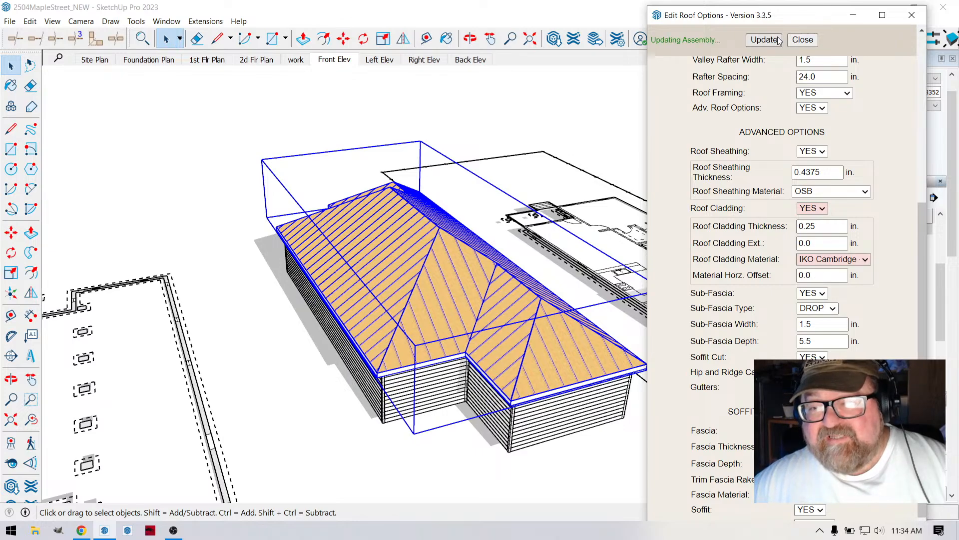
click(803, 40)
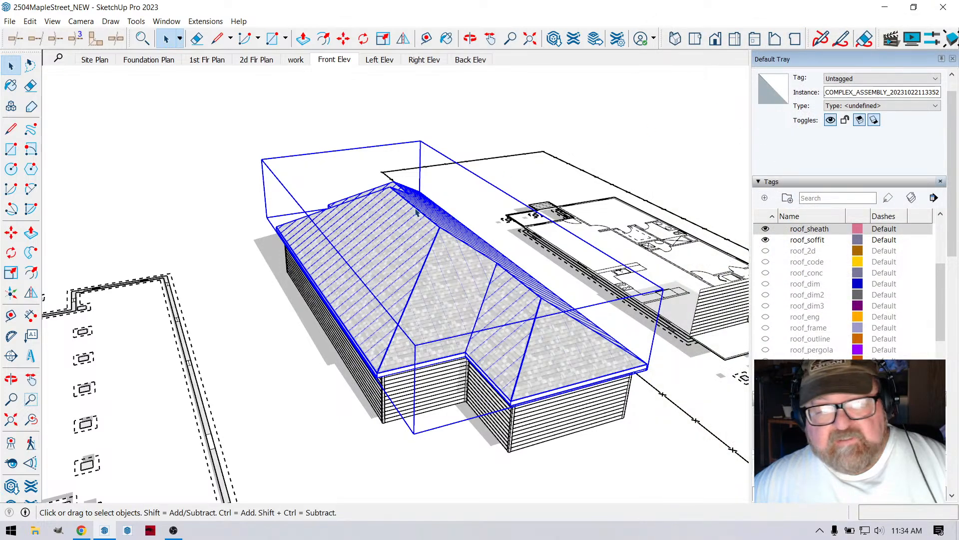
- Deselect the roof and examine its new shingle cladding up close and from lower angles
click(279, 136)
scroll(367, 250, up, 4)
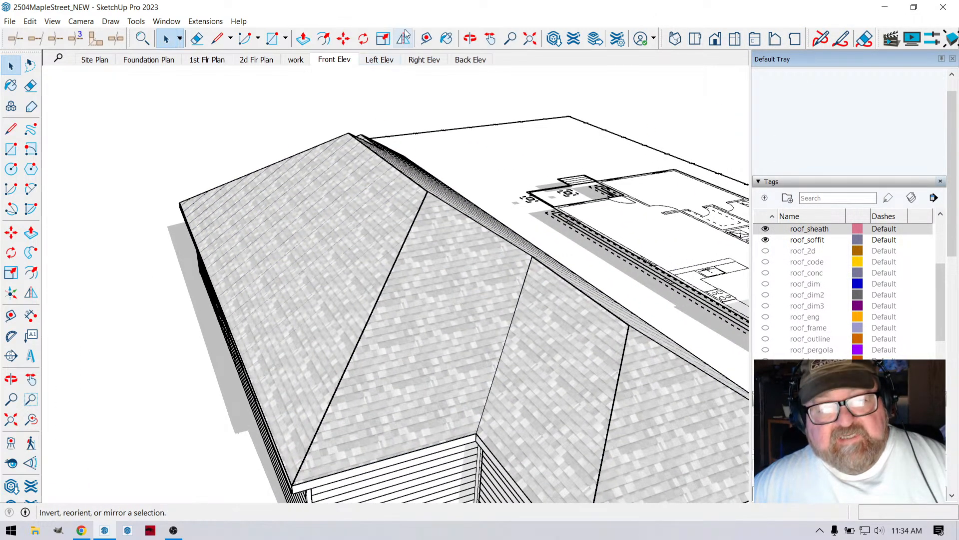
click(470, 39)
scroll(456, 289, down, 5)
drag(456, 290, 418, 235)
scroll(424, 236, down, 2)
scroll(418, 235, up, 4)
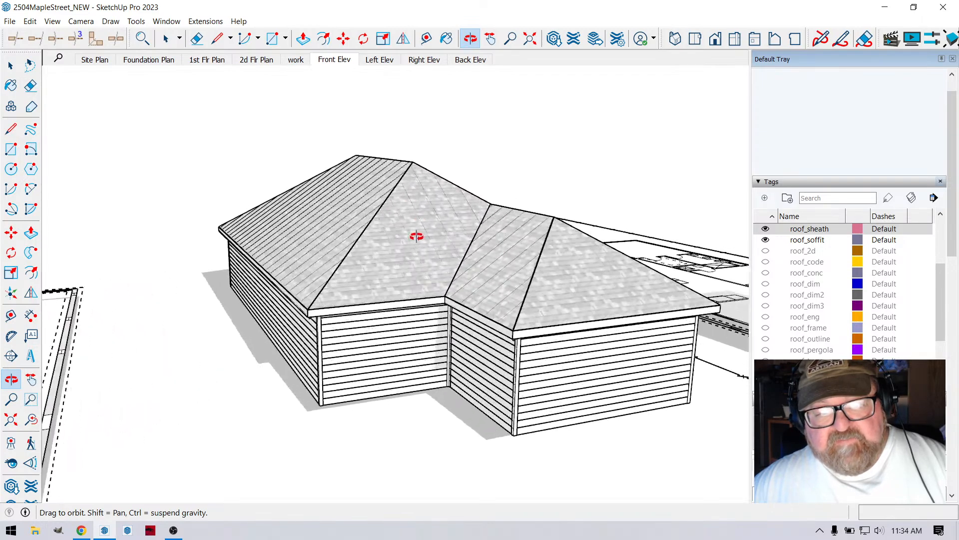
scroll(442, 265, down, 3)
drag(443, 265, 463, 185)
drag(408, 200, 418, 235)
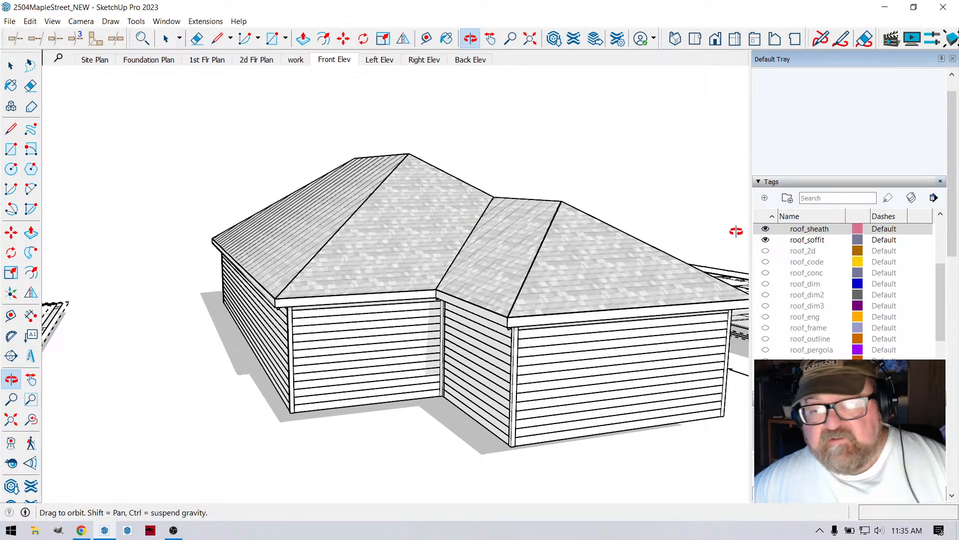
- Sample the medeek_roof_hs shingle material from the roof and darken its color
click(447, 39)
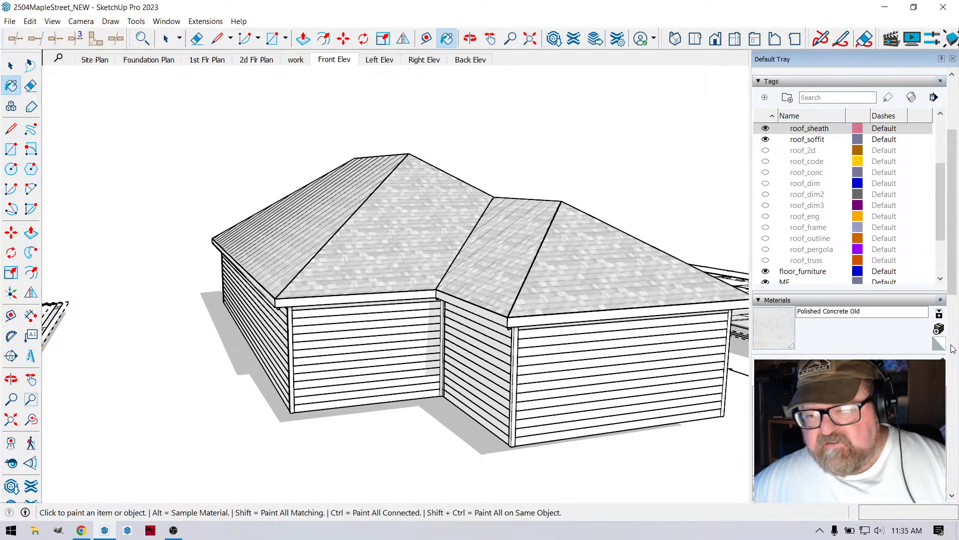
alt+click(436, 205)
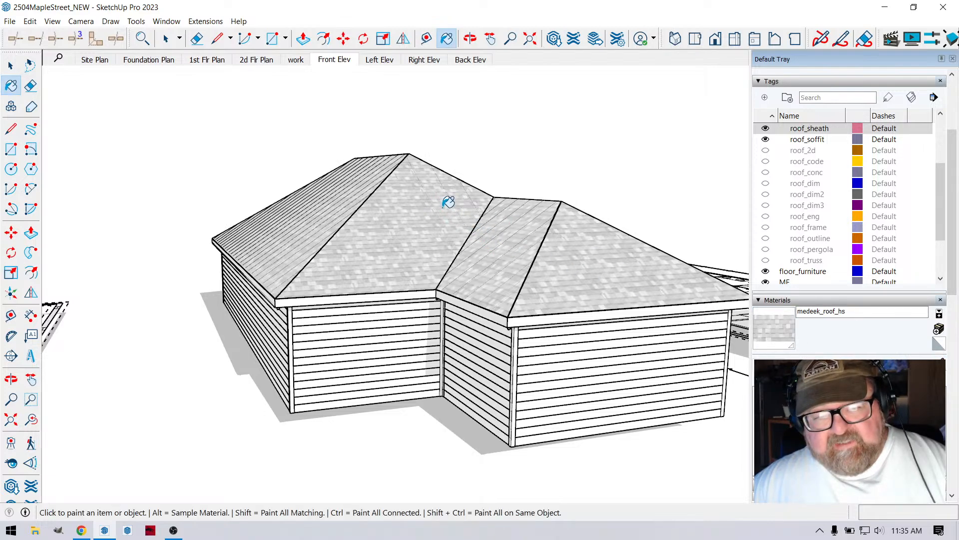
click(776, 328)
click(798, 305)
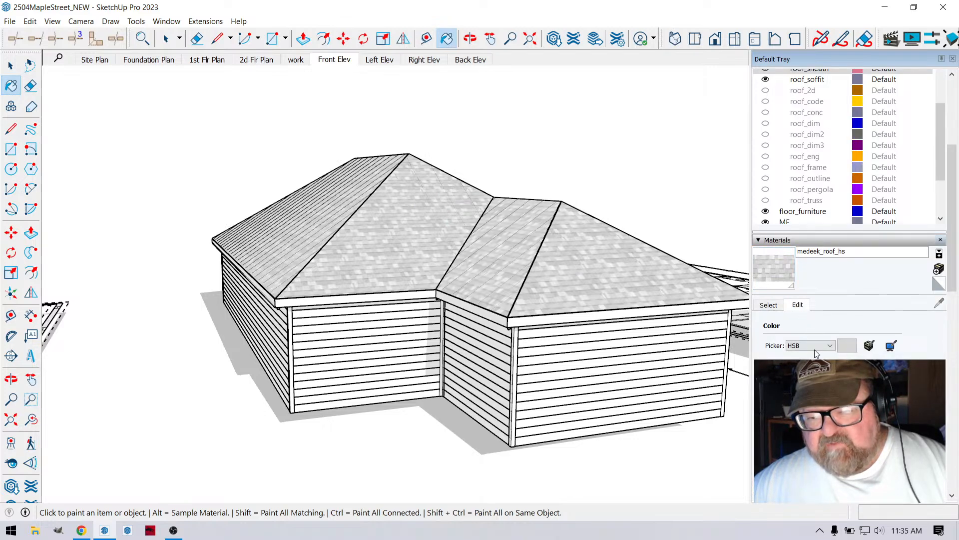
drag(868, 401, 829, 401)
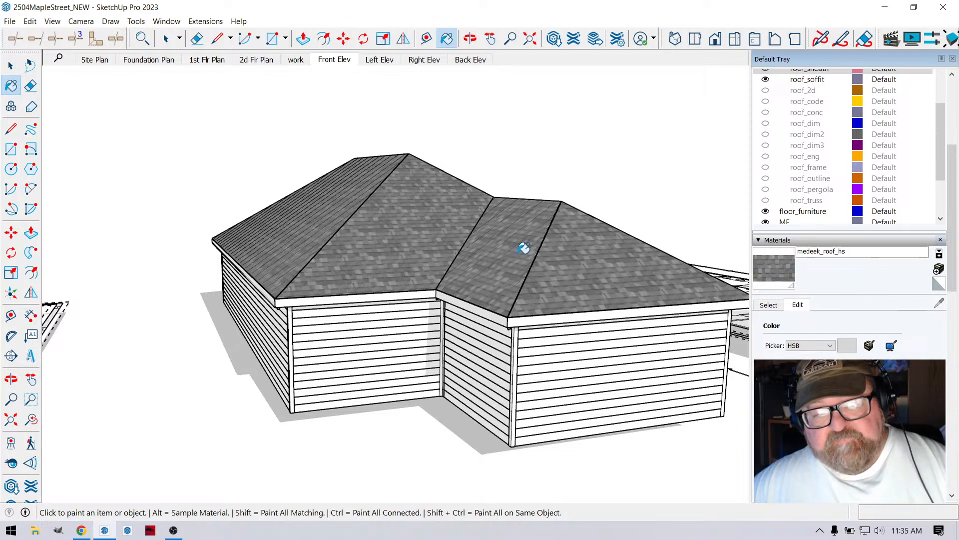
- Check the darkened shingles from a lower angle and undo the material color change
click(470, 38)
drag(494, 227, 531, 229)
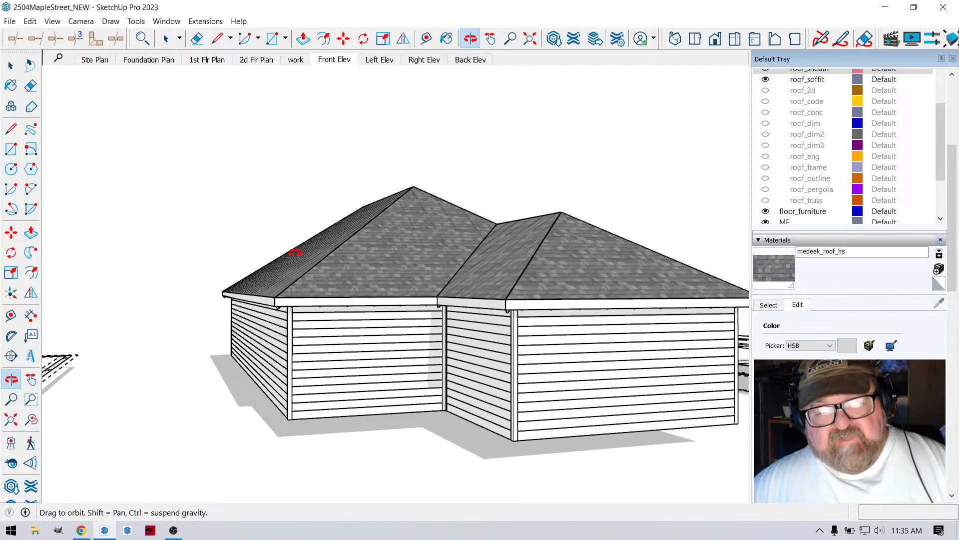
drag(295, 251, 369, 276)
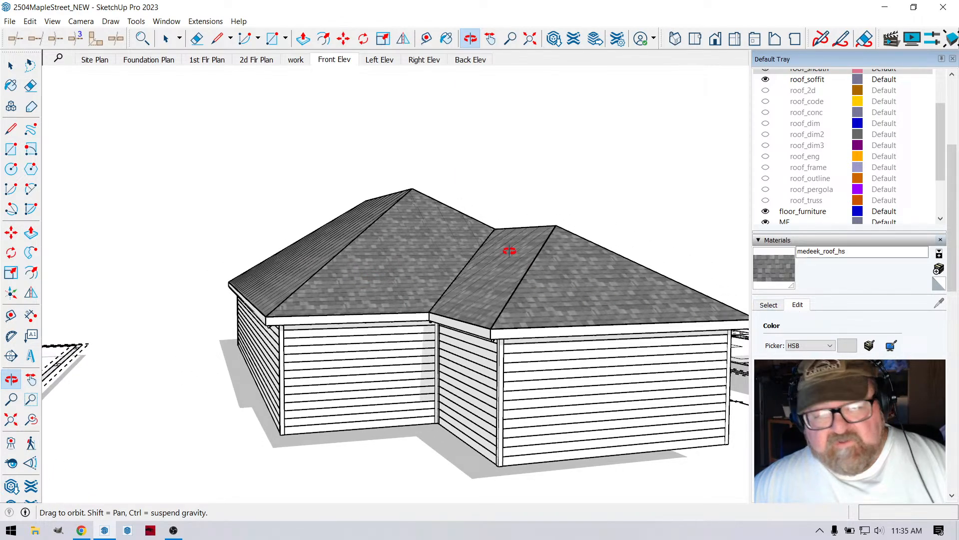
key(ctrl+z)
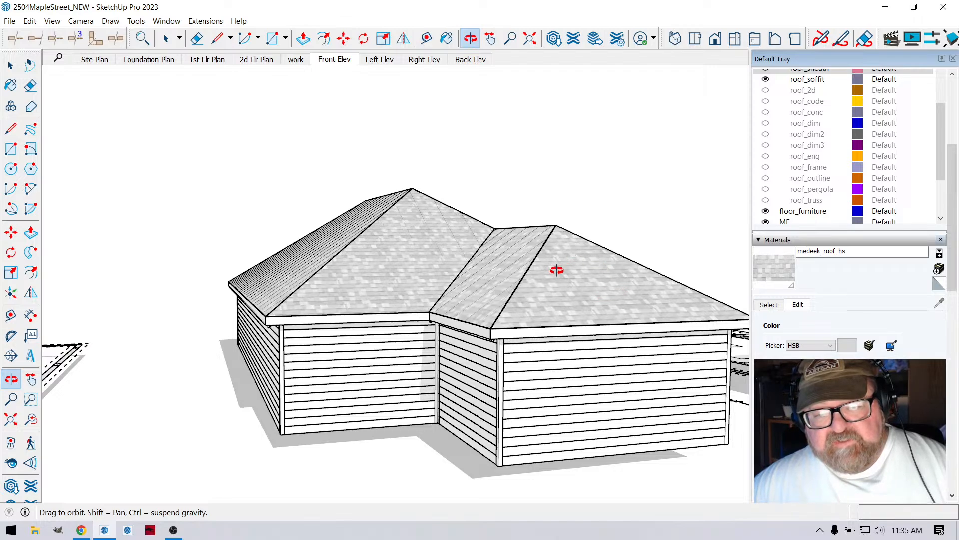
scroll(639, 285, up, 5)
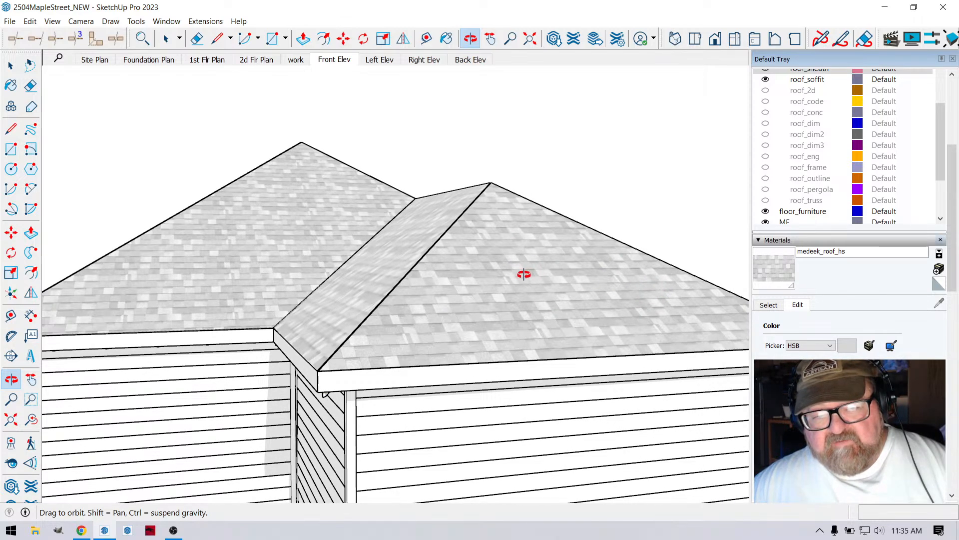
scroll(530, 295, down, 3)
scroll(539, 316, down, 4)
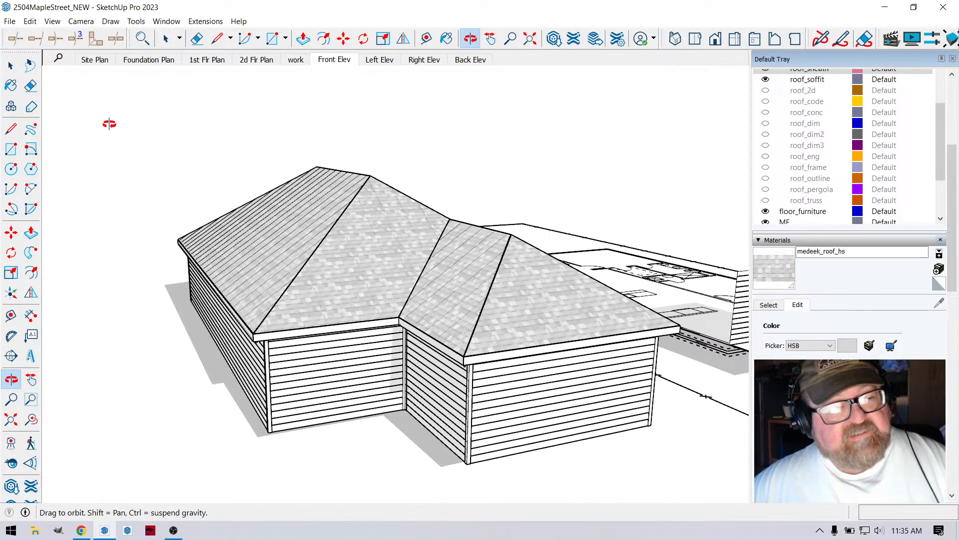
- Edit the complex roof again, set Hip and Ridge Cap to YES and update the assembly
click(11, 65)
click(311, 212)
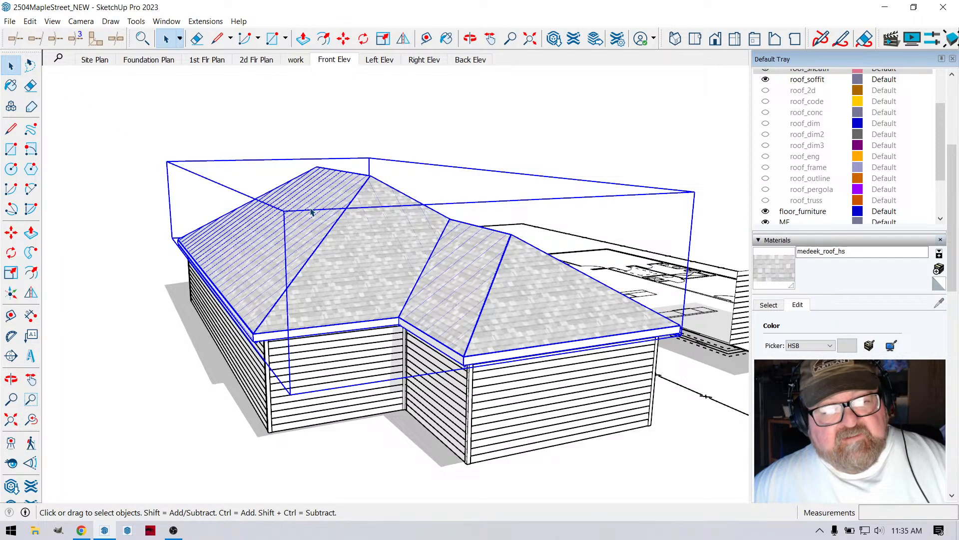
right_click(311, 212)
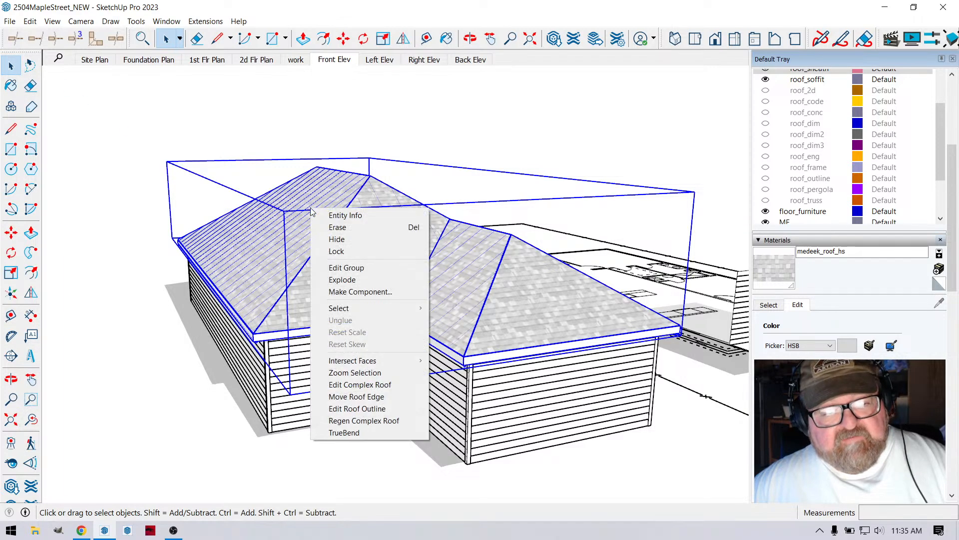
click(352, 384)
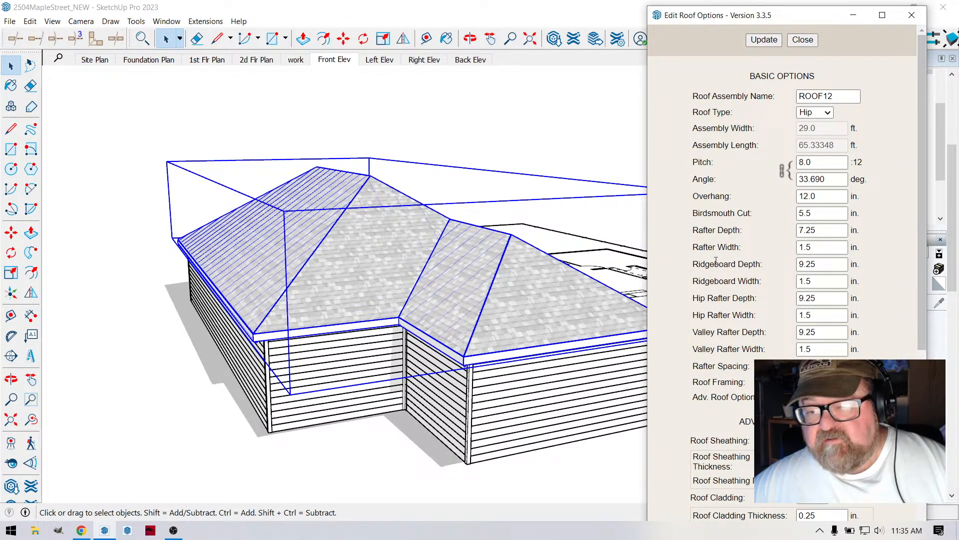
scroll(737, 252, down, 6)
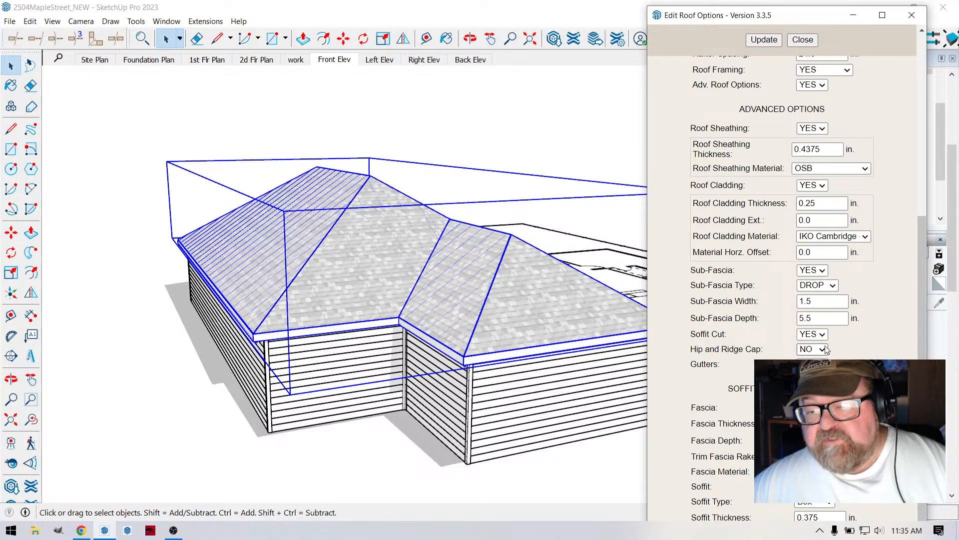
click(812, 358)
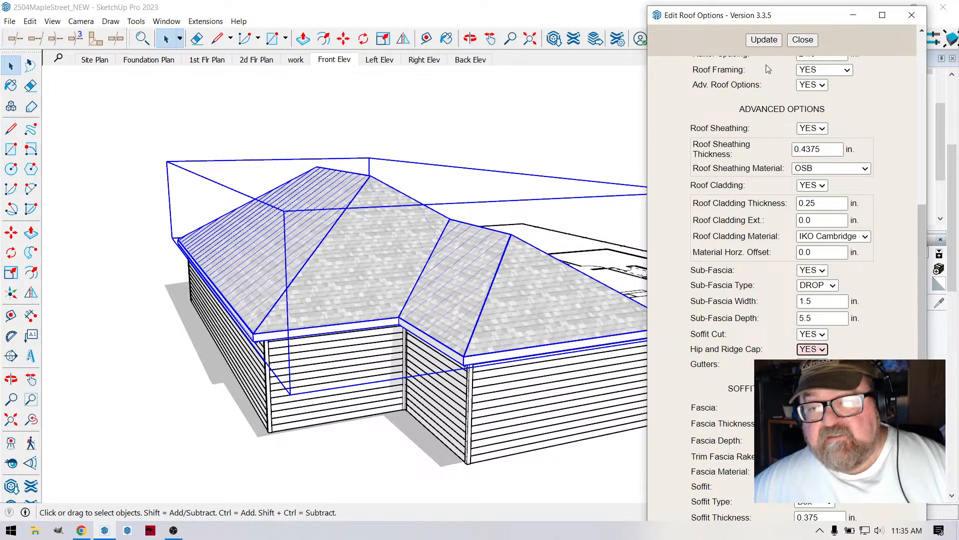
click(774, 43)
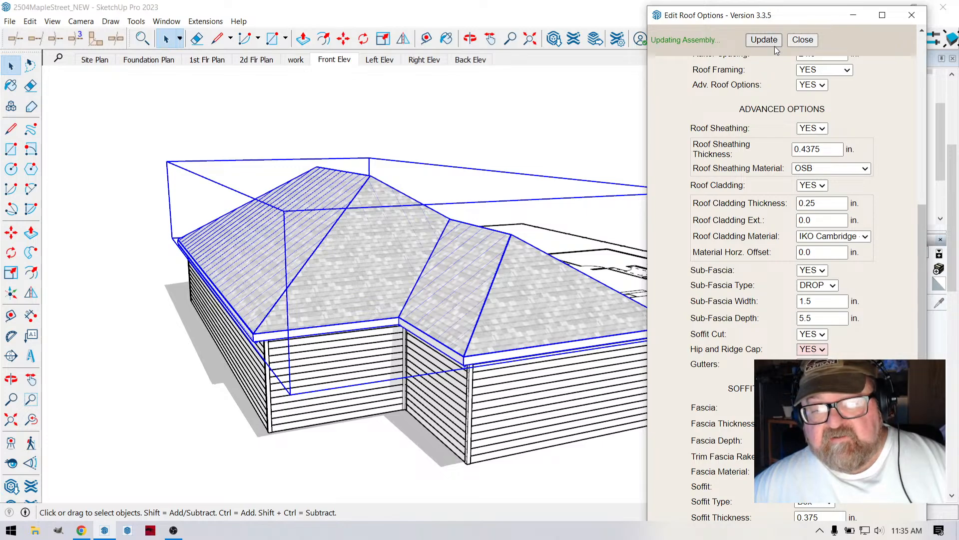
click(803, 40)
scroll(475, 265, up, 2)
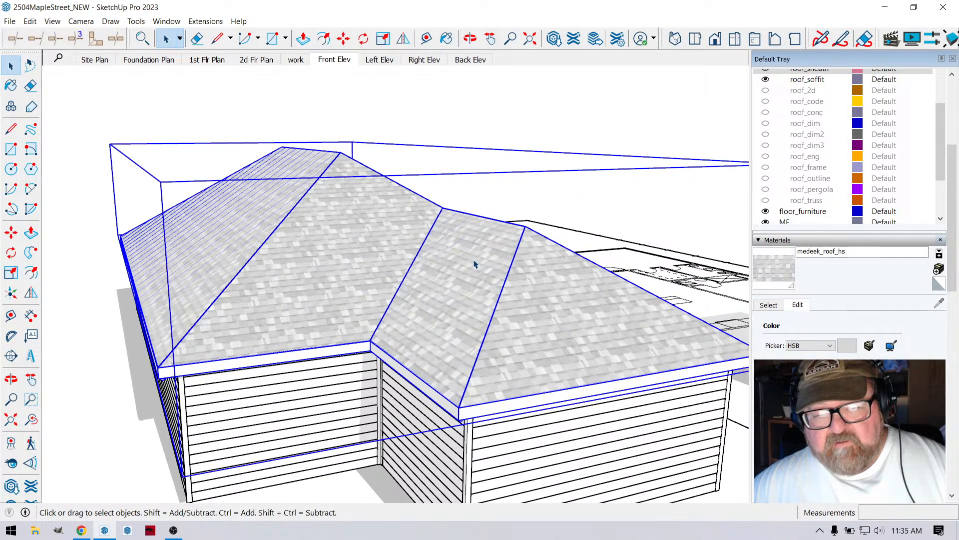
- Reopen the complex roof's edit options, review the basic and advanced settings, and close them without changes
scroll(474, 260, up, 1)
scroll(535, 334, down, 2)
right_click(329, 230)
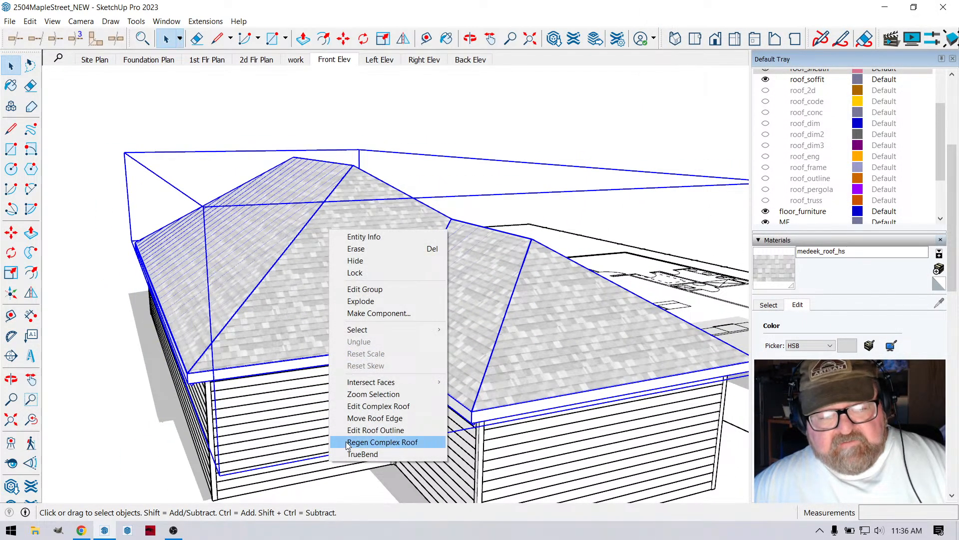
click(360, 406)
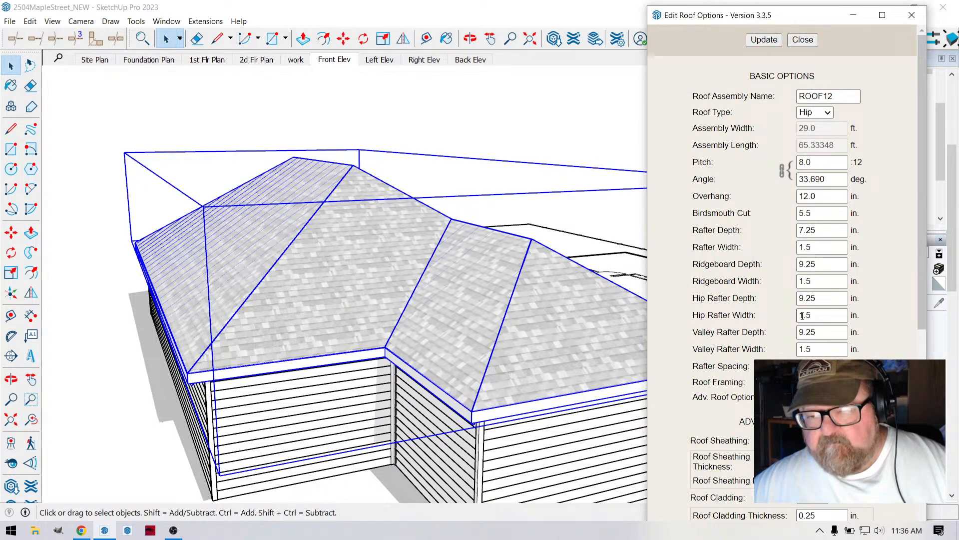
scroll(748, 321, down, 5)
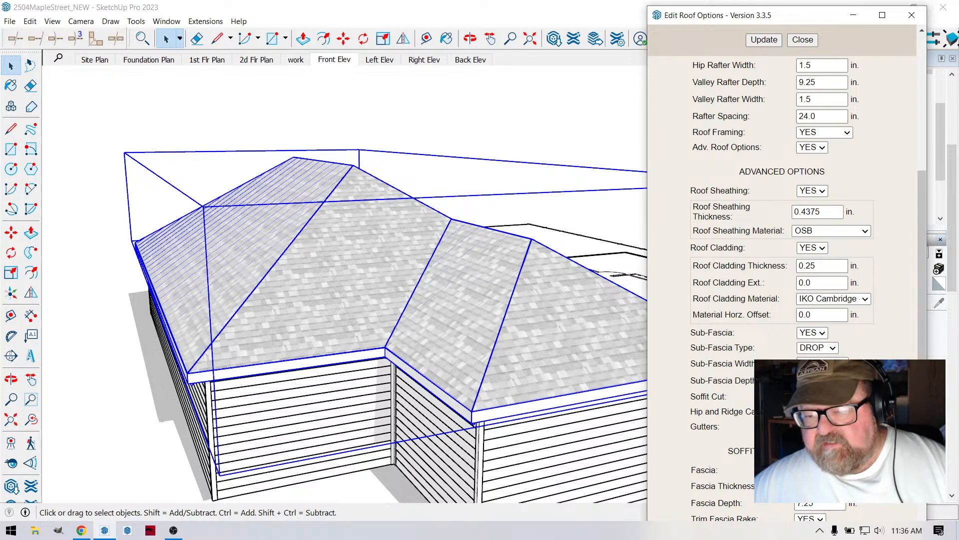
click(804, 40)
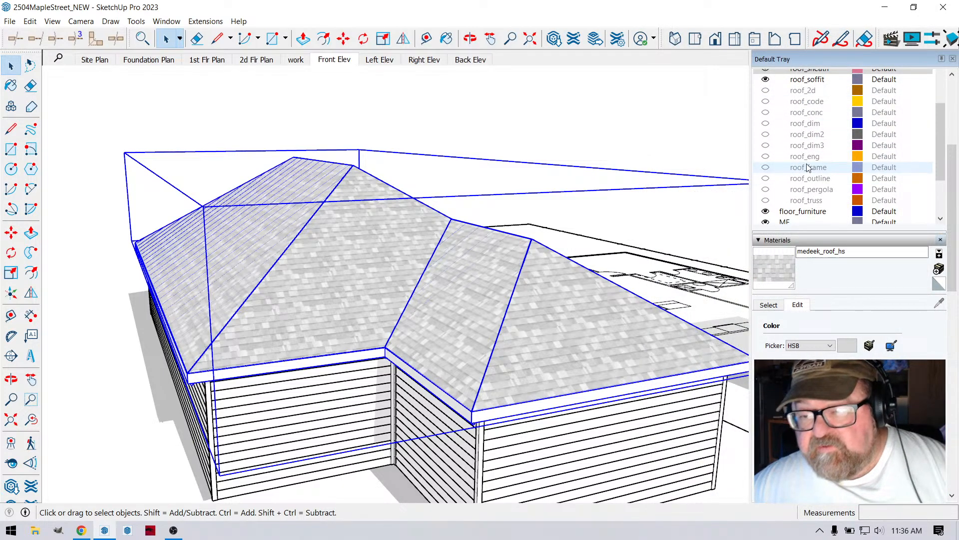
- Hide the roof_clad and roof_sheath tags to expose the rafters, and make roof_clad visible again
scroll(794, 165, up, 1)
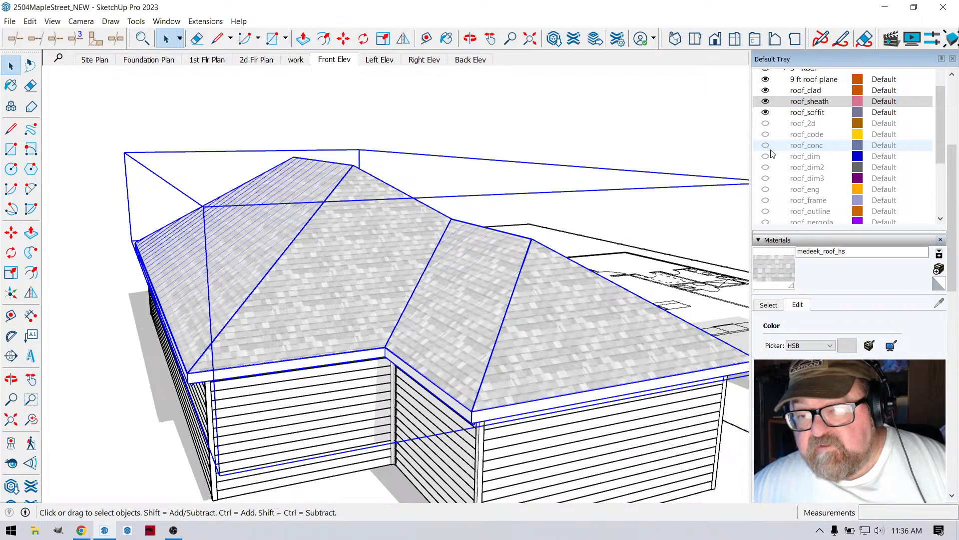
scroll(771, 153, down, 1)
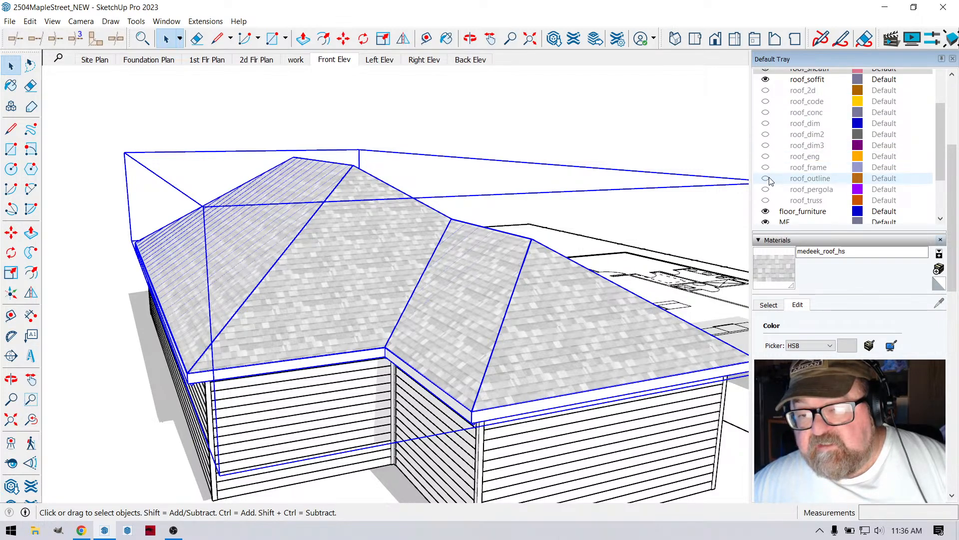
scroll(768, 195, up, 2)
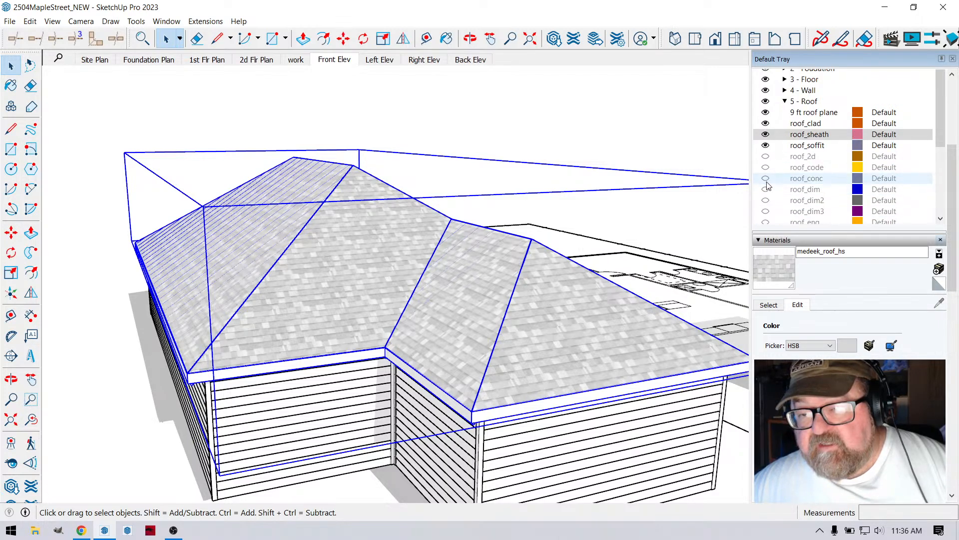
click(765, 124)
click(766, 124)
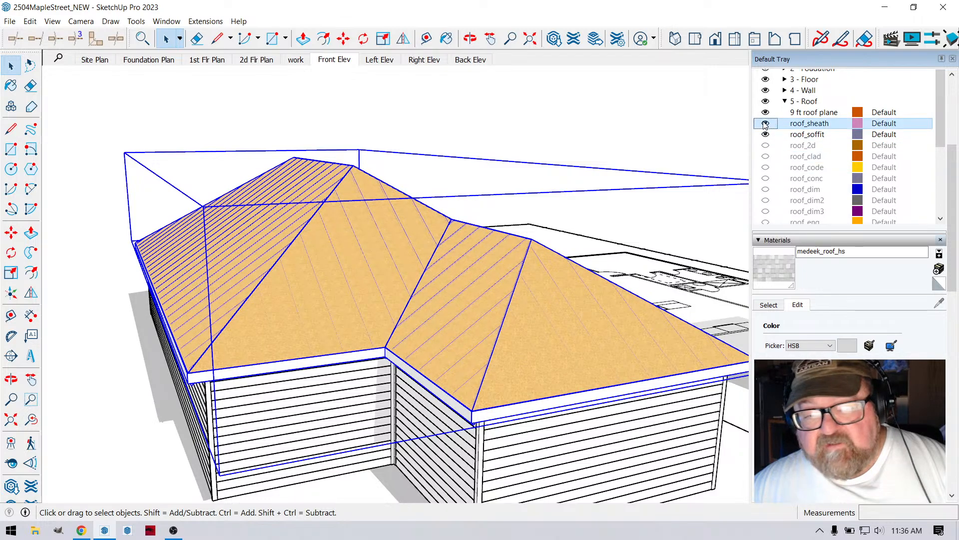
scroll(780, 165, down, 2)
scroll(782, 169, up, 2)
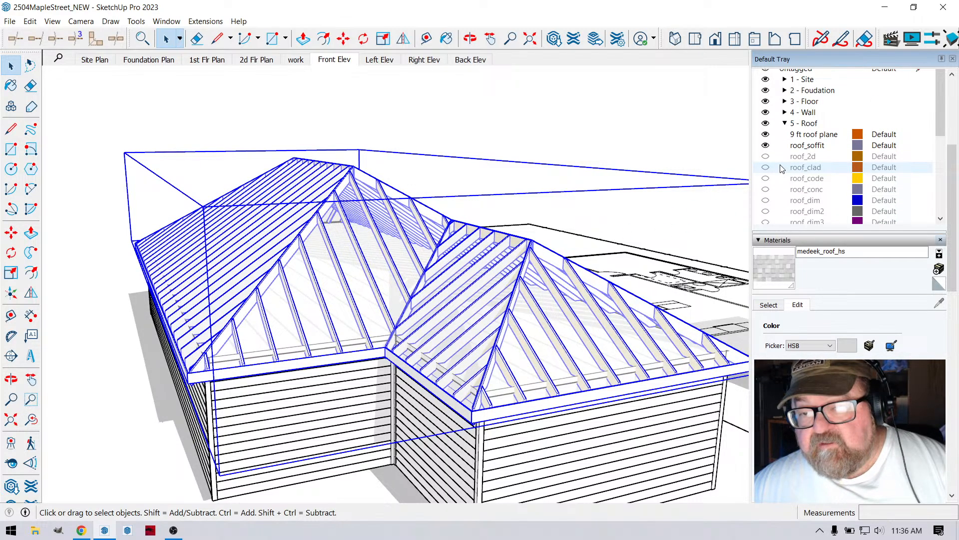
scroll(785, 173, down, 1)
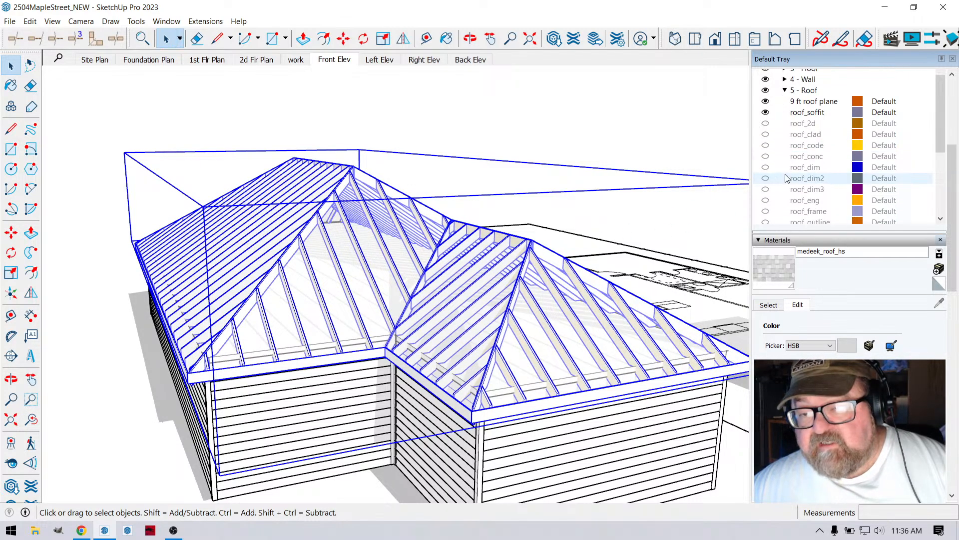
click(765, 134)
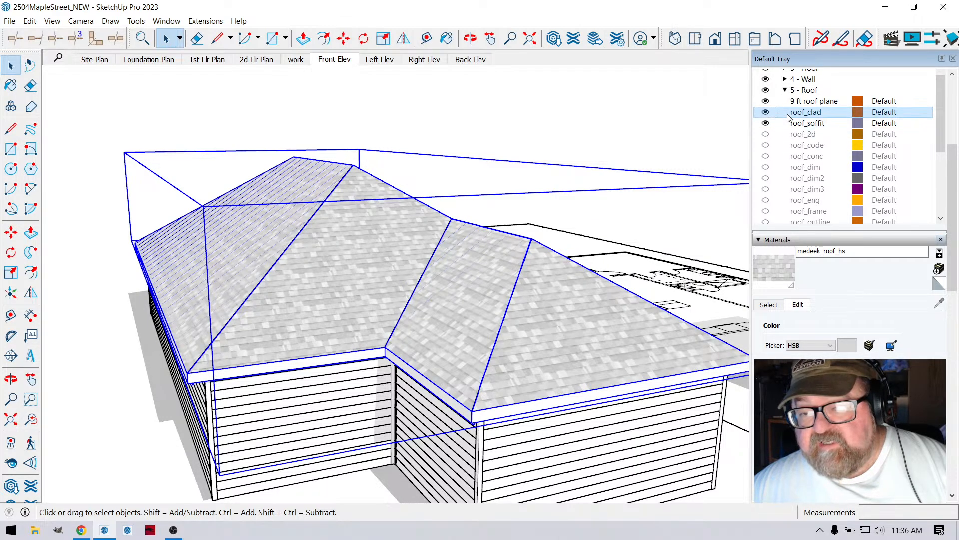
- Sort the model's tags by name
scroll(786, 140, up, 1)
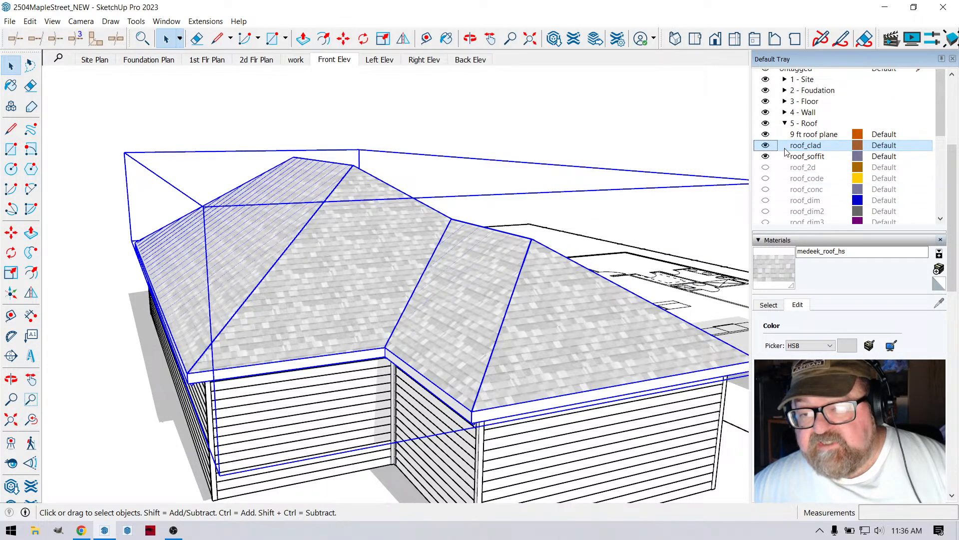
scroll(785, 193, up, 1)
scroll(784, 195, down, 1)
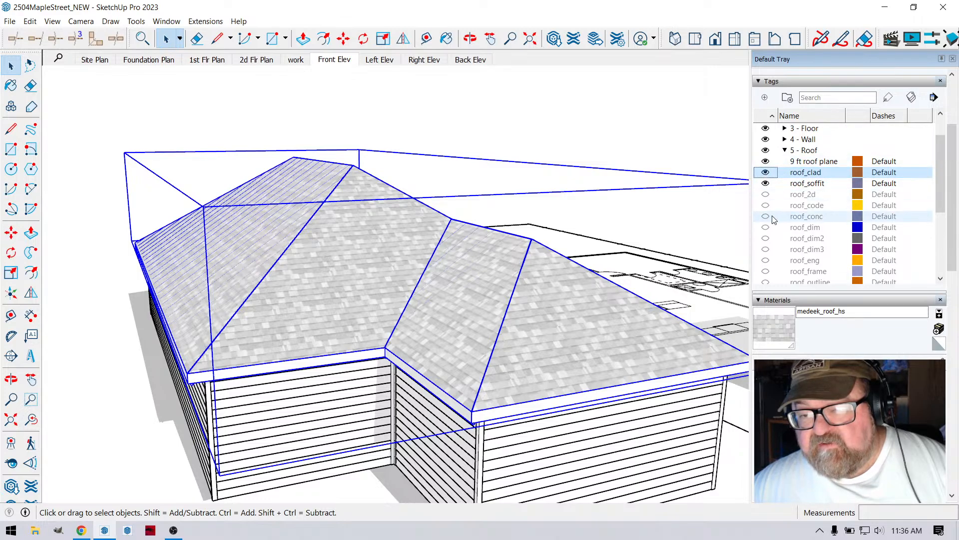
scroll(776, 220, down, 3)
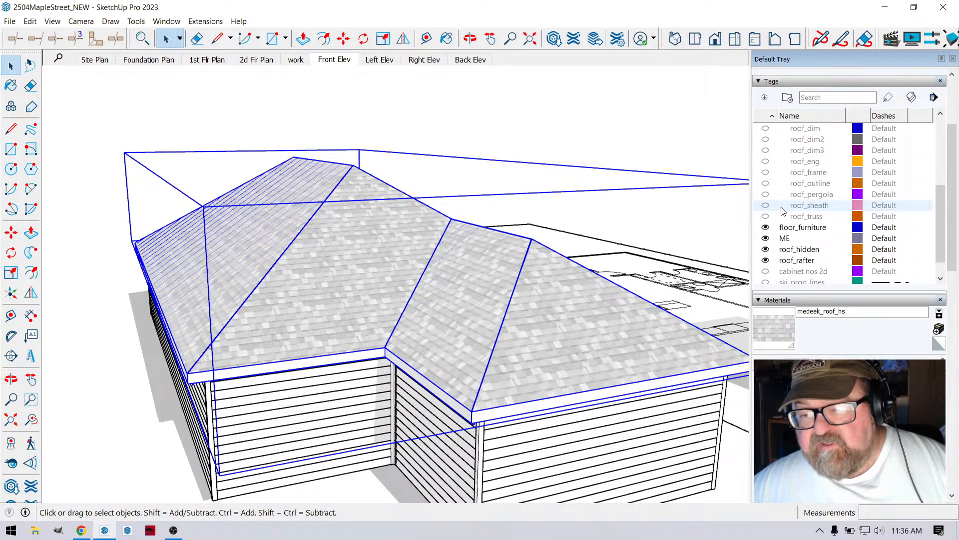
scroll(783, 211, up, 3)
click(791, 117)
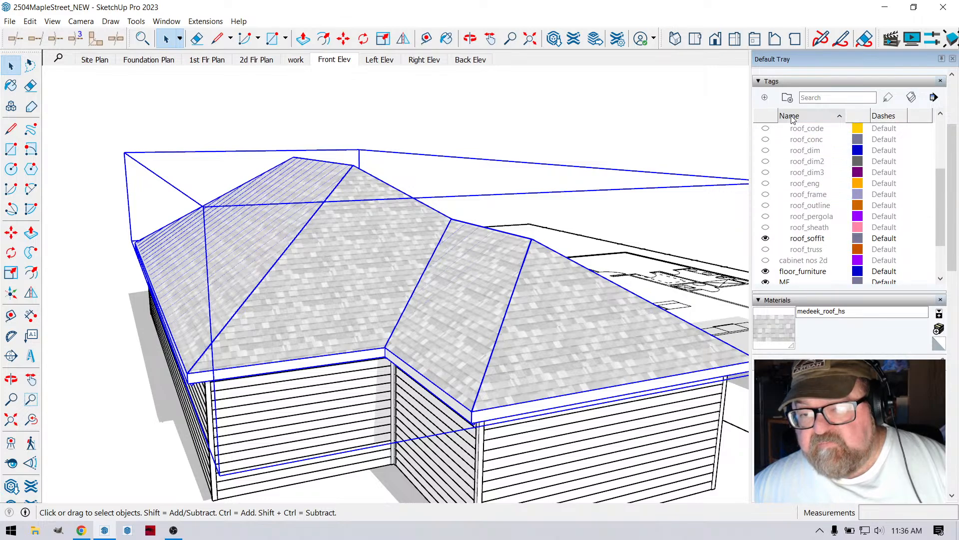
scroll(800, 213, up, 1)
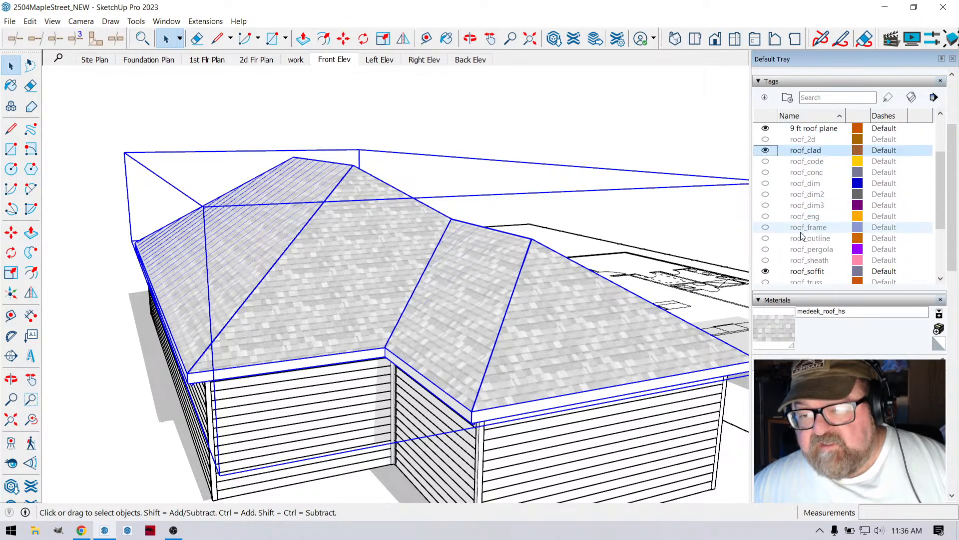
scroll(796, 210, up, 2)
- Look through the tags in the 5 - Roof folder and leave the folder name as it is
click(798, 184)
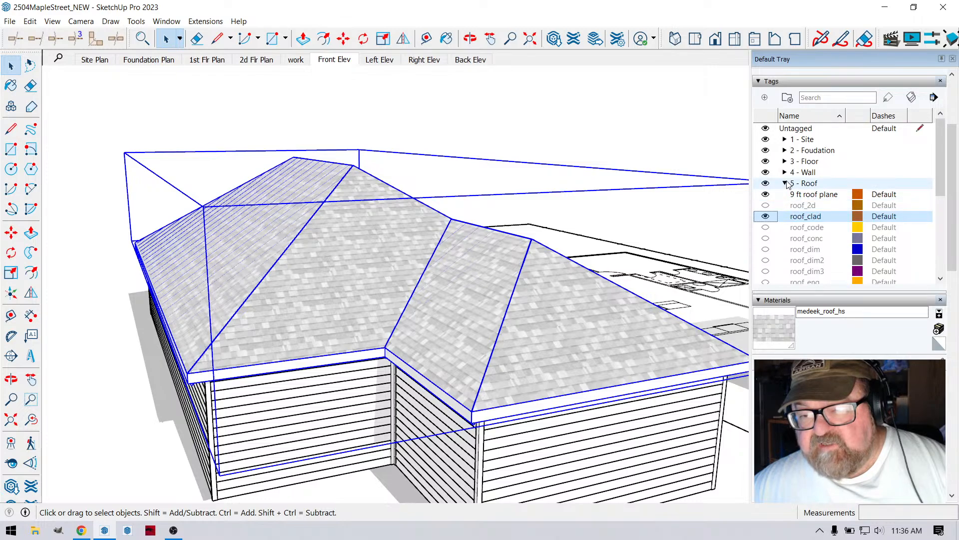
click(797, 184)
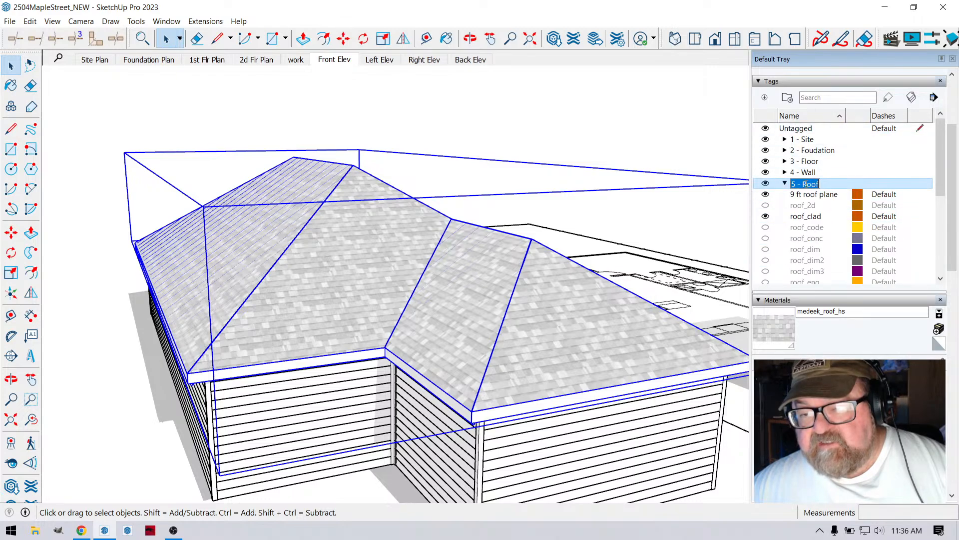
click(767, 229)
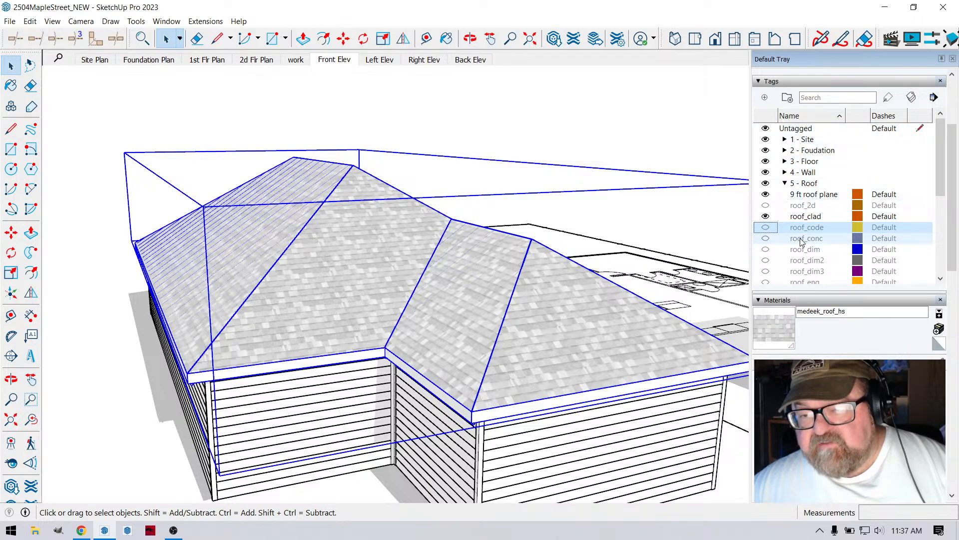
scroll(802, 248, down, 4)
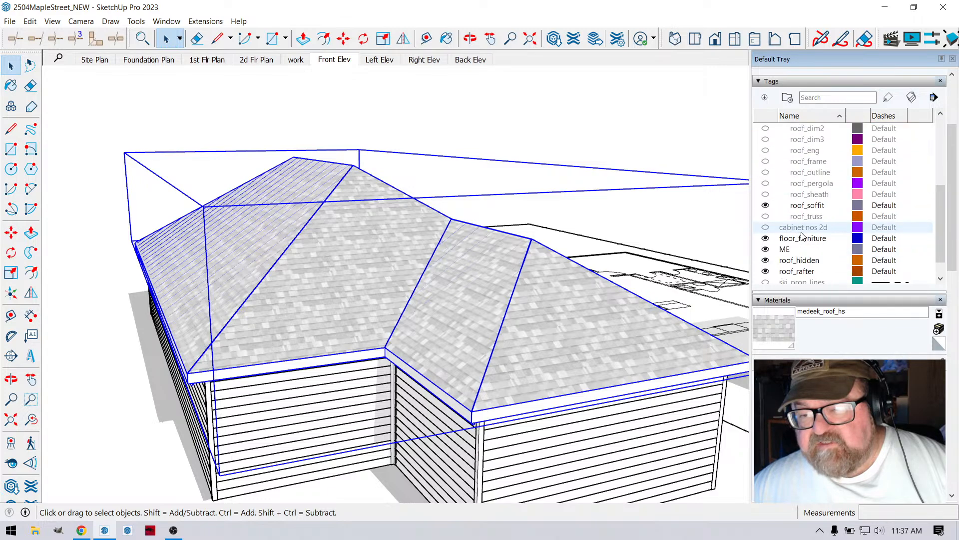
scroll(807, 215, up, 2)
scroll(808, 205, down, 4)
scroll(806, 208, up, 2)
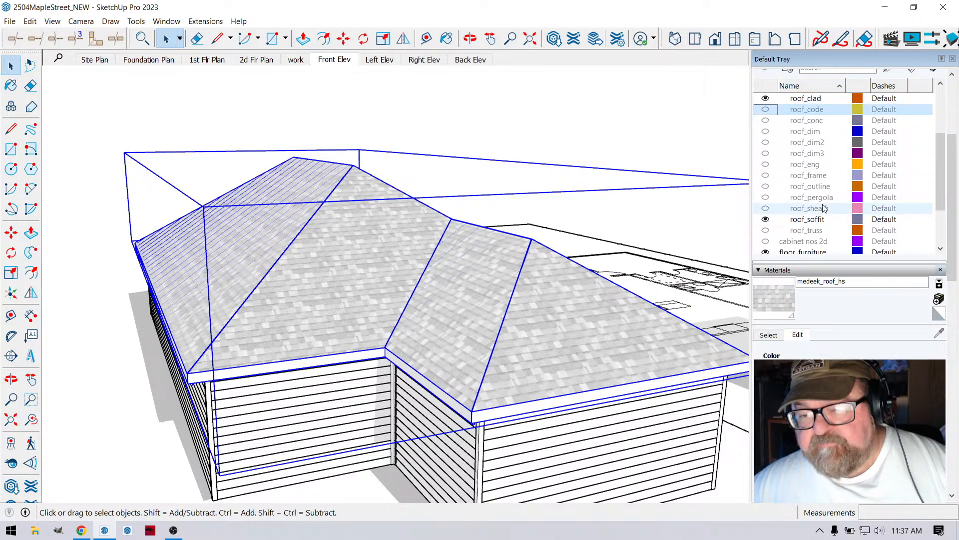
- Examine the shingled roof's hips and ridges up close and from a higher angle, and deselect the roof
scroll(621, 261, down, 1)
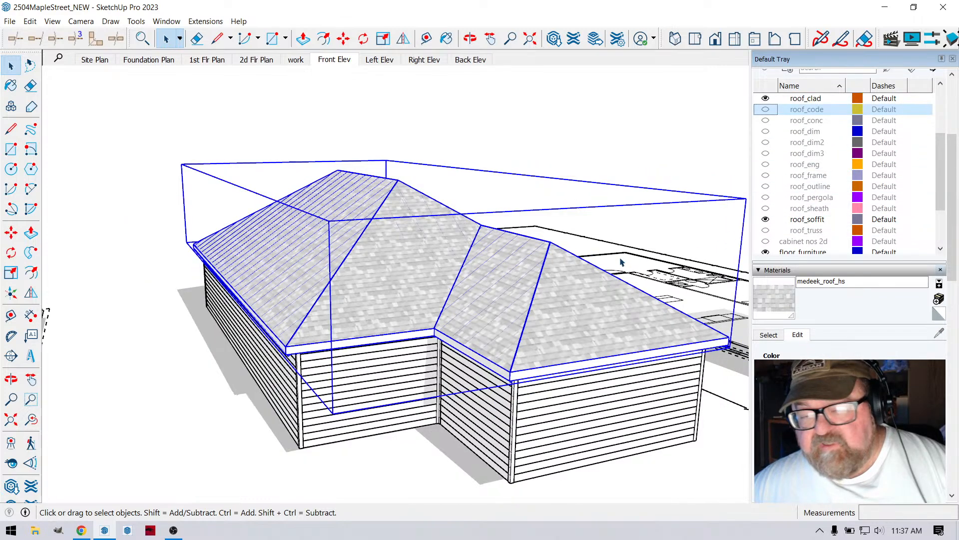
scroll(428, 286, up, 6)
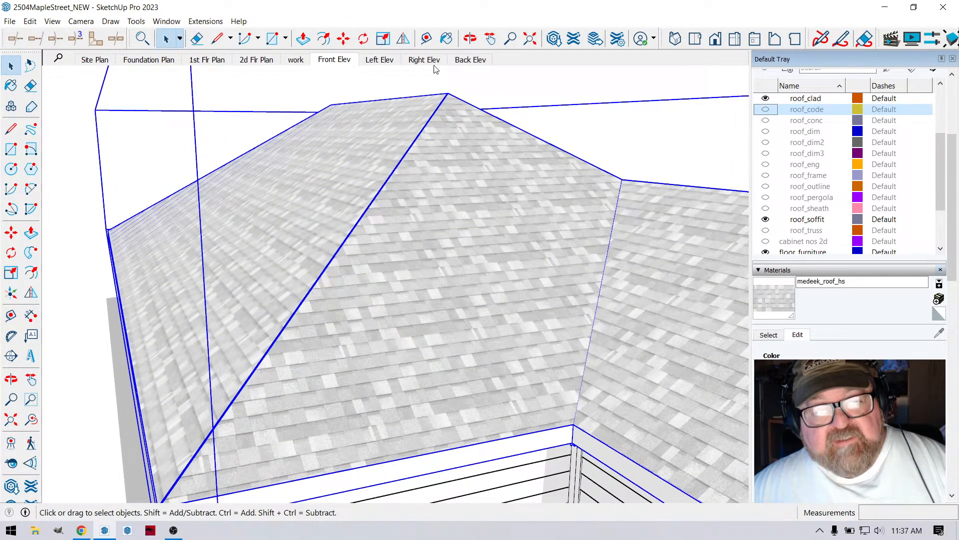
click(470, 39)
drag(440, 225, 416, 310)
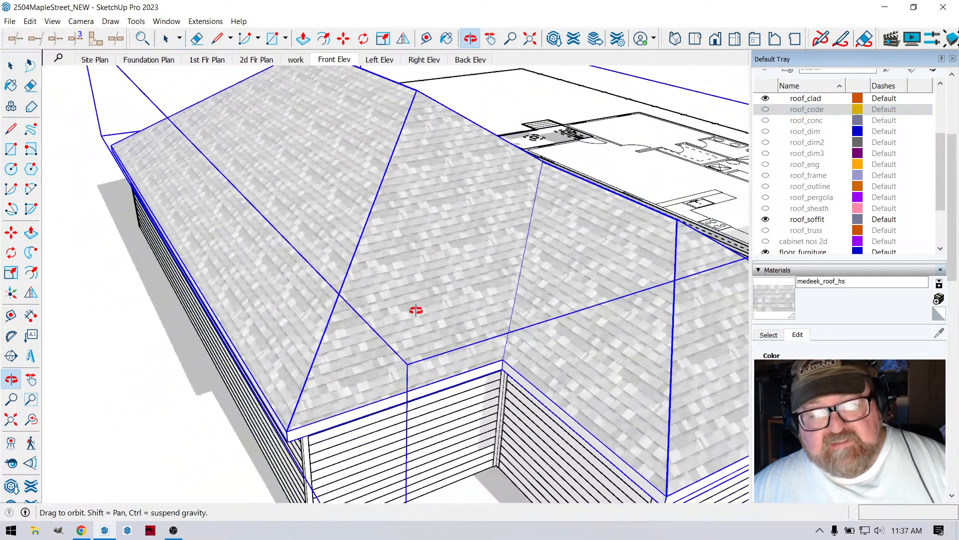
click(10, 65)
scroll(353, 203, down, 3)
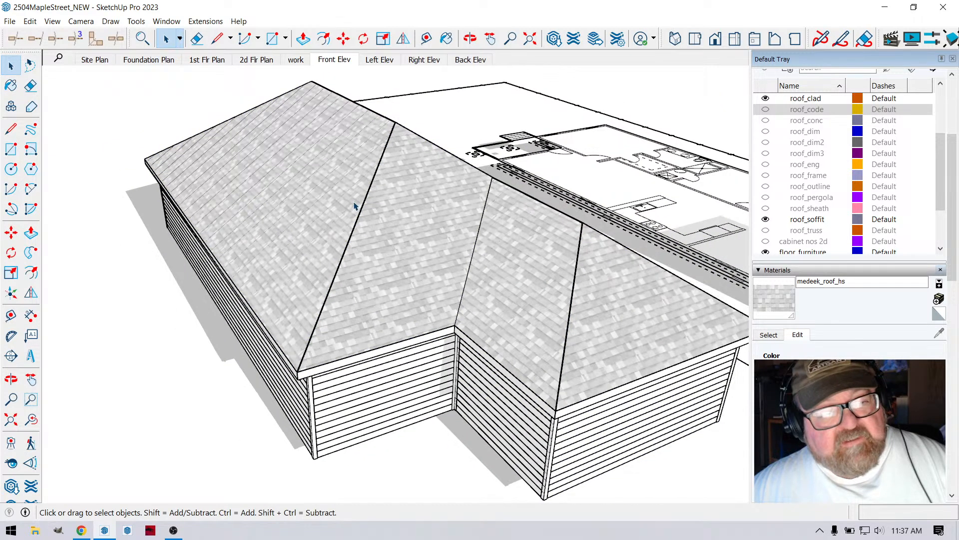
- Regenerate the complex roof and inspect its hip lines up close for ridge caps
scroll(367, 187, up, 1)
right_click(367, 188)
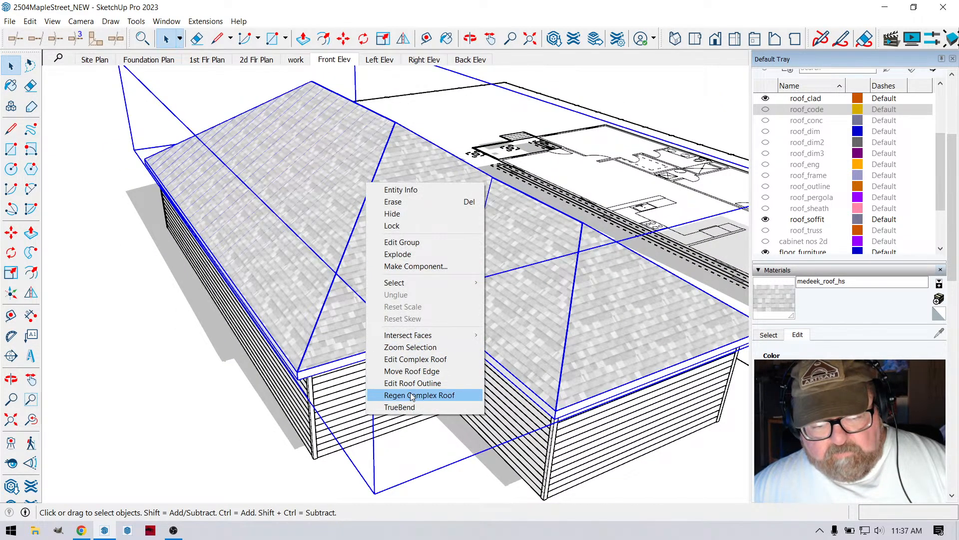
click(395, 397)
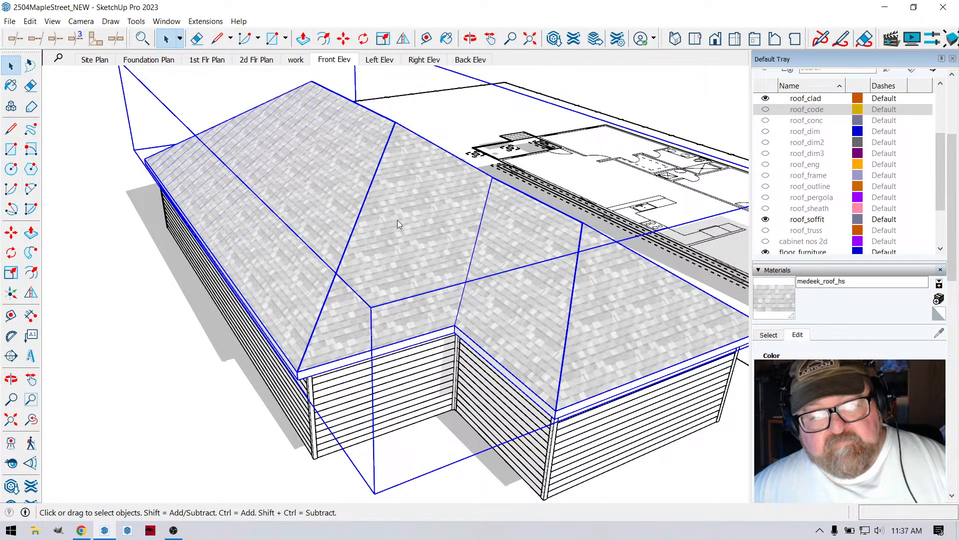
scroll(401, 228, down, 3)
scroll(415, 252, up, 4)
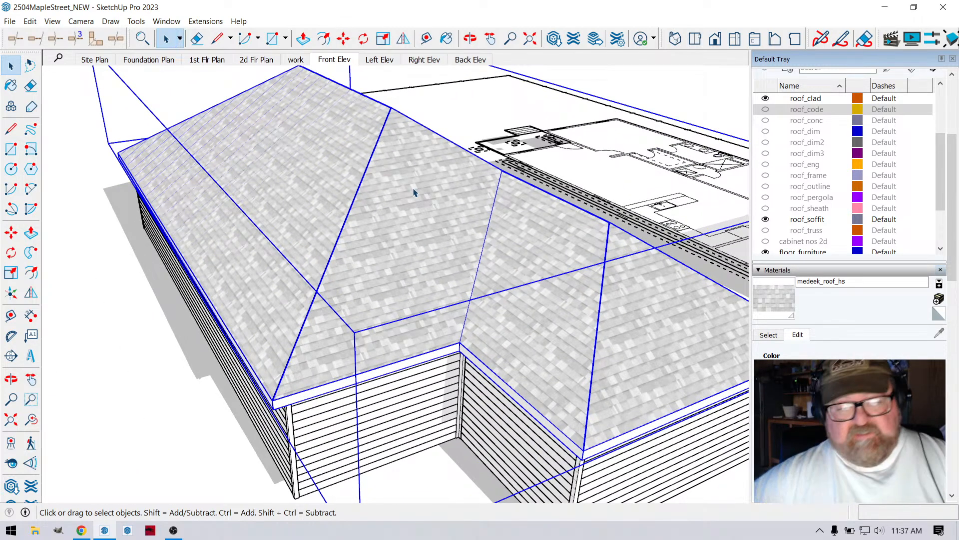
scroll(357, 190, up, 5)
scroll(358, 190, up, 2)
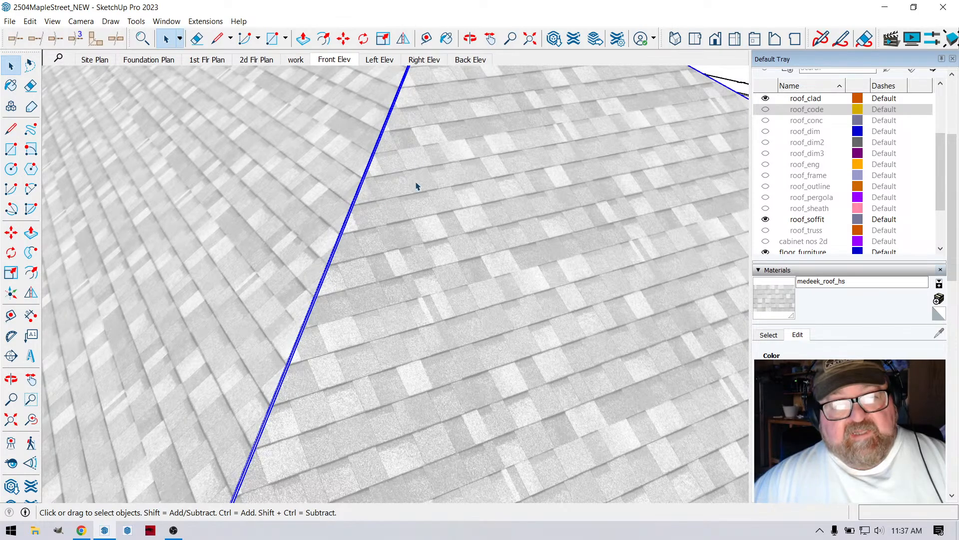
scroll(417, 186, down, 8)
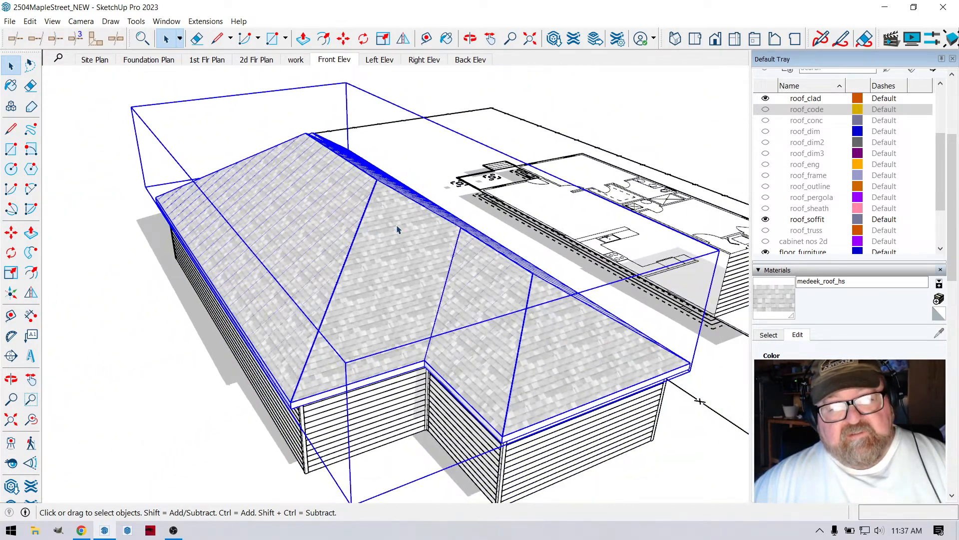
- Delete the existing complex roof and start a new Medeek complex roof of the Rafter type
key(Delete)
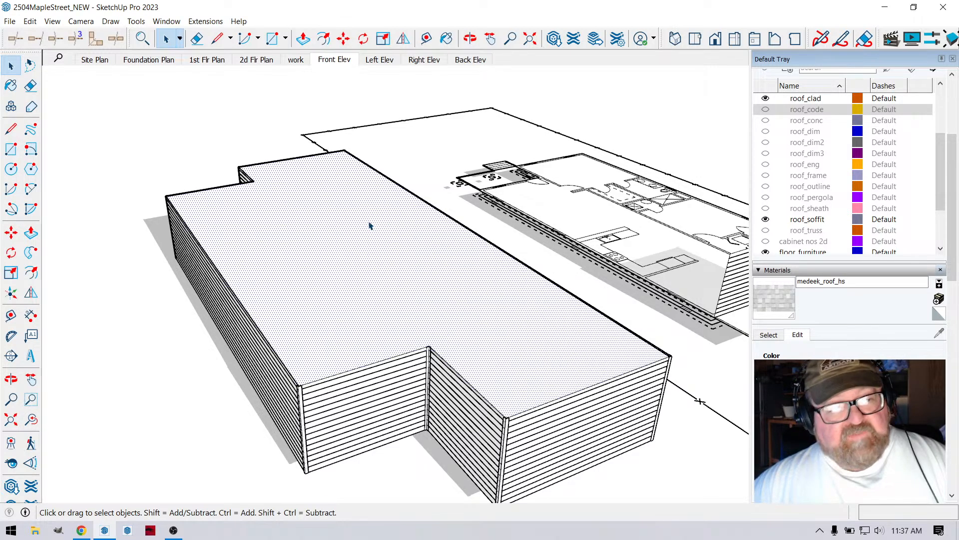
click(207, 21)
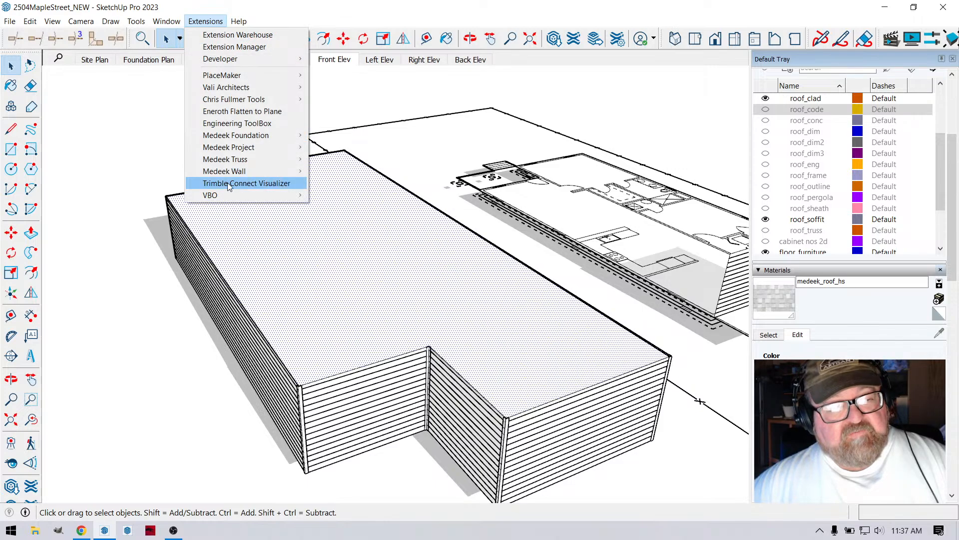
mouse_move(229, 195)
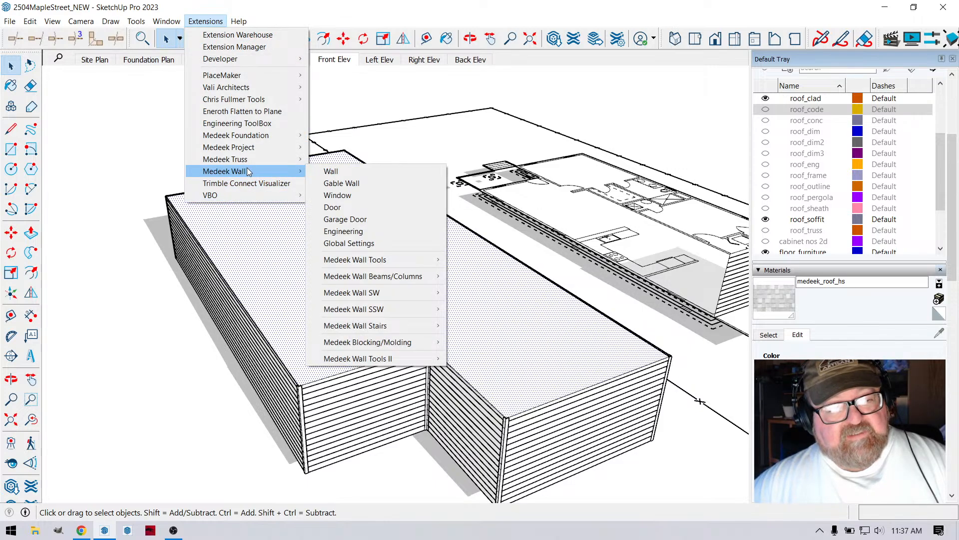
mouse_move(249, 165)
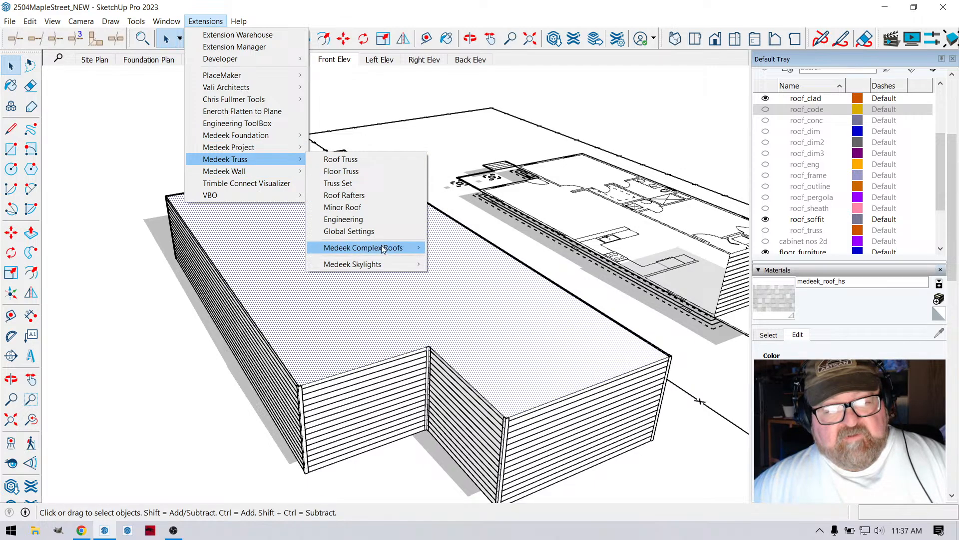
mouse_move(382, 247)
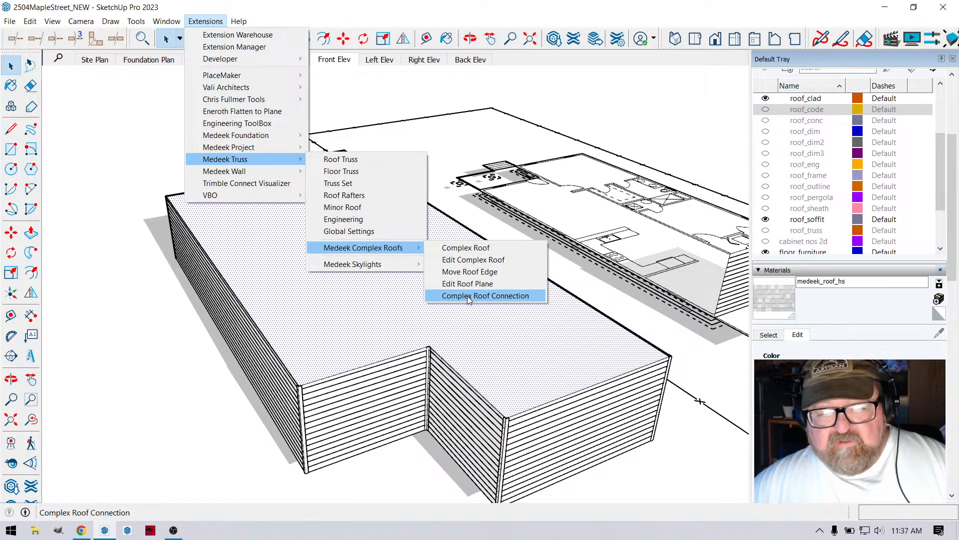
click(474, 249)
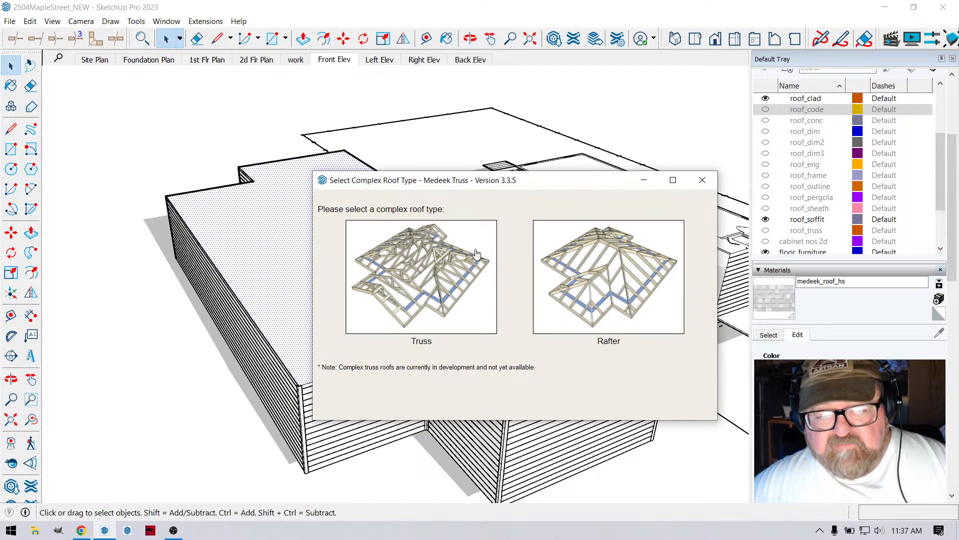
click(631, 284)
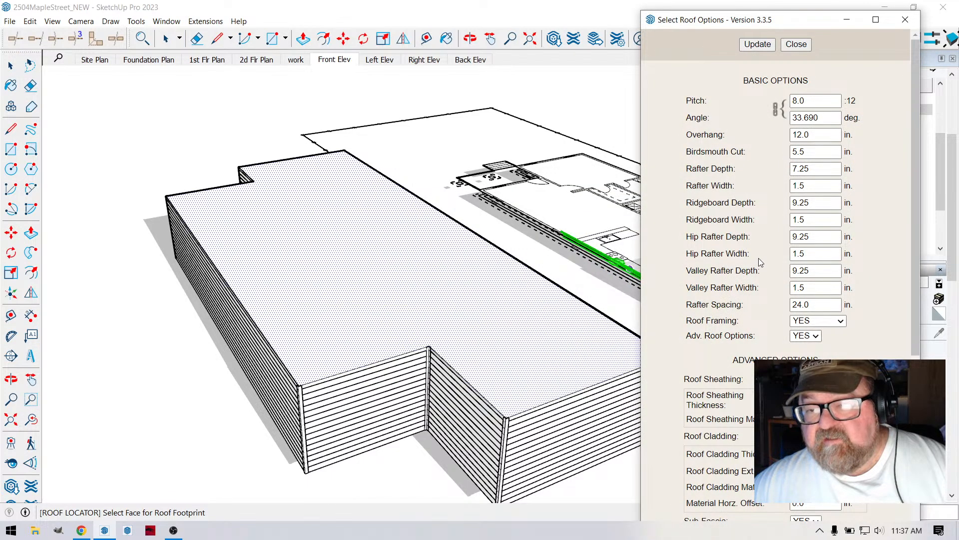
- Review the roof options, keep Roof Cladding and Hip and Ridge Cap at YES, and generate the roof on the footprint face above the walls
scroll(759, 258, down, 7)
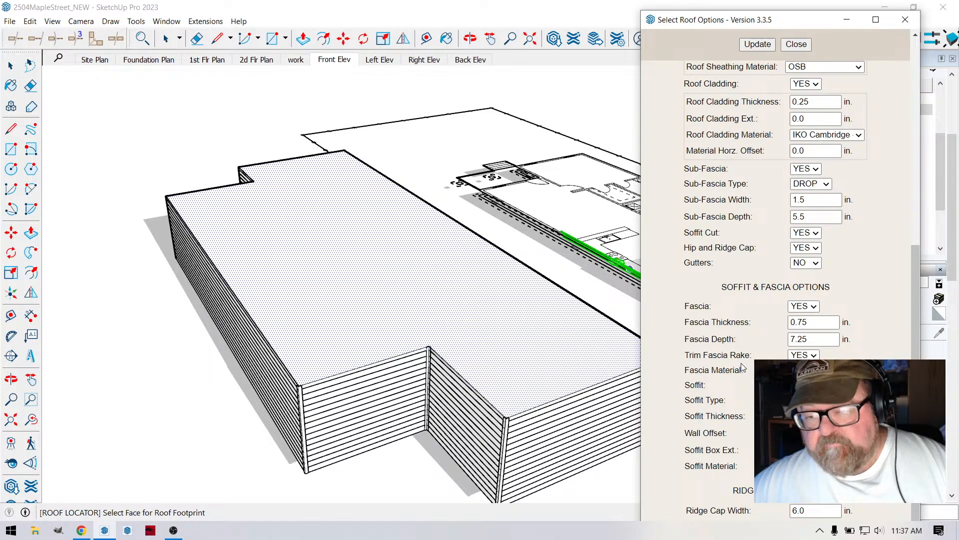
scroll(740, 365, up, 3)
scroll(739, 349, up, 1)
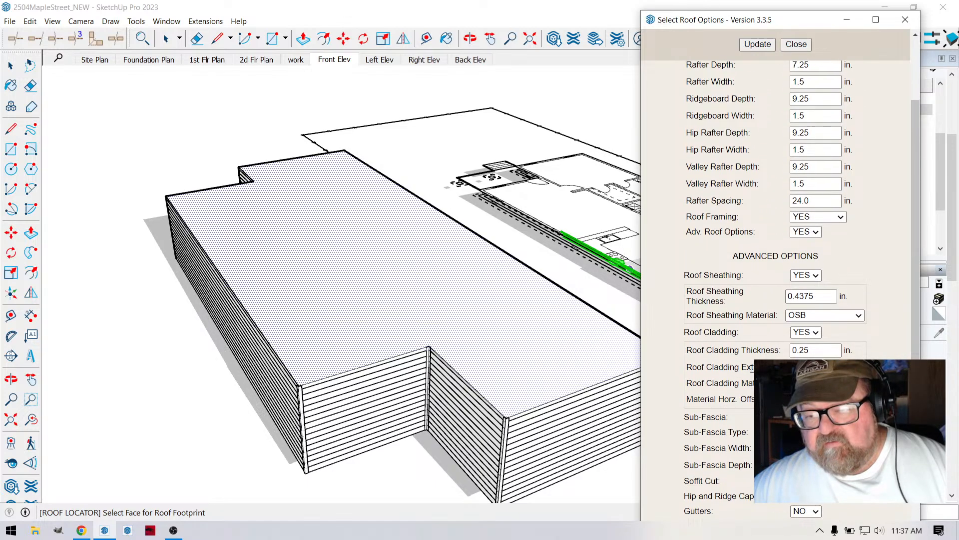
scroll(794, 325, down, 1)
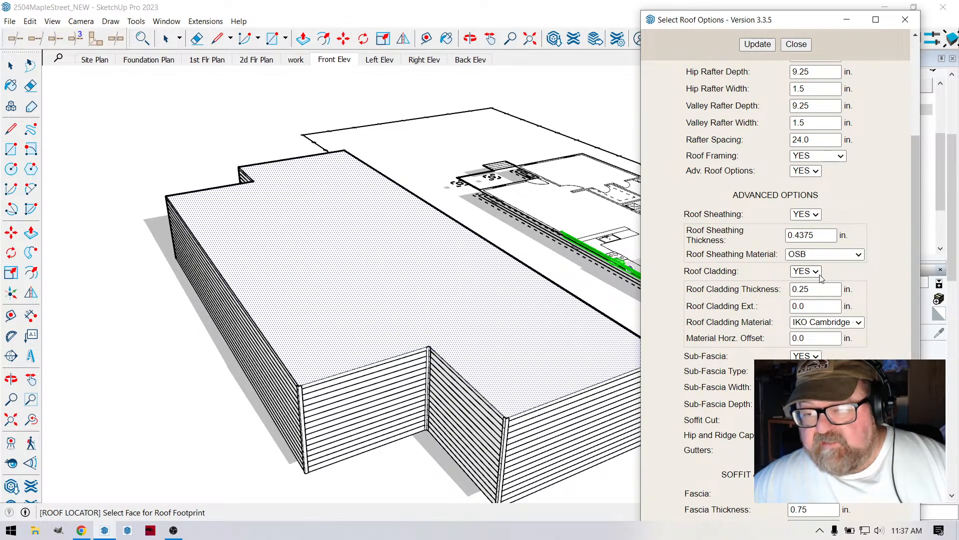
scroll(774, 277, down, 4)
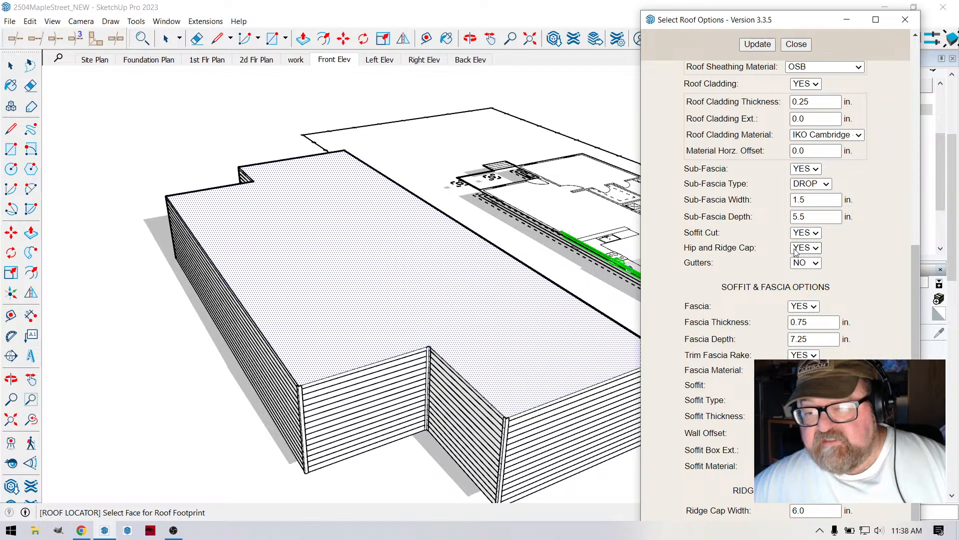
scroll(828, 252, up, 4)
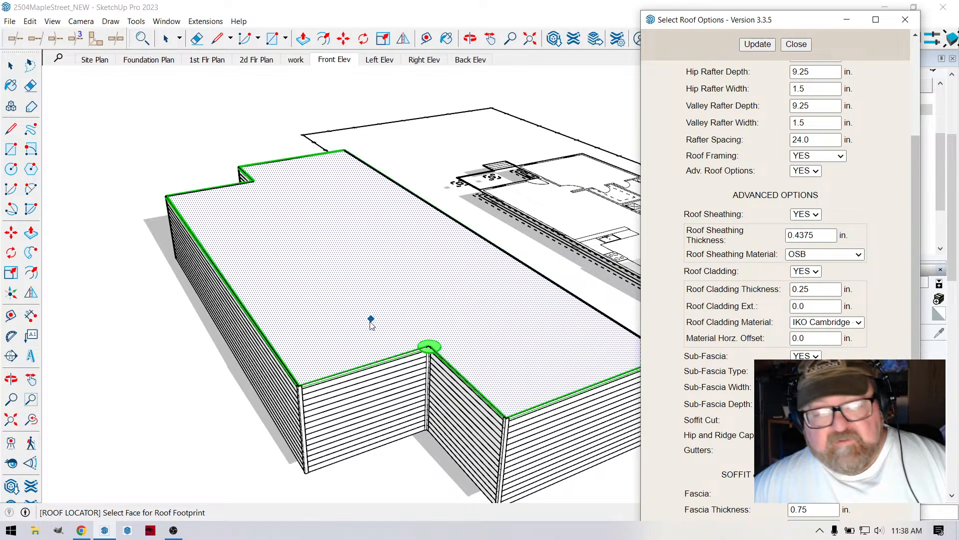
click(306, 367)
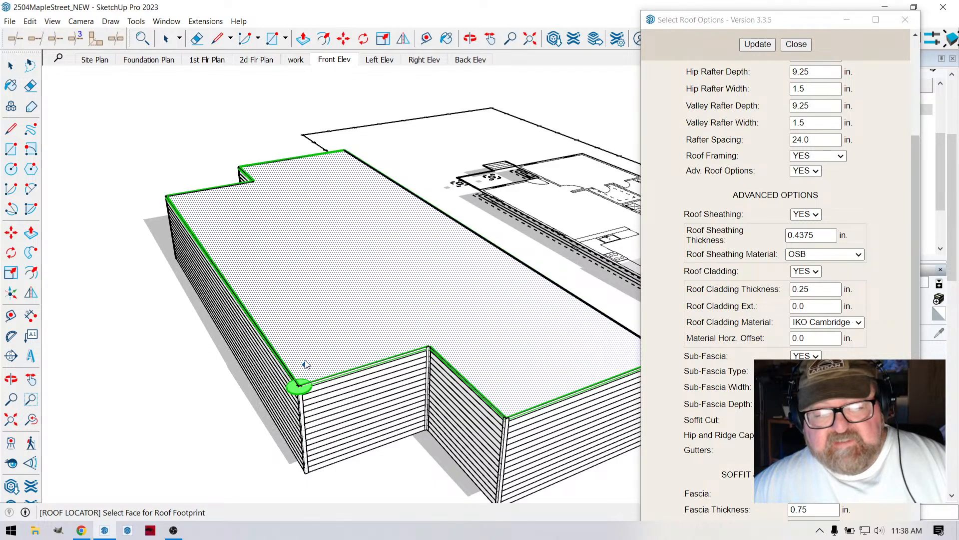
click(318, 350)
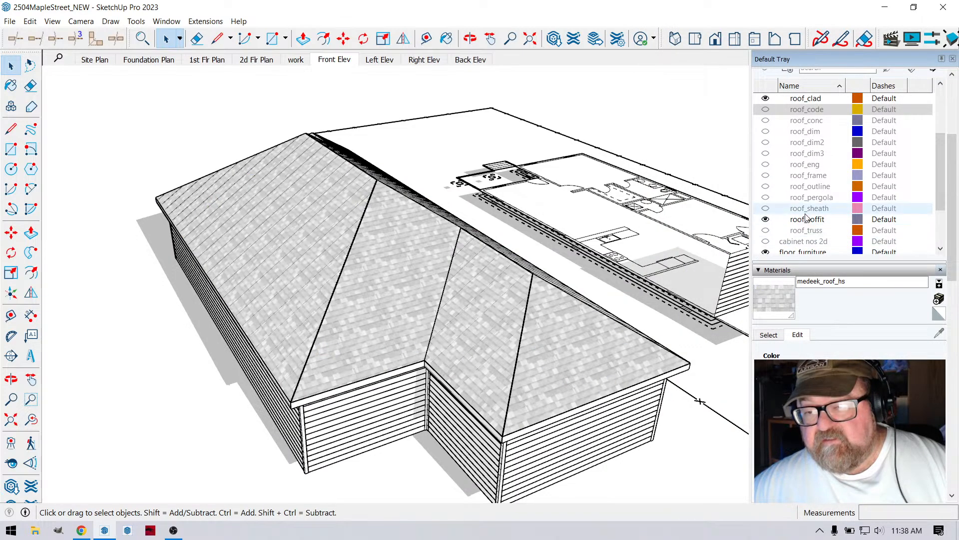
- Check the roof_frame, roof_outline, roof_pergola, roof_sheath and roof_truss tags by toggling their visibility, leaving each one hidden
scroll(822, 204, down, 2)
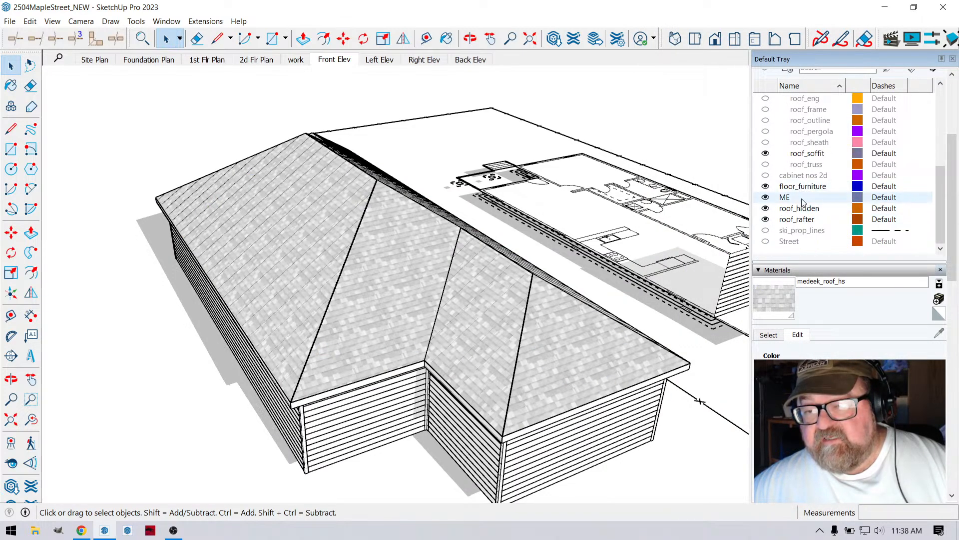
scroll(811, 235, up, 3)
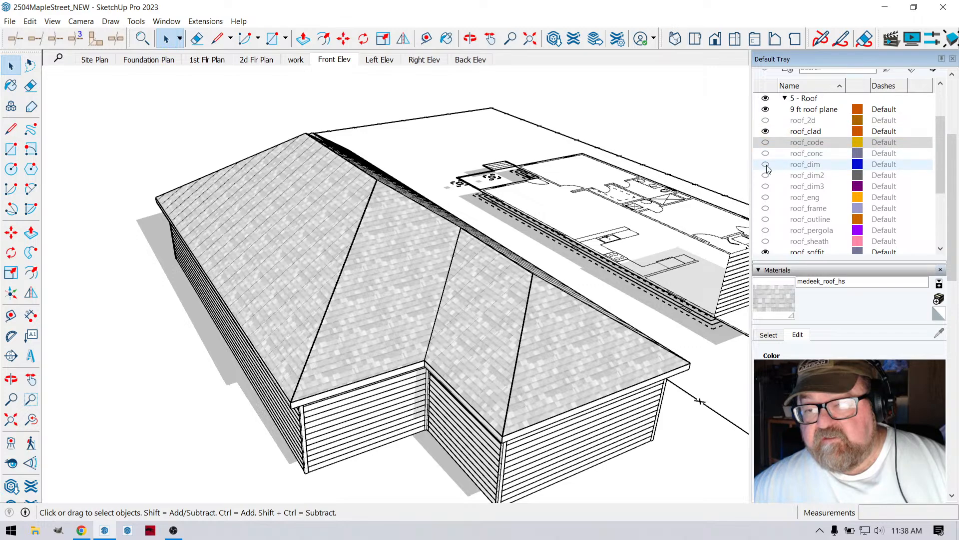
click(766, 209)
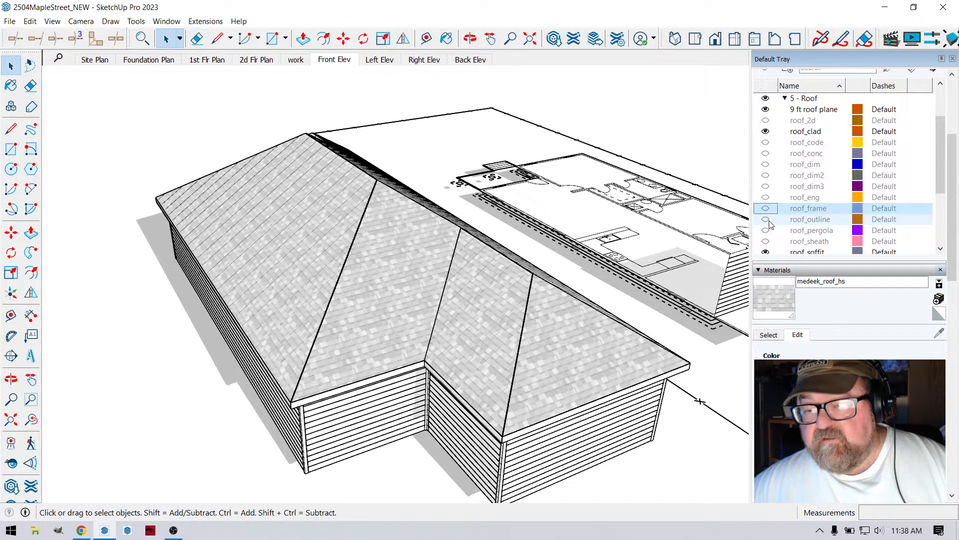
click(768, 220)
click(766, 231)
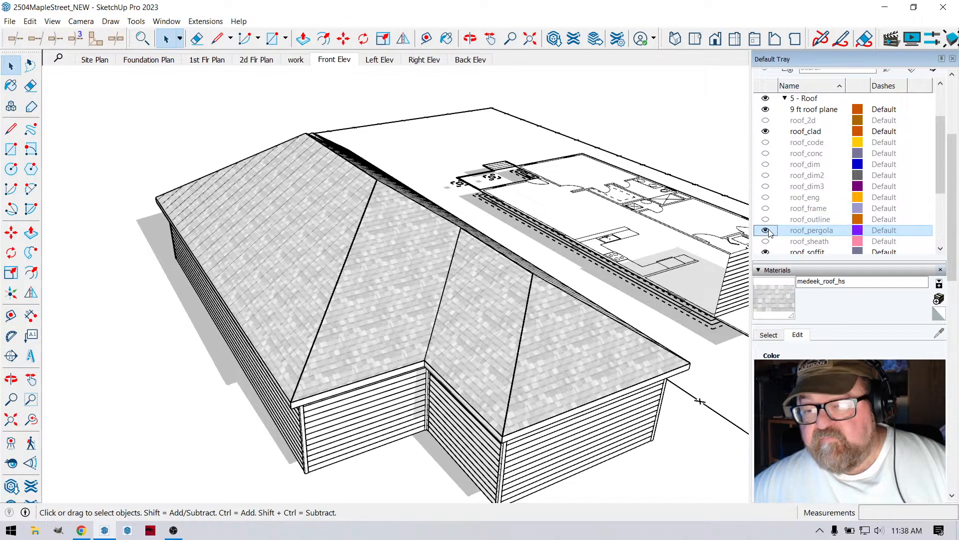
click(767, 241)
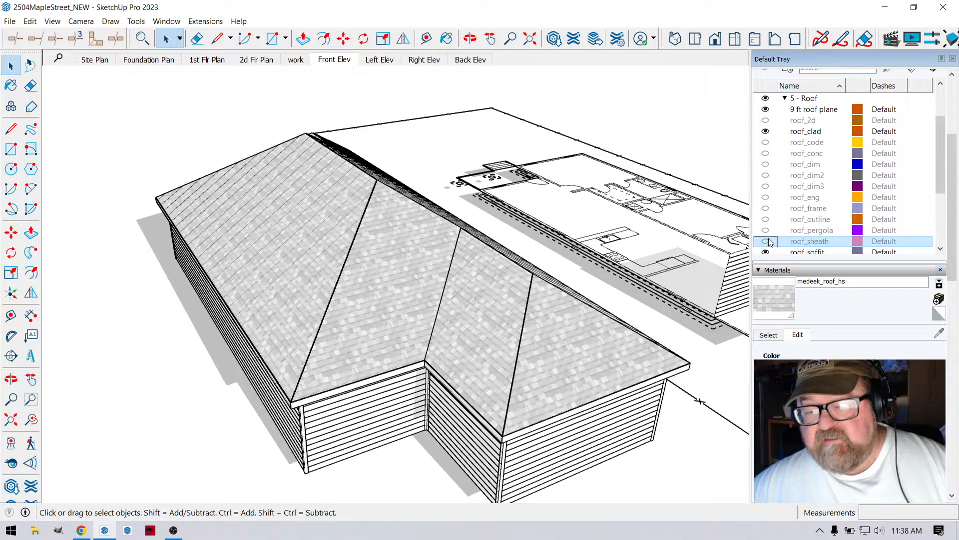
scroll(799, 200, down, 3)
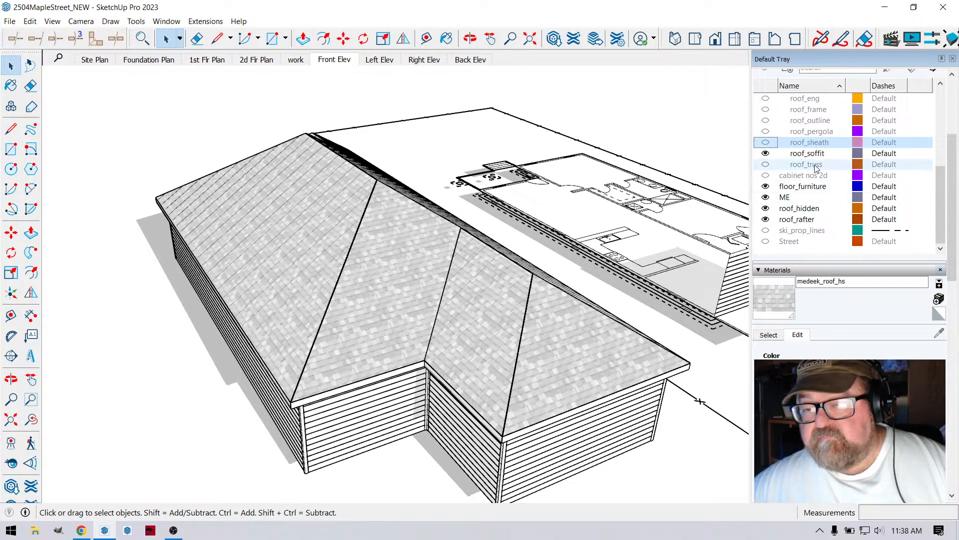
click(765, 165)
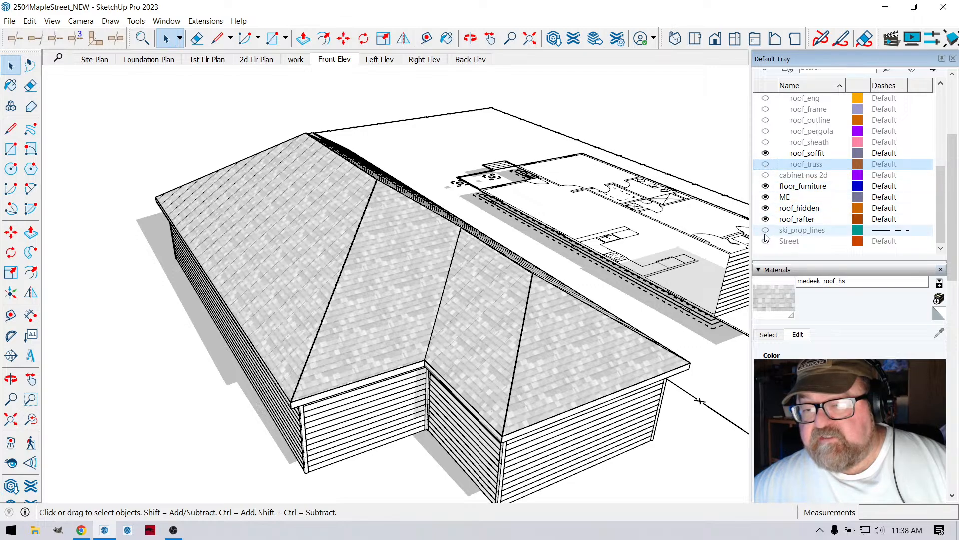
scroll(796, 178, up, 4)
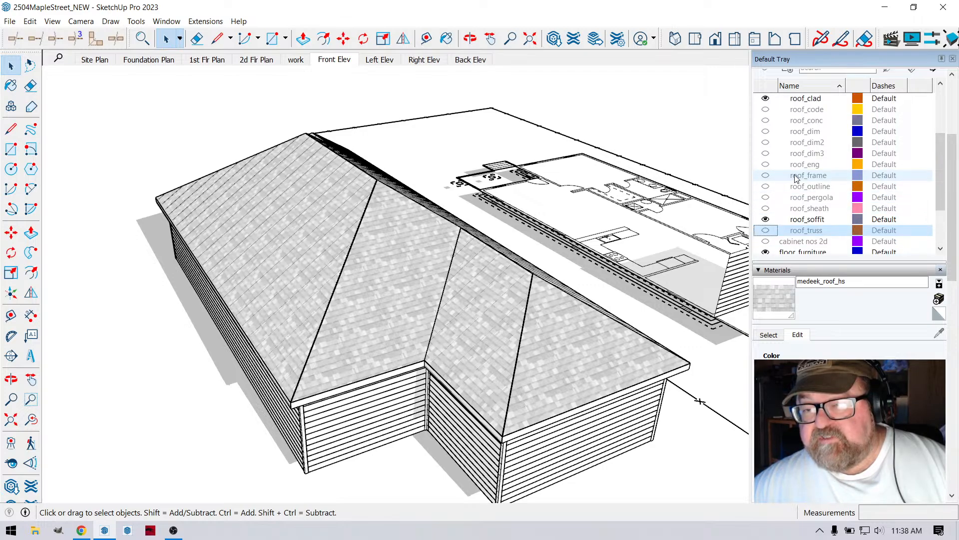
scroll(796, 178, up, 1)
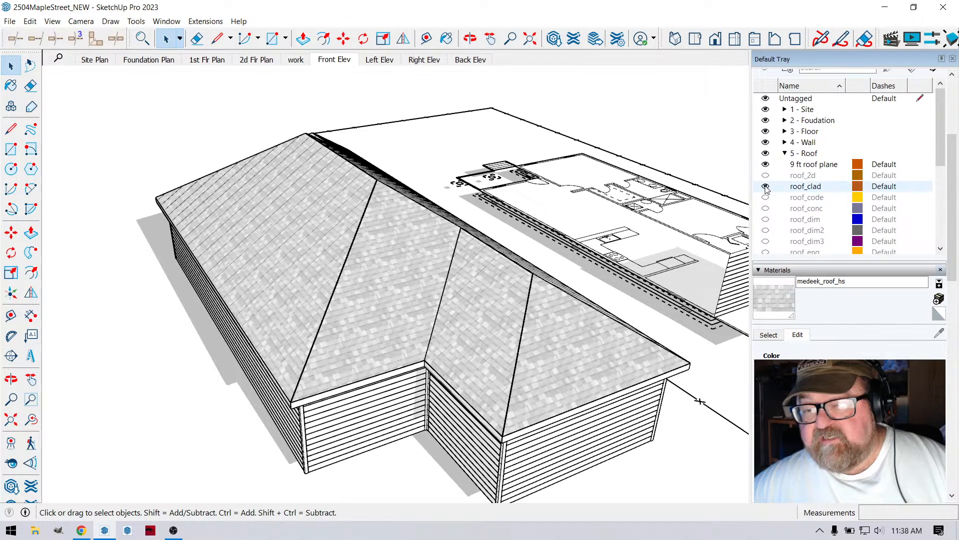
- Hide the roof_clad tag and view the exposed rafter framing from the front of the house
click(767, 186)
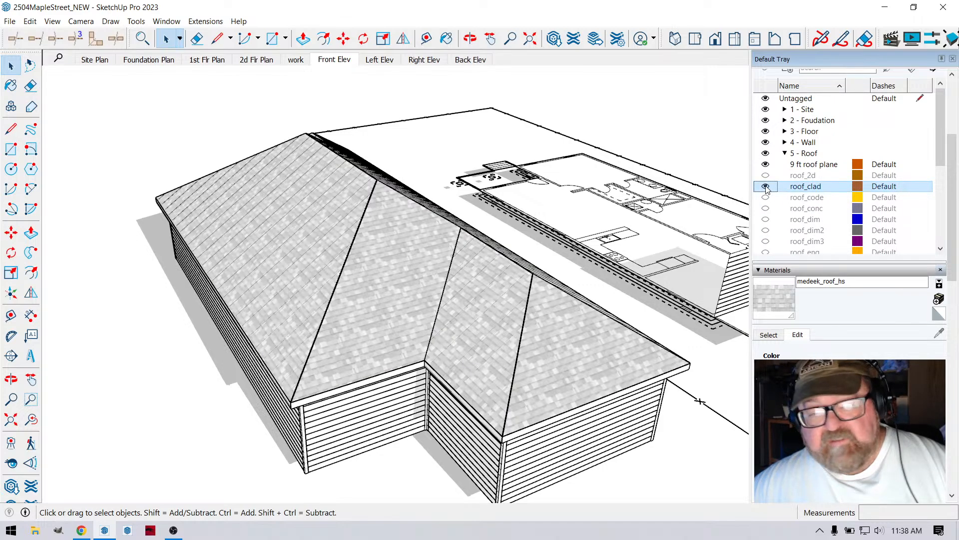
click(766, 186)
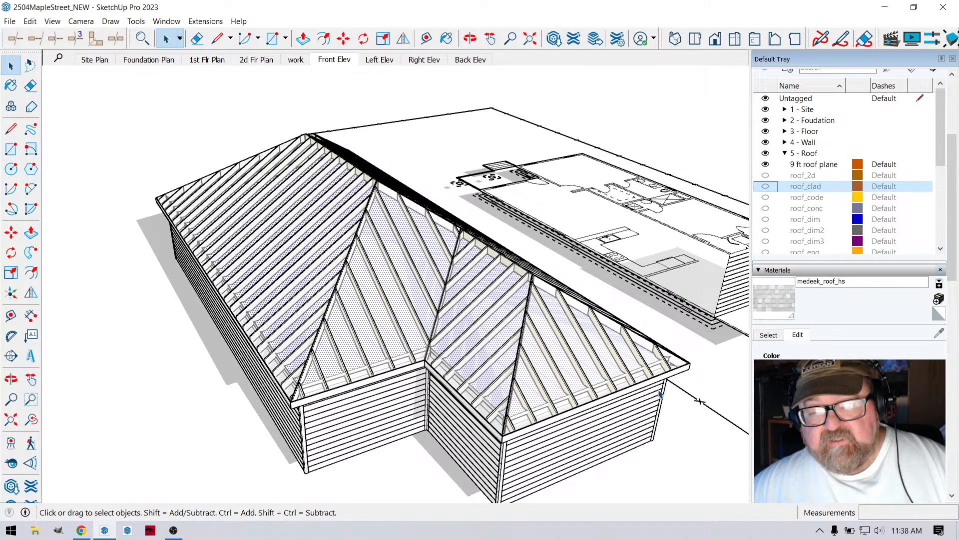
click(470, 40)
mouse_move(432, 269)
mouse_down()
mouse_move(412, 204)
mouse_move(589, 189)
mouse_move(331, 226)
mouse_move(298, 271)
mouse_move(488, 259)
mouse_move(451, 221)
mouse_move(579, 191)
mouse_move(615, 222)
mouse_move(668, 230)
mouse_move(295, 200)
mouse_move(533, 199)
mouse_move(527, 229)
mouse_move(461, 223)
mouse_move(468, 267)
mouse_move(259, 323)
mouse_up()
scroll(413, 199, up, 4)
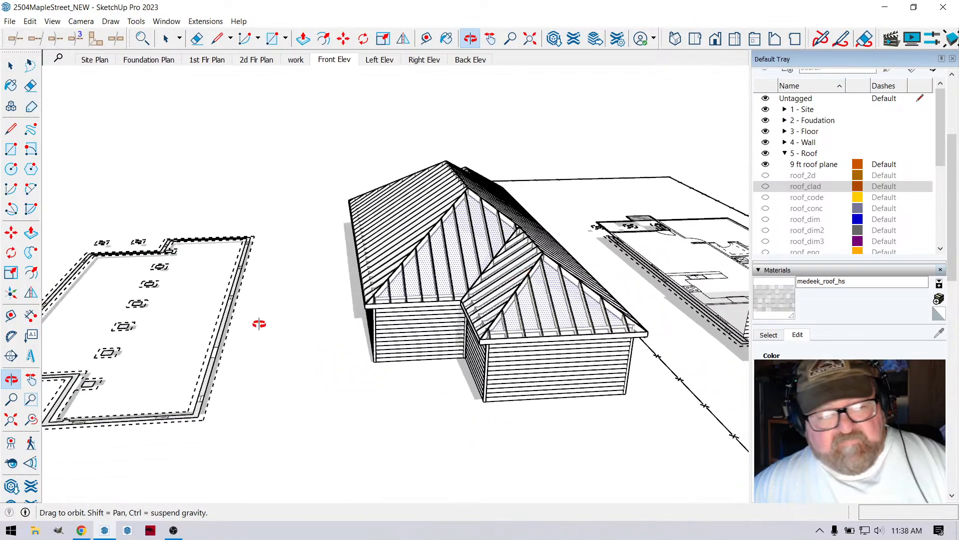
- Switch to the YouTube Studio live streaming page in Chrome
click(82, 530)
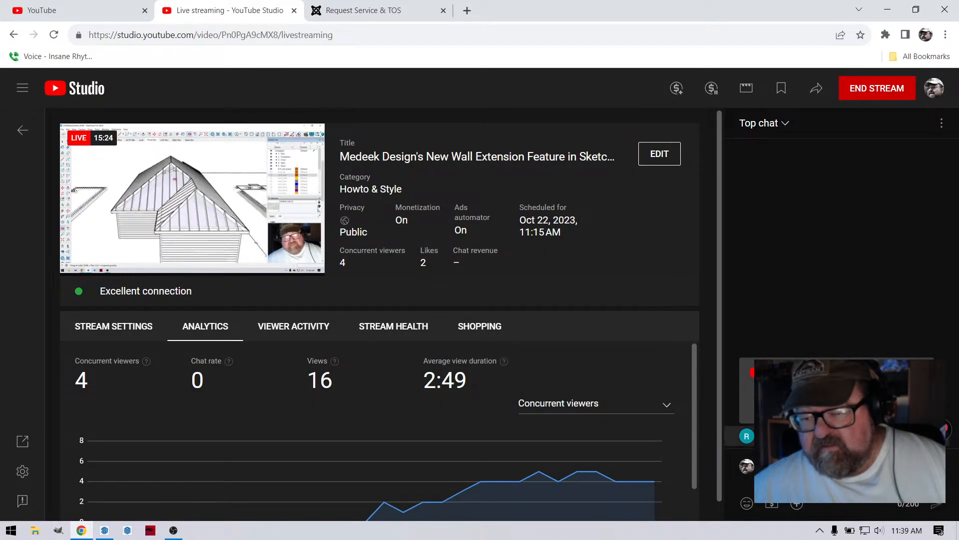
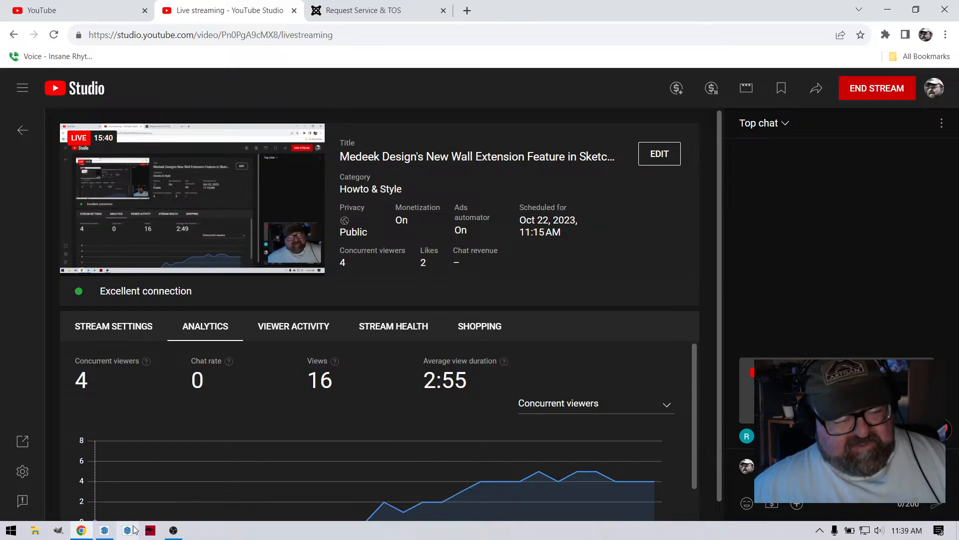
- Switch back to SketchUp and place a copy of the roof footprint face 100' away, in the open area beyond the foundation plan
click(104, 529)
drag(491, 315, 547, 362)
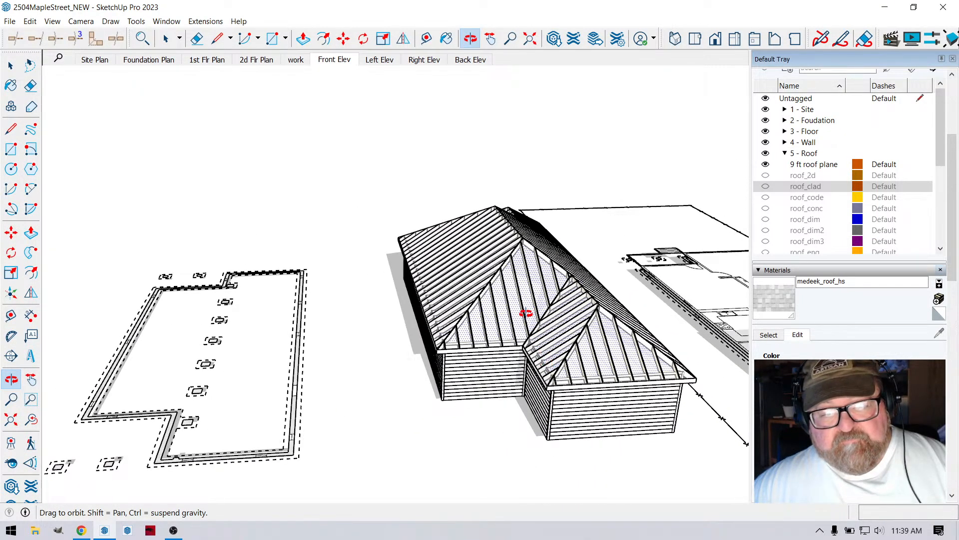
mouse_move(525, 314)
mouse_down()
mouse_move(593, 315)
mouse_move(585, 332)
mouse_move(530, 313)
mouse_move(528, 328)
mouse_up()
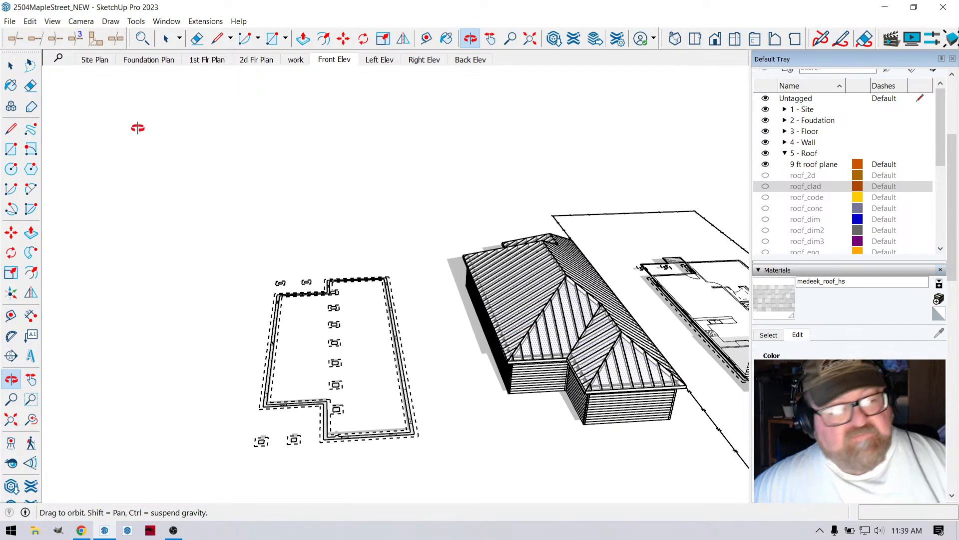
click(343, 39)
key(ctrl)
click(475, 155)
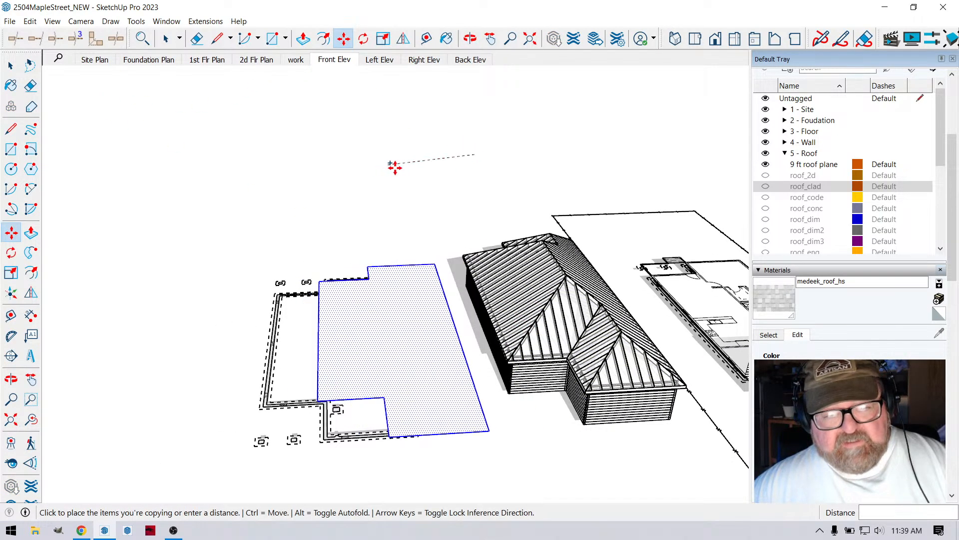
scroll(392, 162, down, 3)
click(279, 164)
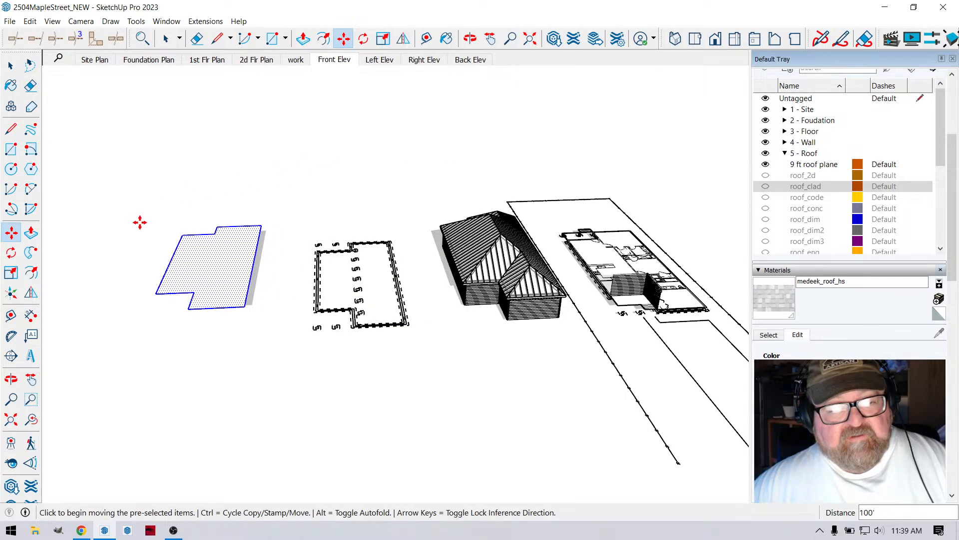
- Start a Medeek Truss roof rafter assembly for the copied footprint, using the Hip Roof family
scroll(142, 225, up, 5)
click(470, 38)
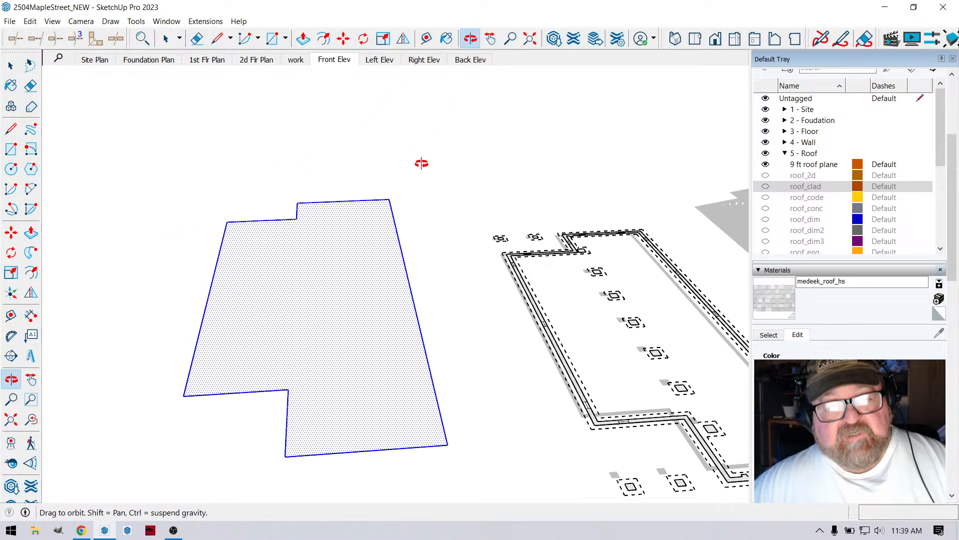
drag(419, 163, 356, 279)
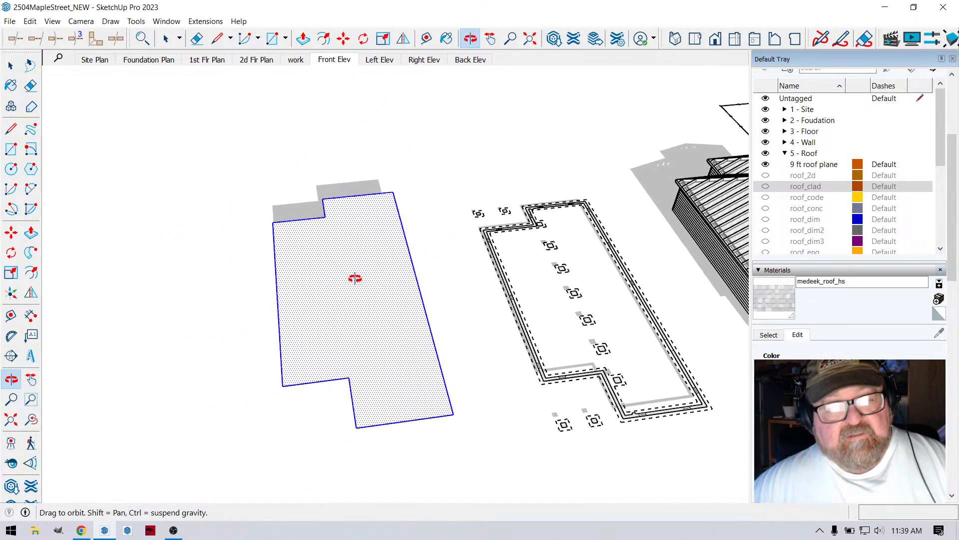
click(206, 21)
mouse_move(228, 161)
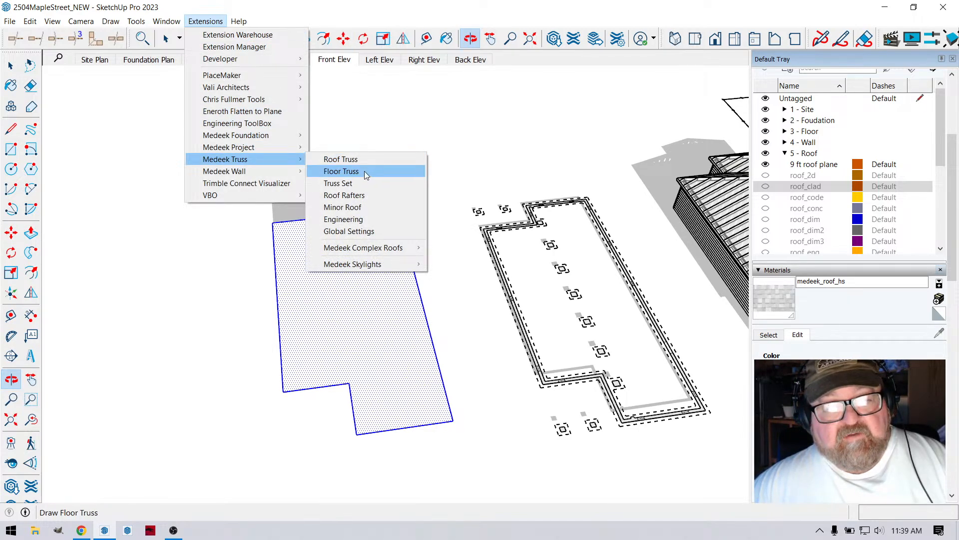
click(368, 196)
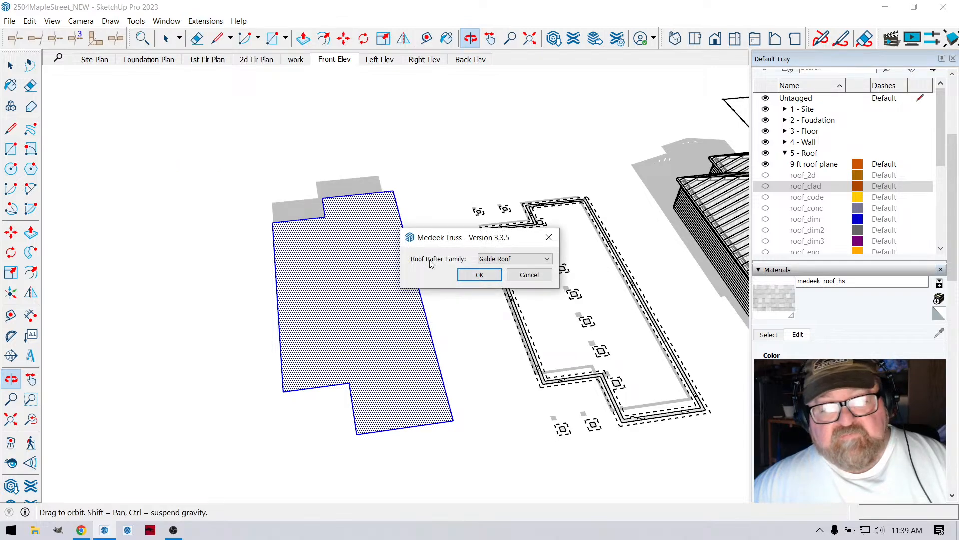
click(549, 260)
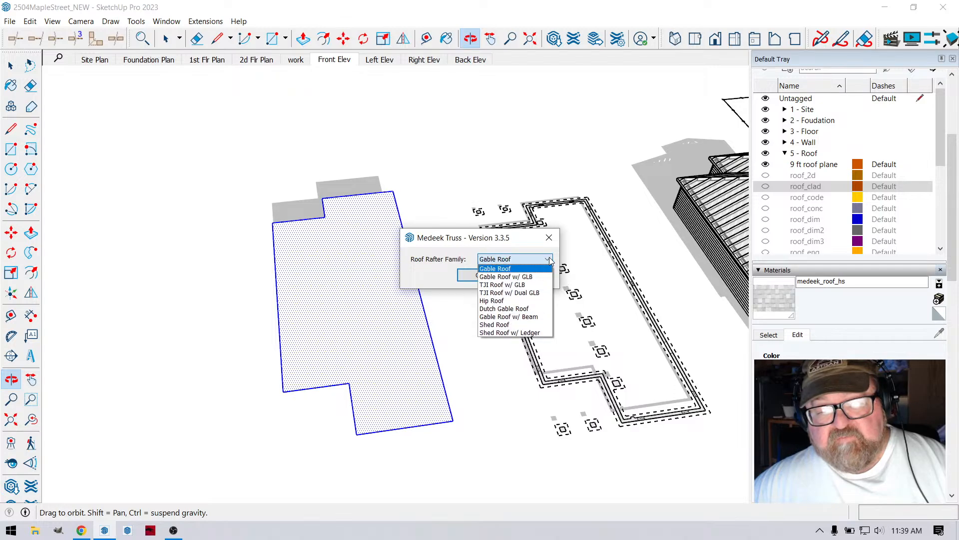
click(519, 303)
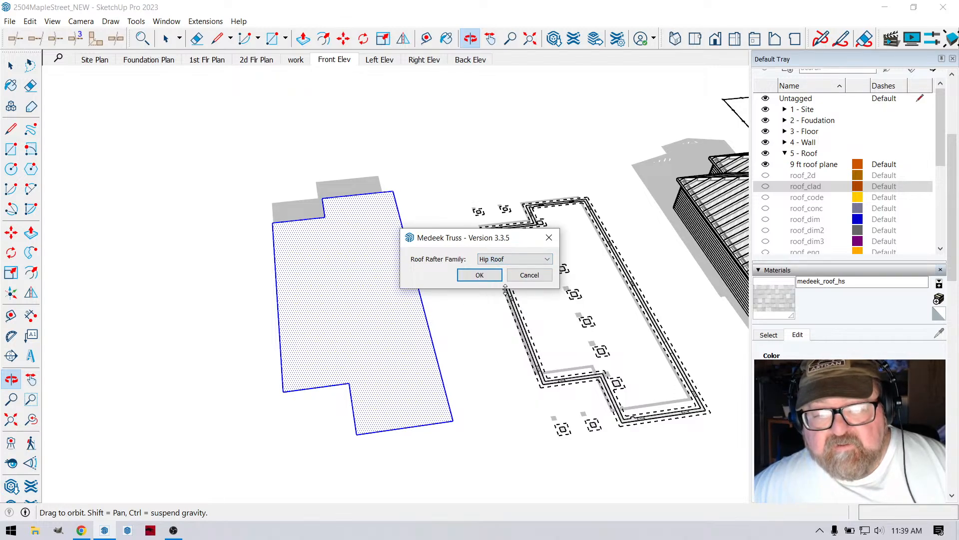
click(479, 275)
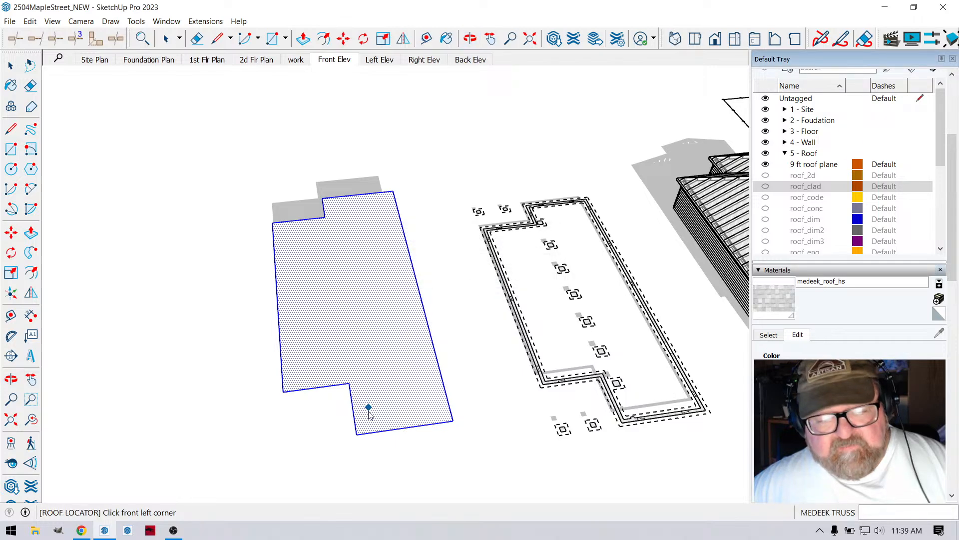
- Place the hip roof across the footprint's front edge to its far rear corner, accepting 4/12 pitch, 12 in. overhang and 24 in. rafter spacing
click(357, 434)
click(453, 421)
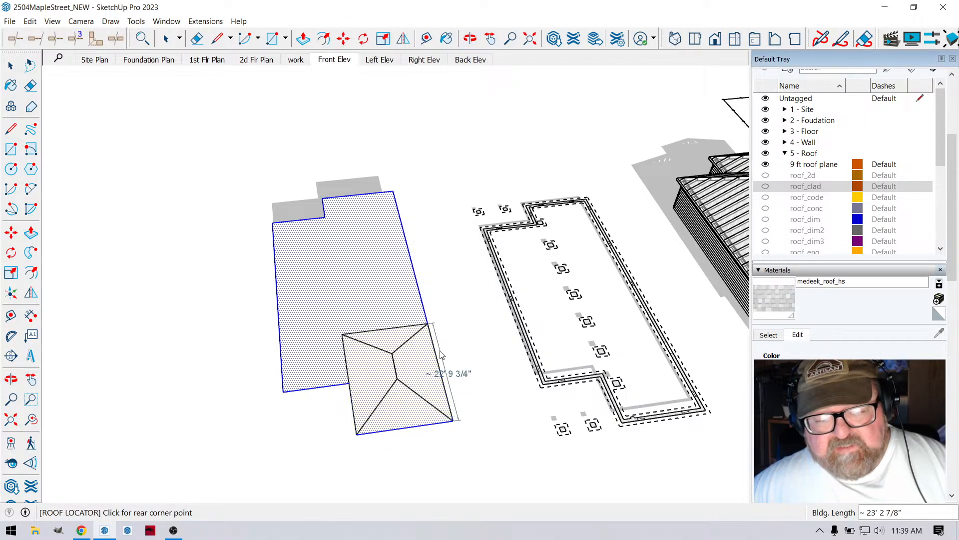
click(392, 193)
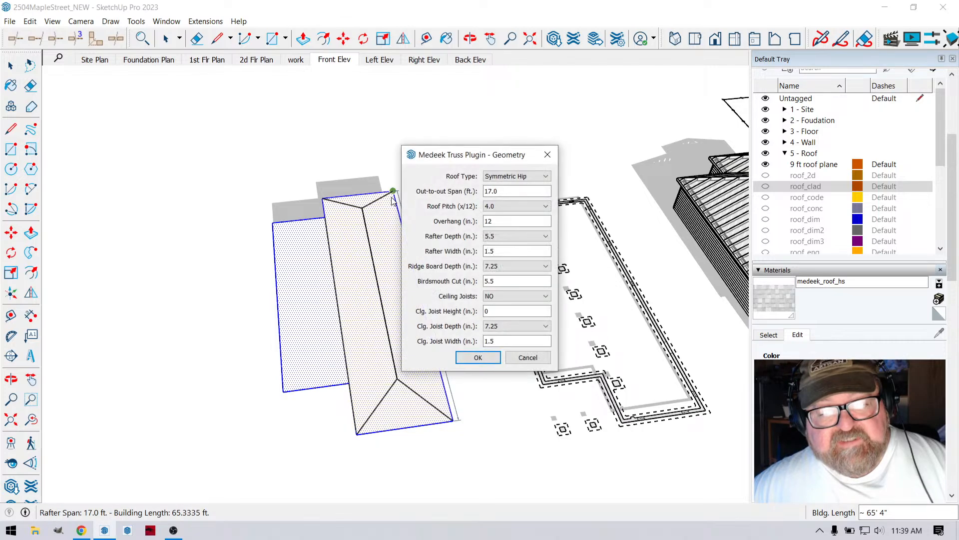
click(478, 357)
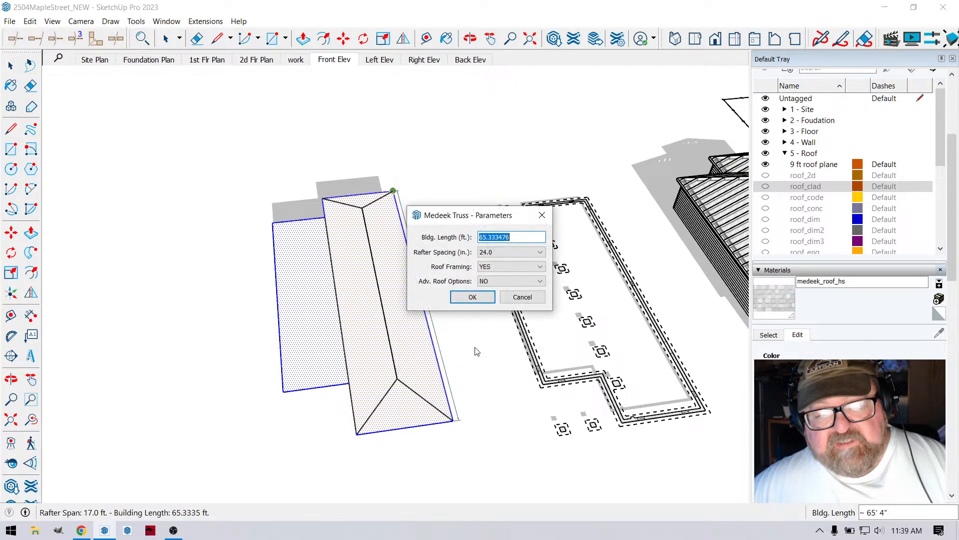
click(473, 298)
scroll(408, 353, up, 4)
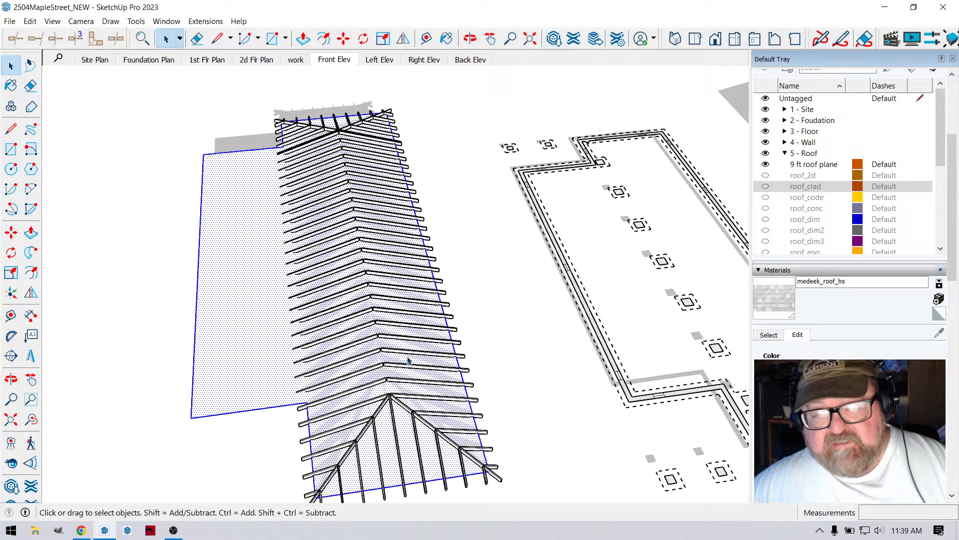
- Select the new hip roof assembly and make the roof_clad tag visible
click(362, 189)
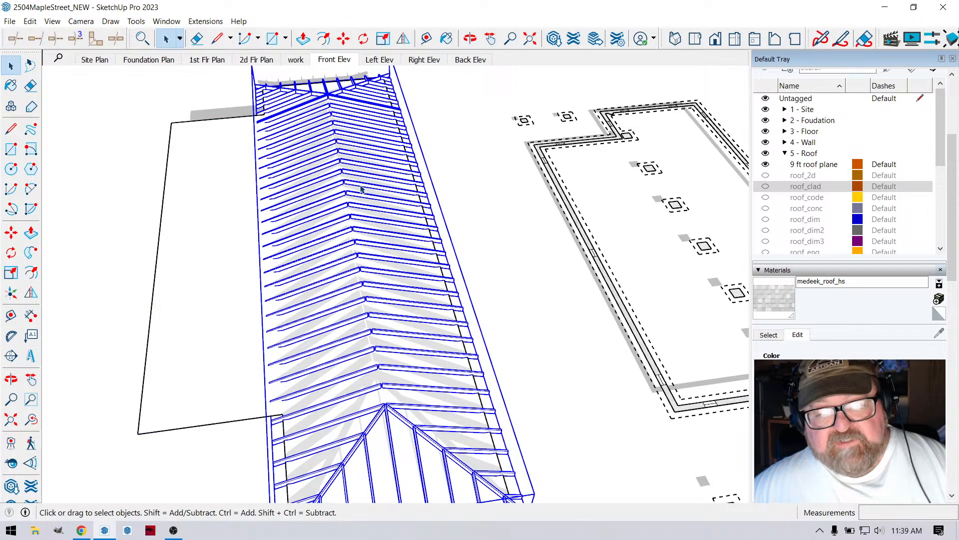
click(786, 154)
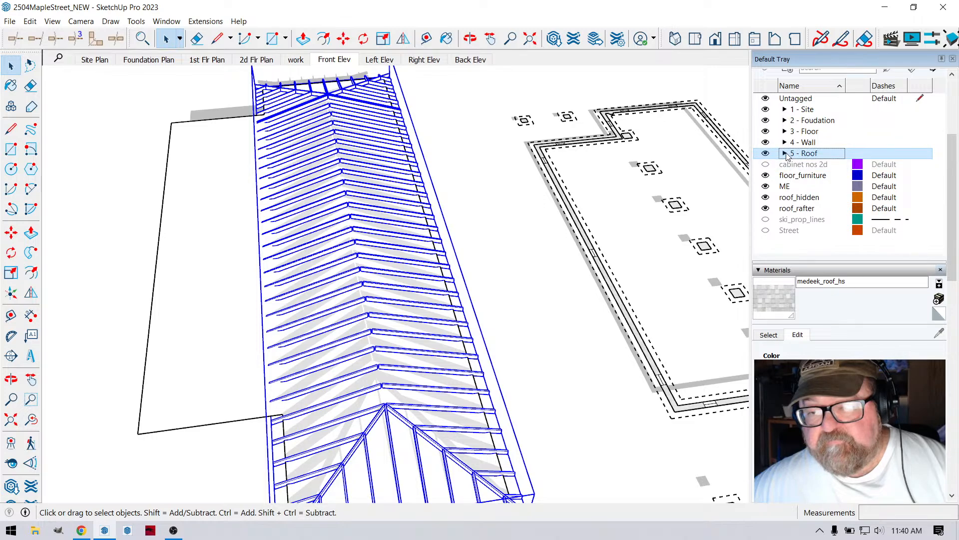
click(785, 154)
scroll(772, 167, down, 1)
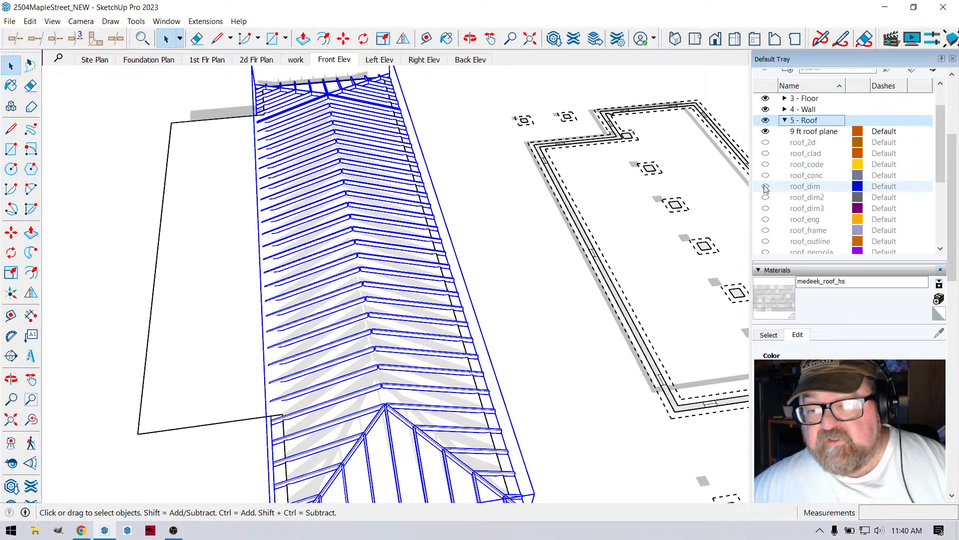
click(766, 154)
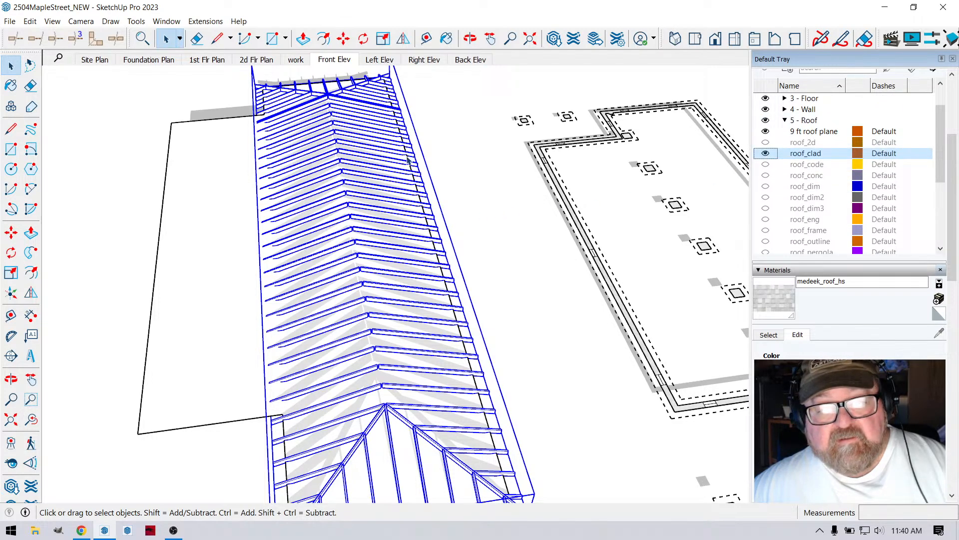
- Open the hip rafter assembly for editing and set Adv. Roof Options to YES
click(470, 38)
drag(465, 165, 447, 310)
click(7, 64)
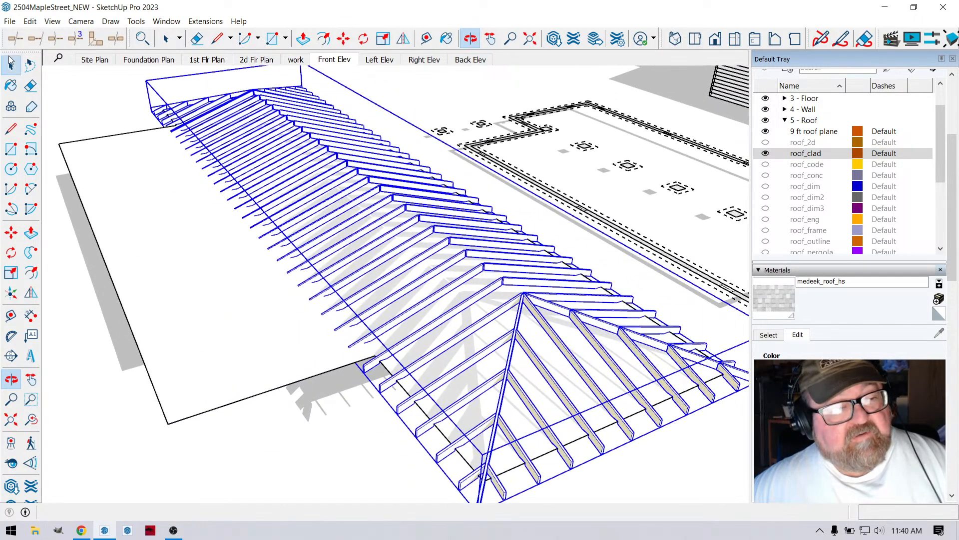
right_click(389, 202)
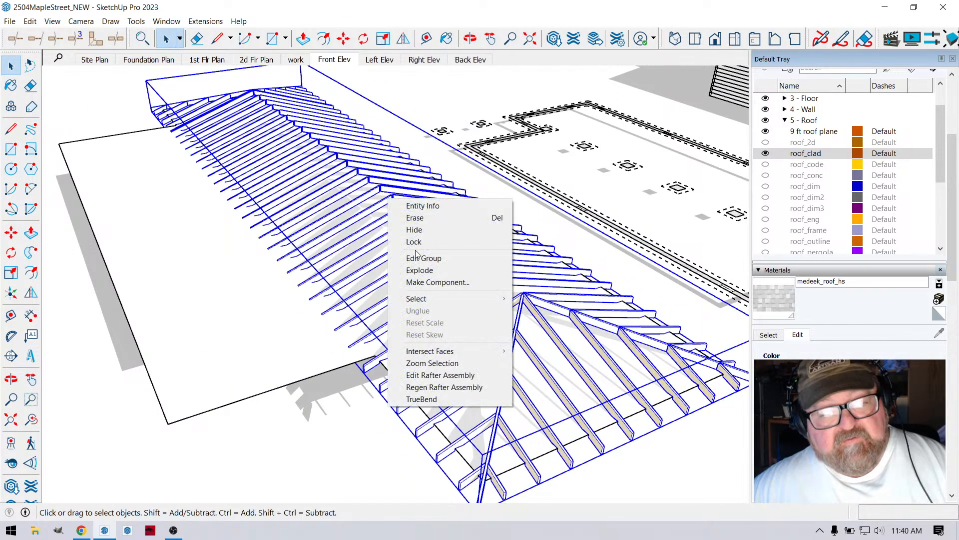
click(432, 376)
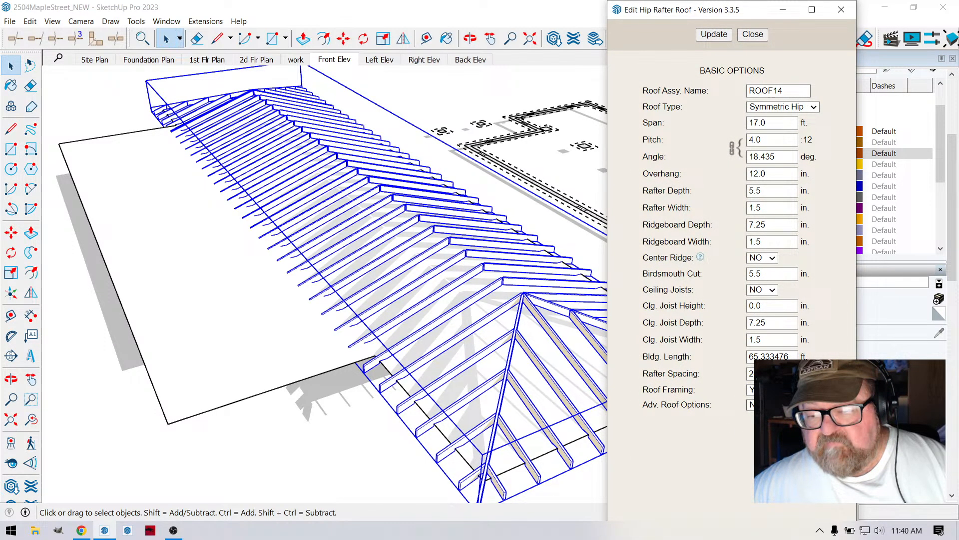
click(763, 405)
click(761, 417)
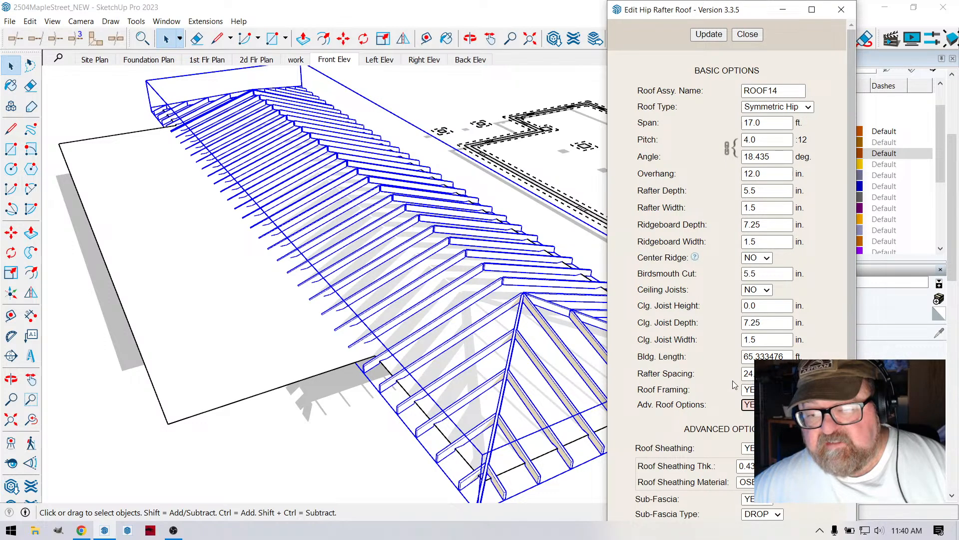
- Set Roof Cladding and Hip and Ridge Cap to YES, then update the hip roof and close its editor
scroll(734, 350, down, 3)
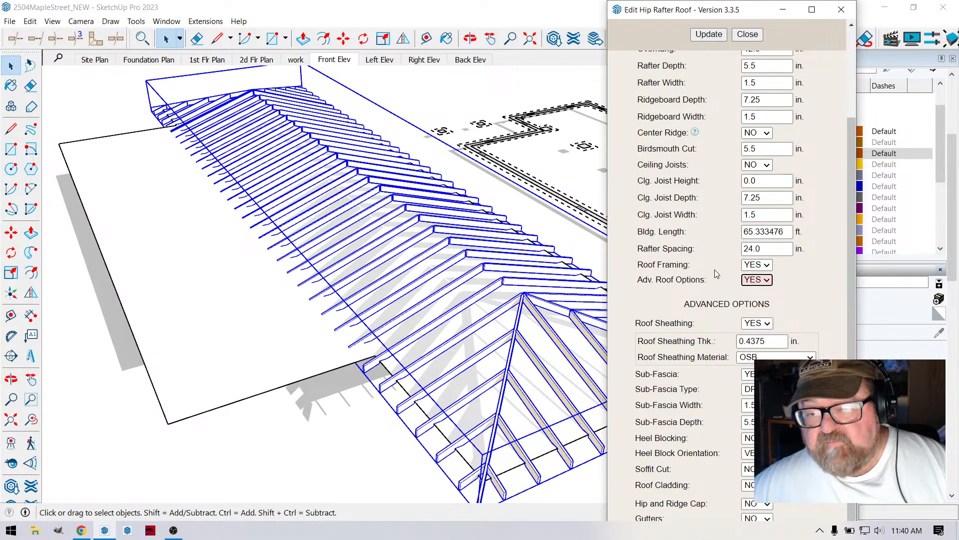
scroll(699, 344, down, 3)
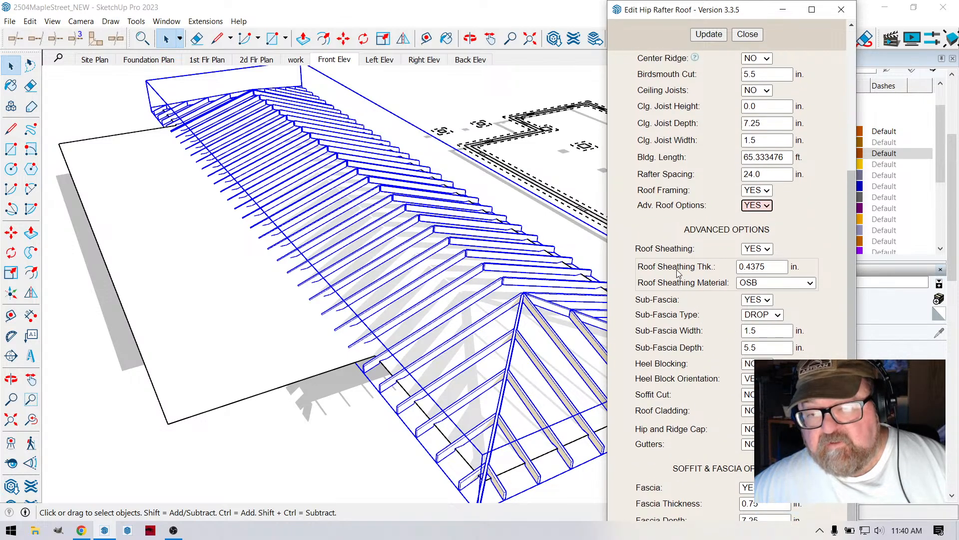
scroll(690, 330, up, 7)
scroll(691, 298, down, 7)
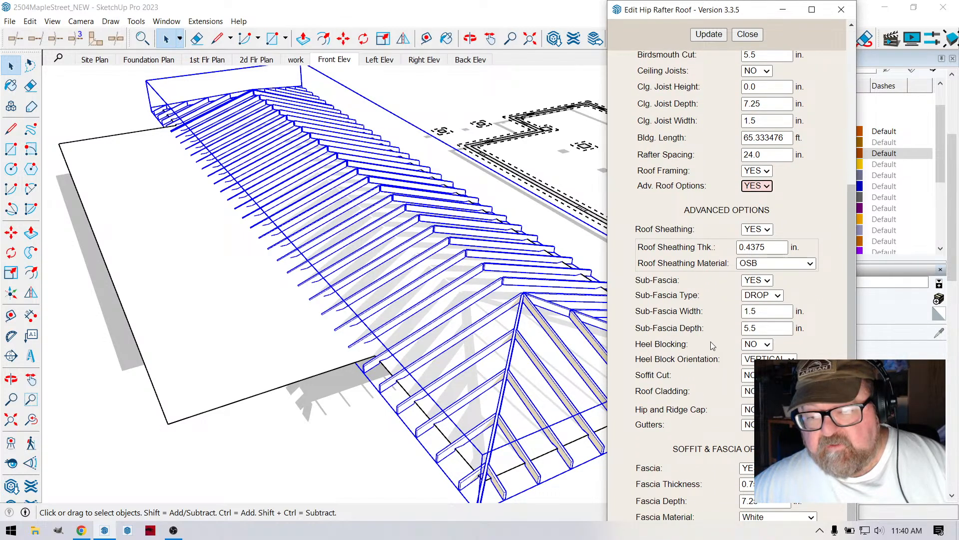
click(757, 392)
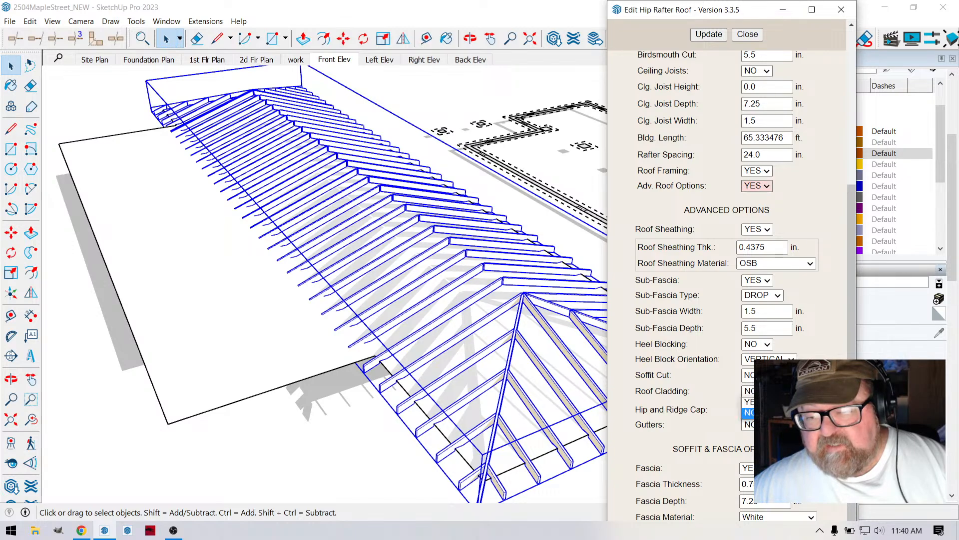
click(754, 403)
scroll(721, 360, down, 2)
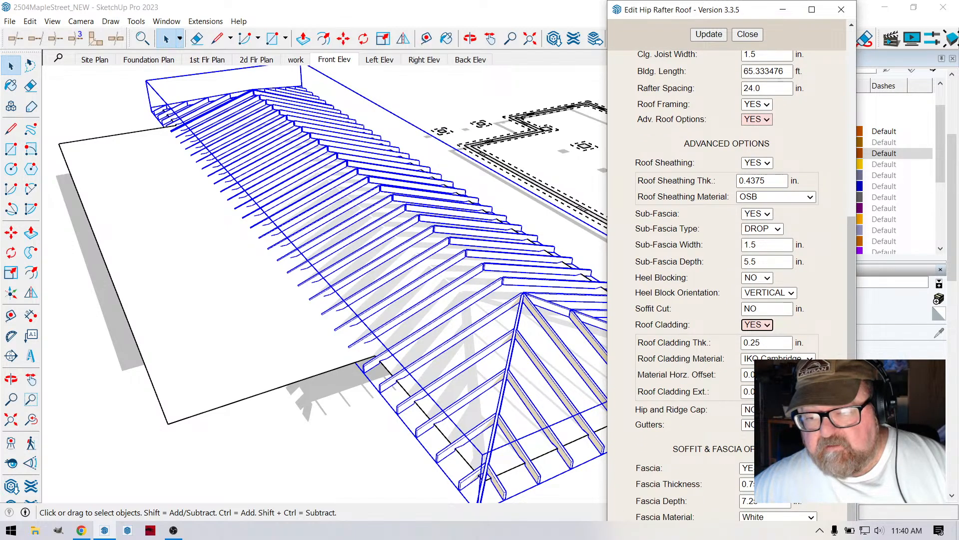
click(749, 410)
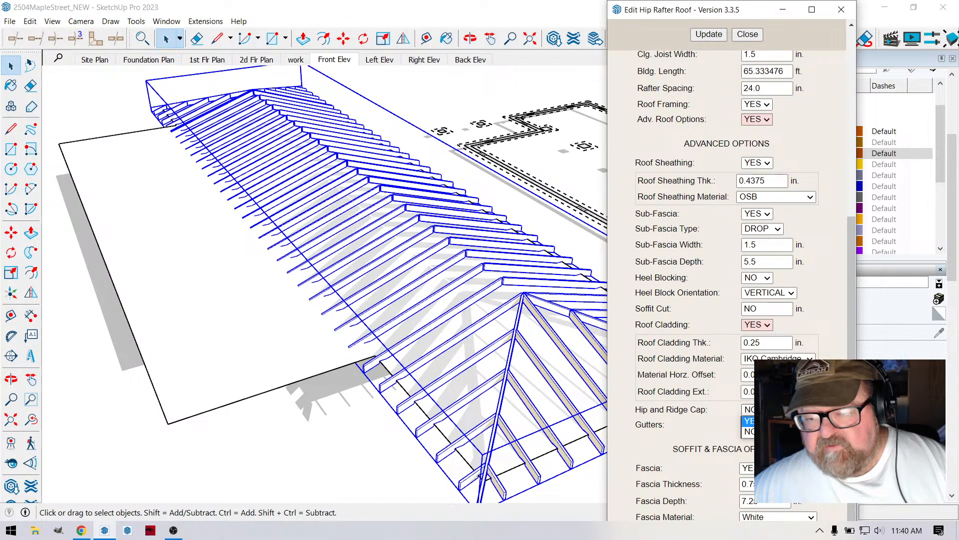
click(750, 420)
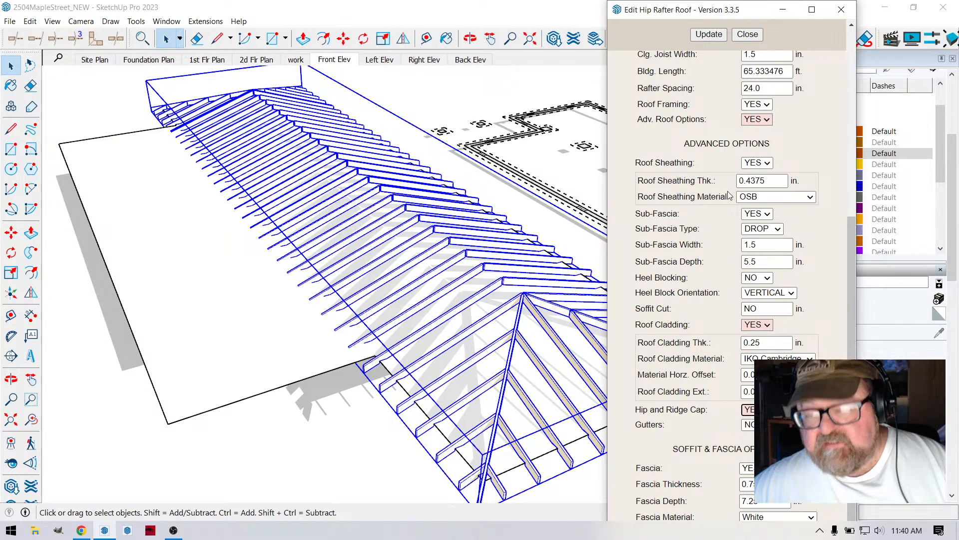
click(714, 36)
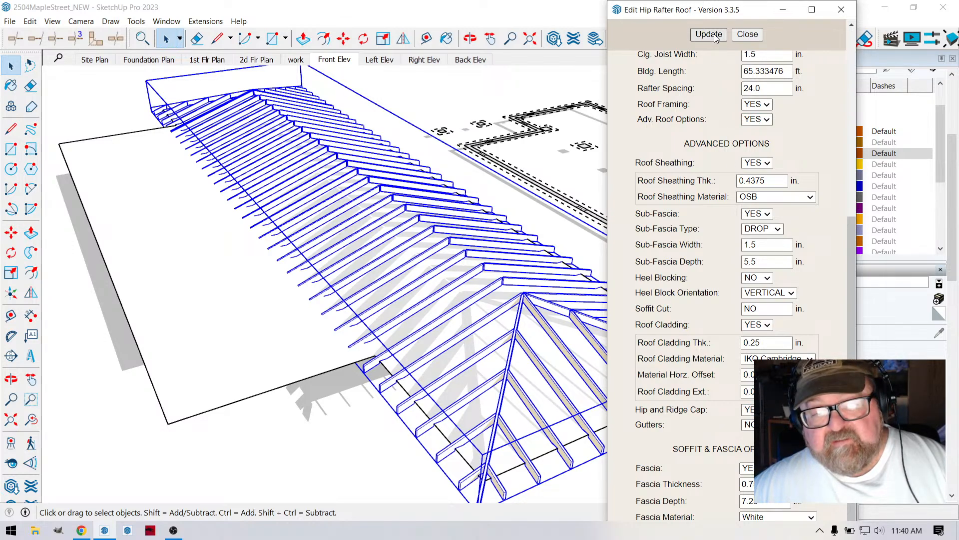
click(748, 34)
- Examine the shingles and hip and ridge caps on the new hip roof, and compare them with the house's complex roof
scroll(120, 204, down, 2)
click(85, 124)
scroll(532, 395, up, 3)
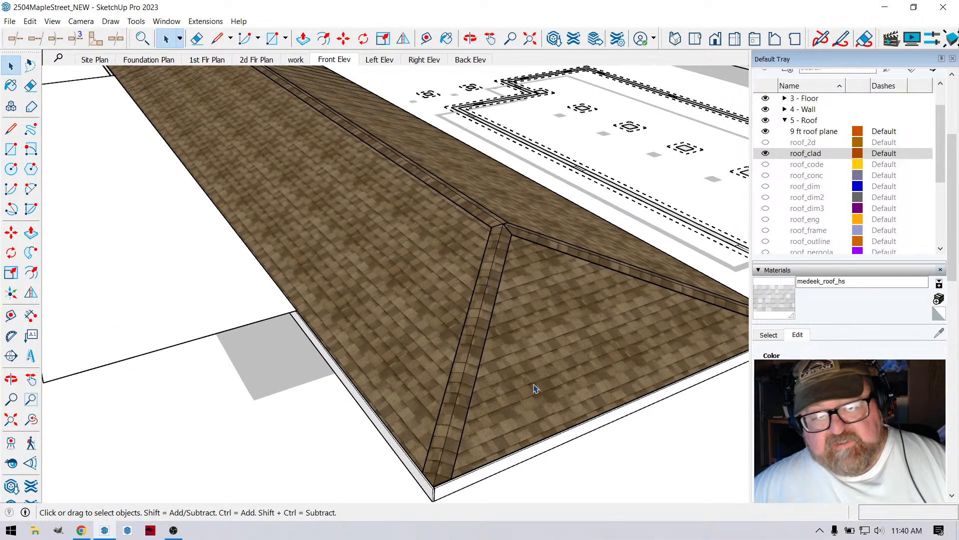
key(o)
drag(512, 272, 323, 319)
scroll(322, 319, down, 8)
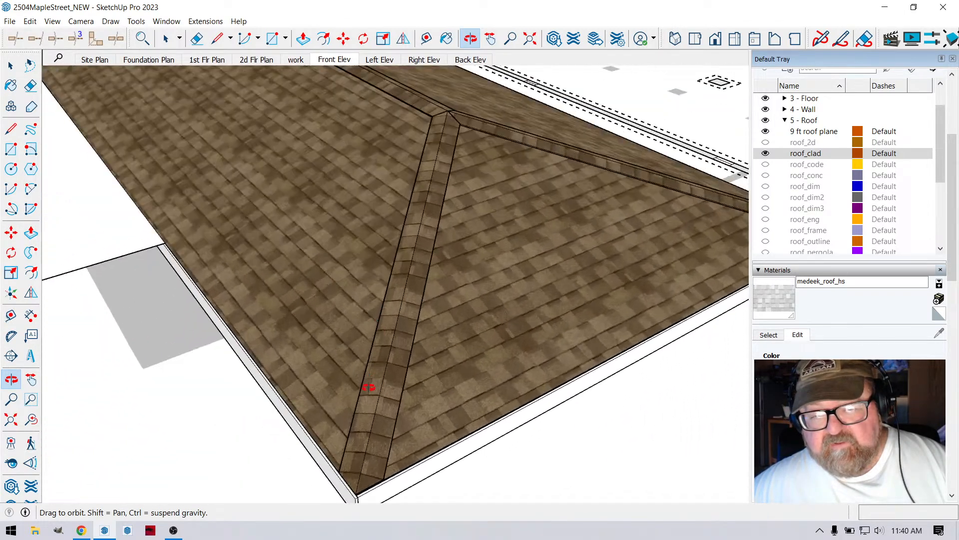
scroll(546, 251, up, 10)
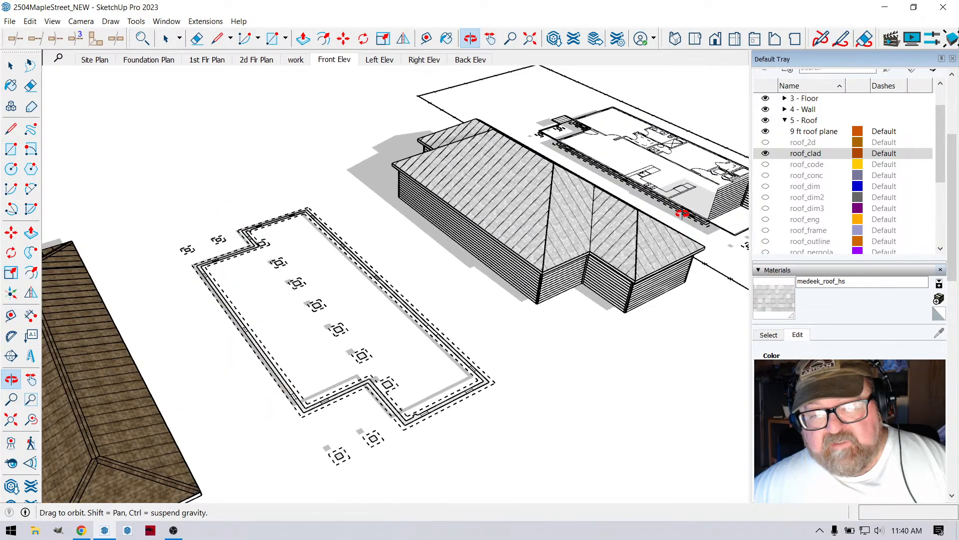
drag(415, 237, 338, 268)
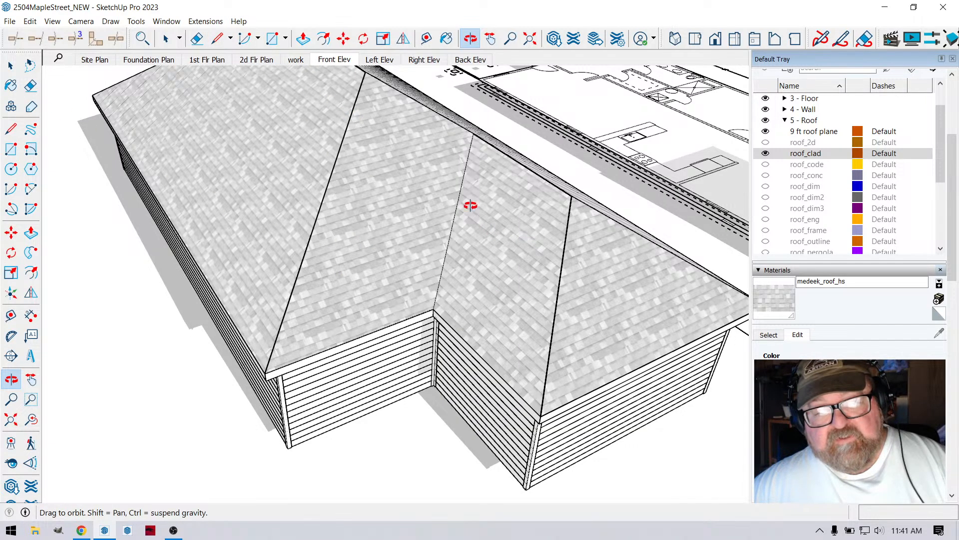
- Open the complex roof over the stepped walls for editing, review its basic and advanced options, and close the editor
click(11, 65)
click(505, 205)
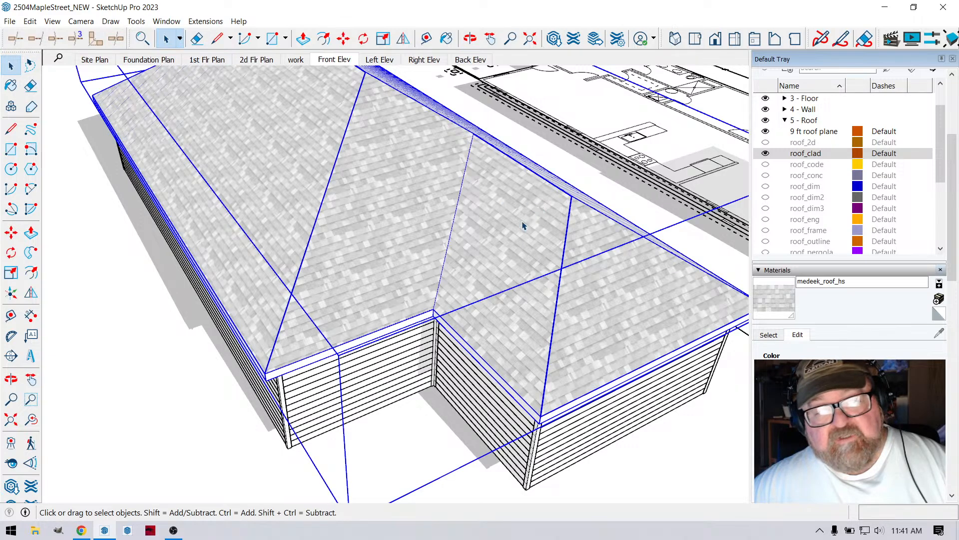
right_click(511, 223)
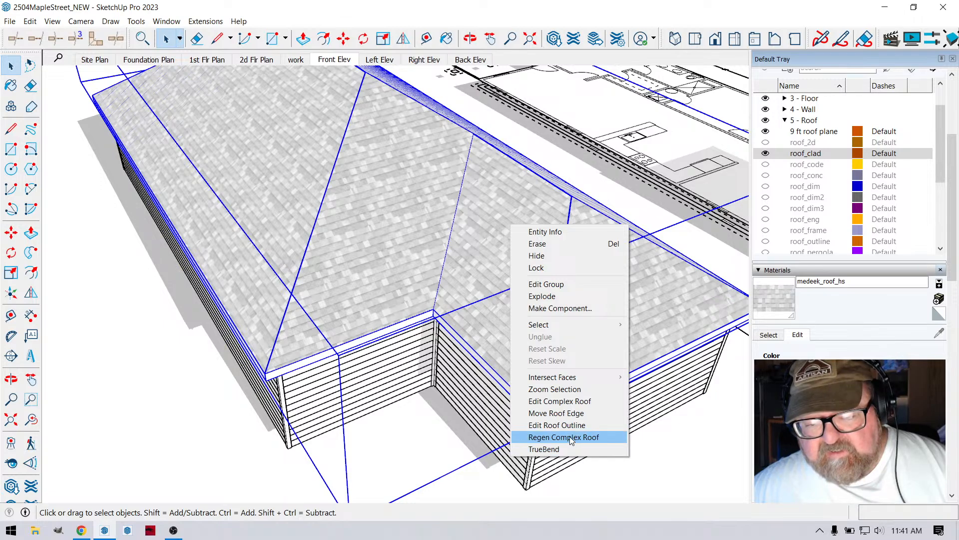
click(572, 401)
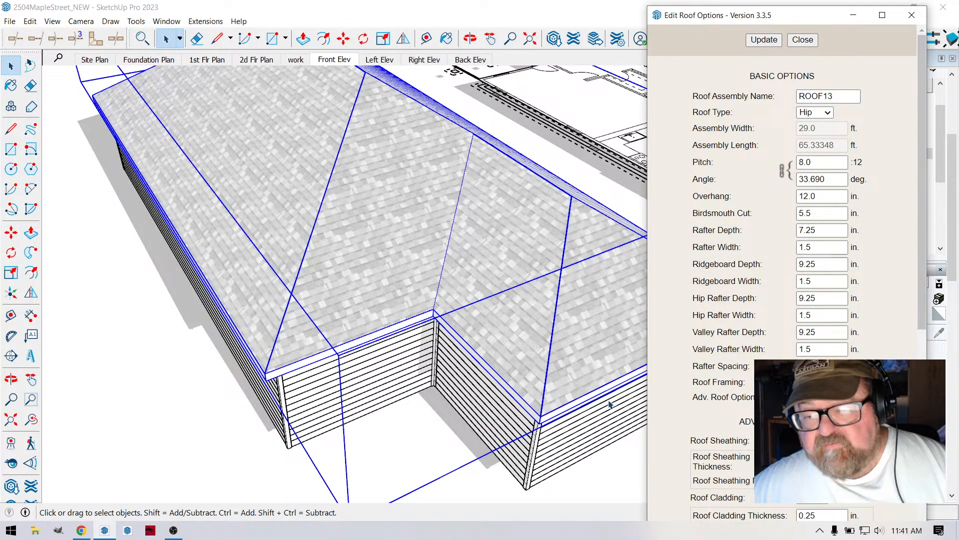
scroll(305, 322, down, 3)
scroll(552, 334, up, 2)
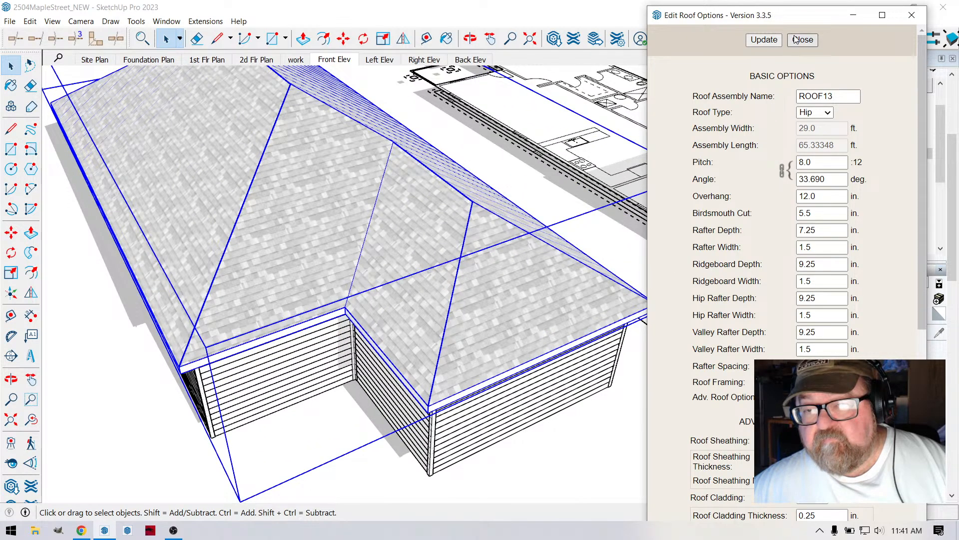
scroll(691, 279, down, 2)
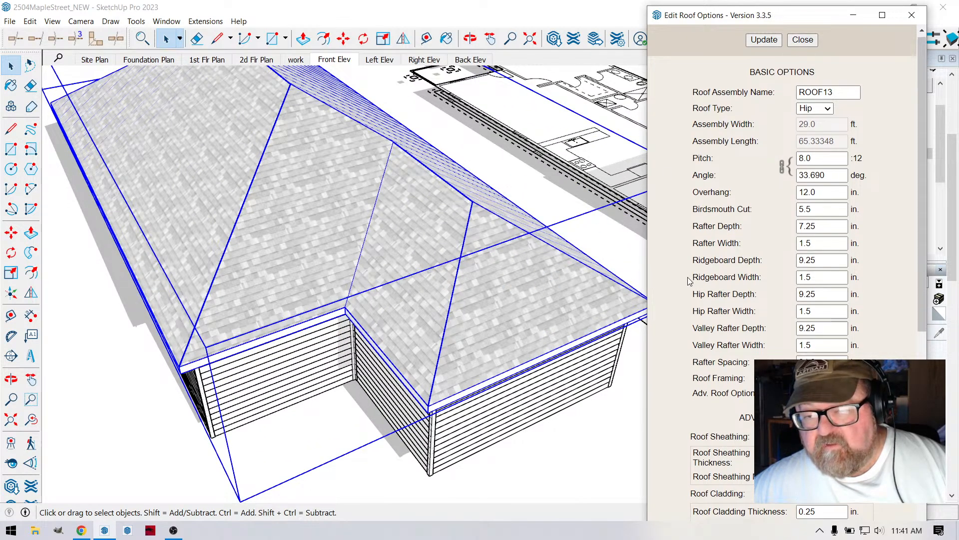
scroll(296, 281, down, 4)
scroll(455, 322, up, 2)
click(442, 270)
scroll(443, 273, down, 2)
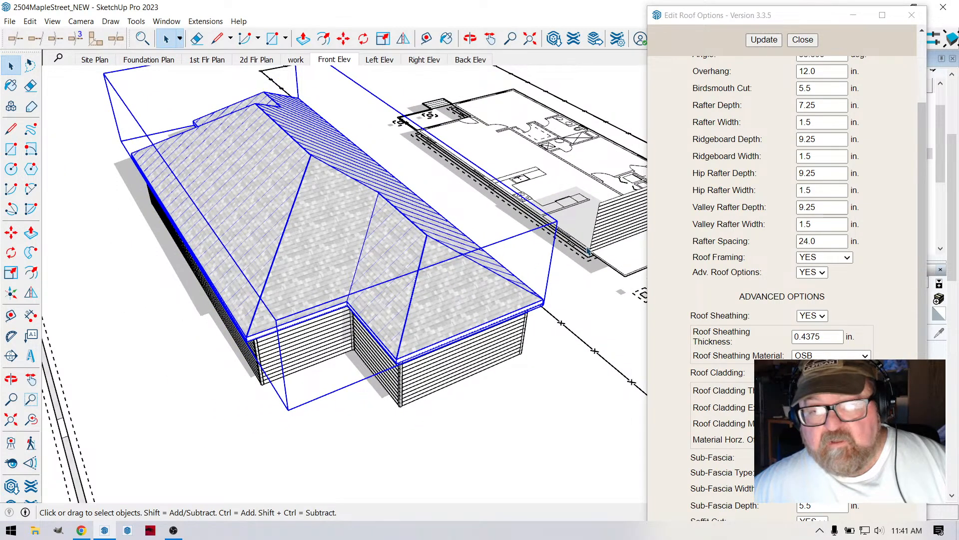
click(803, 40)
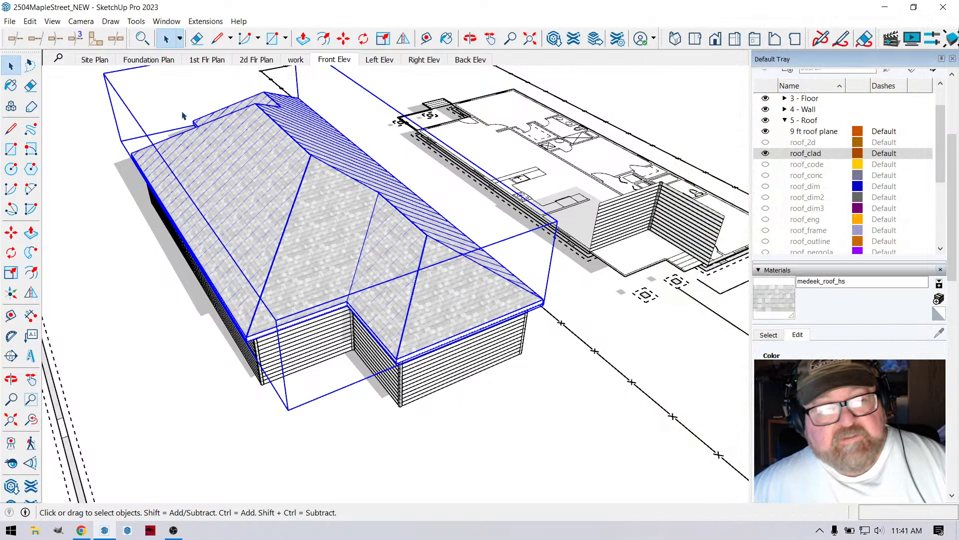
click(205, 21)
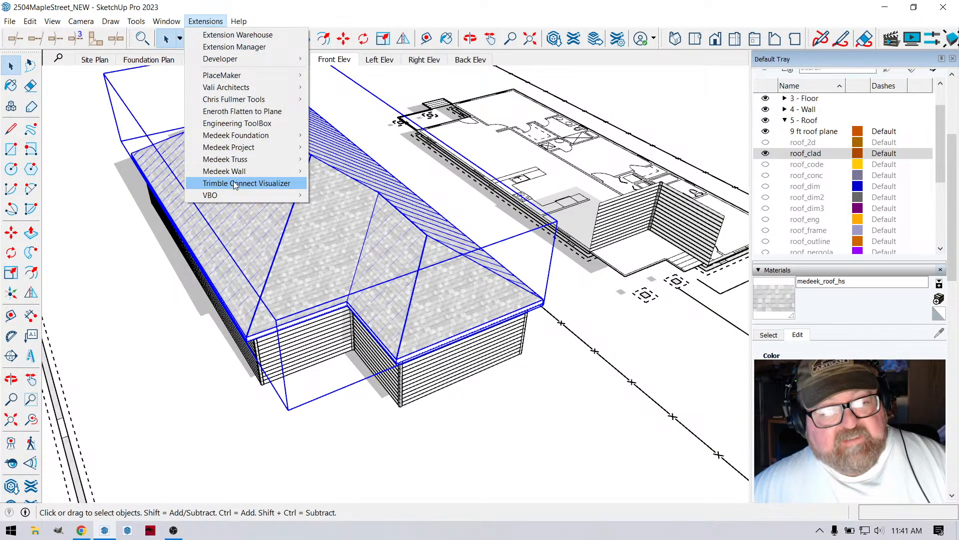
mouse_move(241, 171)
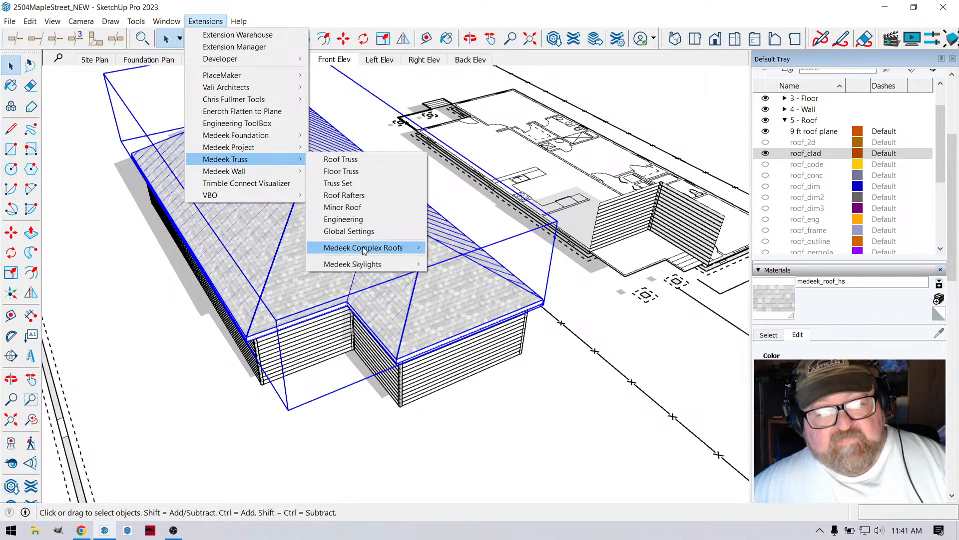
mouse_move(364, 249)
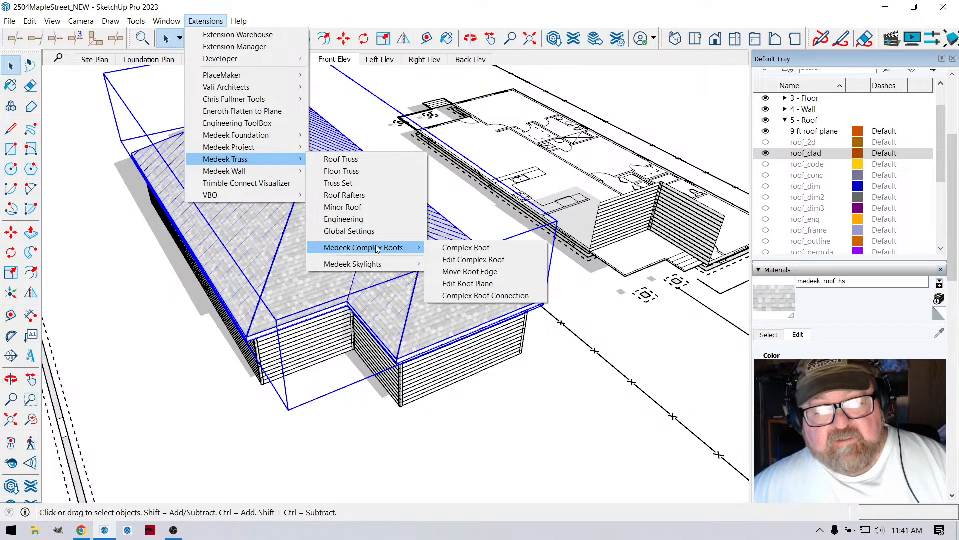
click(81, 135)
- Delete the complex roof assembly from the stepped walls
scroll(343, 274, down, 3)
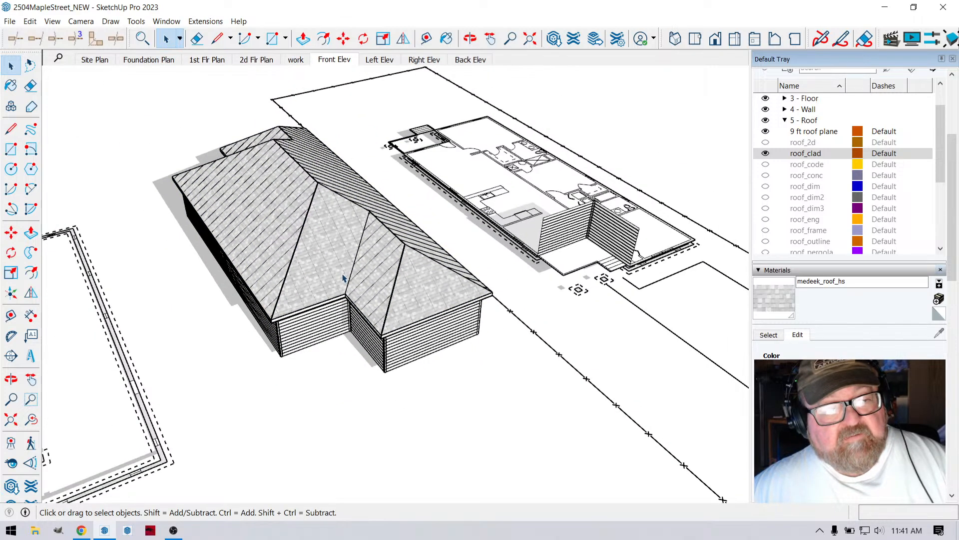
click(288, 192)
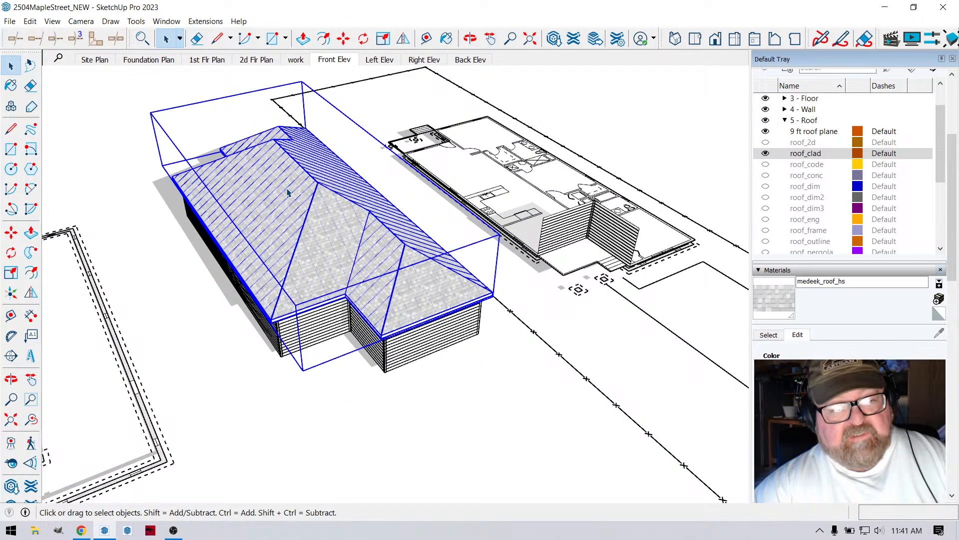
key(Delete)
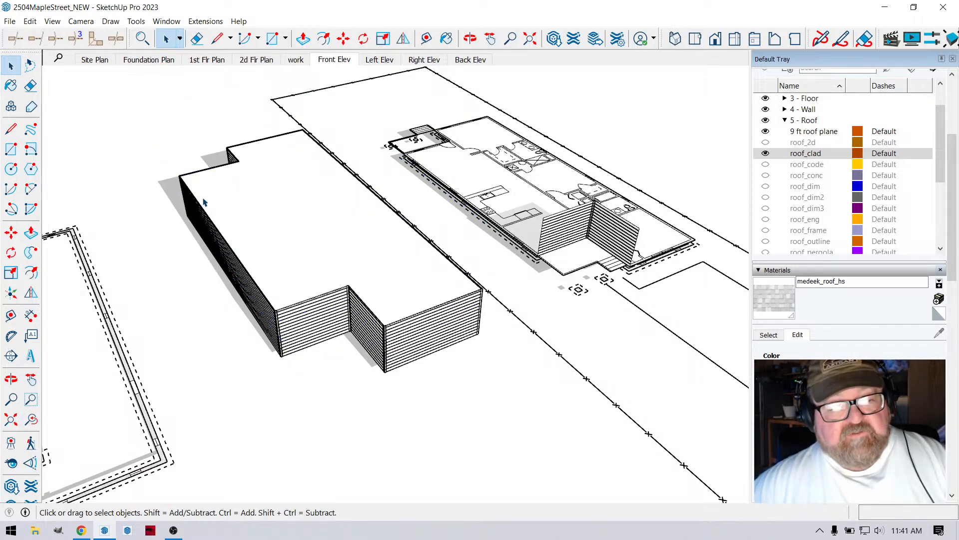
scroll(204, 202, up, 3)
- Select the flat roof plane on the walls and try to create a Medeek complex roof of the Truss type
click(406, 273)
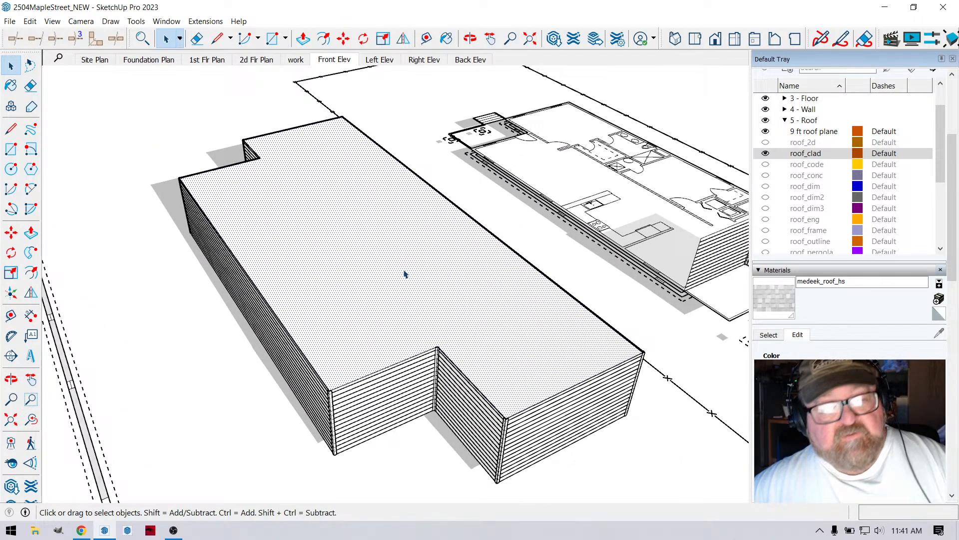
click(211, 22)
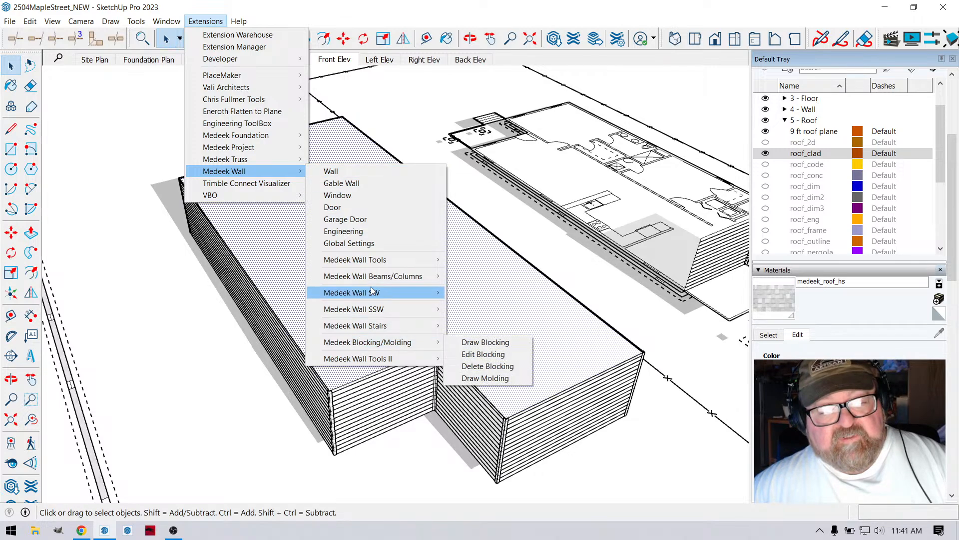
mouse_move(378, 262)
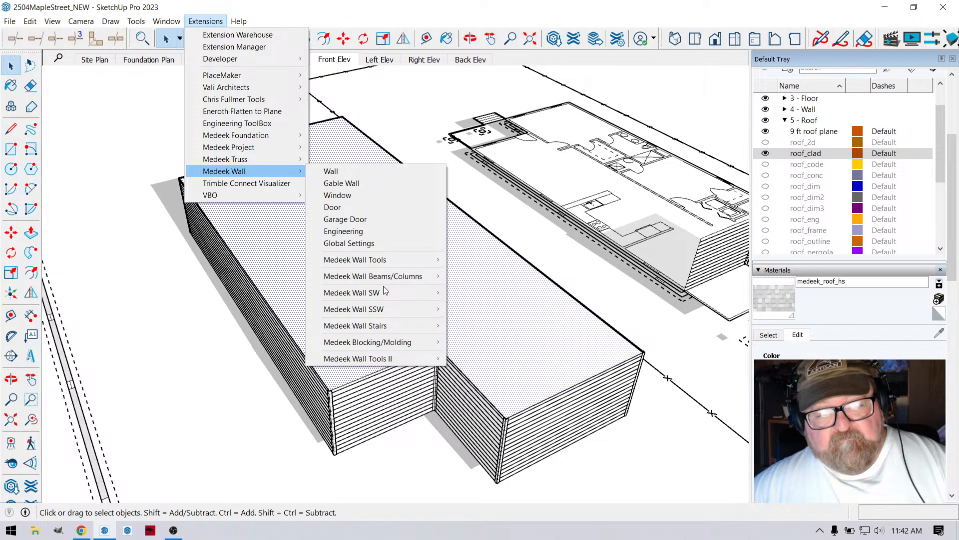
mouse_move(390, 359)
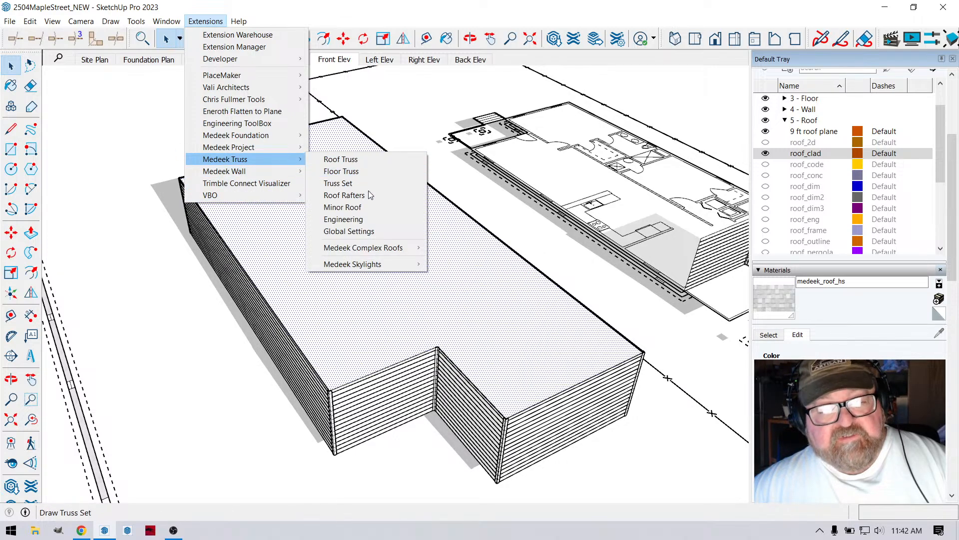
mouse_move(358, 248)
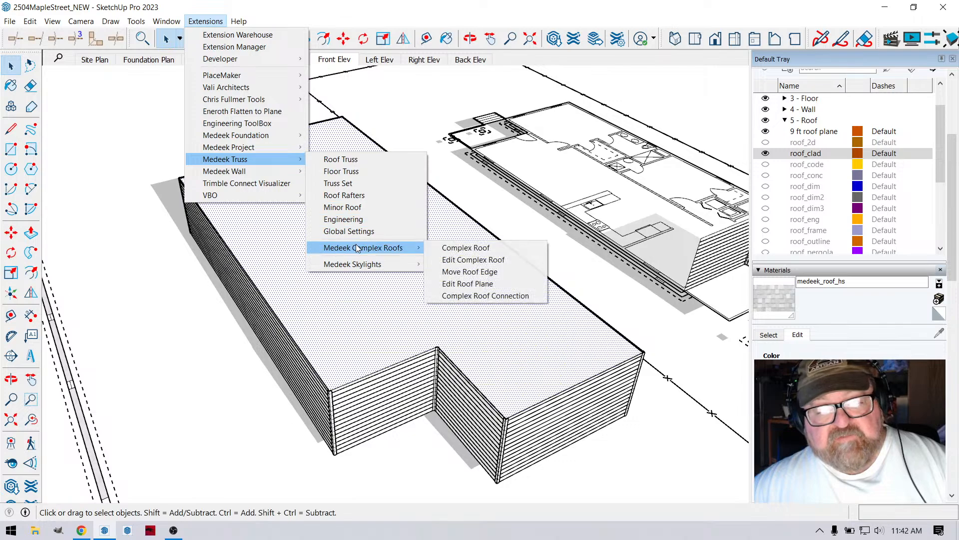
click(474, 249)
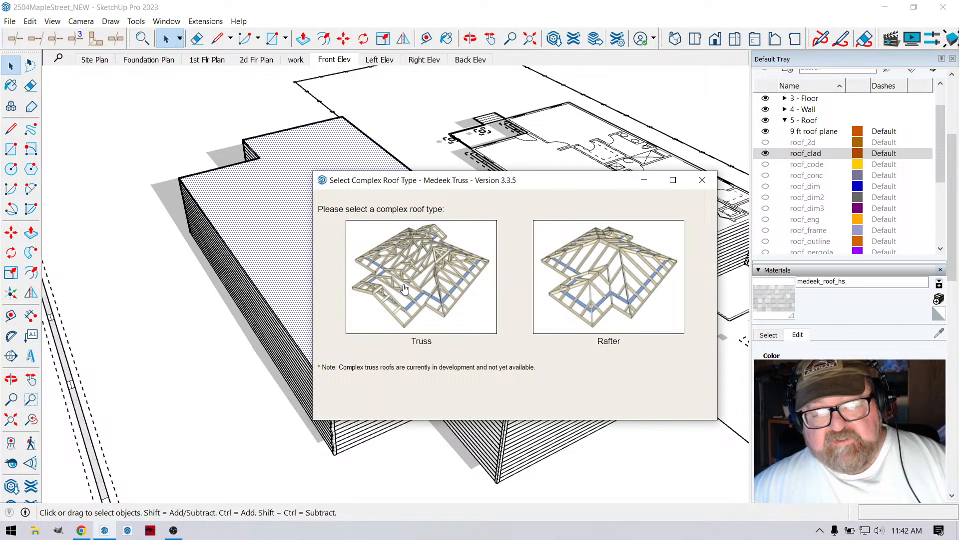
click(411, 267)
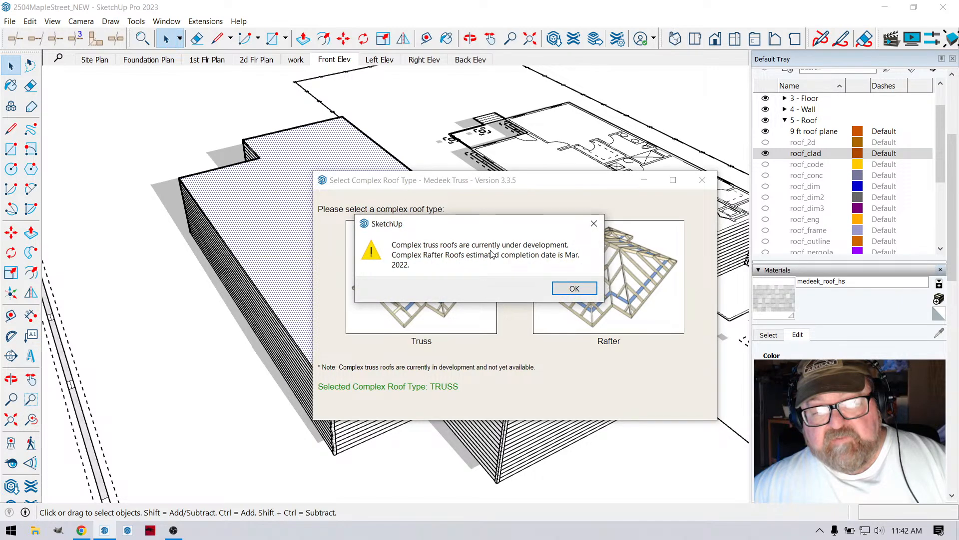
click(554, 290)
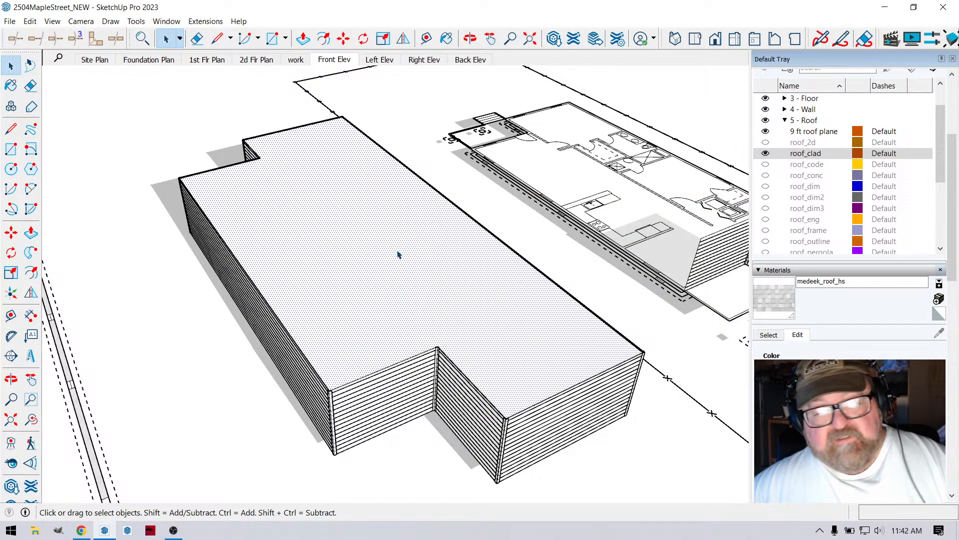
click(167, 21)
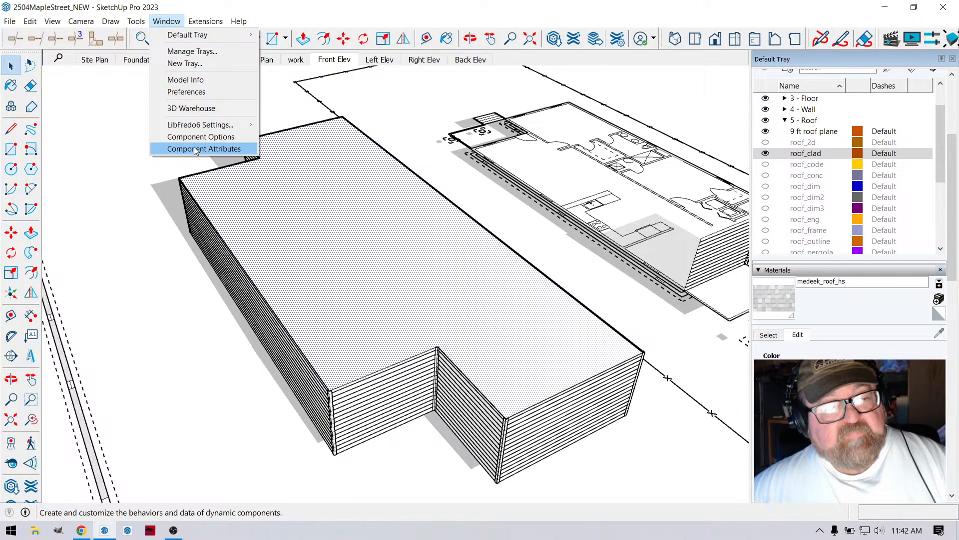
mouse_move(207, 21)
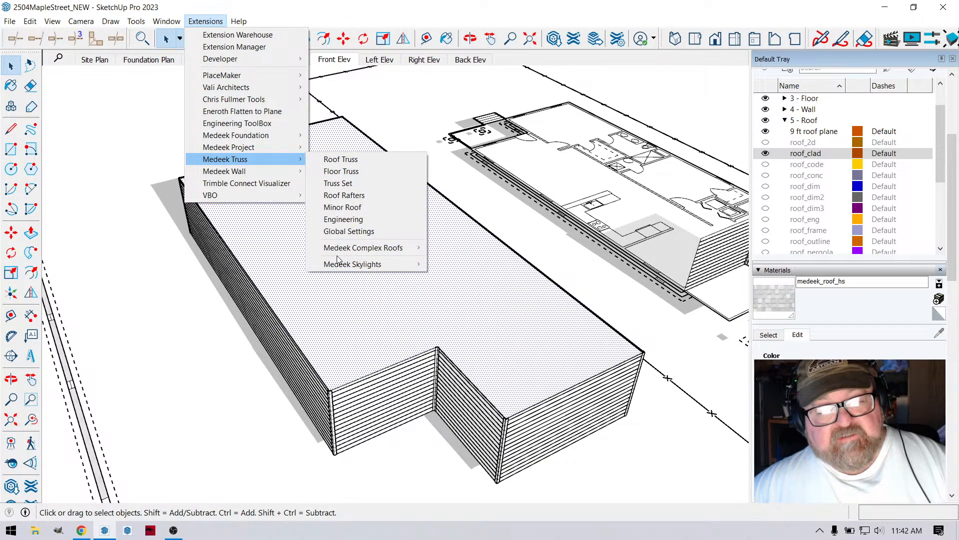
mouse_move(372, 248)
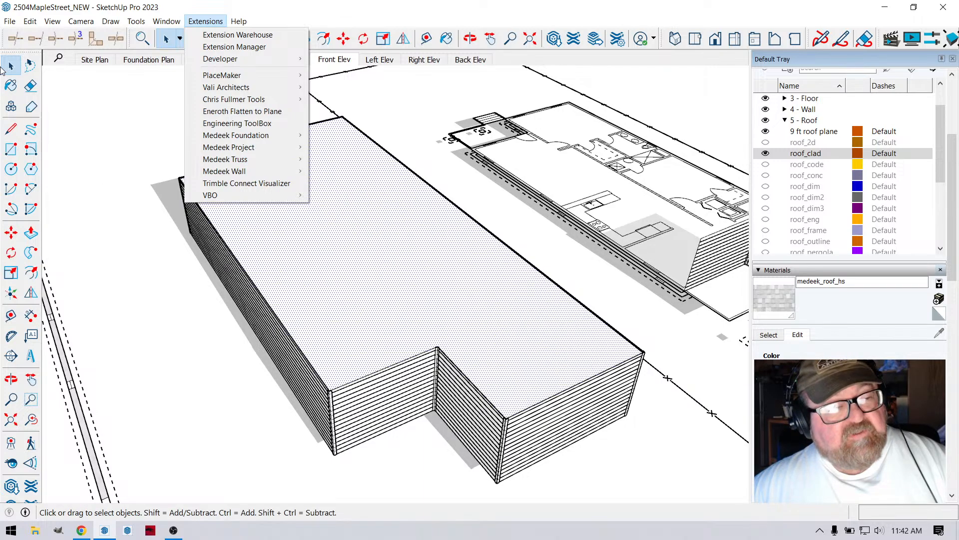
click(13, 67)
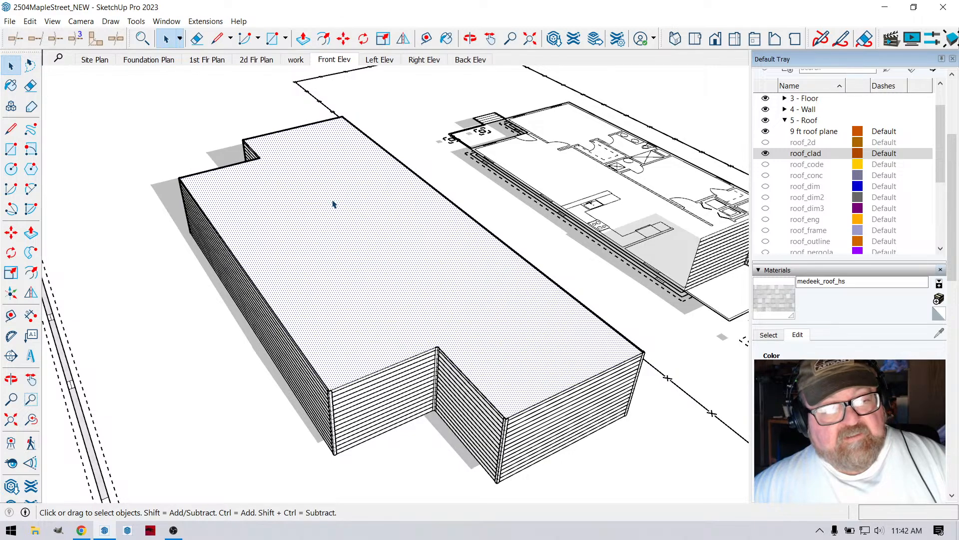
- Hide the 4 - Wall tag and select the roof plane's outline edge above the recessed front wall
click(240, 266)
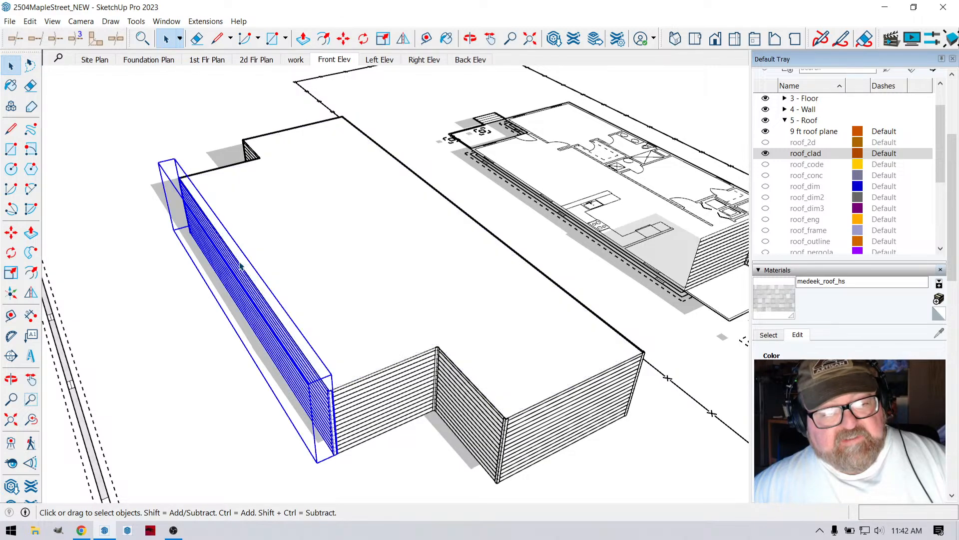
click(449, 356)
scroll(400, 340, up, 3)
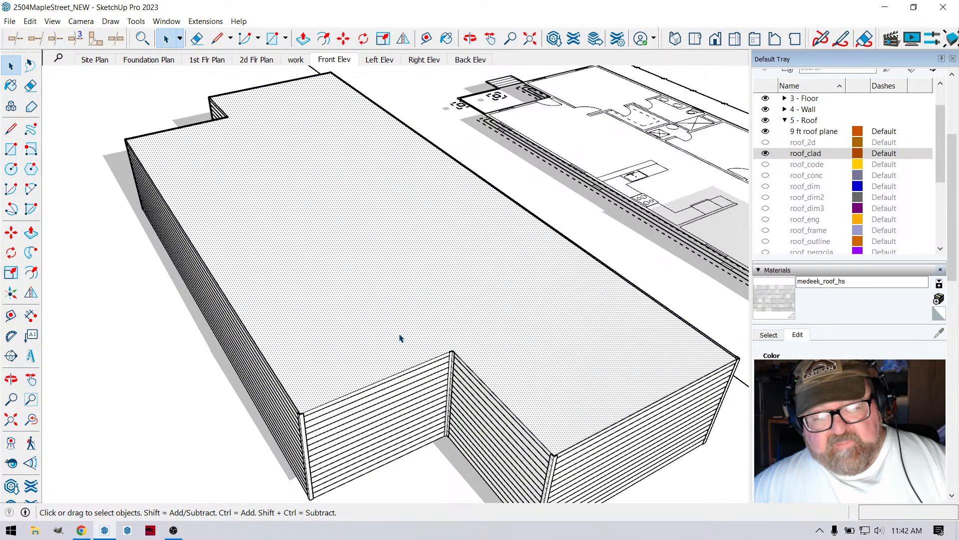
click(411, 376)
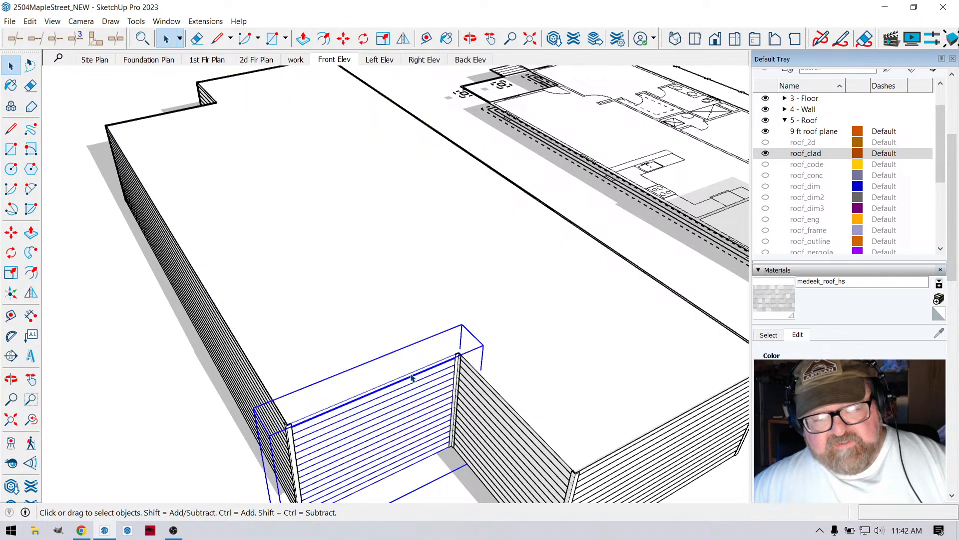
scroll(390, 300, down, 3)
click(384, 317)
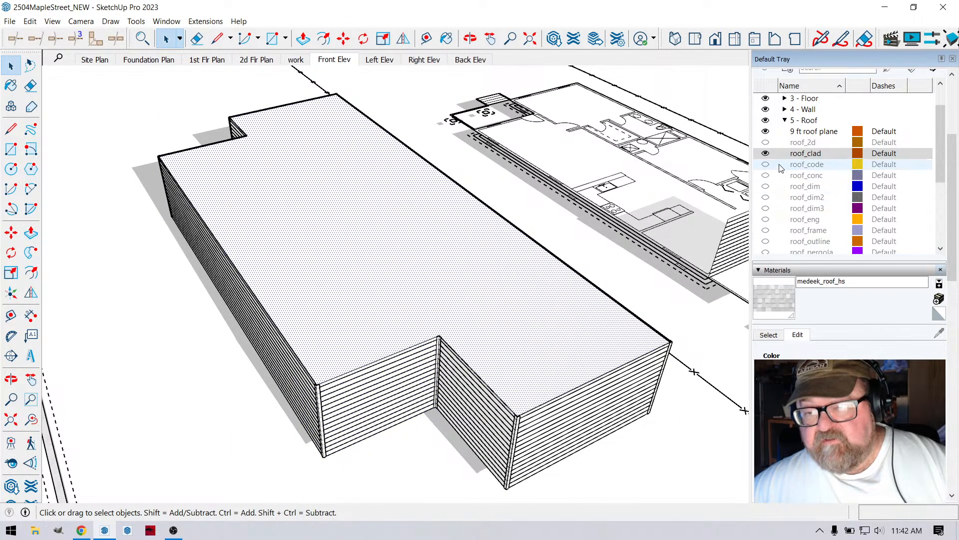
click(766, 110)
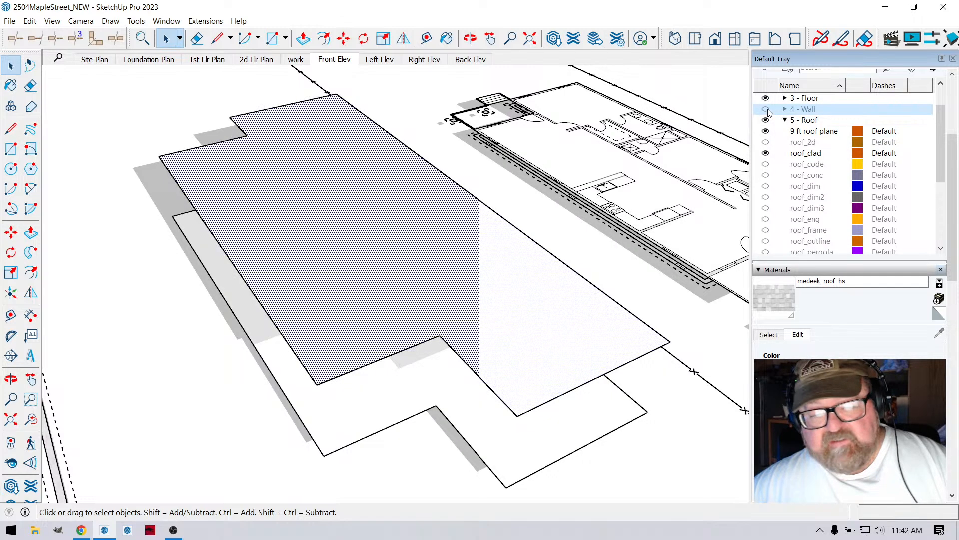
click(407, 351)
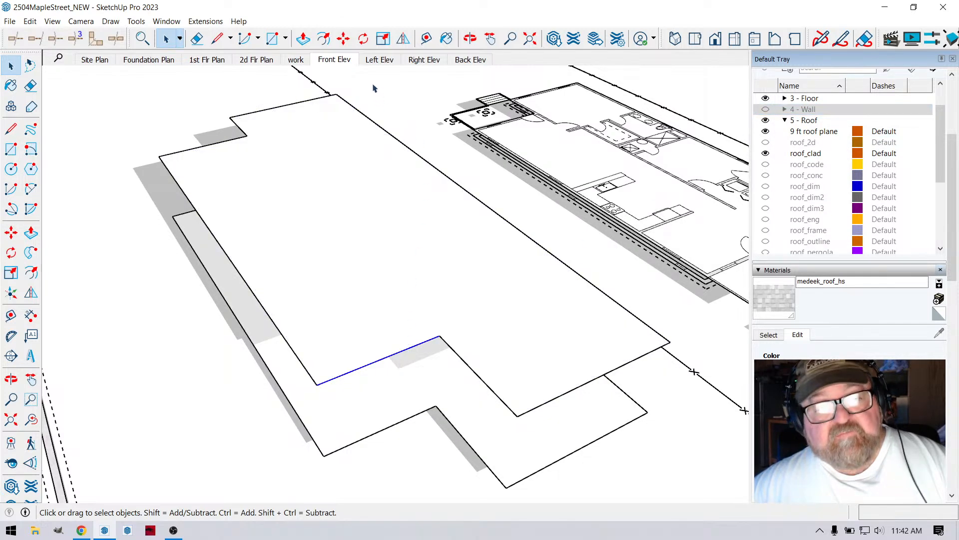
click(343, 39)
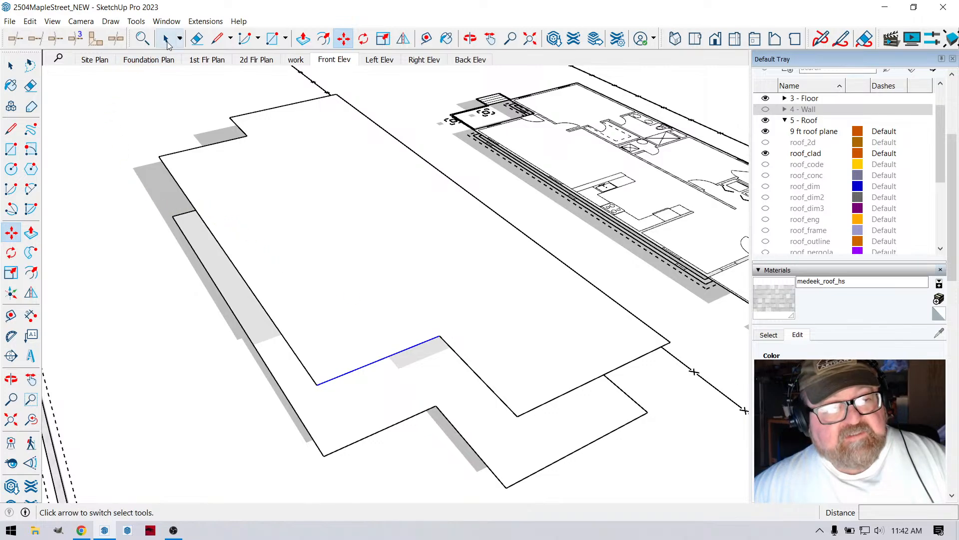
click(167, 42)
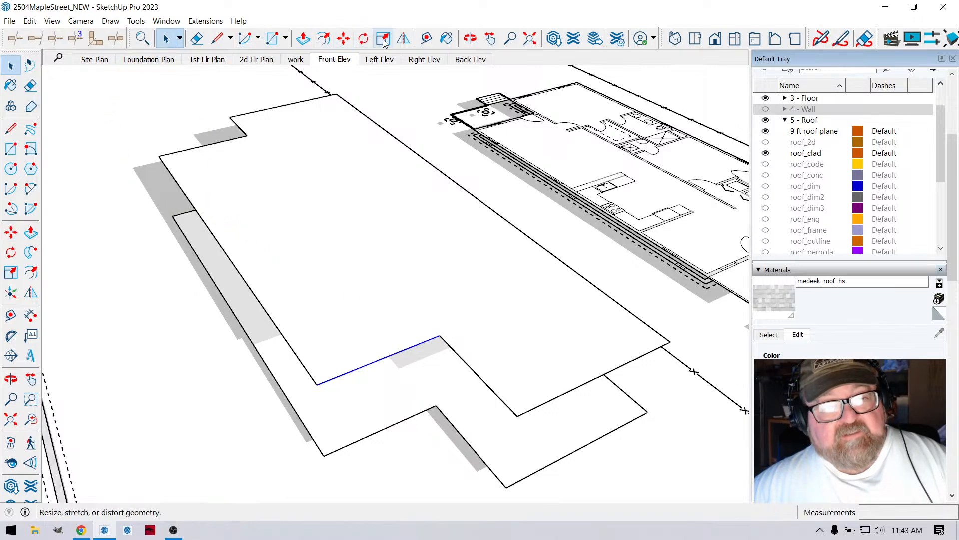
- Place a guide across the roof plane, parallel to its end edge at a distance of 32' 8"
scroll(328, 295, down, 2)
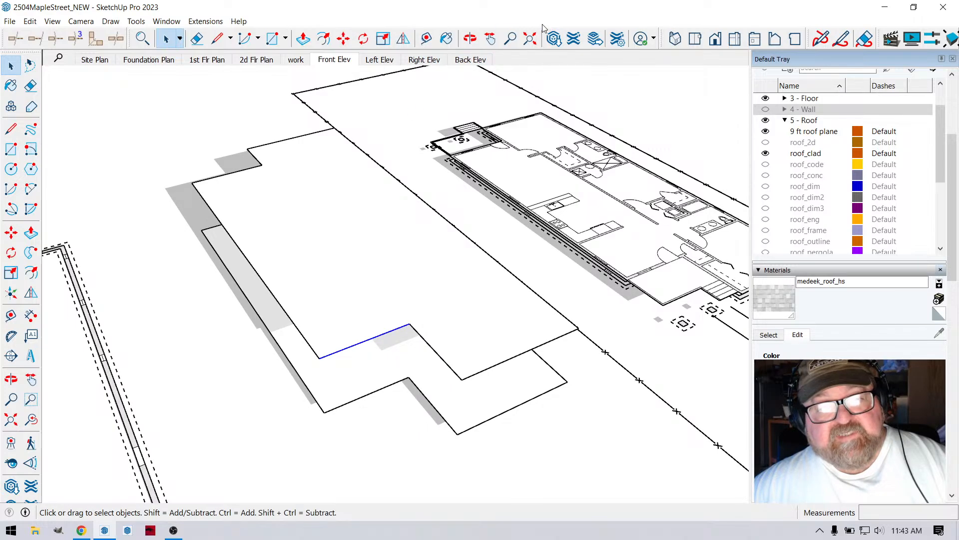
click(469, 39)
drag(280, 260, 216, 295)
drag(408, 225, 426, 199)
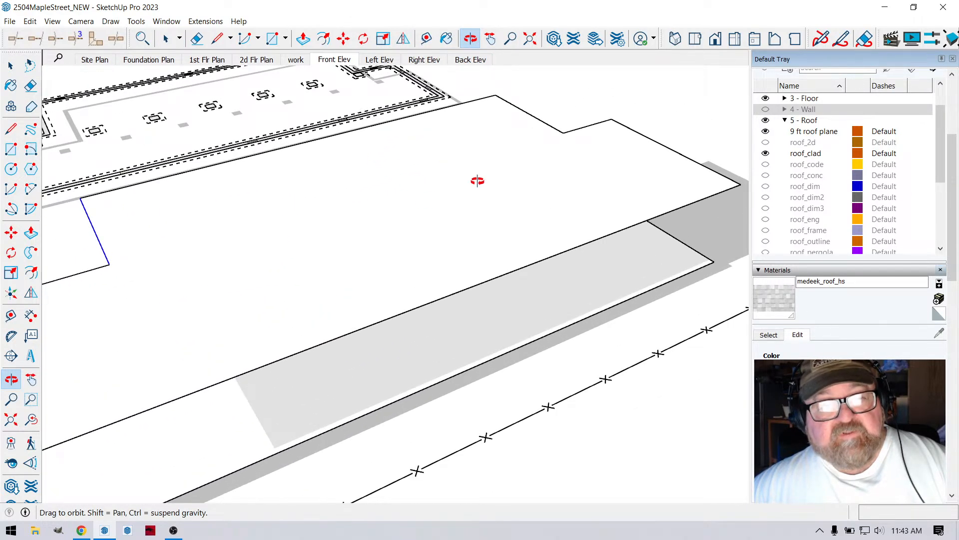
drag(475, 178, 415, 109)
click(427, 39)
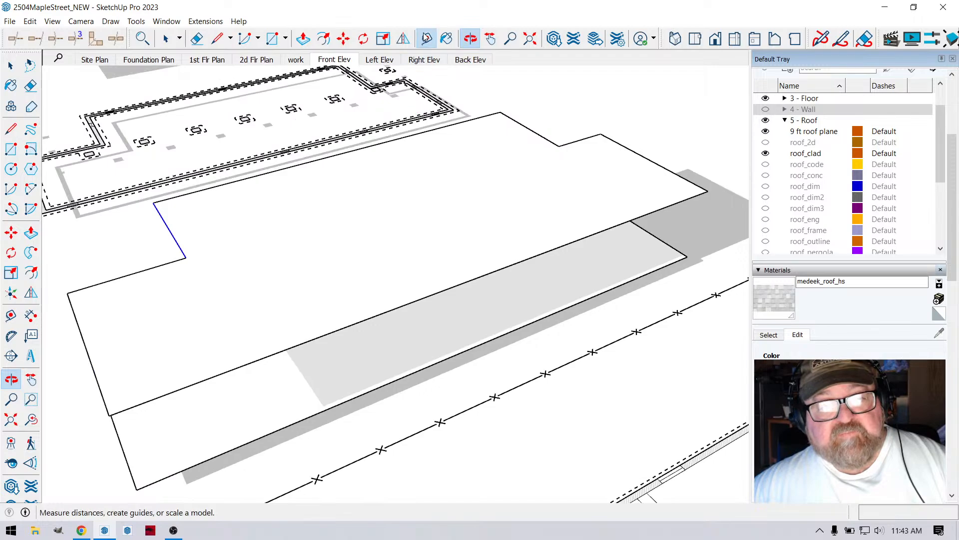
click(93, 370)
click(468, 274)
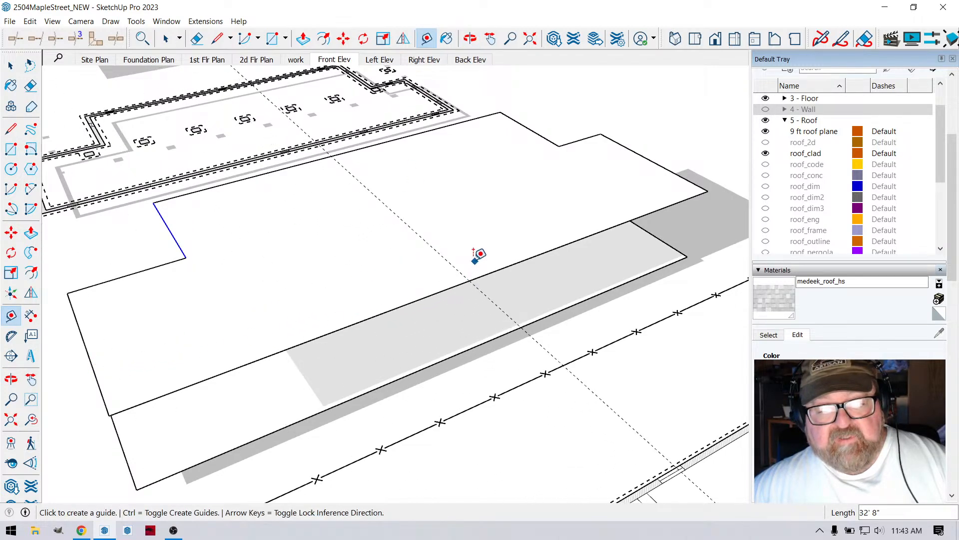
- Place two more parallel guides across the roof plane, offset 10' to each side of the middle guide
click(449, 262)
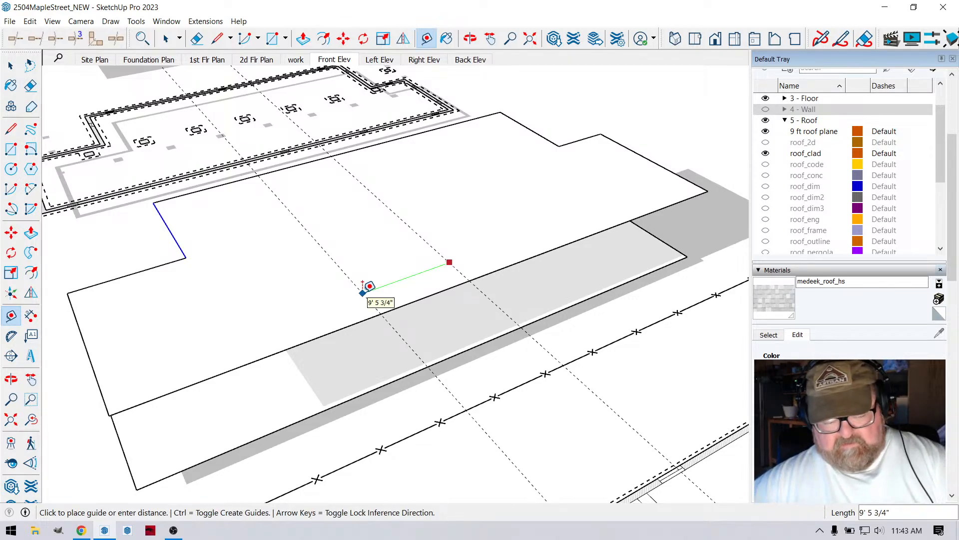
text(10)
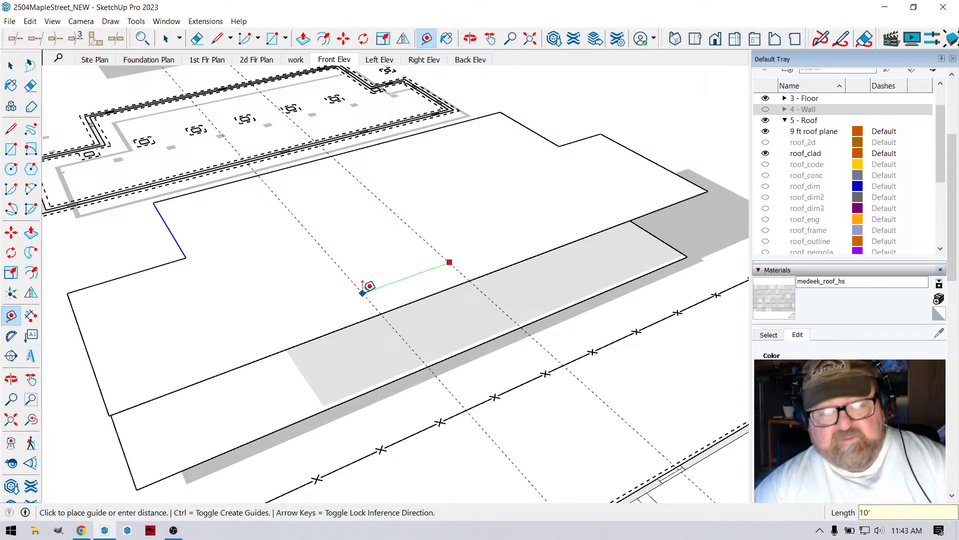
key(Return)
click(445, 259)
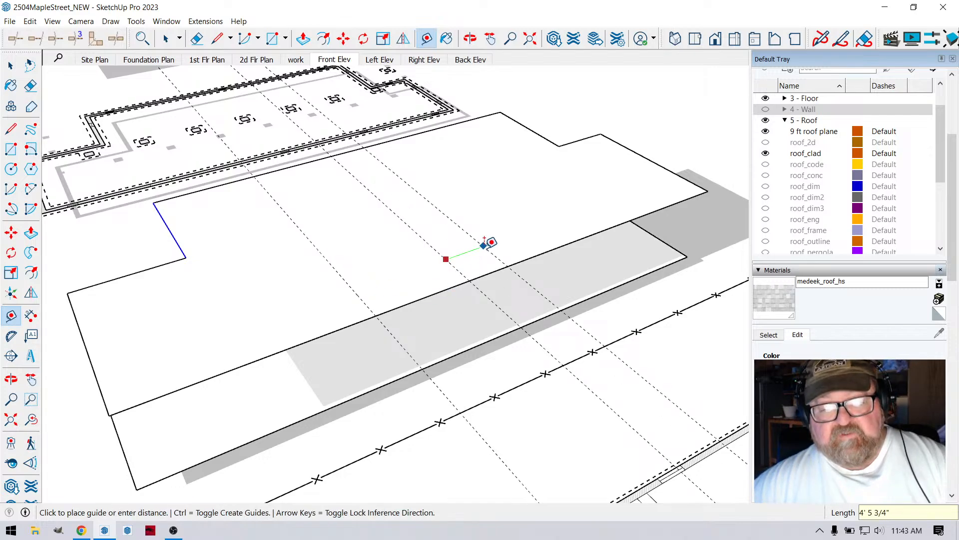
key(Escape)
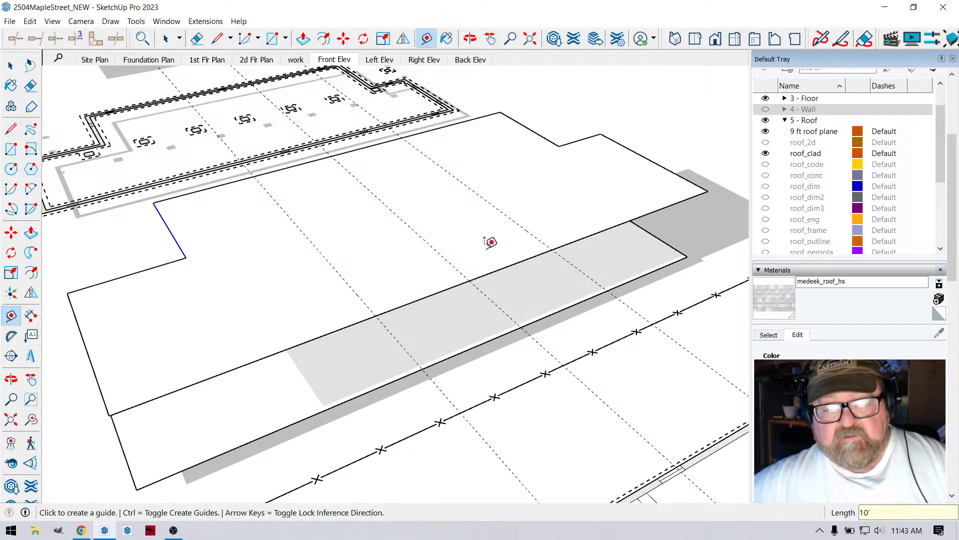
click(218, 38)
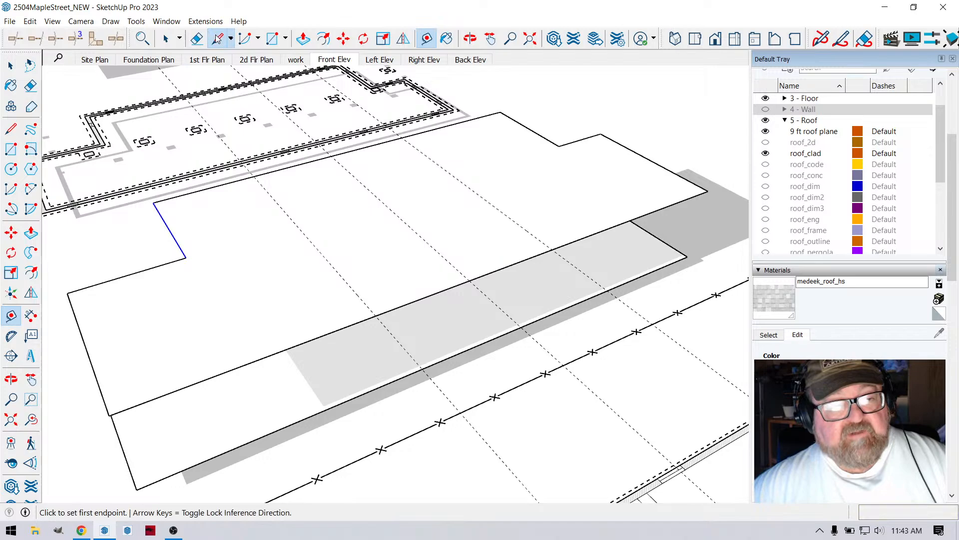
click(375, 315)
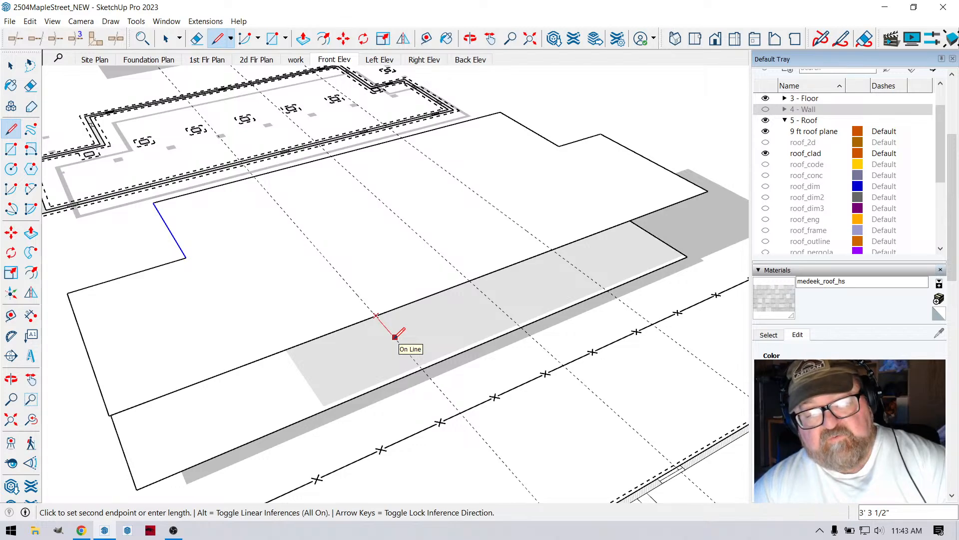
text(24)
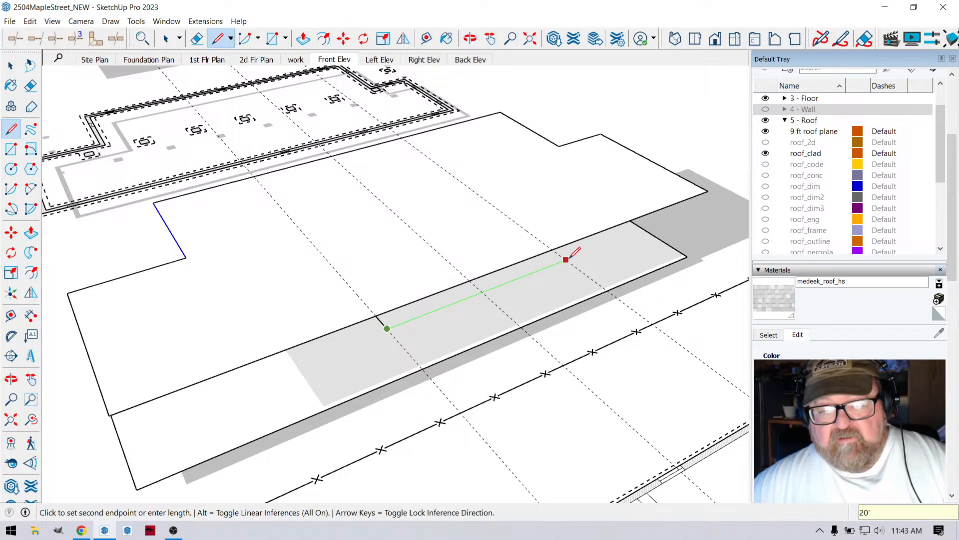
key(Escape)
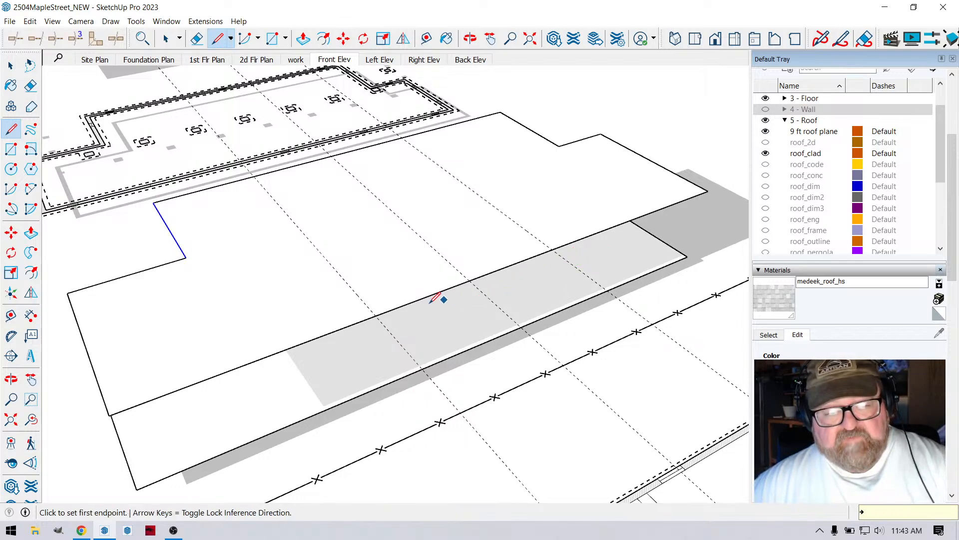
click(376, 315)
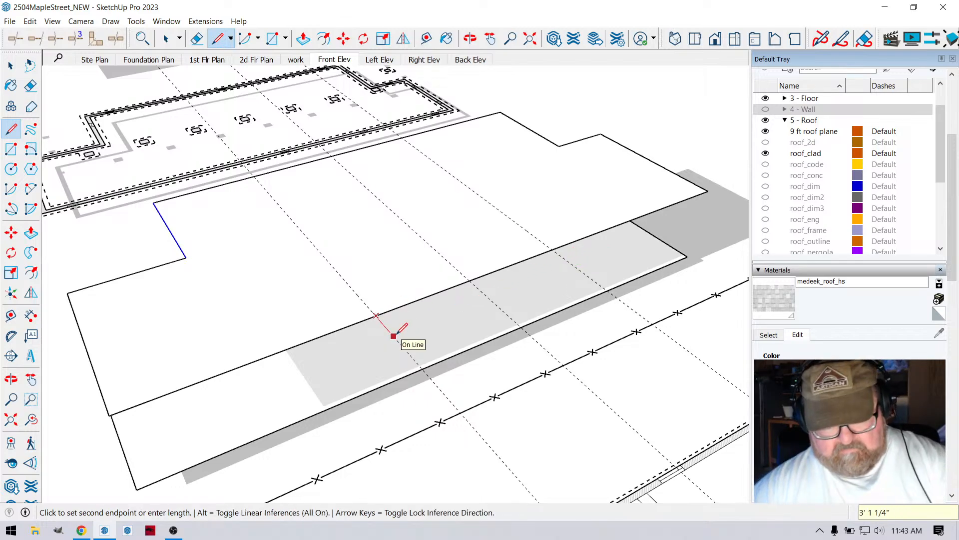
text(4')
key(Return)
key(Escape)
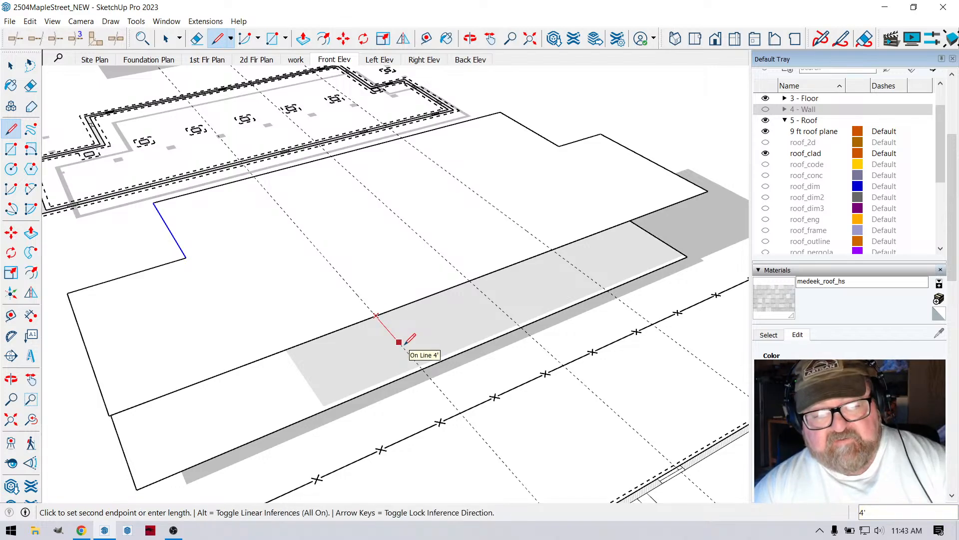
key(Return)
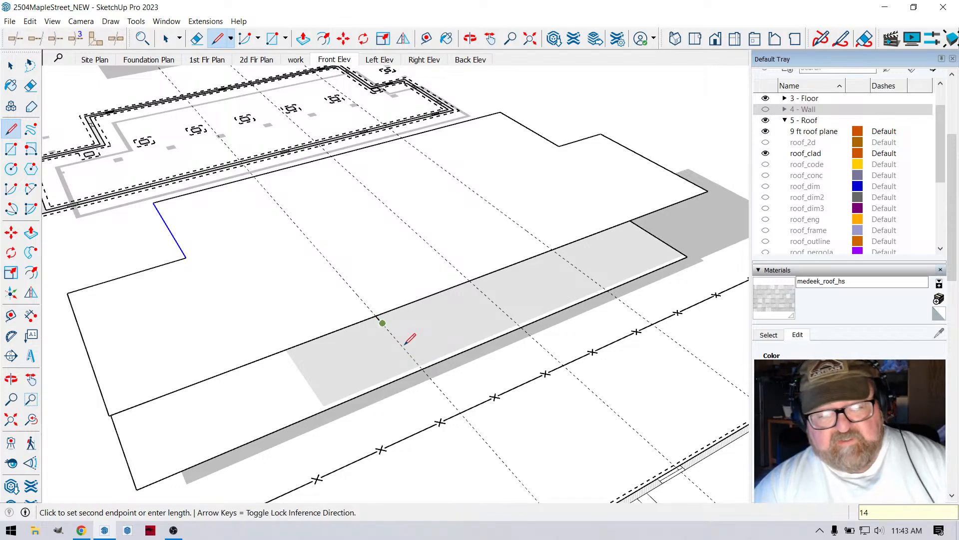
key(Escape)
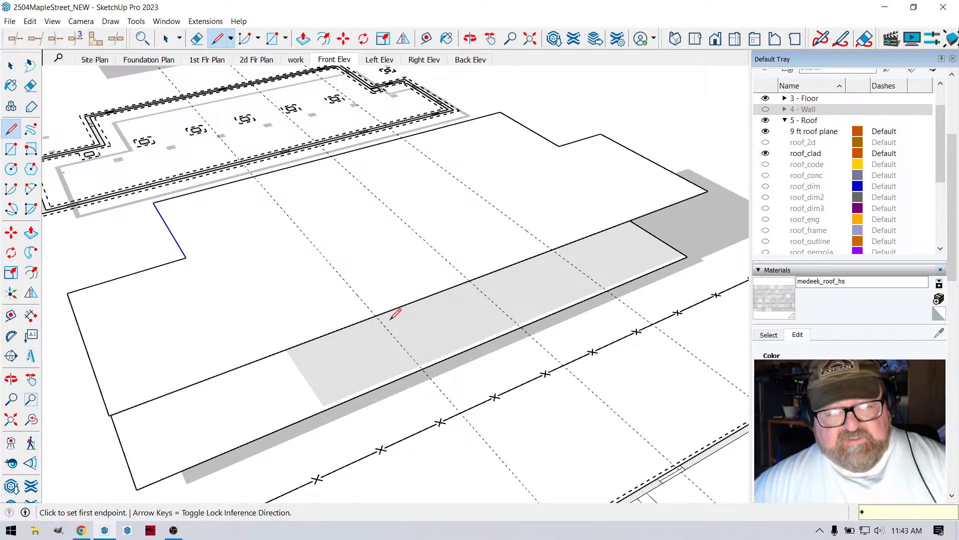
- Draw a projection 24" deep and 20' wide off the roof plane's long edge between the outer guides, and erase the dividing line
click(375, 315)
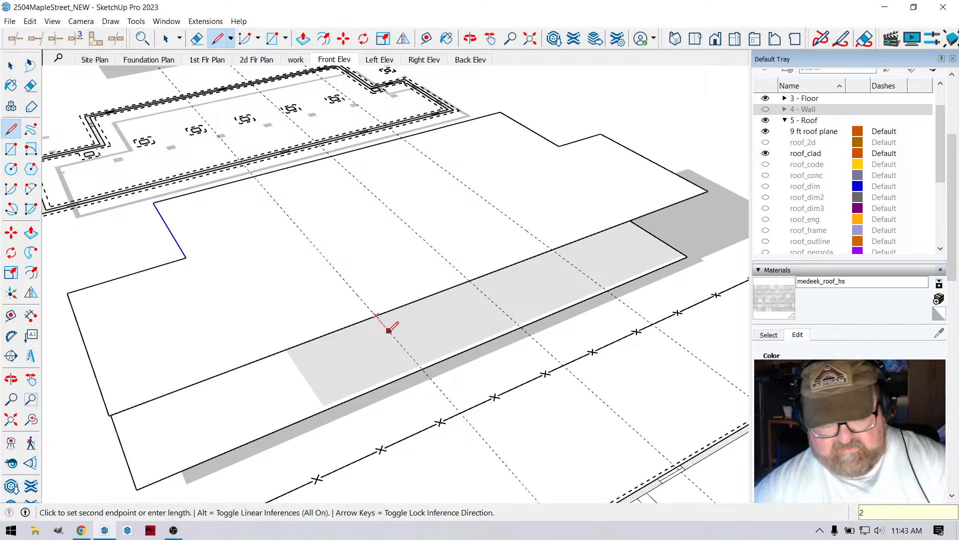
text(24)
key(Return)
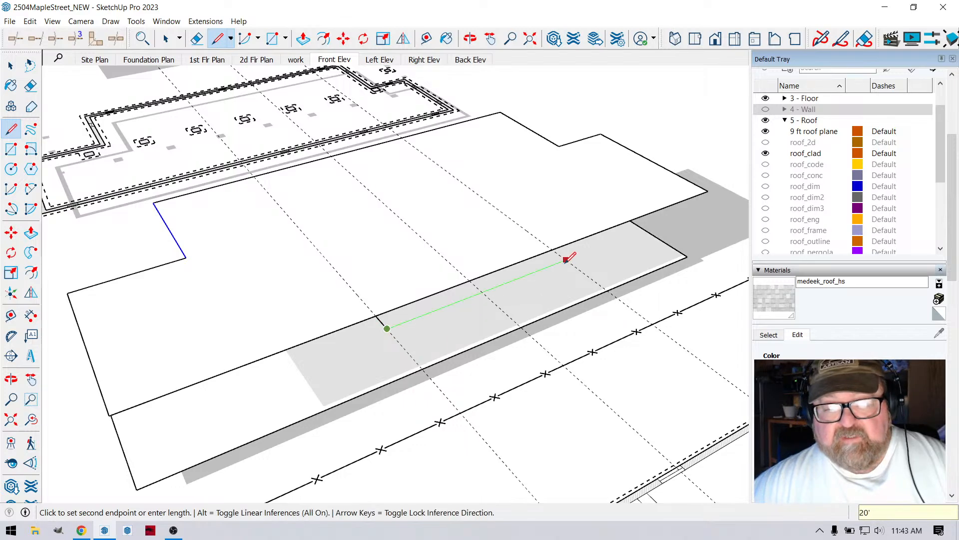
click(566, 260)
click(553, 248)
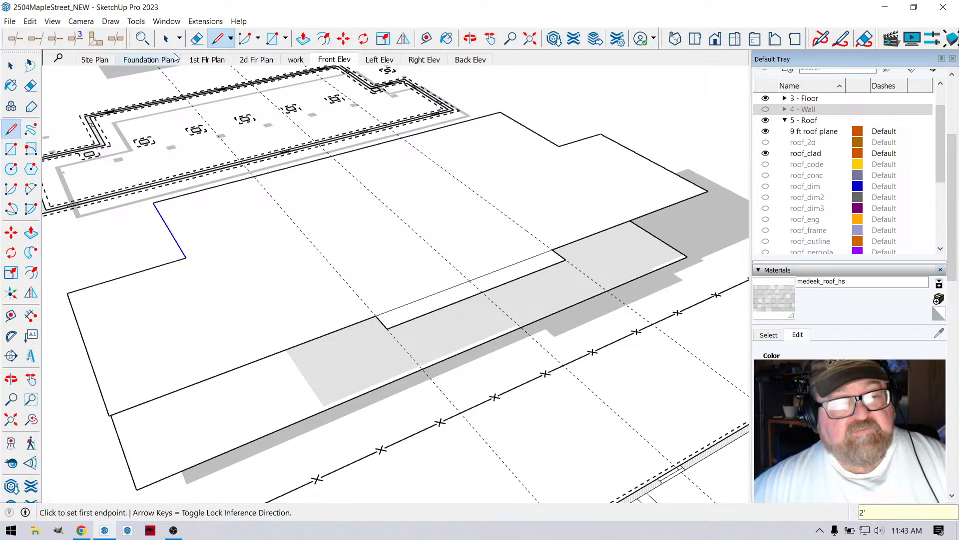
click(197, 38)
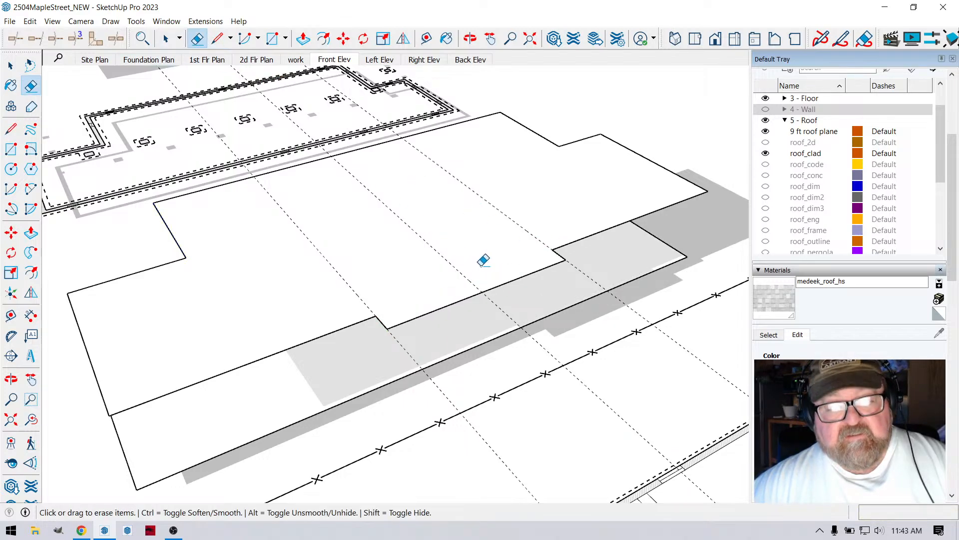
- Select the roof plane face with its new projection and delete all guides from the model
click(470, 39)
drag(448, 199, 499, 225)
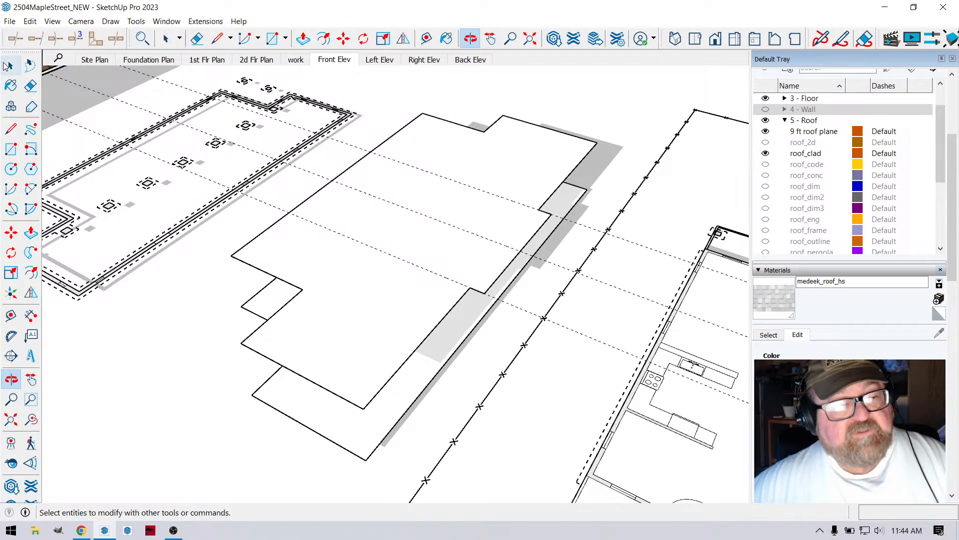
click(166, 39)
click(365, 210)
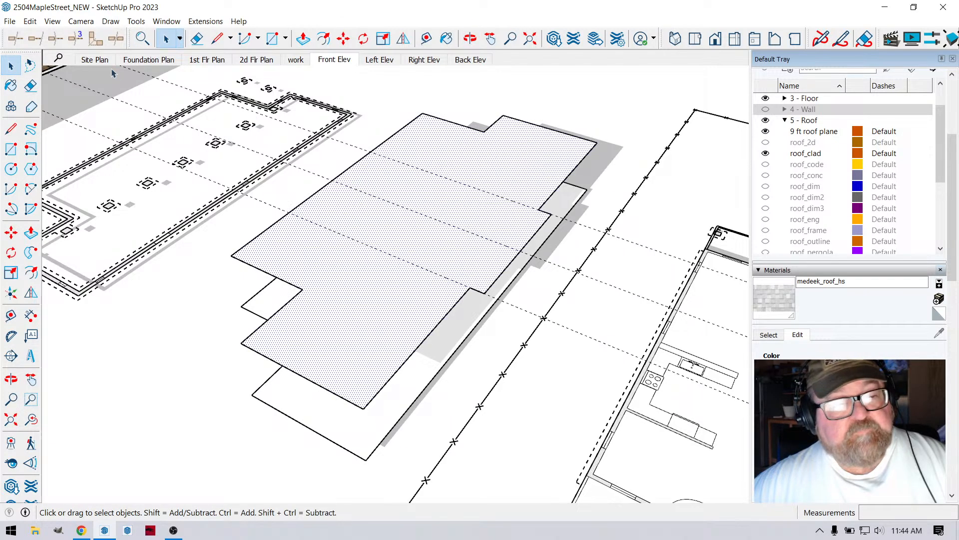
click(30, 21)
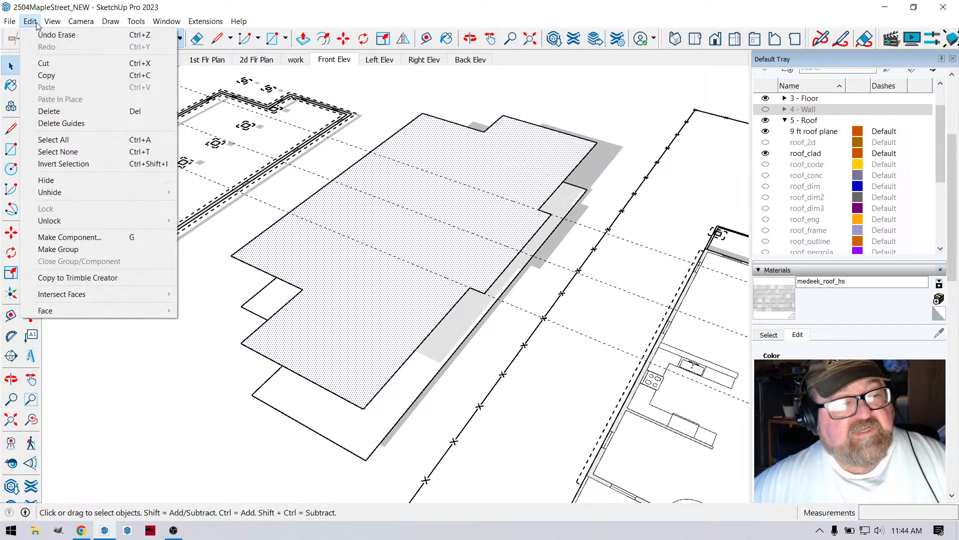
click(62, 122)
- Create a Medeek complex roof of the Rafter type on the roof plane, with an 8:12 pitch and 12 in. overhang
click(205, 21)
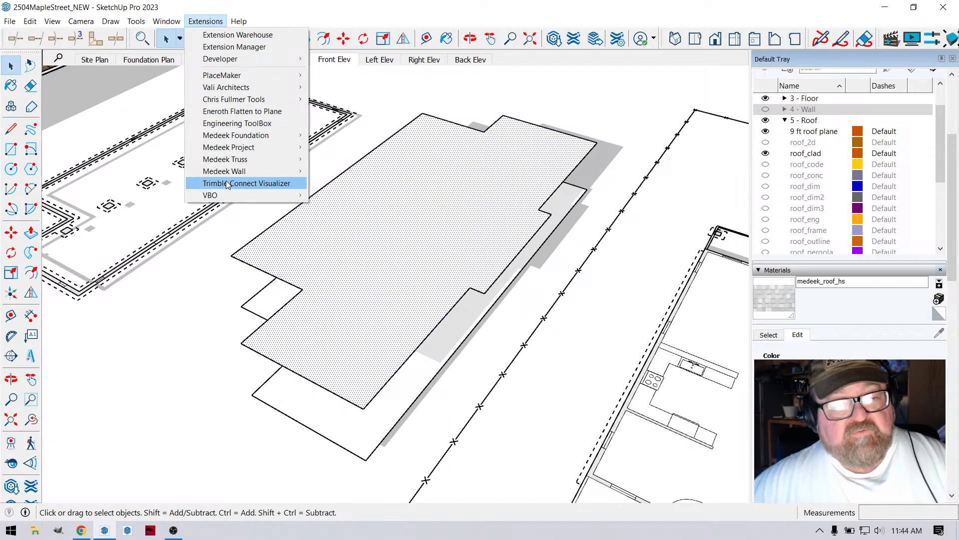
mouse_move(245, 163)
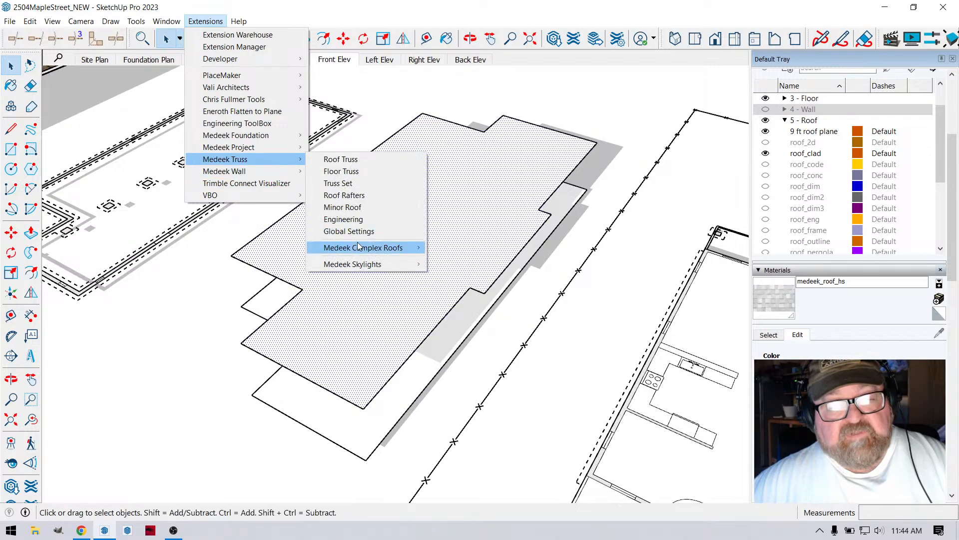
mouse_move(360, 248)
click(468, 251)
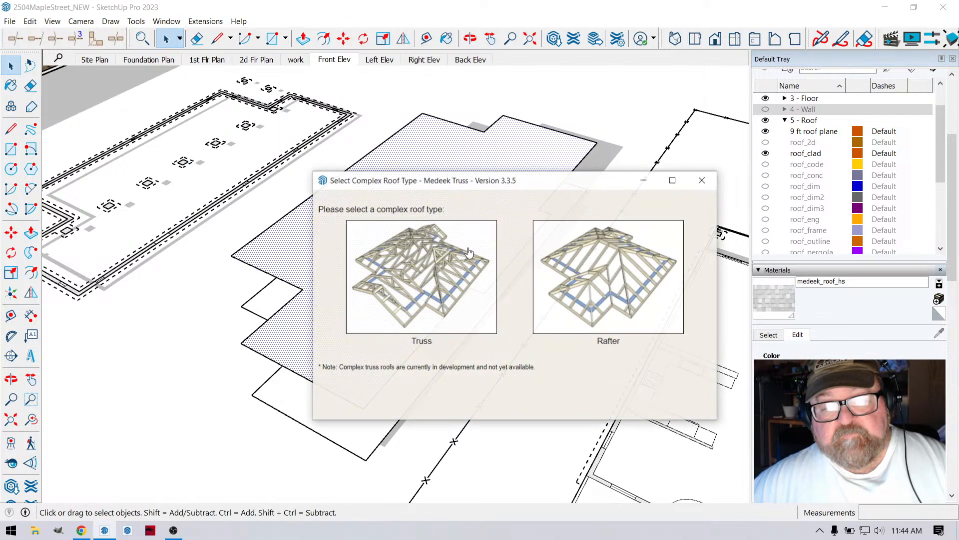
click(600, 280)
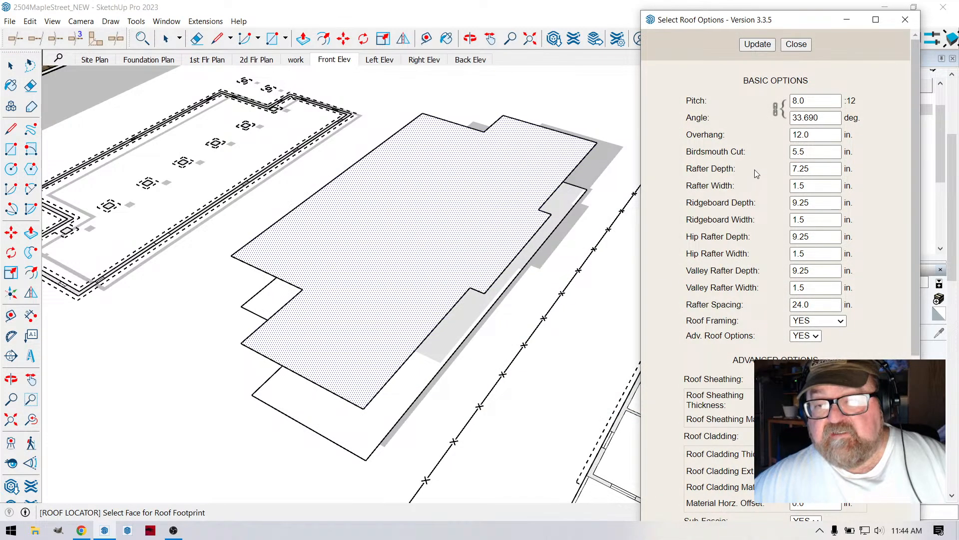
scroll(742, 194, down, 3)
scroll(759, 93, up, 3)
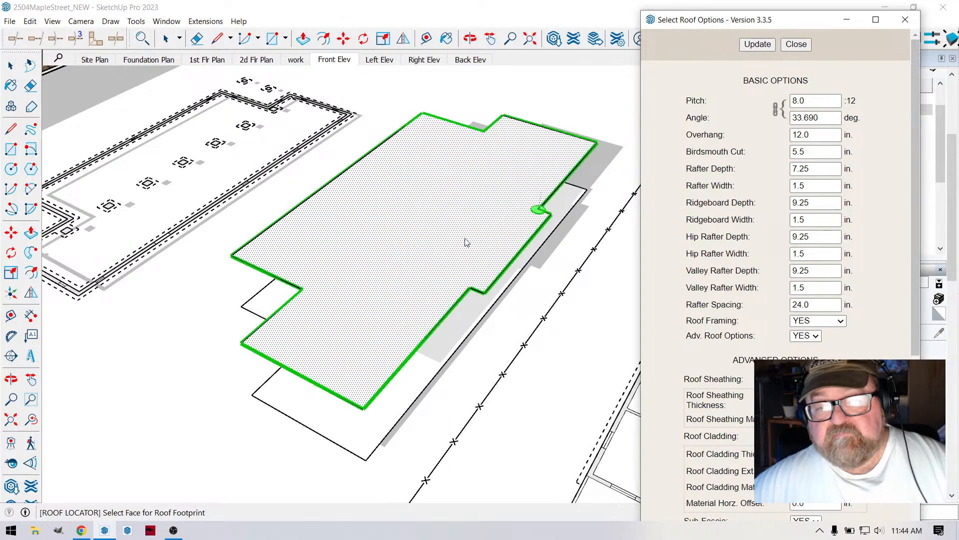
click(308, 293)
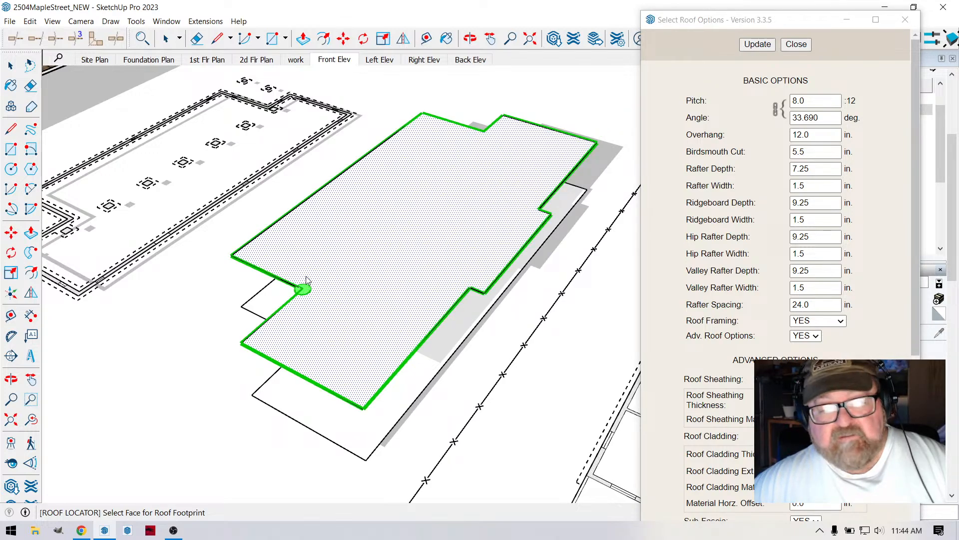
click(310, 278)
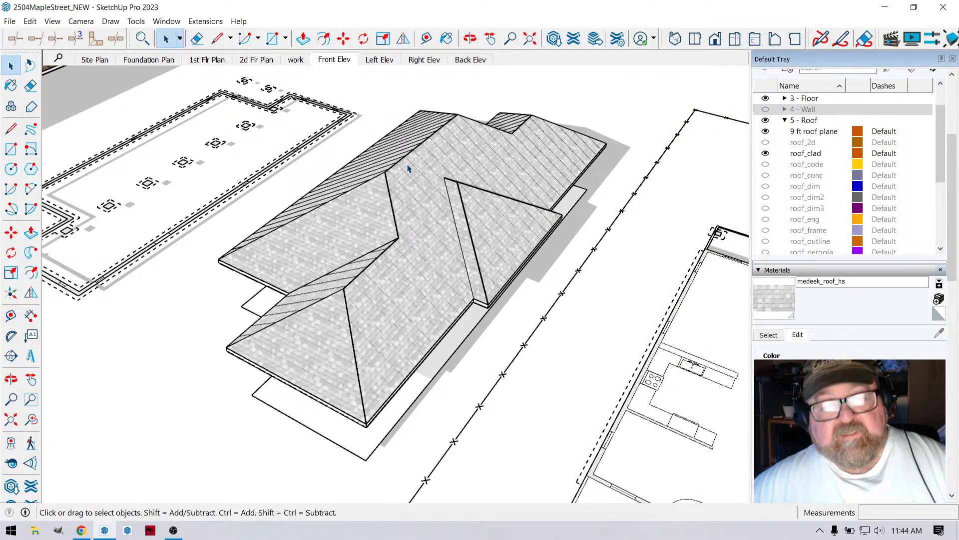
- Collapse the 5 - Roof tag folder, show the ski_prop_lines tag, and inspect the new roof against the property lines
click(470, 39)
drag(450, 225, 556, 262)
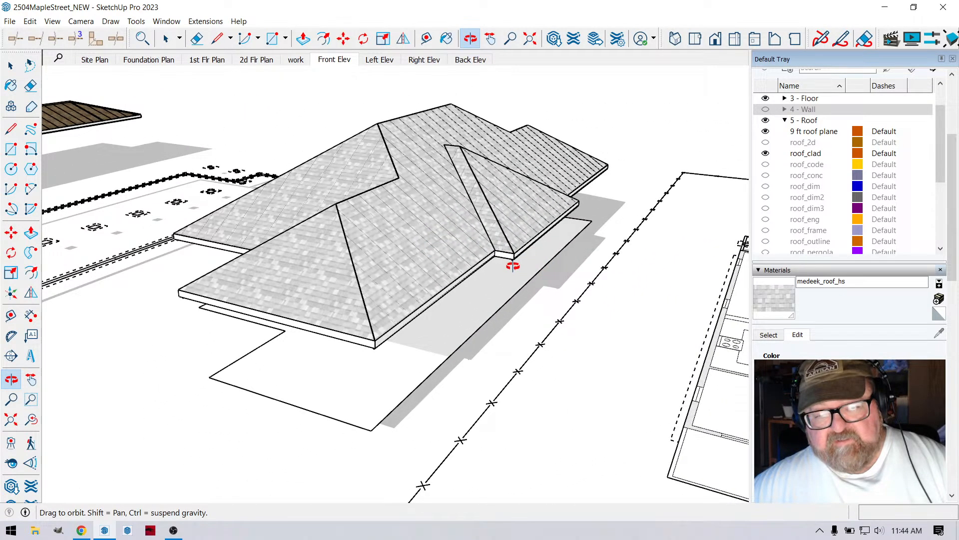
drag(524, 295, 575, 280)
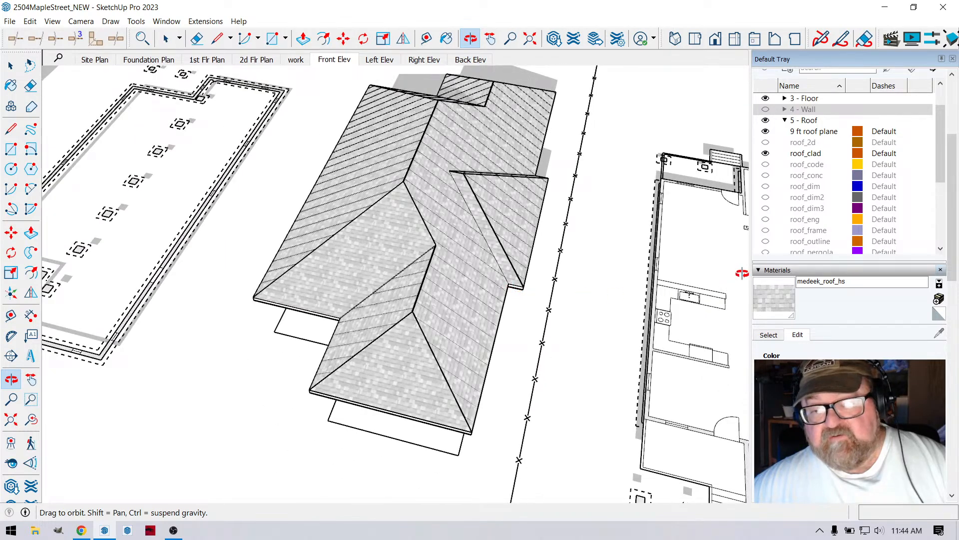
scroll(783, 200, down, 1)
scroll(782, 165, up, 2)
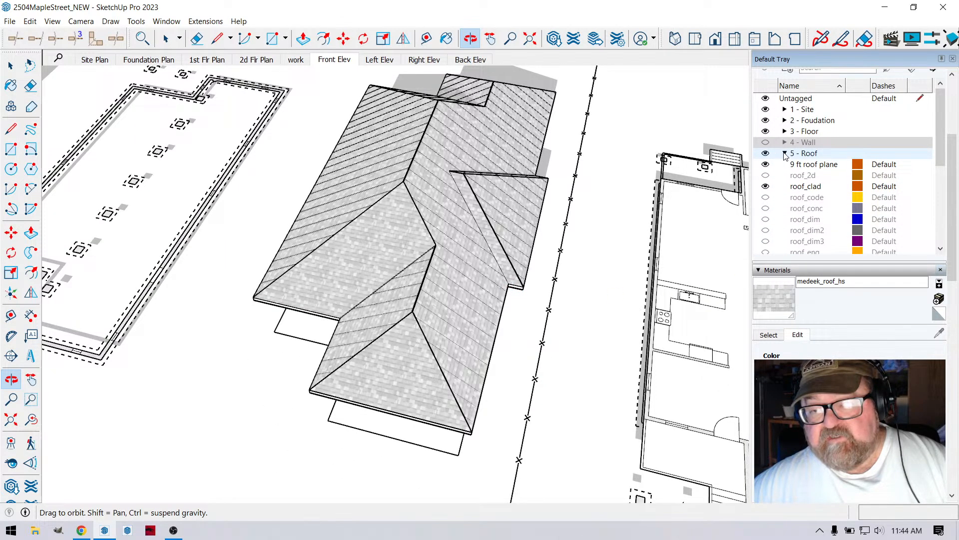
click(785, 154)
click(766, 222)
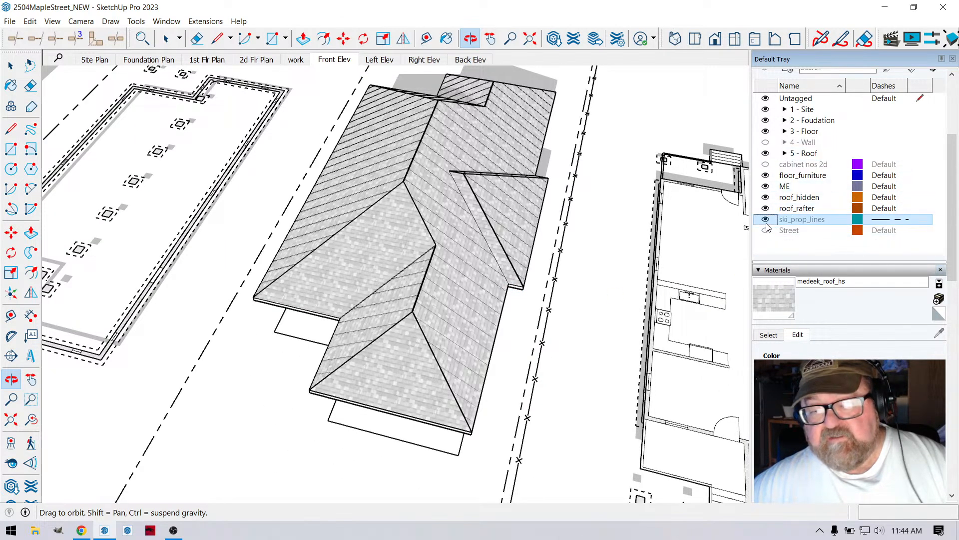
drag(558, 231, 606, 229)
drag(484, 186, 605, 420)
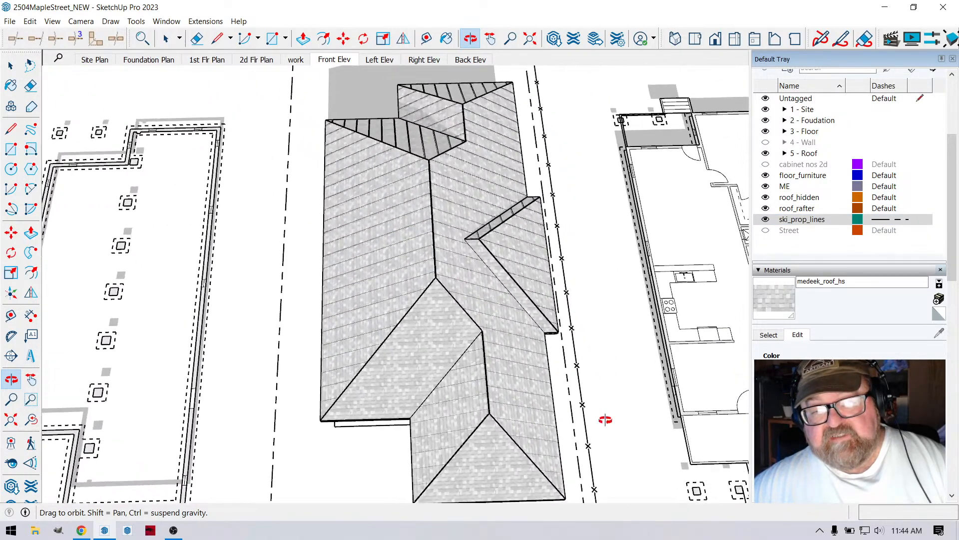
- Set the pitch of the complex roof to 12:12 and update the roof assembly
scroll(610, 417, up, 3)
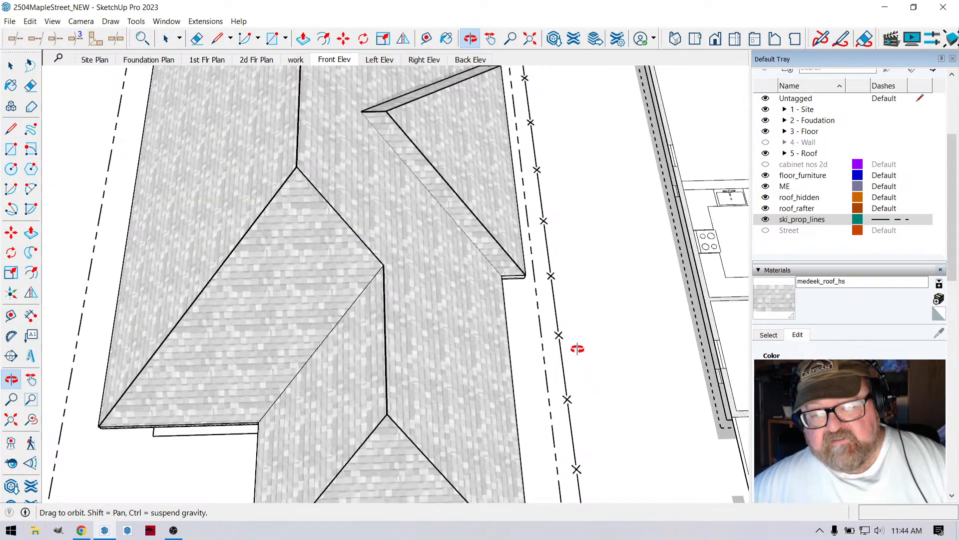
scroll(567, 167, down, 5)
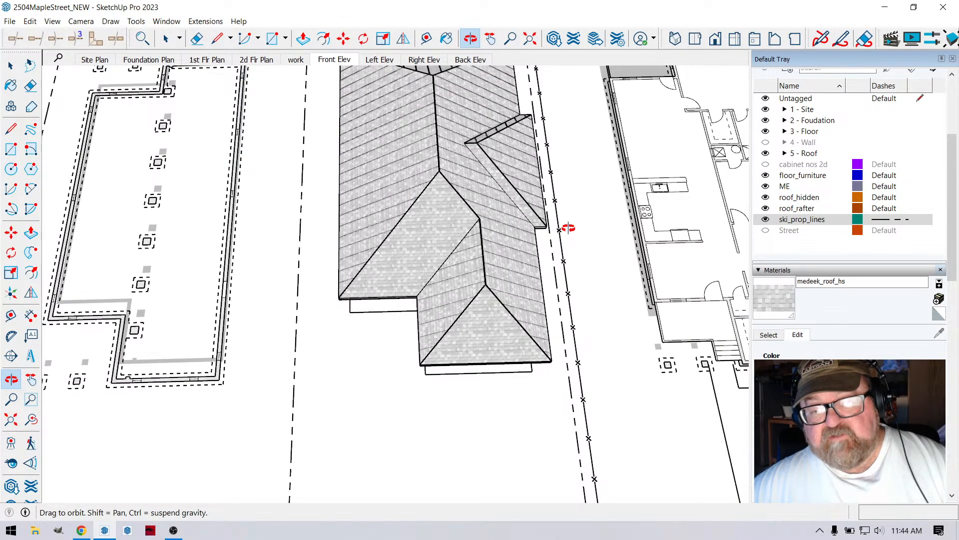
scroll(558, 252, down, 2)
drag(559, 253, 667, 153)
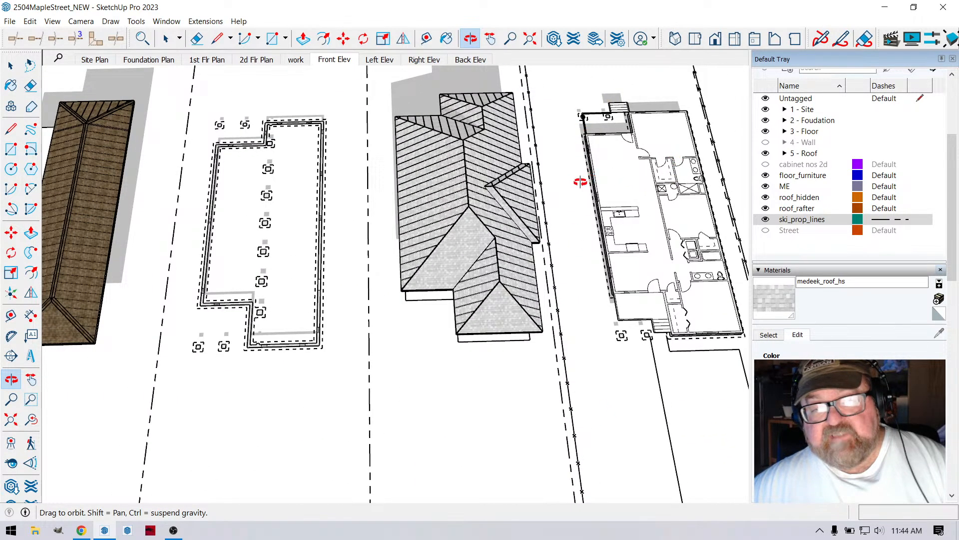
drag(459, 257, 311, 220)
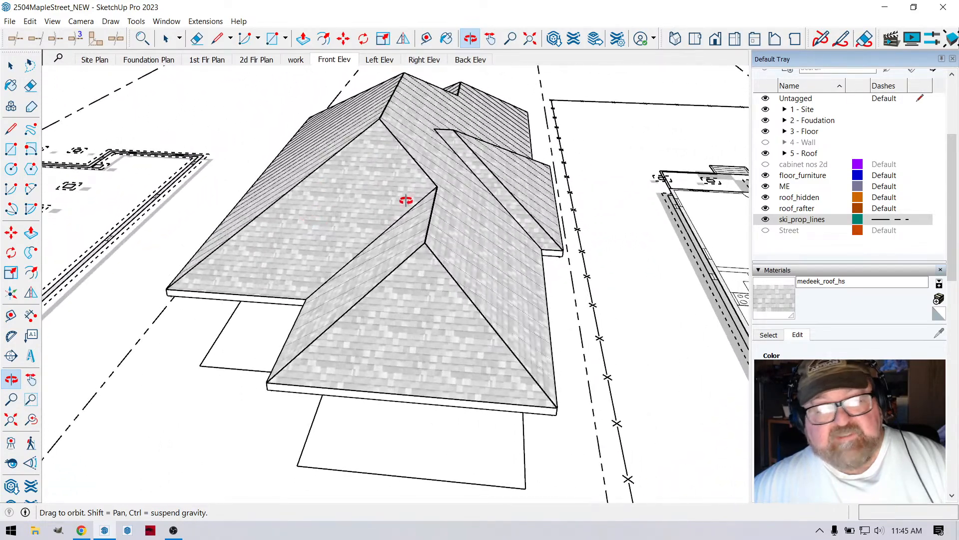
click(11, 66)
click(367, 177)
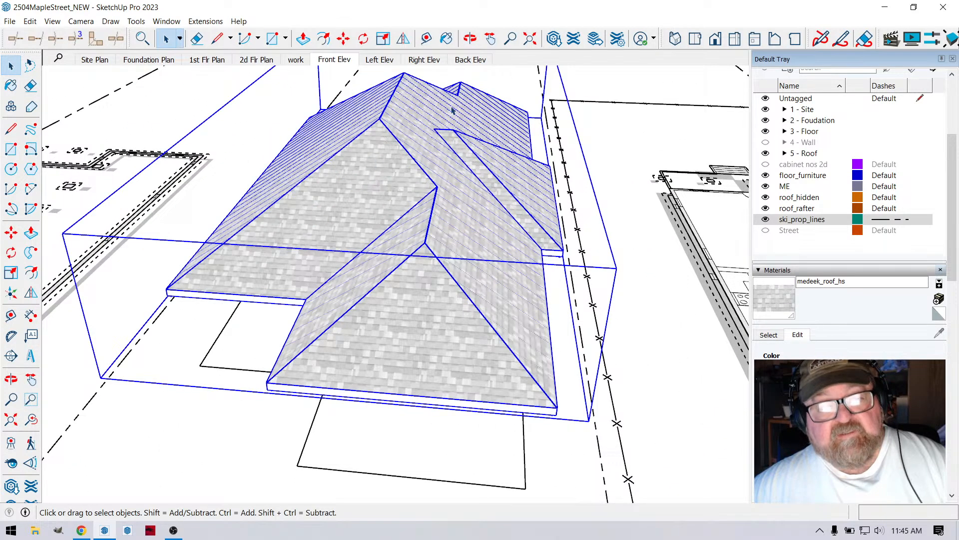
click(470, 38)
drag(465, 125, 423, 203)
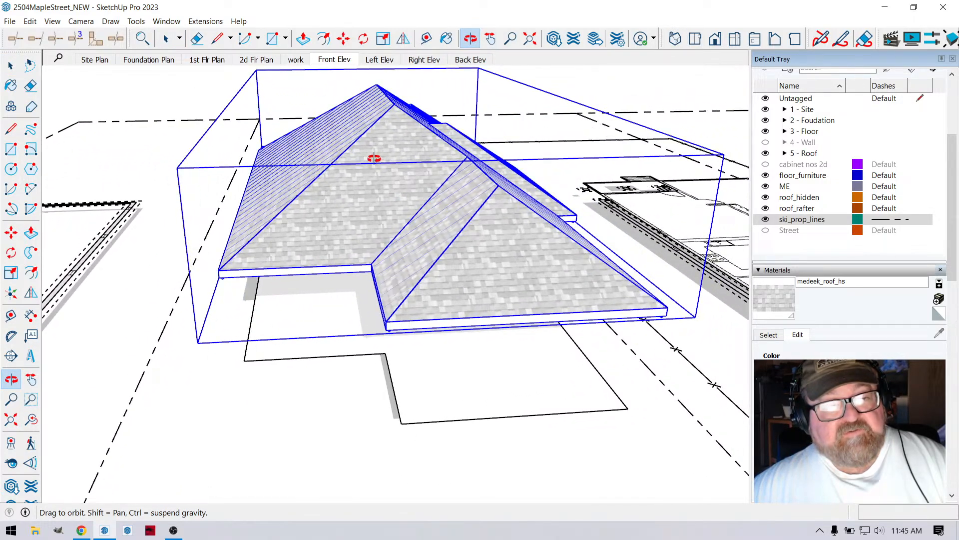
click(10, 66)
right_click(414, 152)
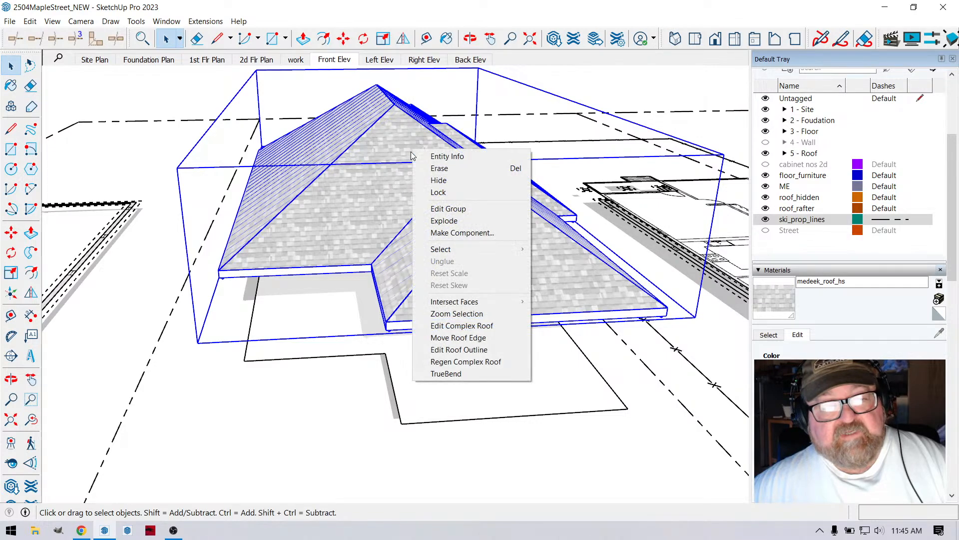
click(462, 325)
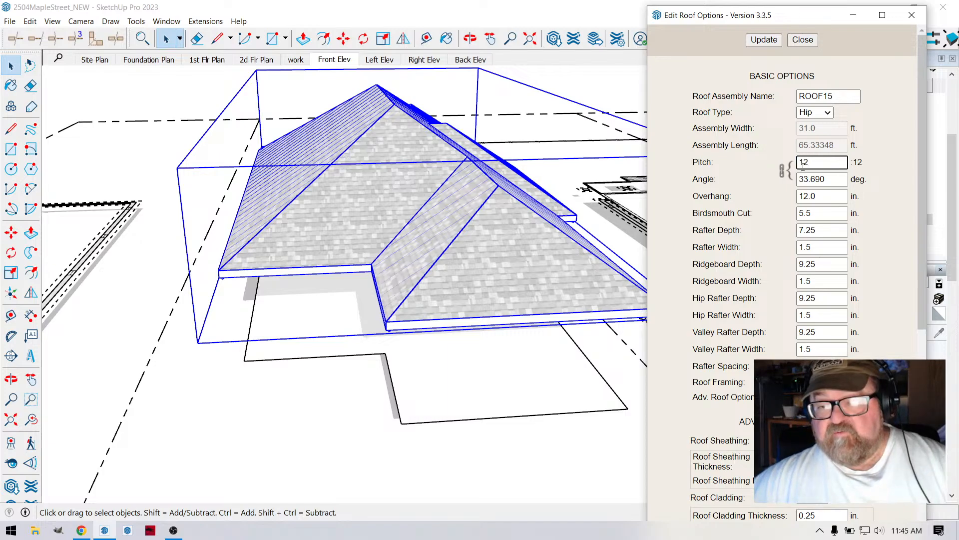
click(779, 41)
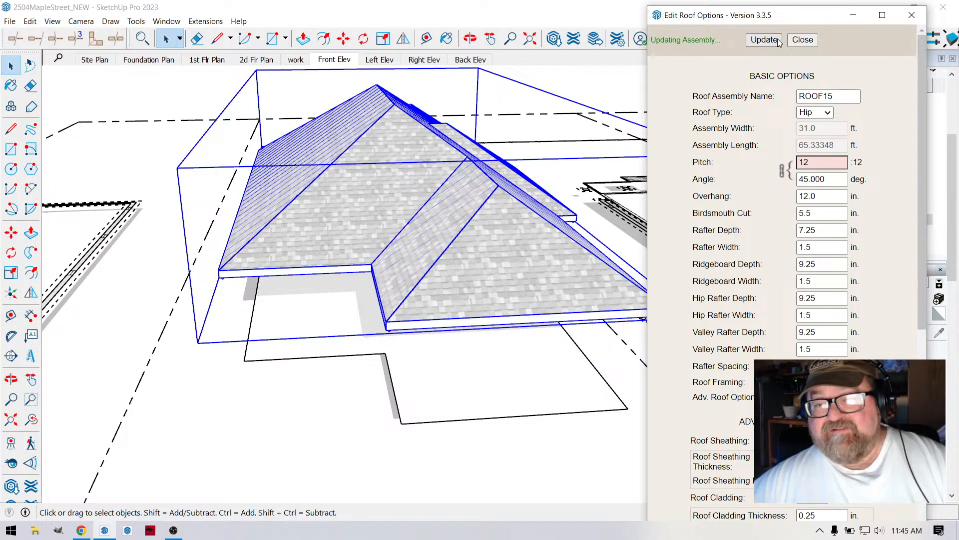
click(813, 43)
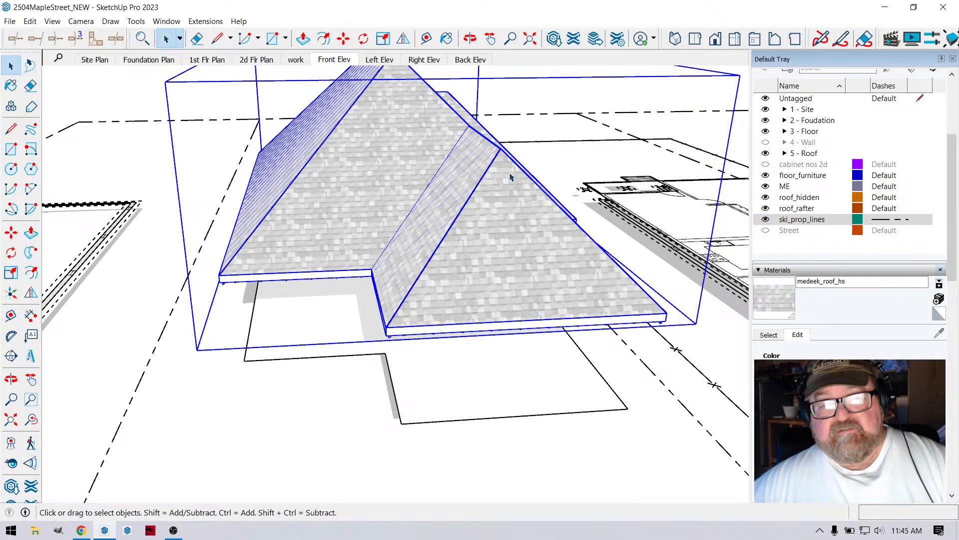
- Show the 4 - Wall tag folder to display the walls beneath the complex roof
click(471, 39)
drag(497, 150, 333, 245)
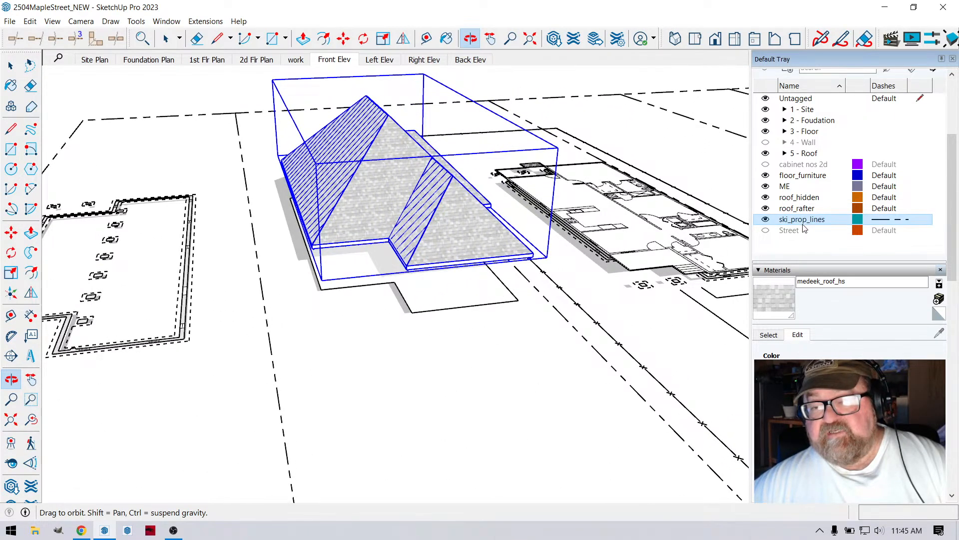
click(765, 142)
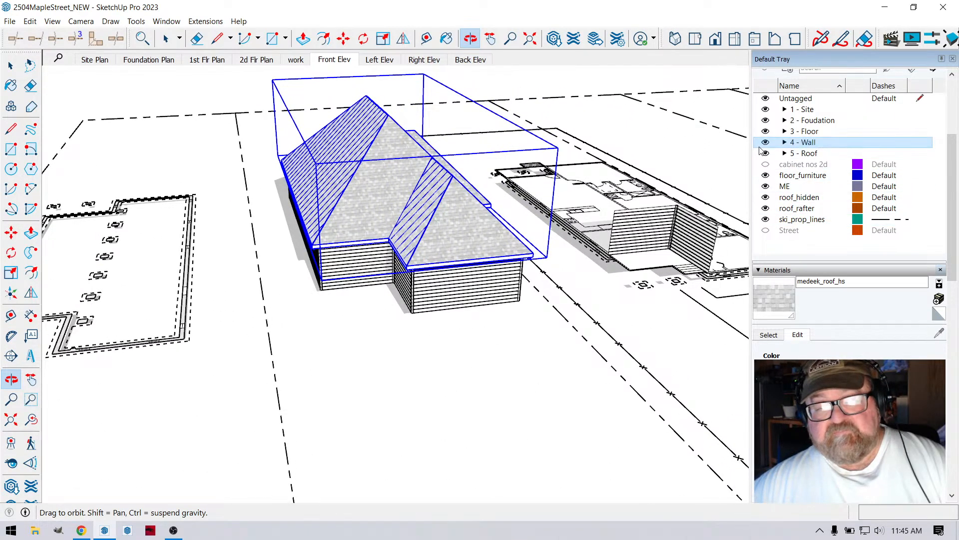
- Examine the neighbouring house's porch and roof, and how the complex roof sits on its walls
drag(471, 248, 619, 255)
scroll(602, 230, up, 7)
scroll(488, 343, down, 4)
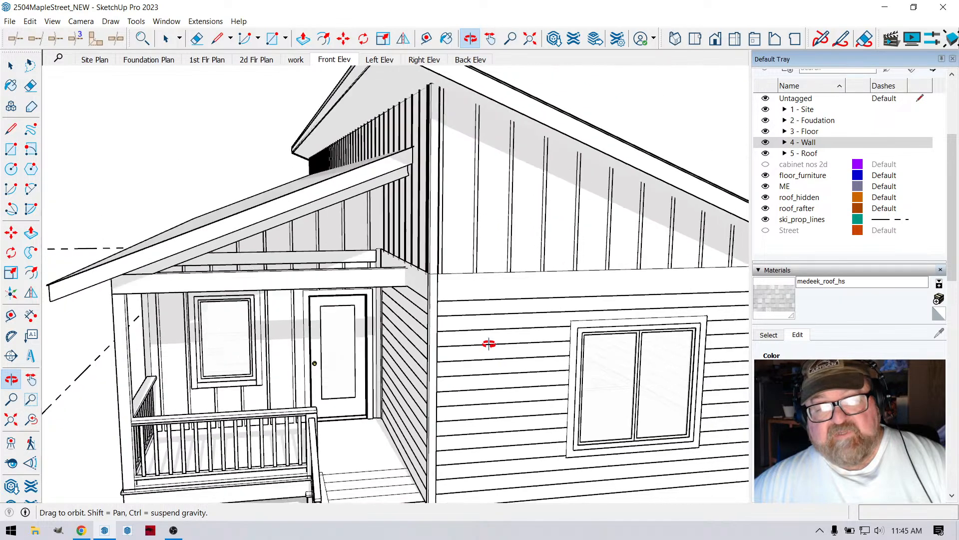
drag(463, 278, 368, 247)
scroll(584, 318, down, 4)
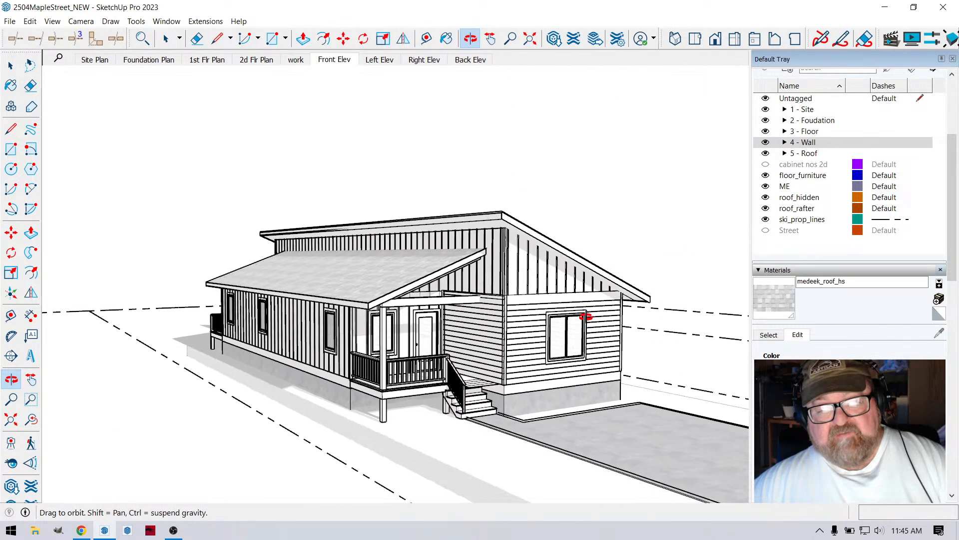
drag(579, 332, 410, 351)
scroll(609, 348, down, 2)
drag(608, 349, 294, 358)
scroll(332, 328, up, 3)
scroll(332, 328, up, 4)
drag(332, 328, 551, 252)
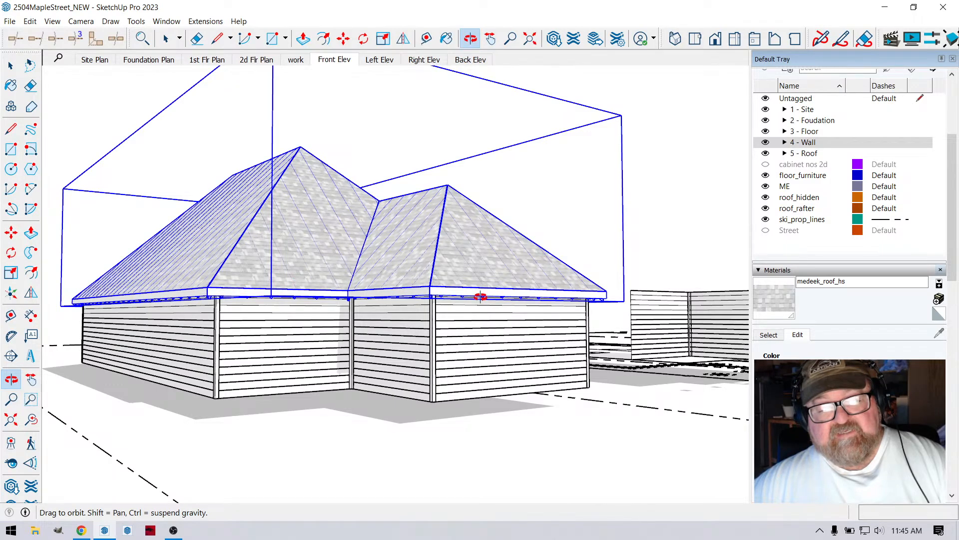
drag(481, 296, 419, 280)
drag(363, 304, 375, 343)
drag(269, 361, 420, 314)
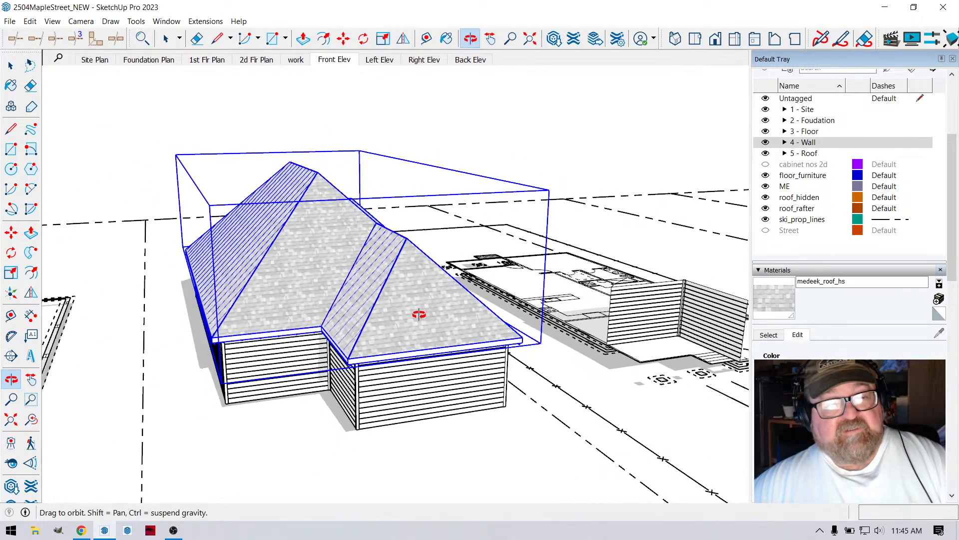
- Set the pitch of the complex roof to 6:12, update the assembly, and deselect the roof
click(10, 66)
right_click(289, 209)
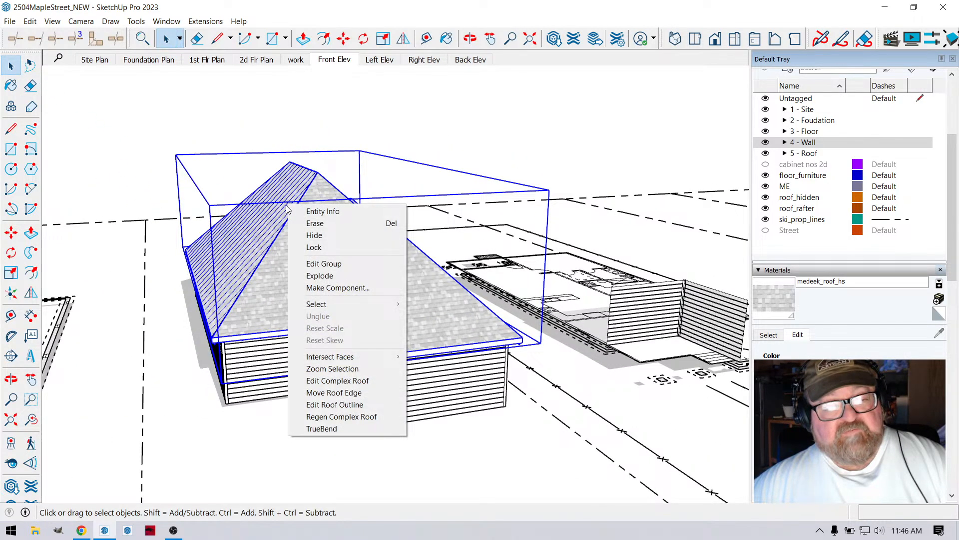
click(350, 383)
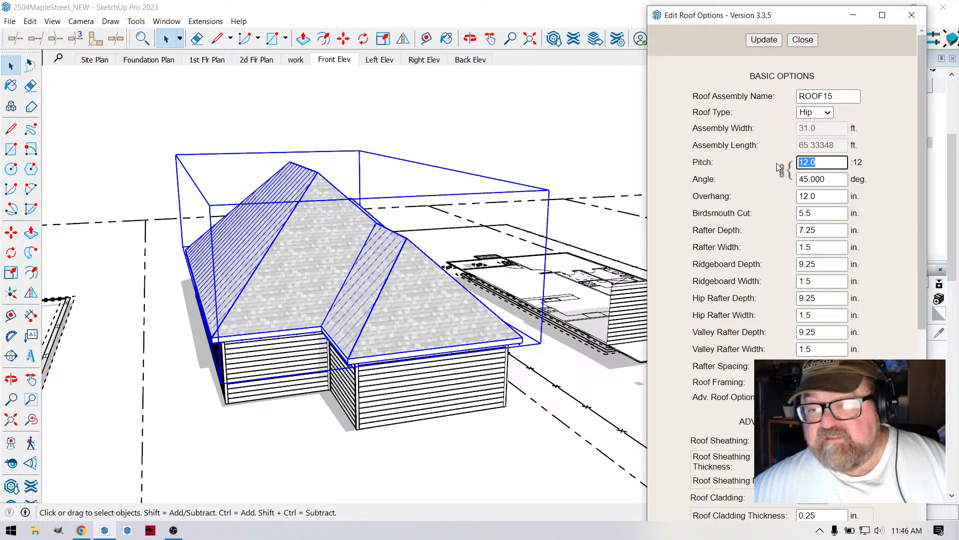
click(764, 40)
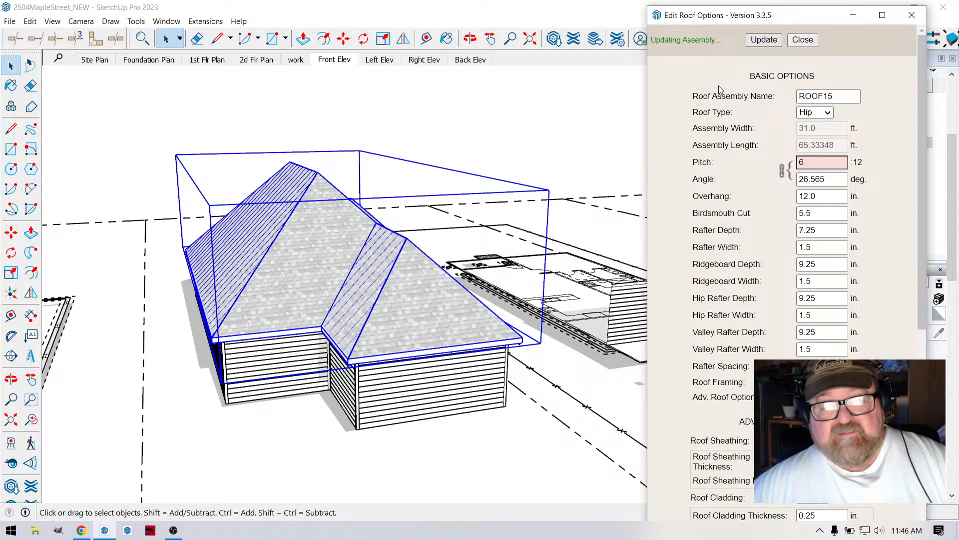
click(802, 40)
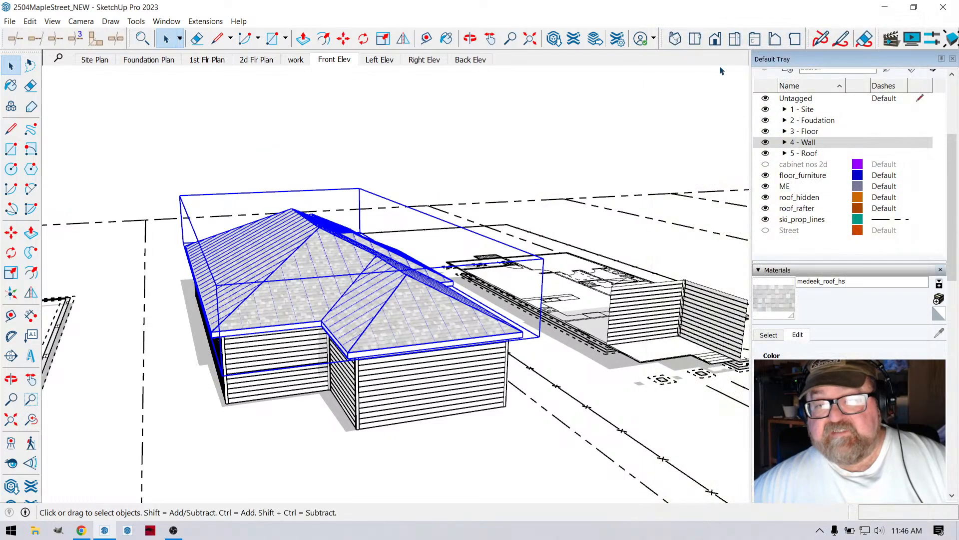
click(345, 172)
scroll(311, 247, up, 2)
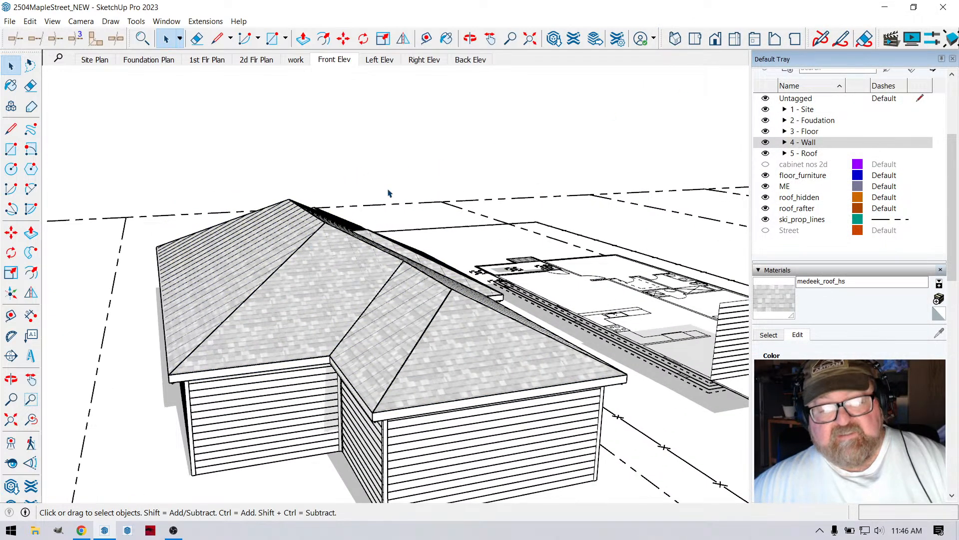
- Expand the 5 - Roof tag folder and hide the roof_rafter tag in the model
click(783, 153)
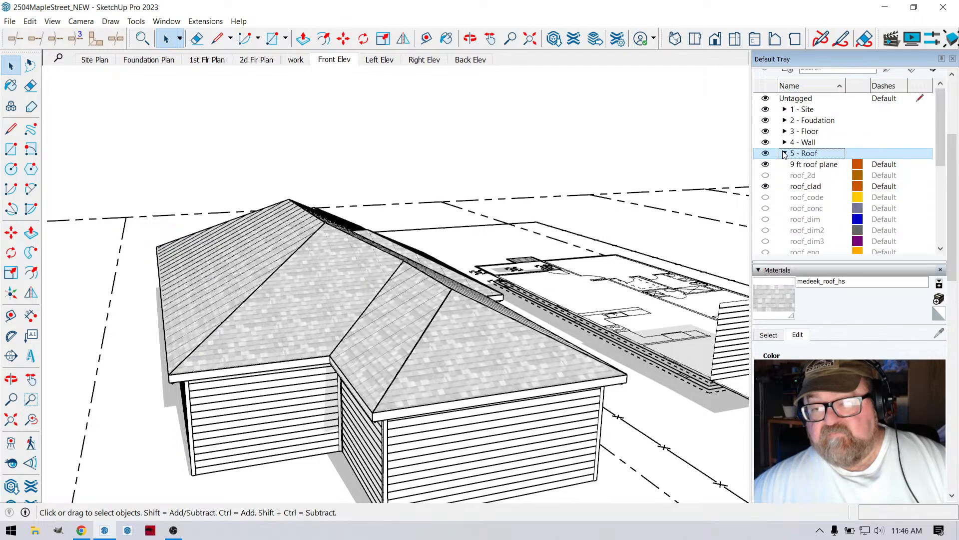
scroll(779, 195, down, 3)
click(766, 206)
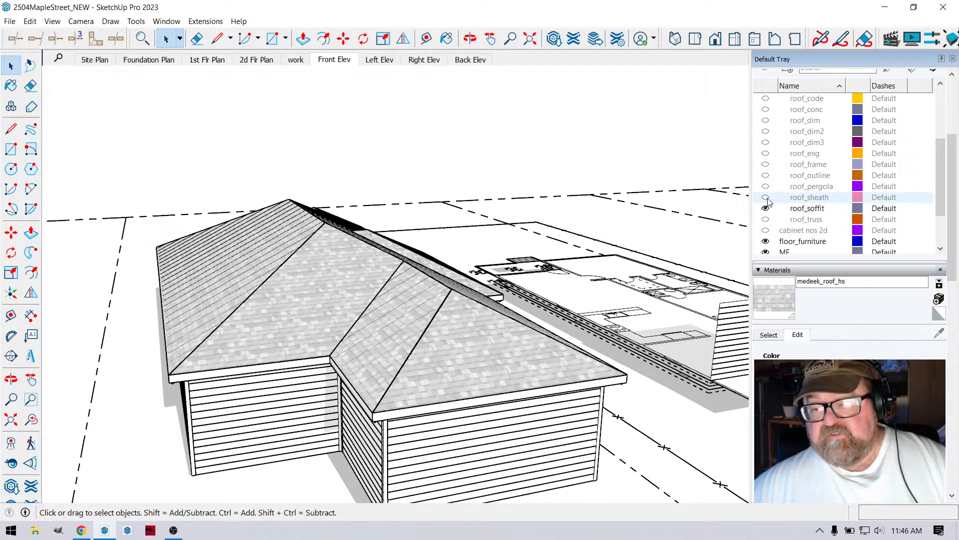
click(767, 167)
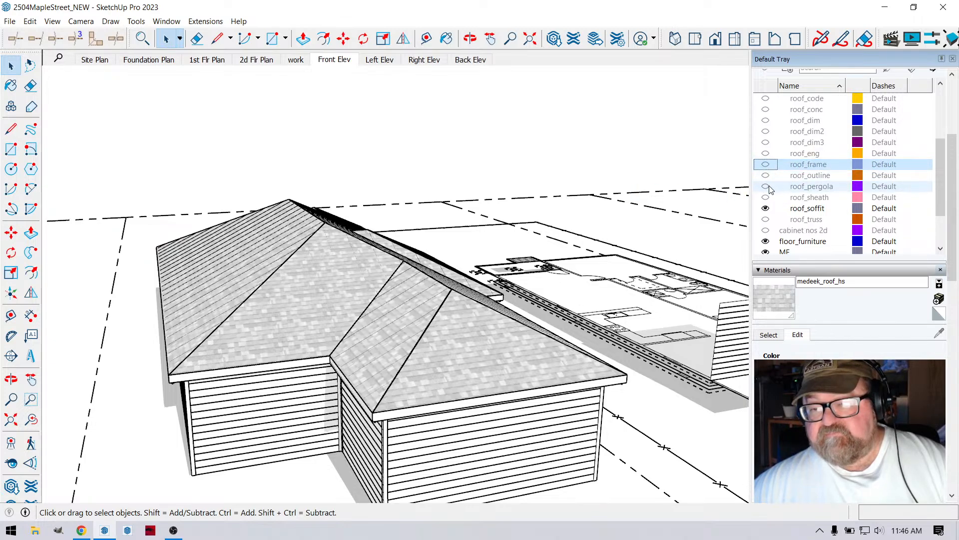
scroll(773, 213, up, 1)
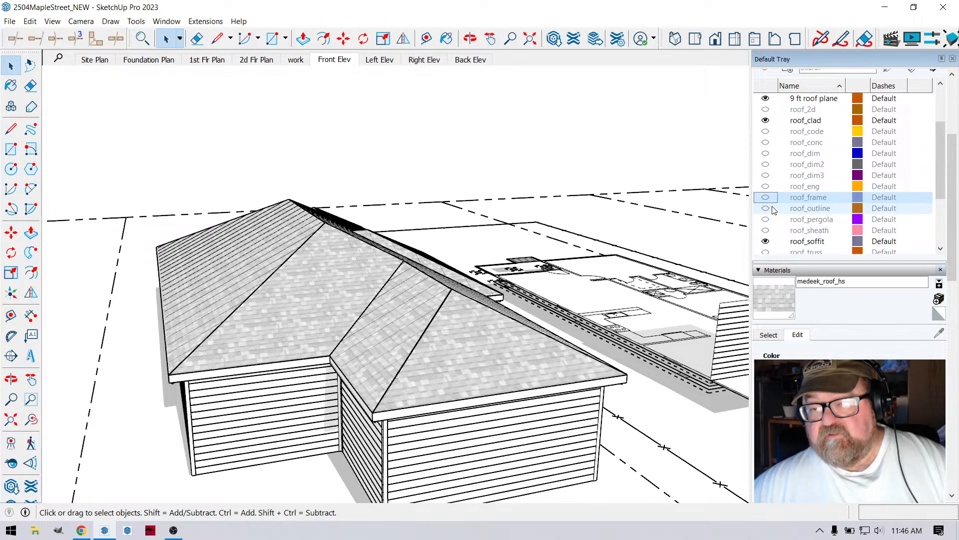
scroll(777, 179, down, 2)
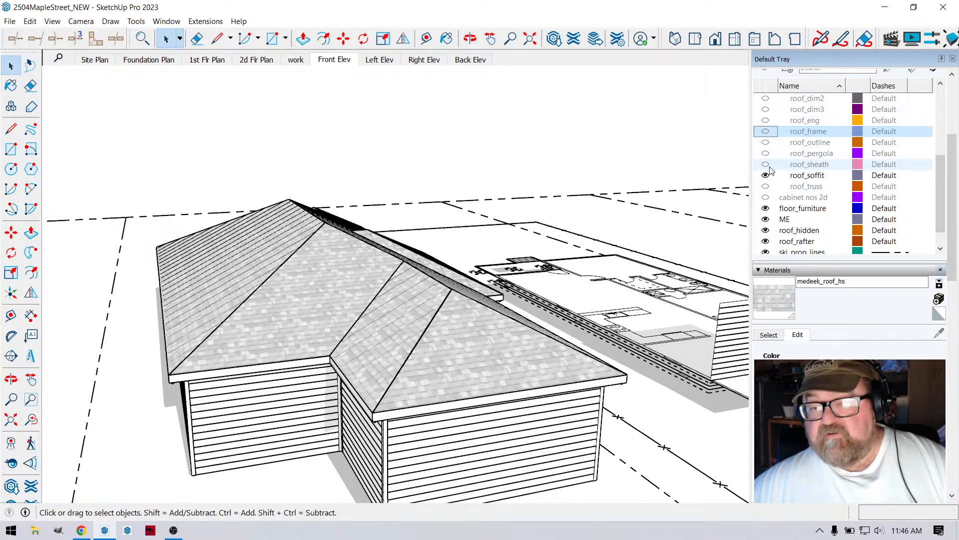
scroll(774, 181, down, 2)
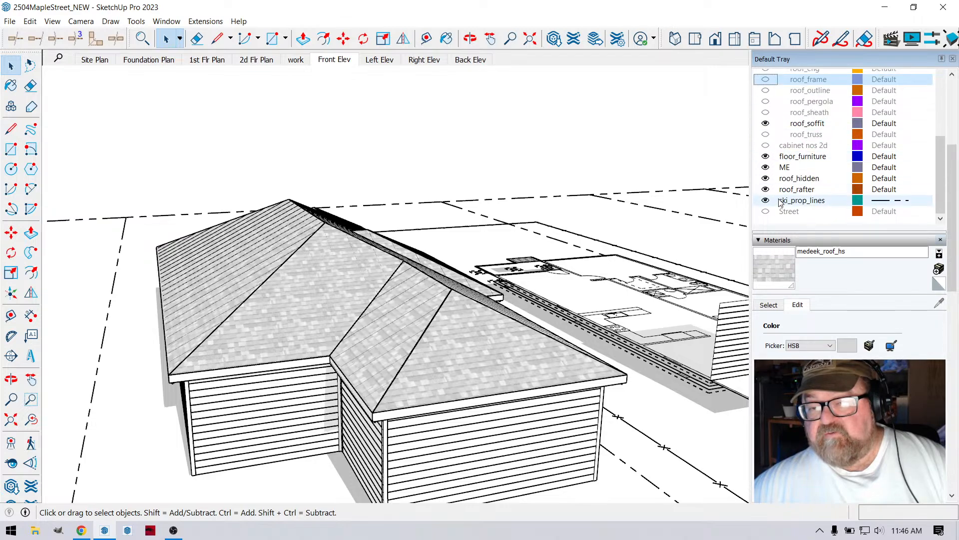
click(766, 188)
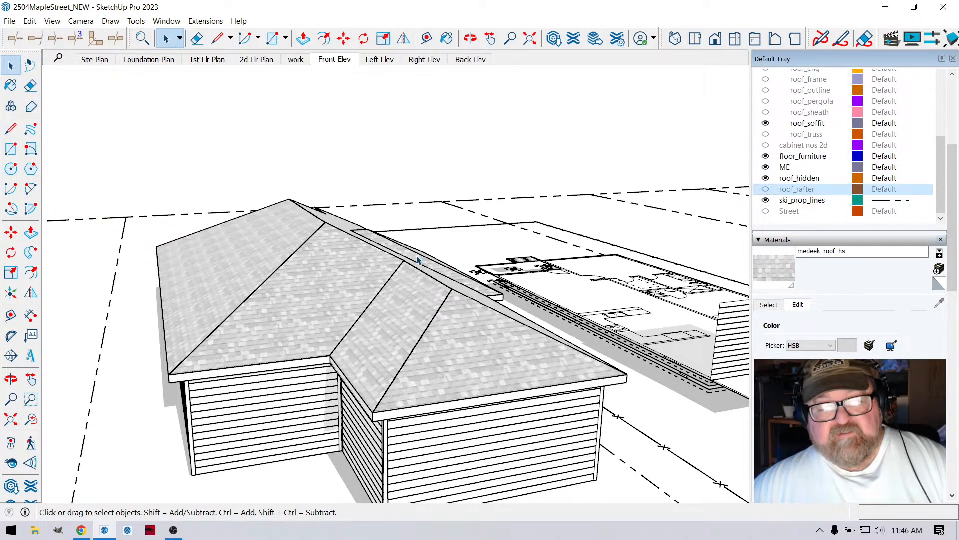
- Place three rectangular 32 by 54 inch windows spaced along the house's long unbroken side wall using the Medeek Wall window tool
click(470, 38)
drag(560, 260, 491, 276)
scroll(490, 276, up, 8)
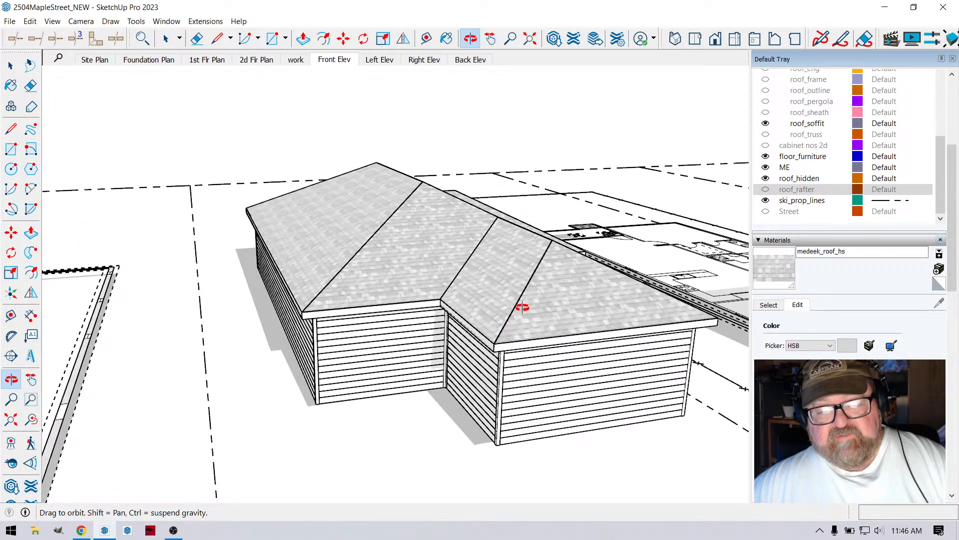
drag(388, 211, 561, 240)
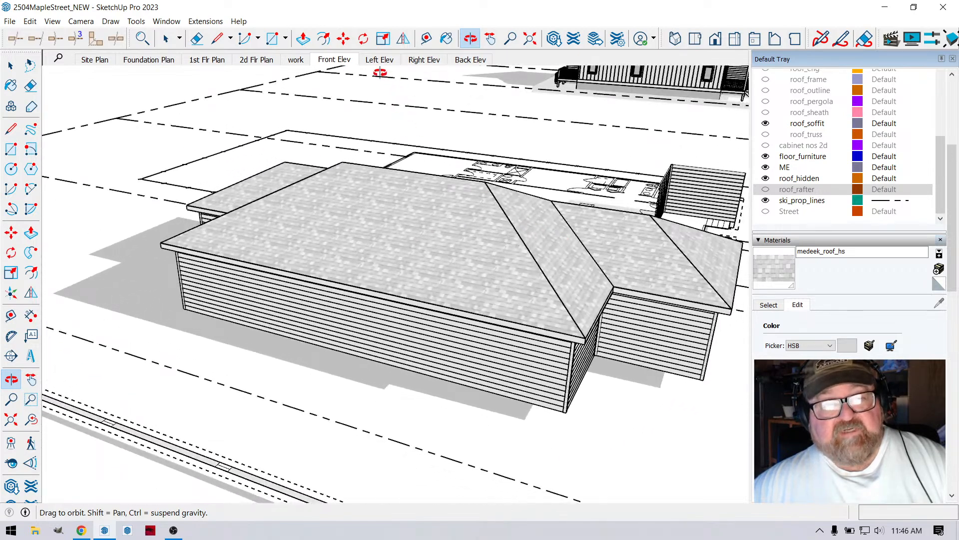
click(205, 21)
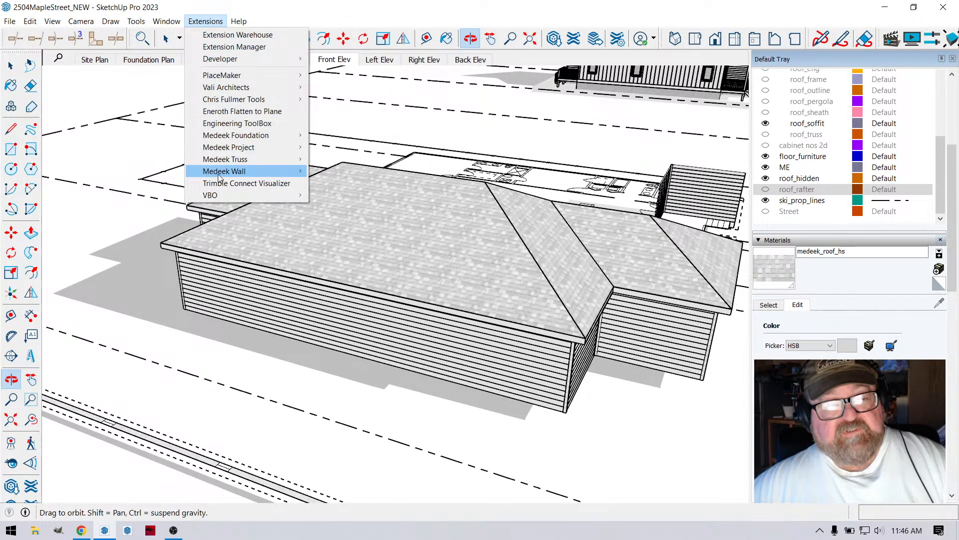
mouse_move(232, 172)
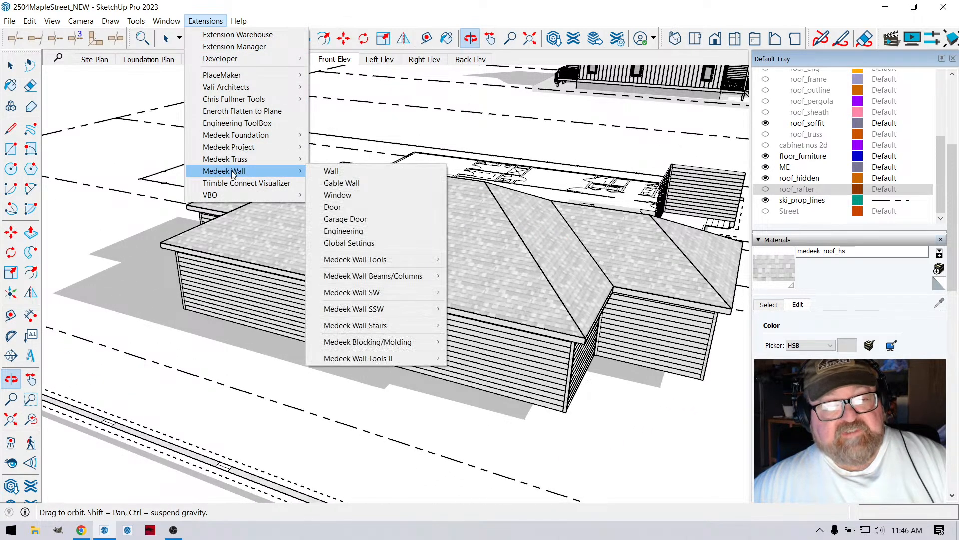
click(340, 197)
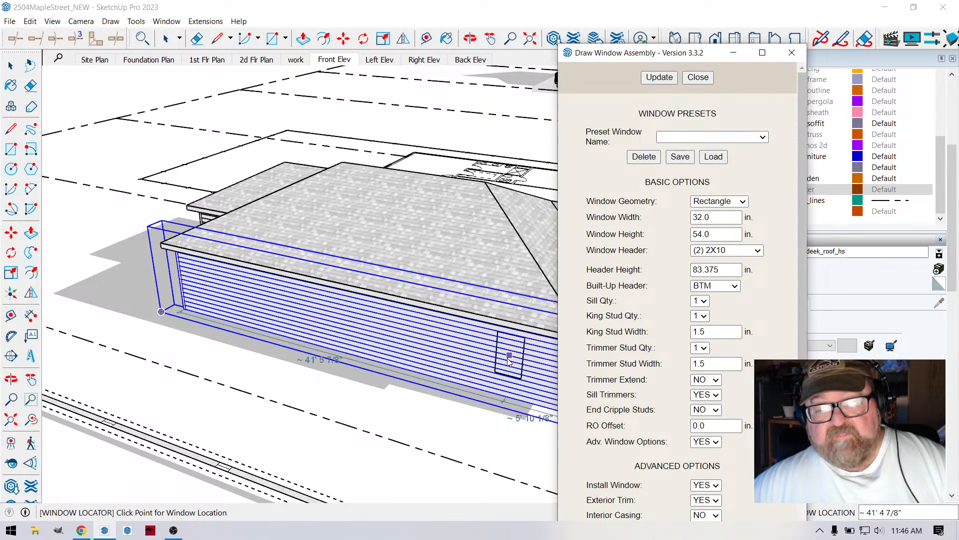
scroll(429, 372, down, 3)
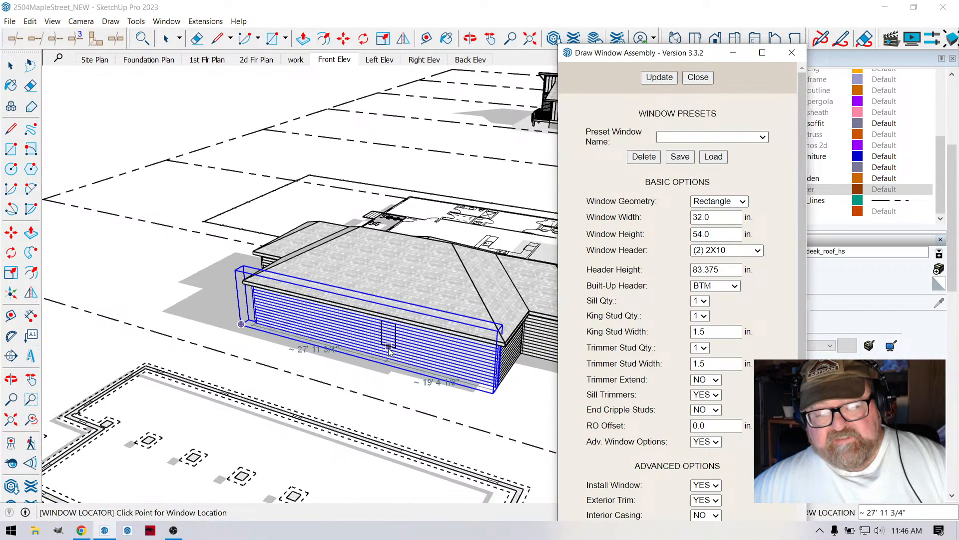
scroll(434, 375, up, 3)
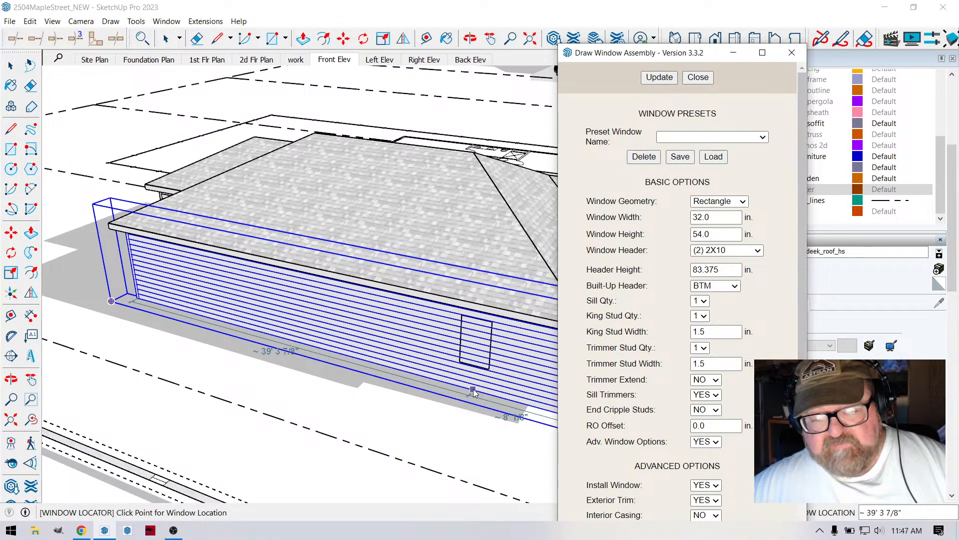
click(453, 390)
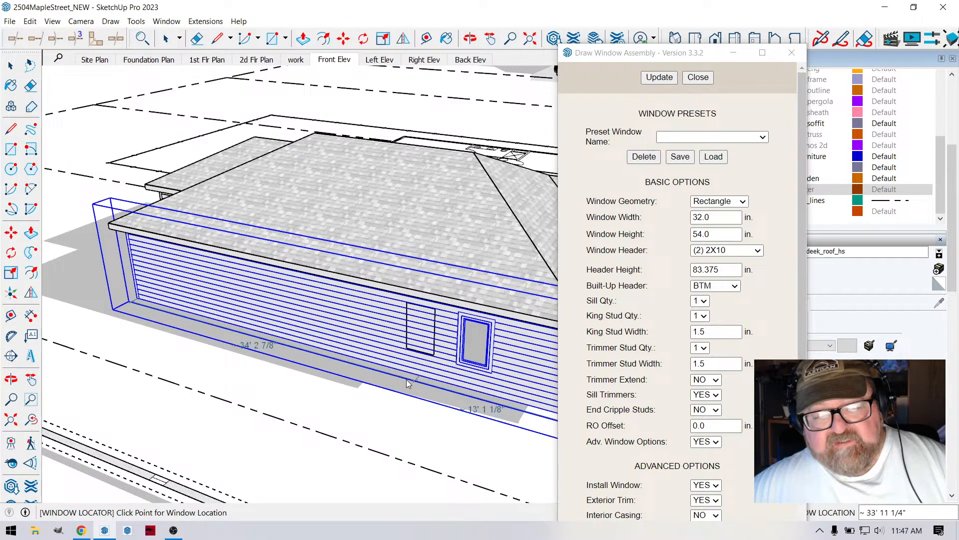
click(199, 315)
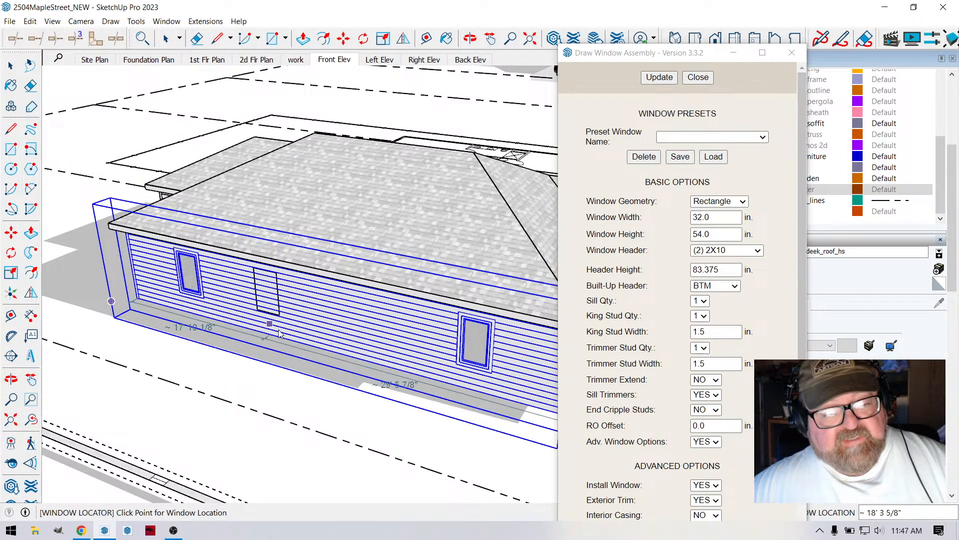
click(331, 353)
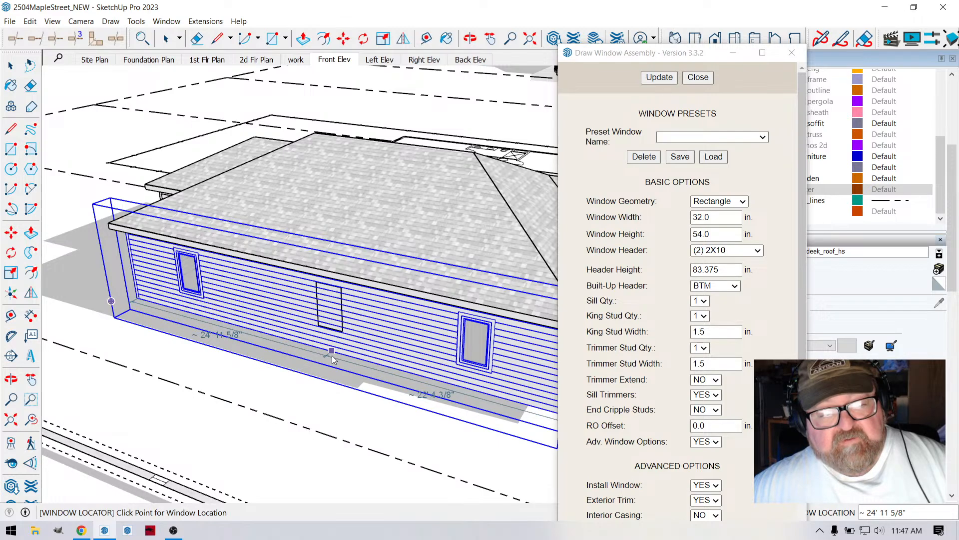
- Place one window in the recessed front wall and one in the projecting front wall beside it
scroll(229, 333, down, 4)
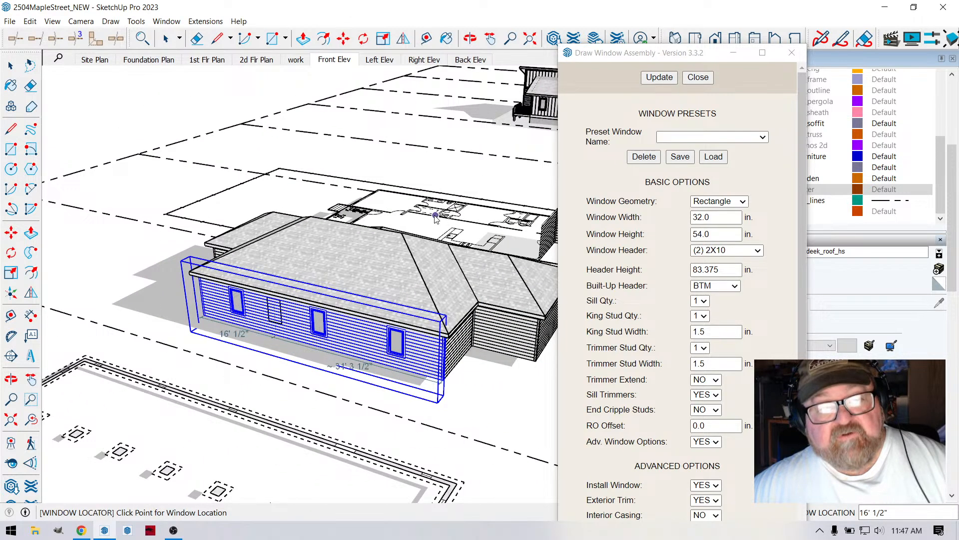
scroll(372, 299, down, 2)
scroll(502, 337, up, 7)
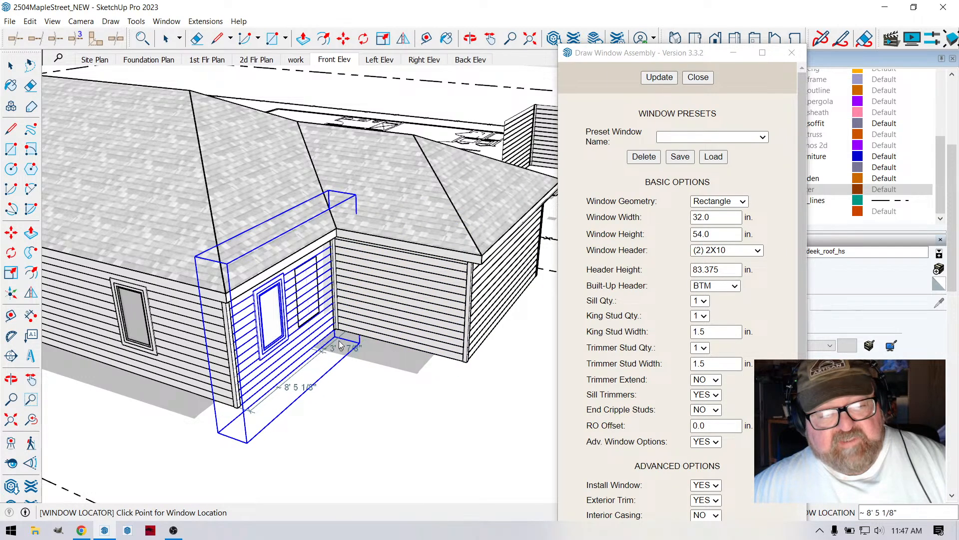
scroll(440, 352, down, 5)
scroll(469, 349, up, 5)
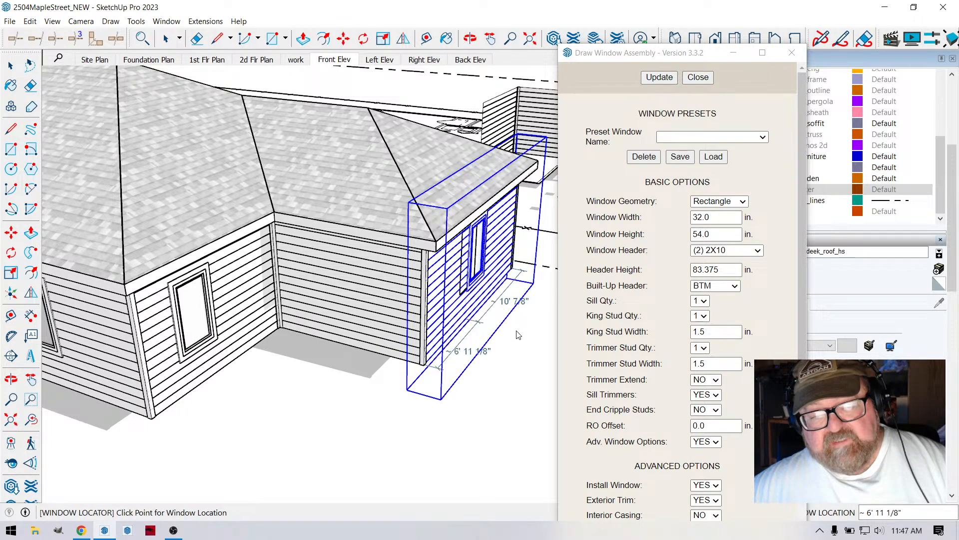
- Place two windows in the opposite long side wall, about 8' 8" and 29' 9" from the wall's starting corner
scroll(395, 310, down, 5)
click(463, 40)
drag(472, 327, 15, 273)
drag(300, 240, 278, 223)
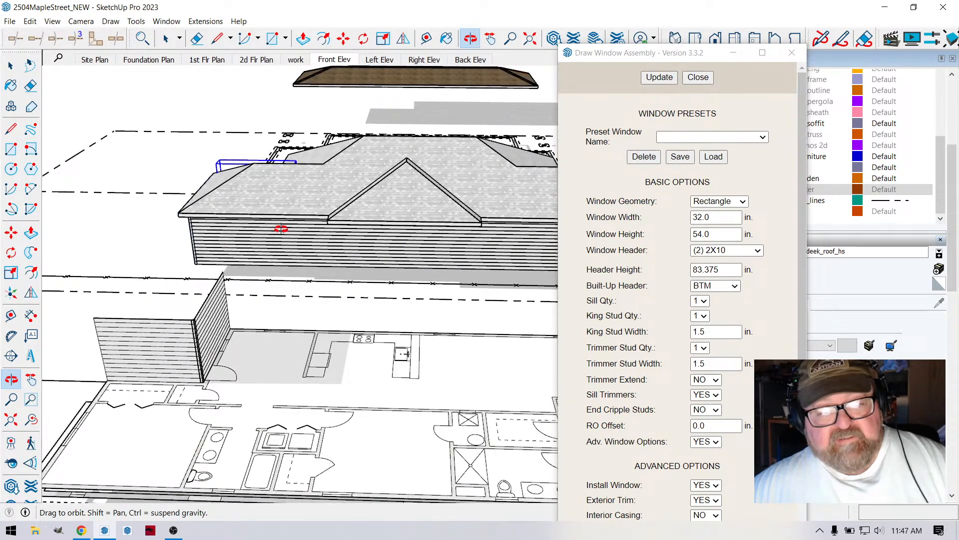
right_click(278, 224)
click(295, 234)
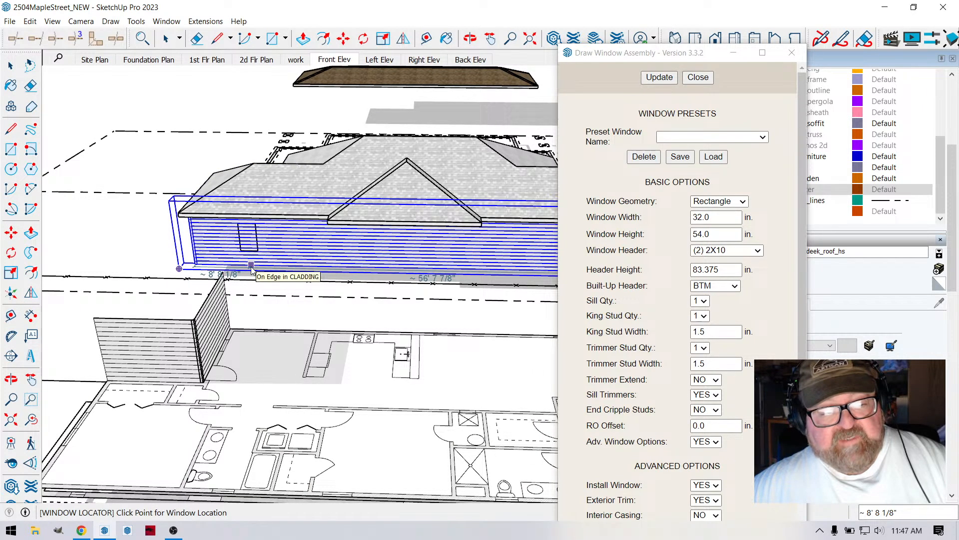
scroll(251, 266, down, 2)
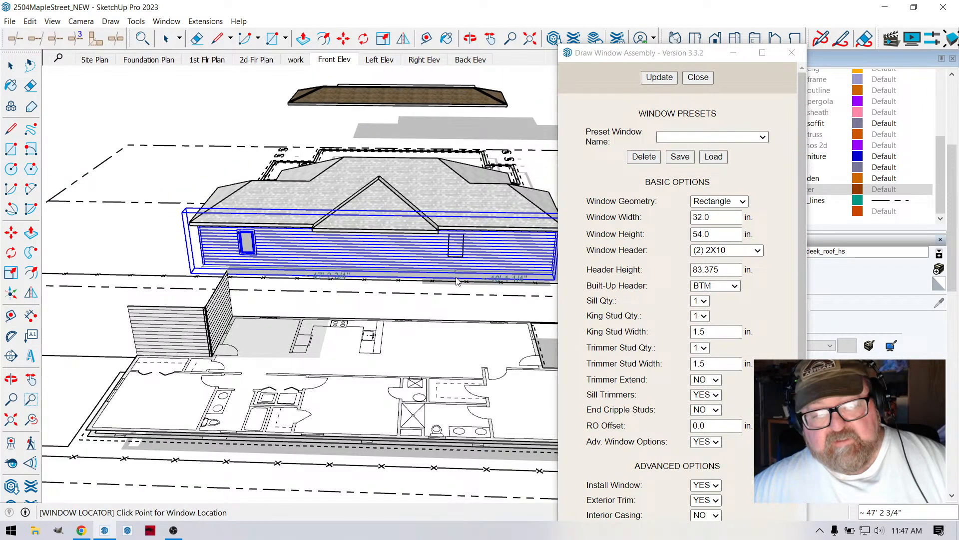
click(362, 271)
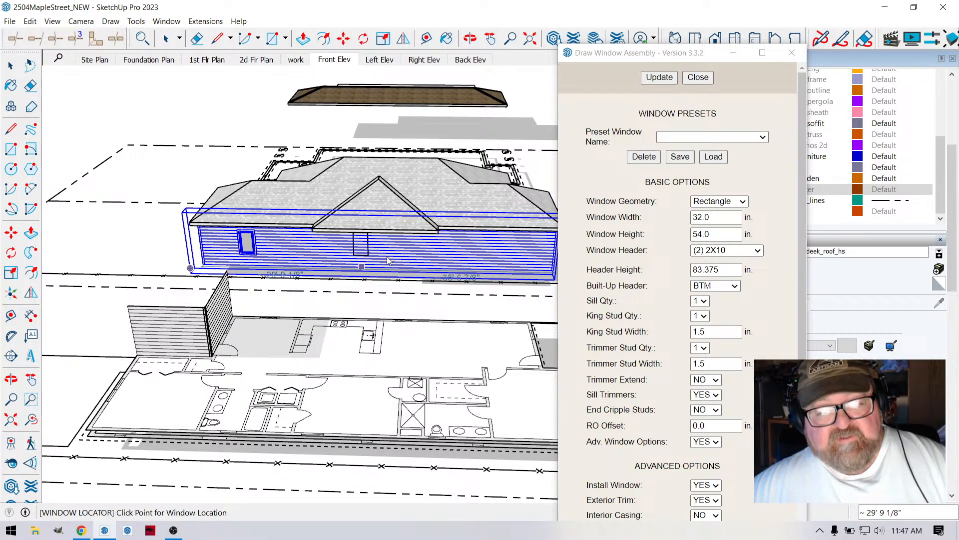
- Place two windows near the ends of the projecting rear wall and finish the window placement
click(466, 40)
drag(439, 236, 360, 246)
right_click(360, 247)
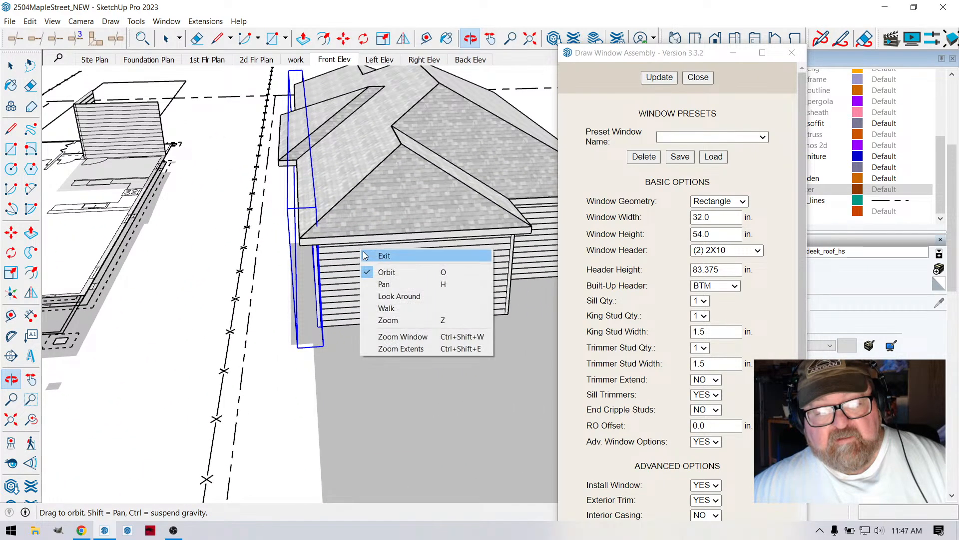
click(366, 256)
scroll(366, 257, down, 2)
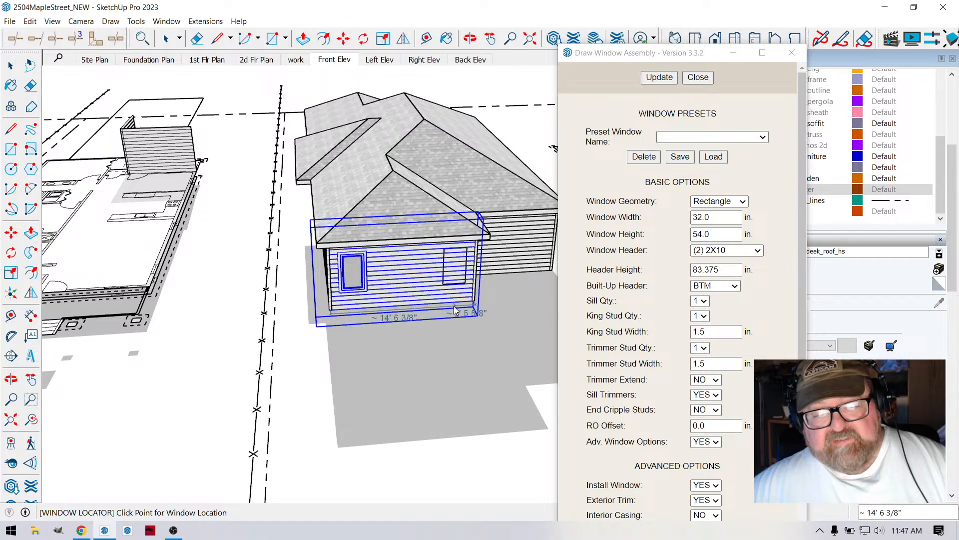
click(335, 320)
click(426, 39)
click(469, 41)
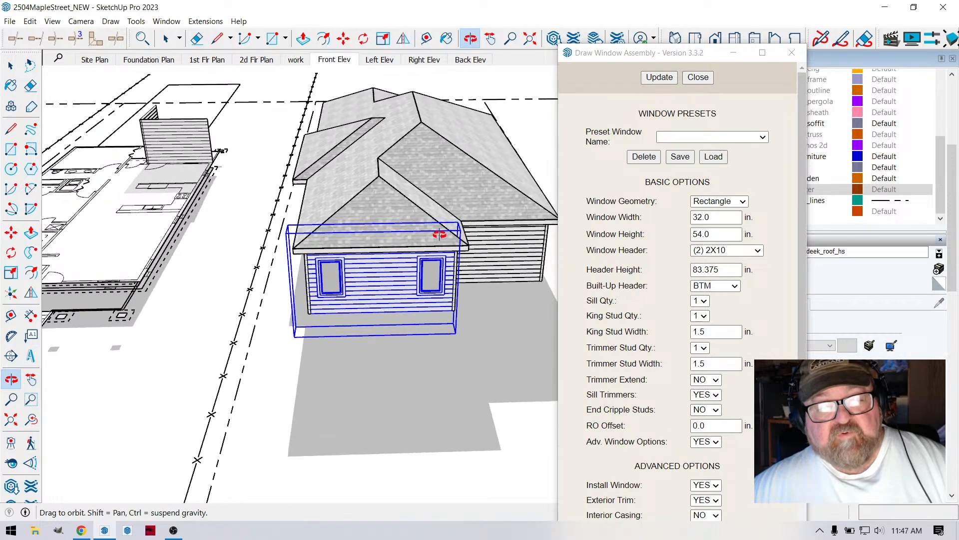
drag(439, 229, 385, 310)
click(698, 78)
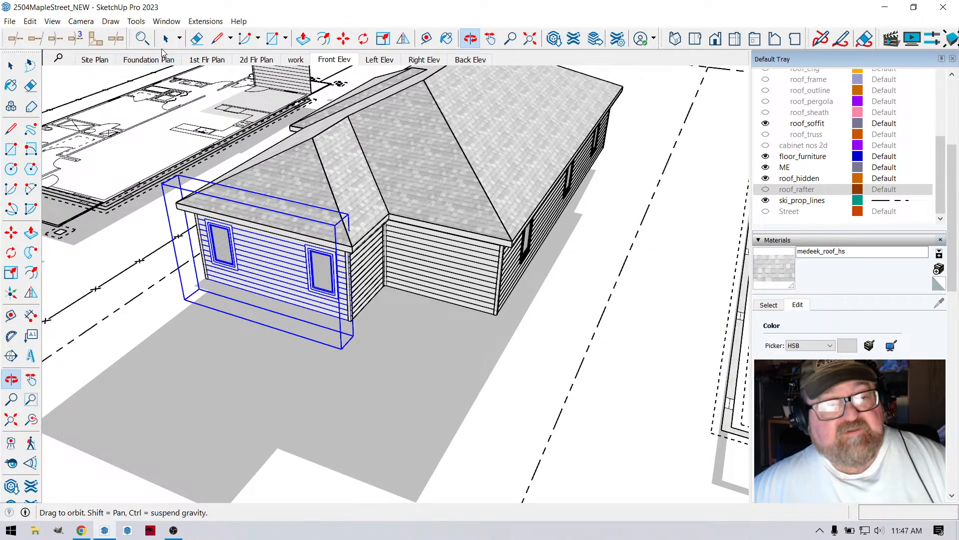
- Place a 36 by 80 inch Medeek Wall door in the recessed rear wall, about 2' 10" from the inner corner
click(205, 21)
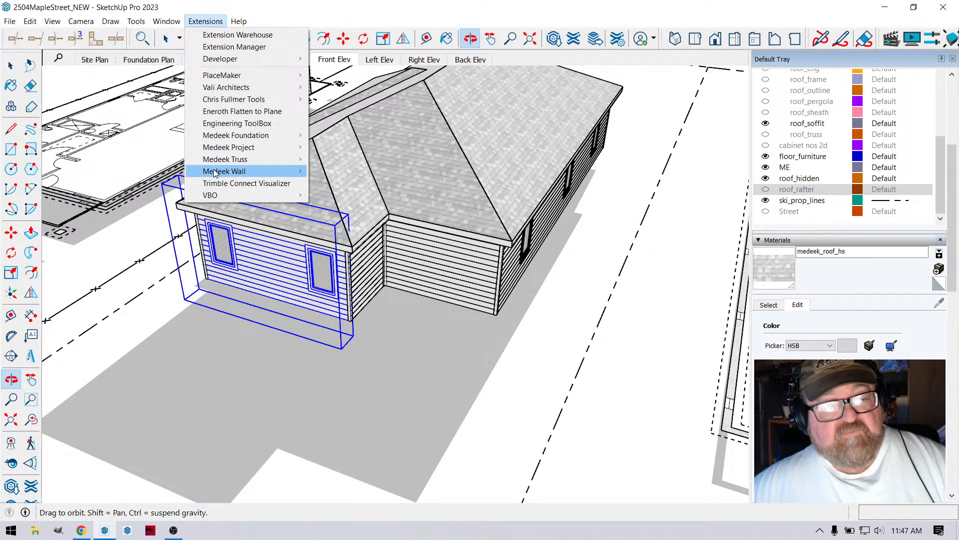
mouse_move(215, 173)
click(332, 207)
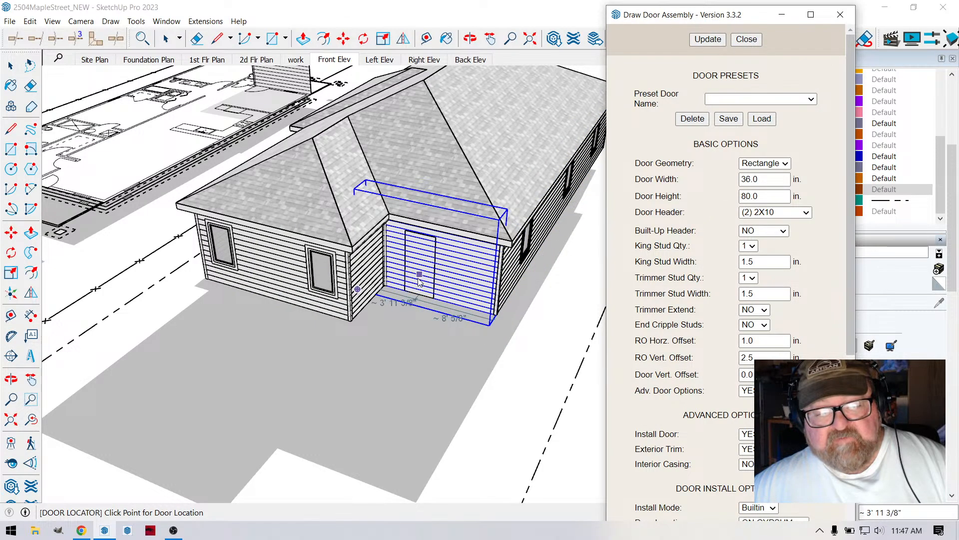
click(409, 285)
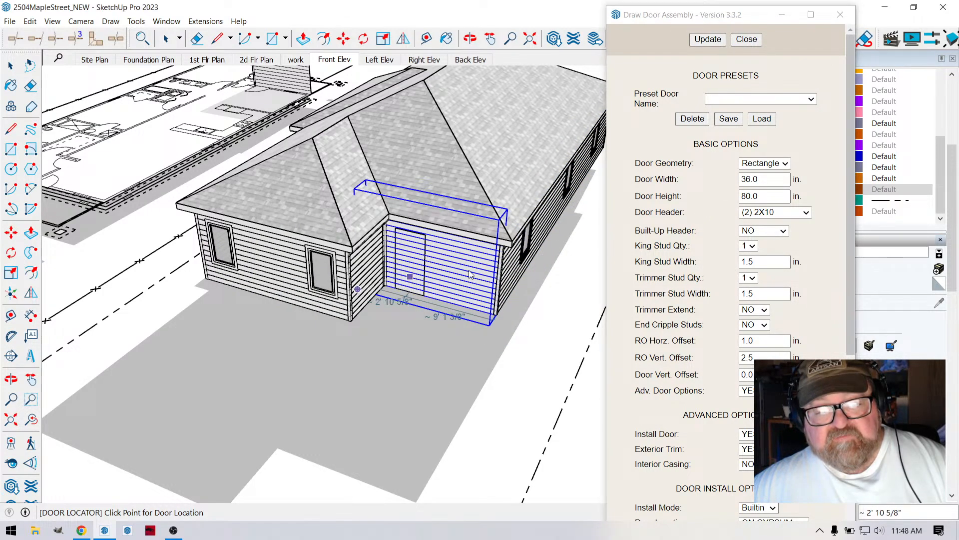
- Place a matching door beside the window in the recessed front wall, leave the door tool, and clear the selection
click(470, 39)
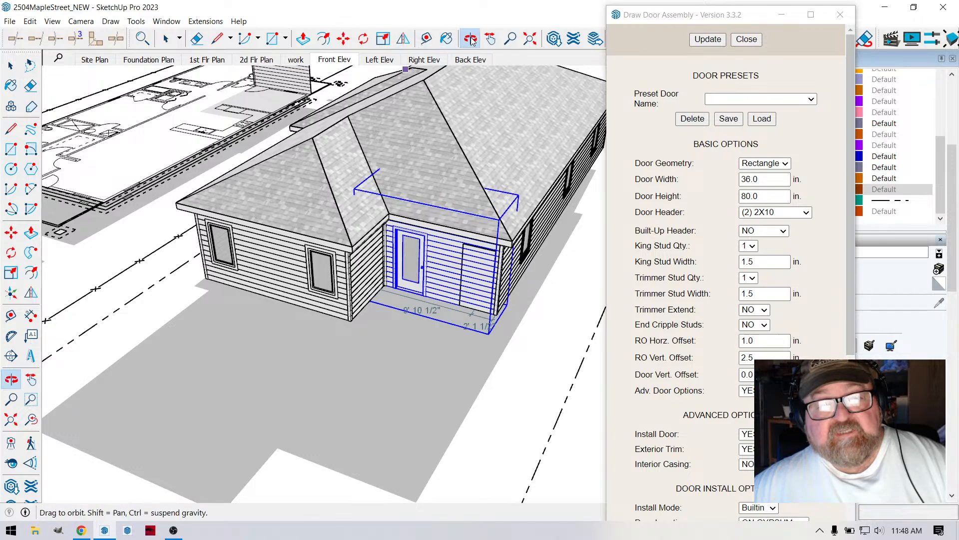
drag(300, 150, 322, 236)
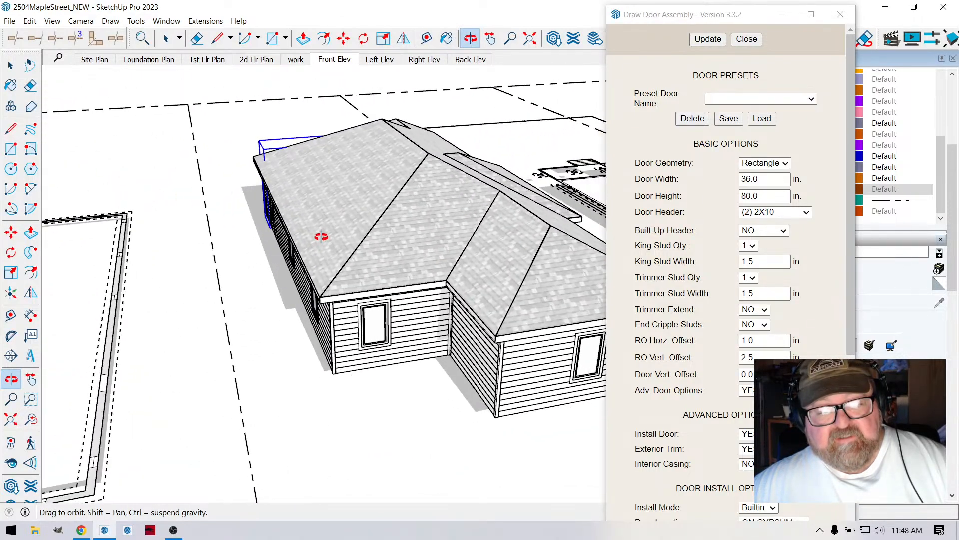
right_click(320, 238)
click(340, 244)
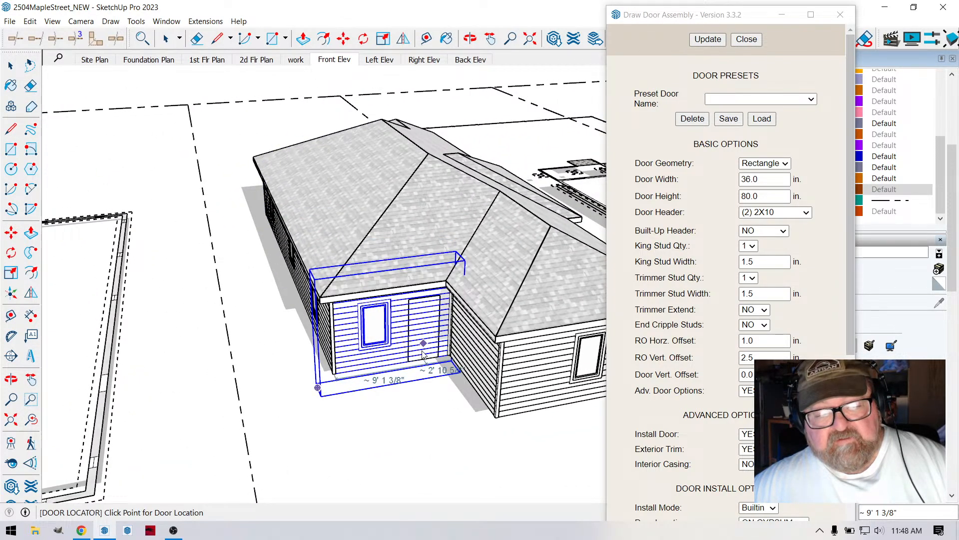
scroll(382, 264, down, 4)
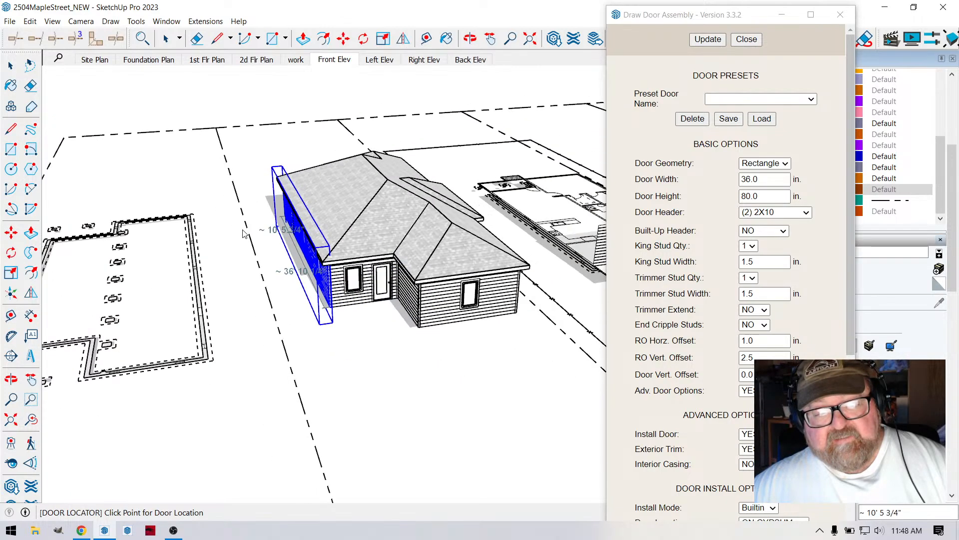
click(11, 66)
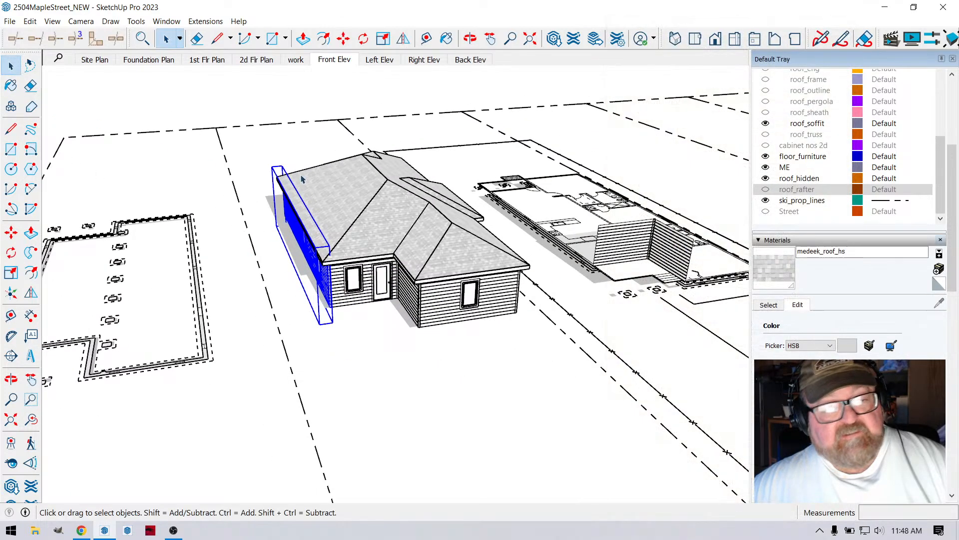
scroll(407, 221, up, 2)
scroll(360, 268, down, 3)
scroll(311, 251, down, 1)
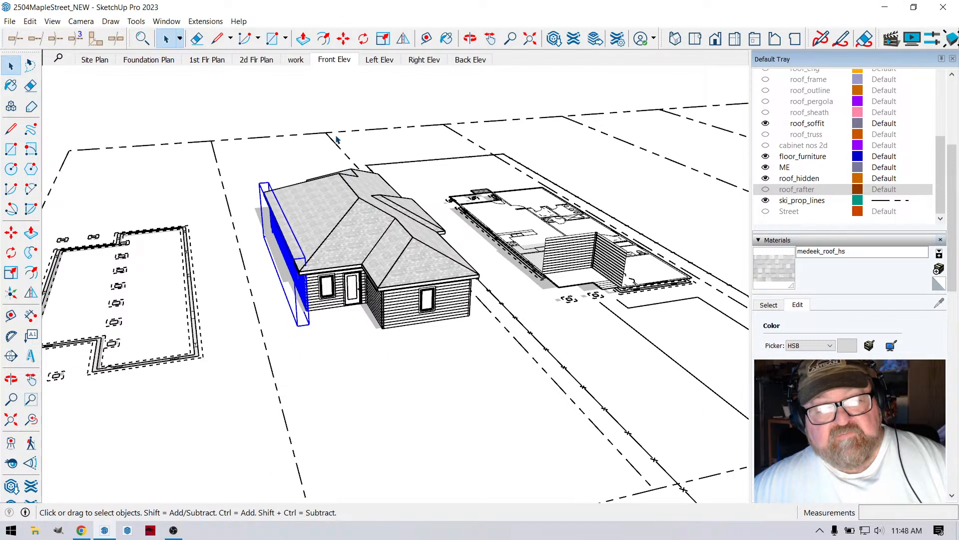
click(344, 135)
- Examine the house with its windows and doors, and the neighbouring house's porch, siding and roof
scroll(369, 238, up, 2)
click(470, 40)
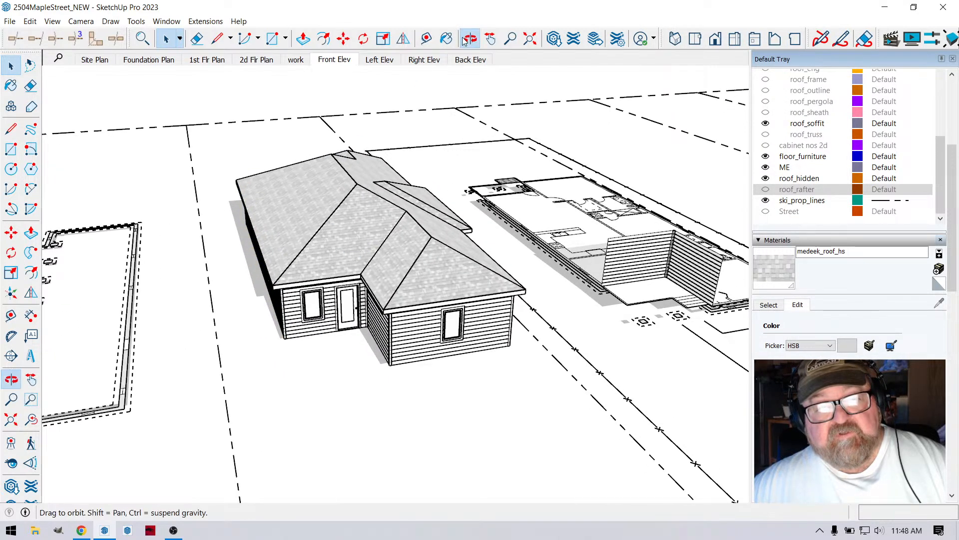
drag(373, 289, 436, 209)
drag(366, 231, 358, 272)
scroll(294, 294, down, 2)
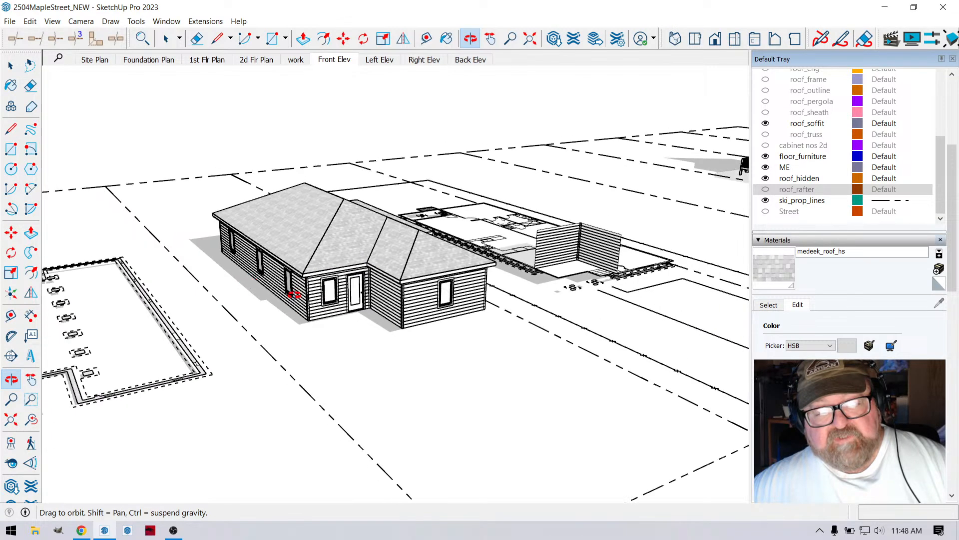
scroll(214, 294, down, 4)
scroll(634, 204, up, 1)
scroll(634, 204, up, 10)
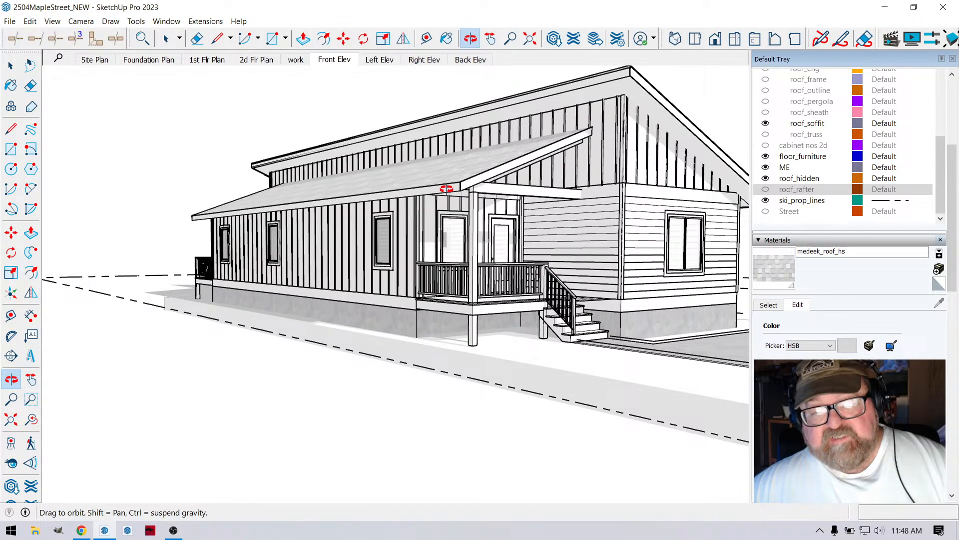
drag(562, 281, 605, 230)
scroll(338, 253, up, 4)
drag(283, 328, 334, 431)
scroll(446, 386, down, 5)
drag(445, 385, 101, 485)
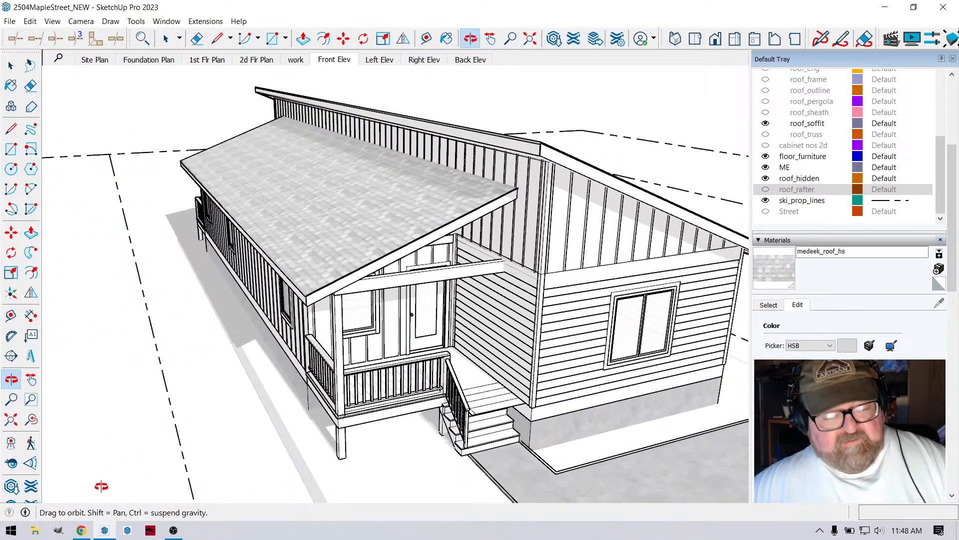
- Switch to the YouTube Studio livestream page in Chrome to check the stream
click(81, 530)
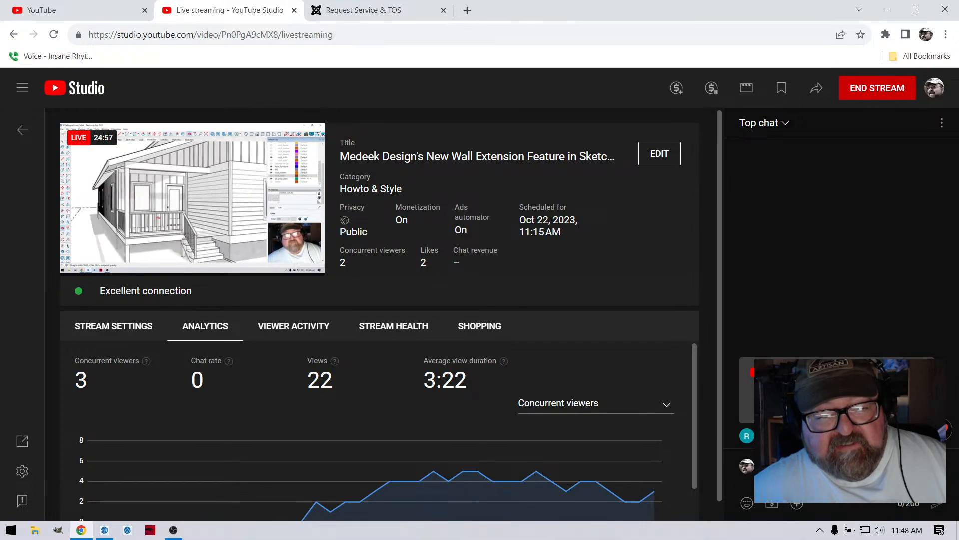
- Switch back to the SketchUp house model and collapse the 5 - Roof tag folder
click(105, 531)
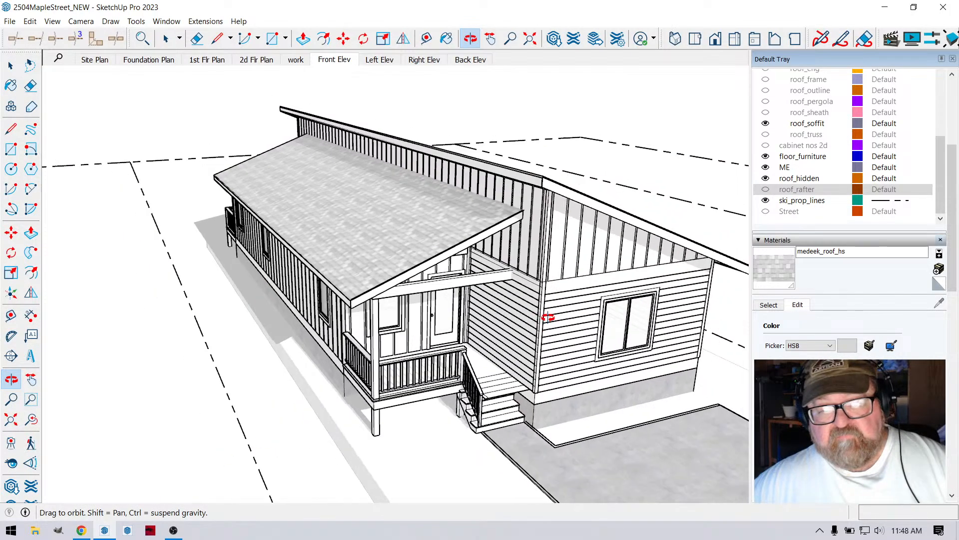
drag(548, 317, 635, 381)
drag(278, 291, 468, 258)
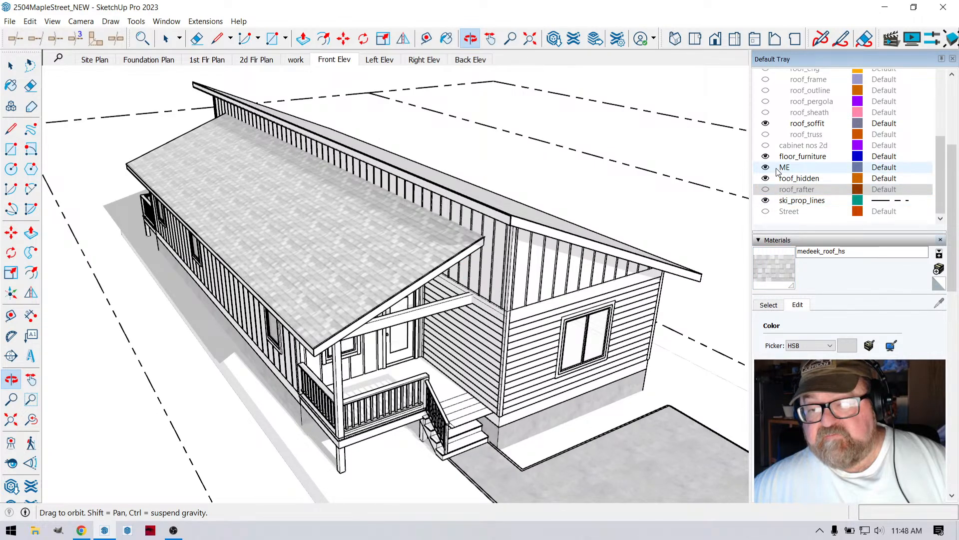
scroll(795, 200, up, 1)
scroll(804, 171, up, 3)
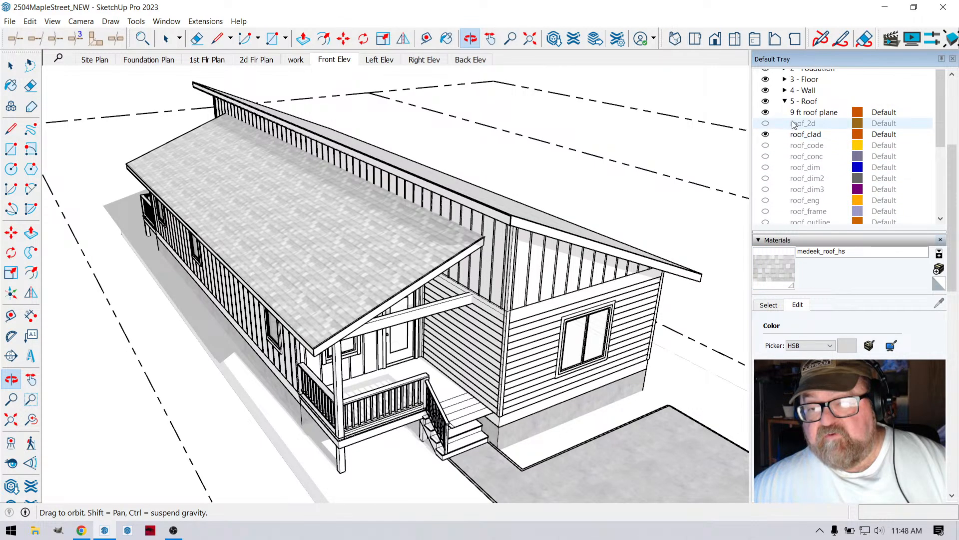
click(802, 101)
click(785, 101)
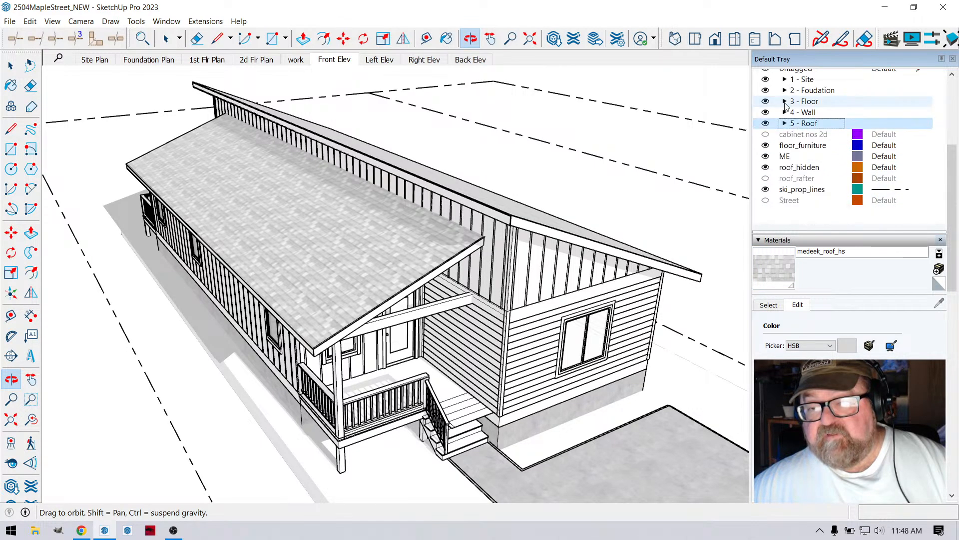
- Hide the 5 - Roof tag folder to examine the house's interior from above, and show the folder again
click(765, 124)
drag(482, 250, 371, 361)
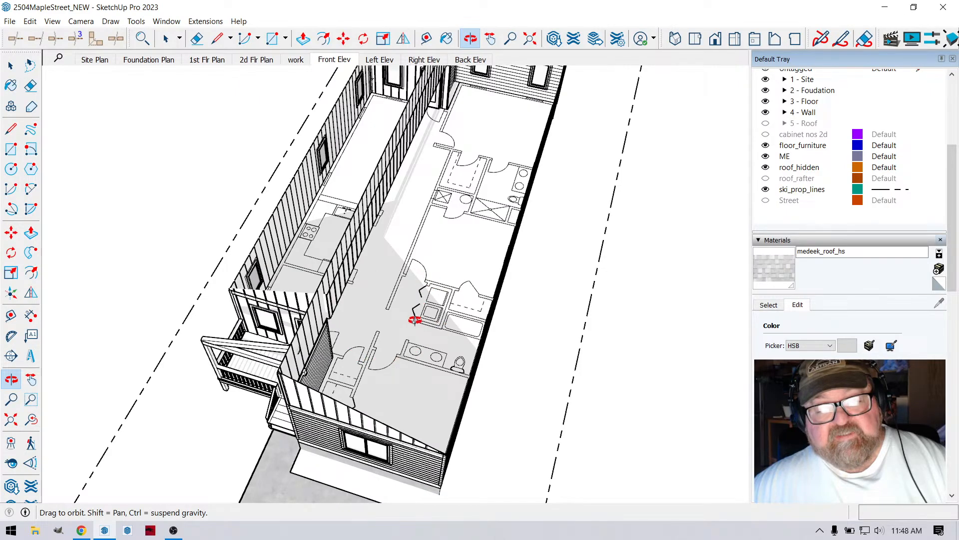
drag(415, 320, 341, 301)
drag(344, 175, 450, 192)
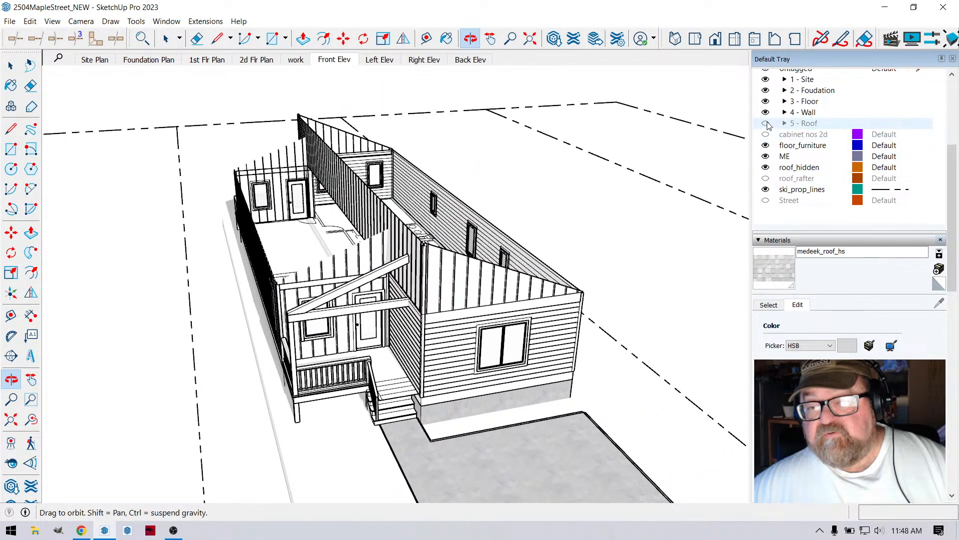
click(766, 123)
- Delete the brown shingled roof from the sample footprint at the far end of the site
drag(606, 272, 461, 273)
scroll(577, 325, down, 8)
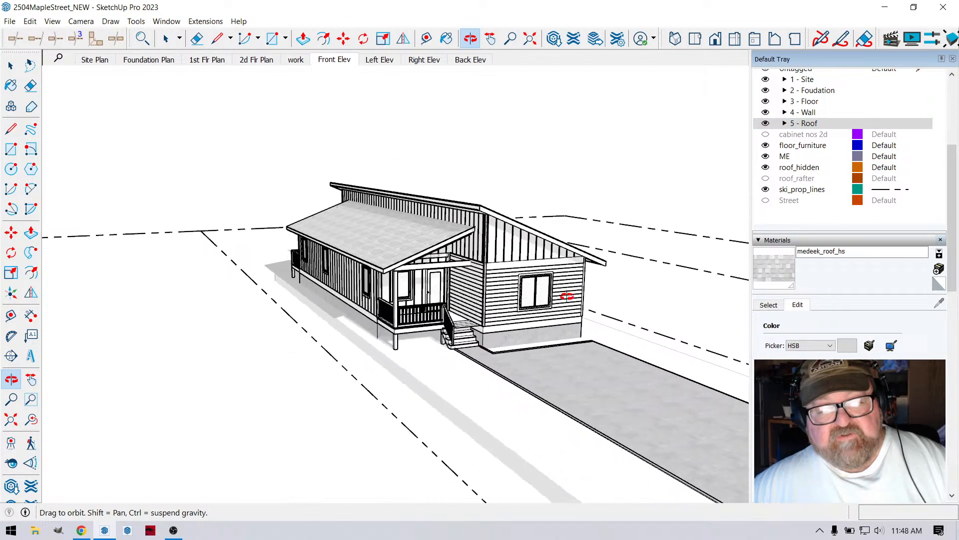
scroll(579, 328, down, 5)
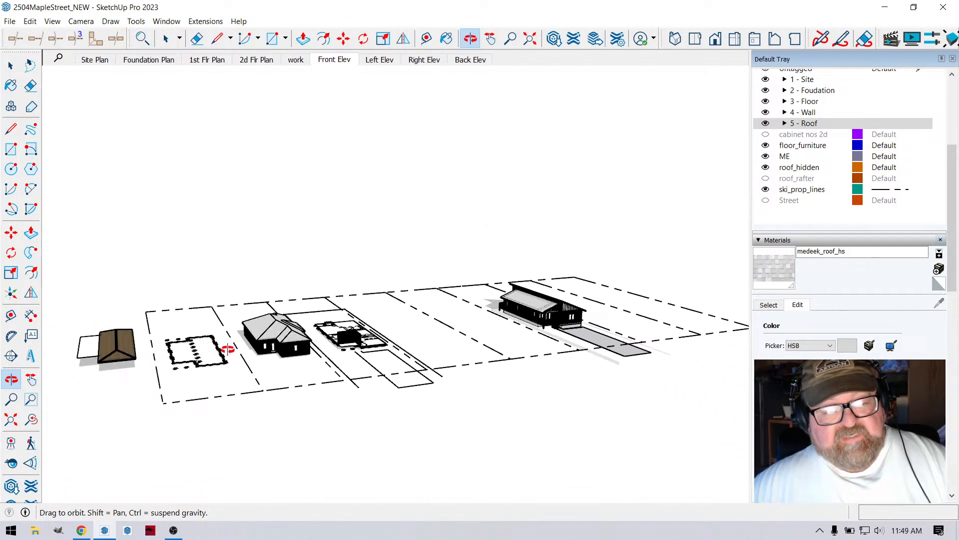
scroll(228, 349, up, 10)
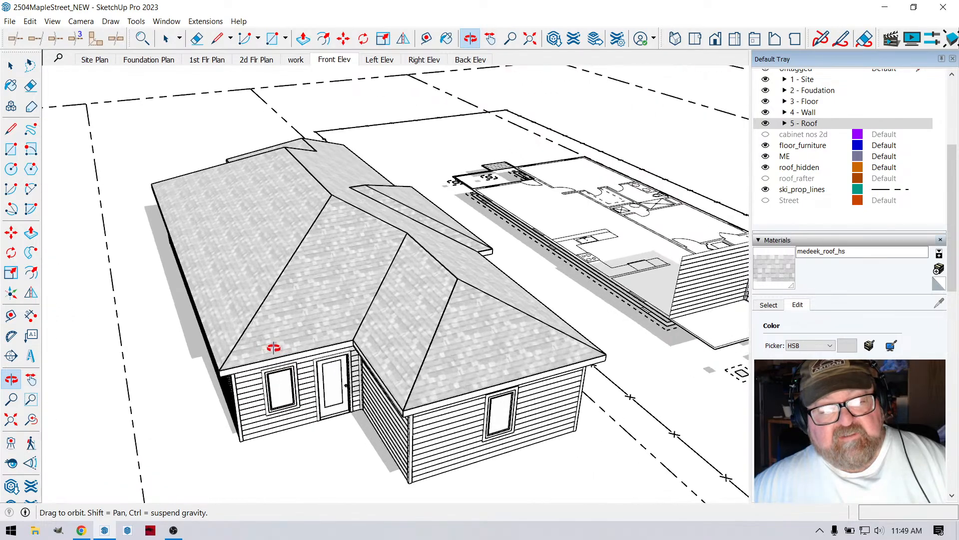
scroll(273, 347, down, 10)
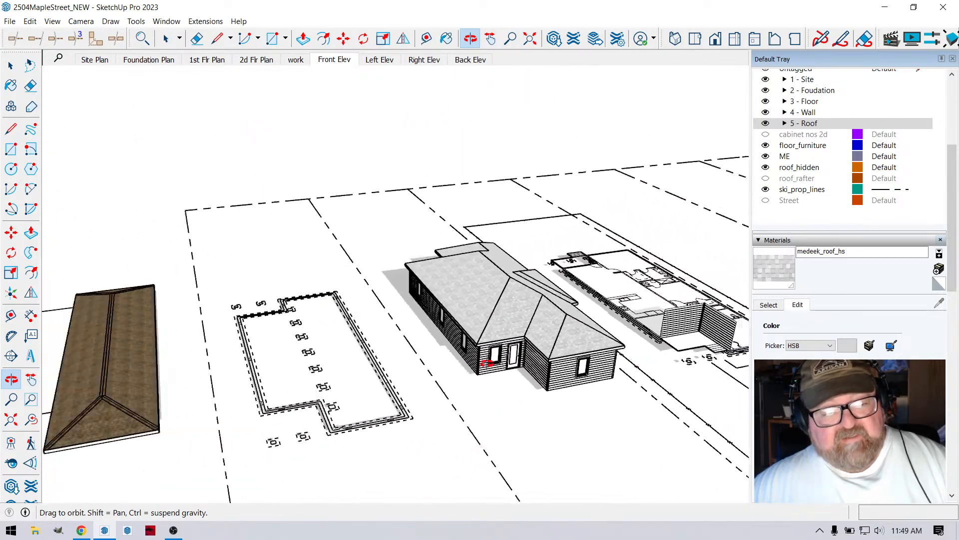
scroll(467, 388, down, 3)
scroll(212, 395, up, 5)
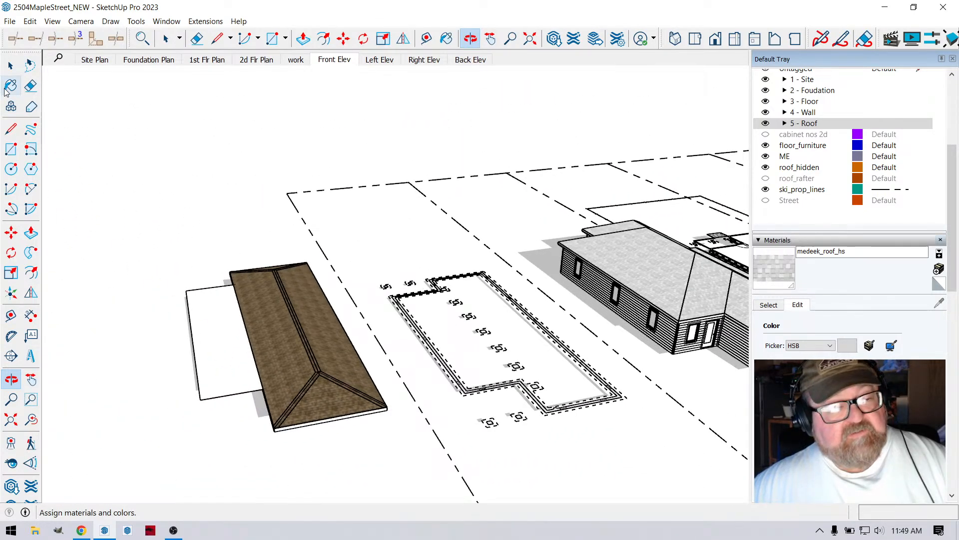
click(12, 66)
click(280, 324)
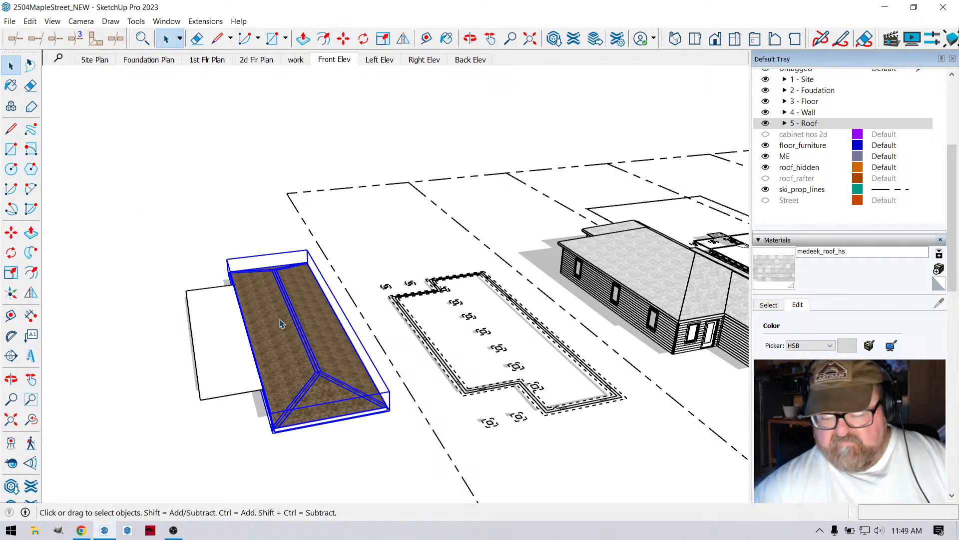
key(Delete)
- Draw a rectangular bump-out about 14' 10" long and 3' 10" deep on the long outer edge of the bare footprint
middle_drag(281, 324, 431, 378)
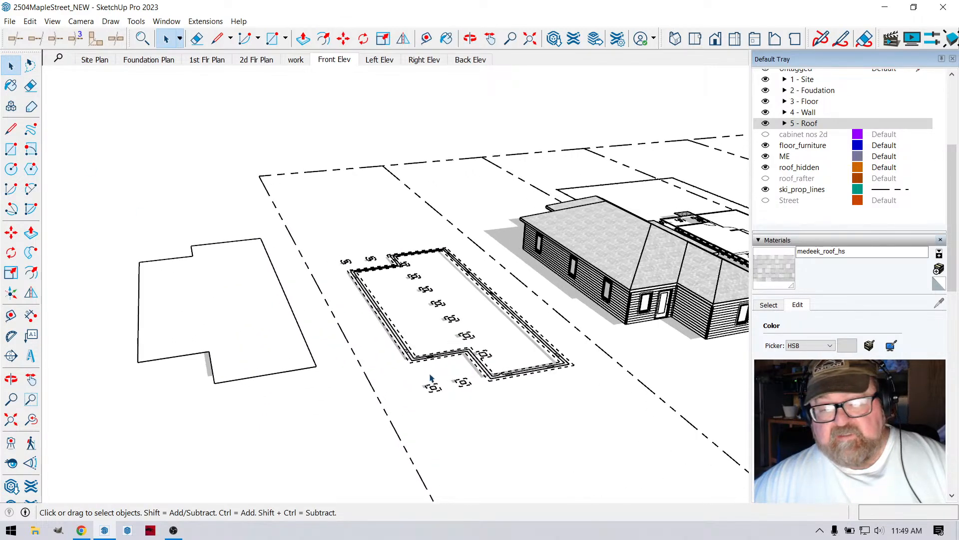
scroll(166, 335, down, 3)
scroll(284, 296, up, 5)
scroll(411, 331, down, 3)
scroll(154, 335, up, 4)
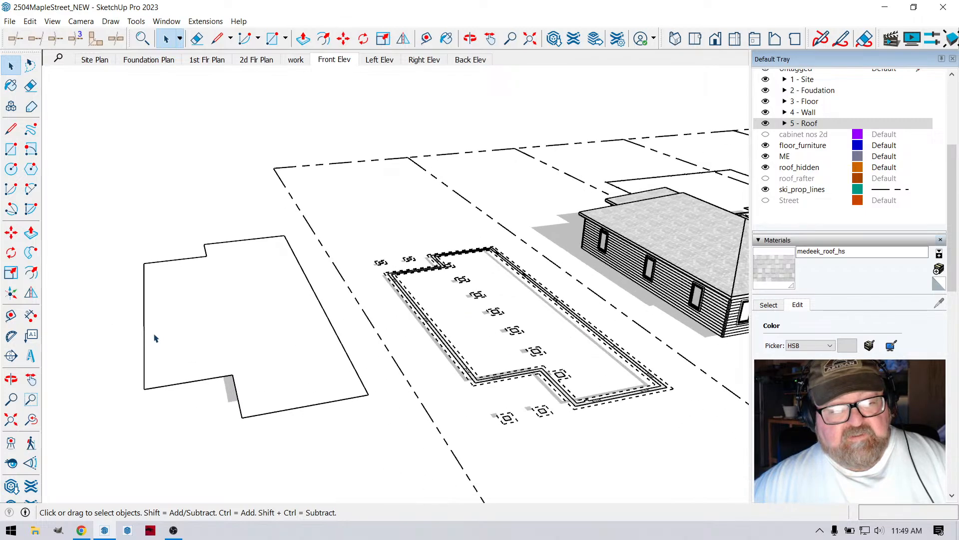
scroll(440, 329, down, 3)
scroll(166, 348, up, 4)
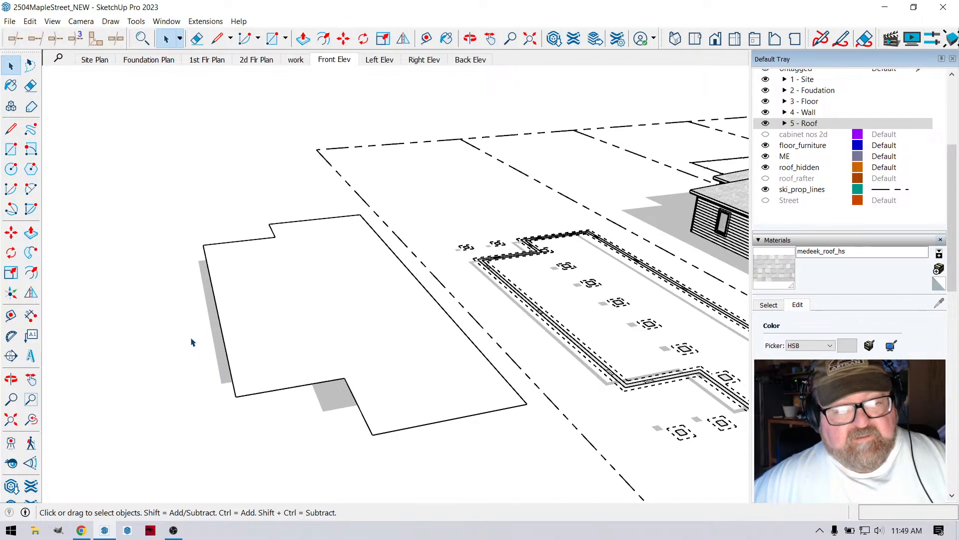
click(469, 39)
drag(345, 305, 420, 332)
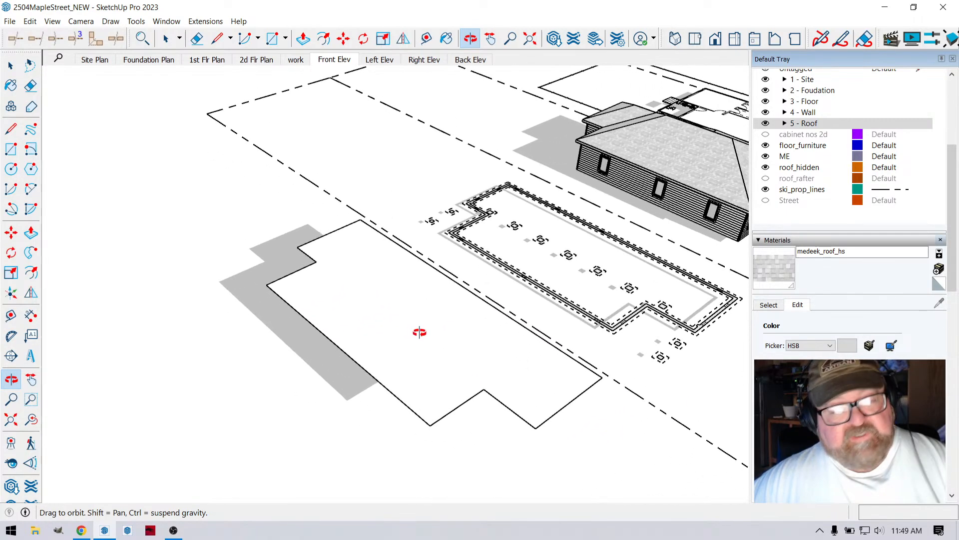
click(217, 39)
scroll(360, 368, up, 2)
click(294, 307)
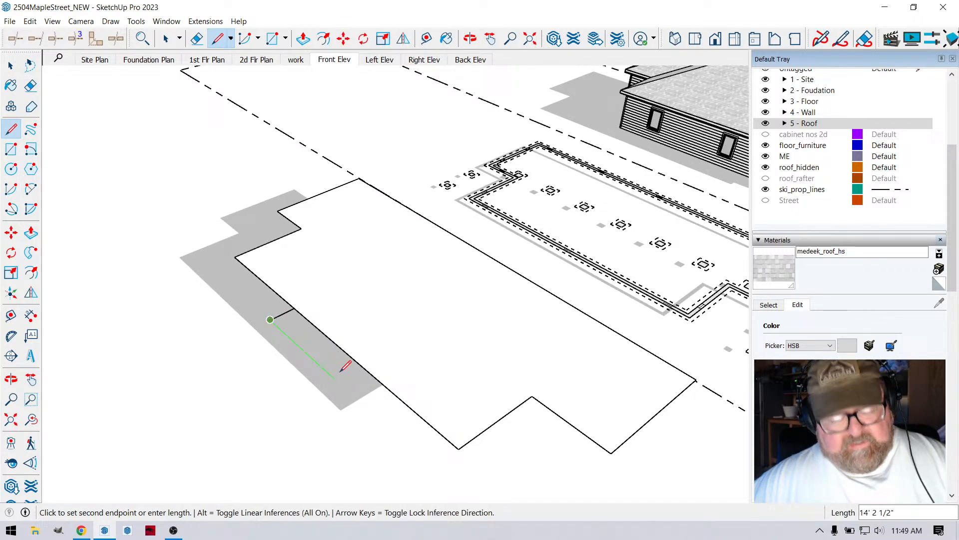
key(Left)
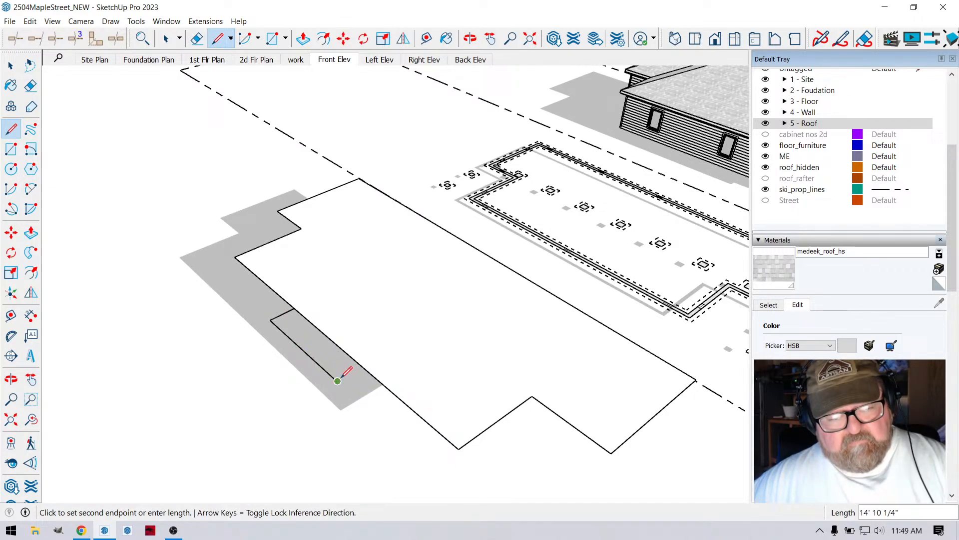
click(362, 368)
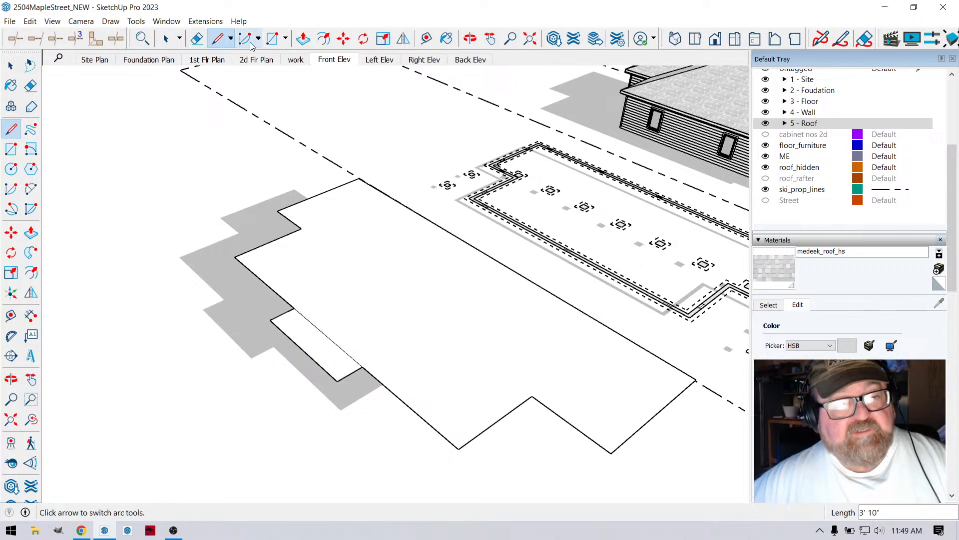
- Erase the edge between the bump-out and the main footprint to merge them into one face
click(199, 39)
scroll(321, 327, down, 3)
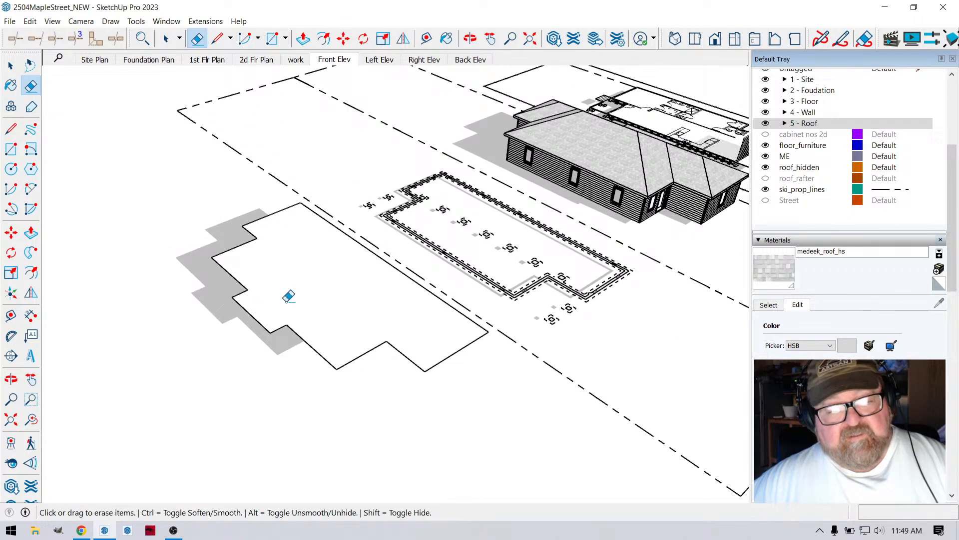
scroll(287, 298, up, 4)
scroll(353, 302, down, 2)
- Generate a Medeek complex rafter roof on the extended footprint with a 6:12 pitch and 12-inch overhang
click(11, 66)
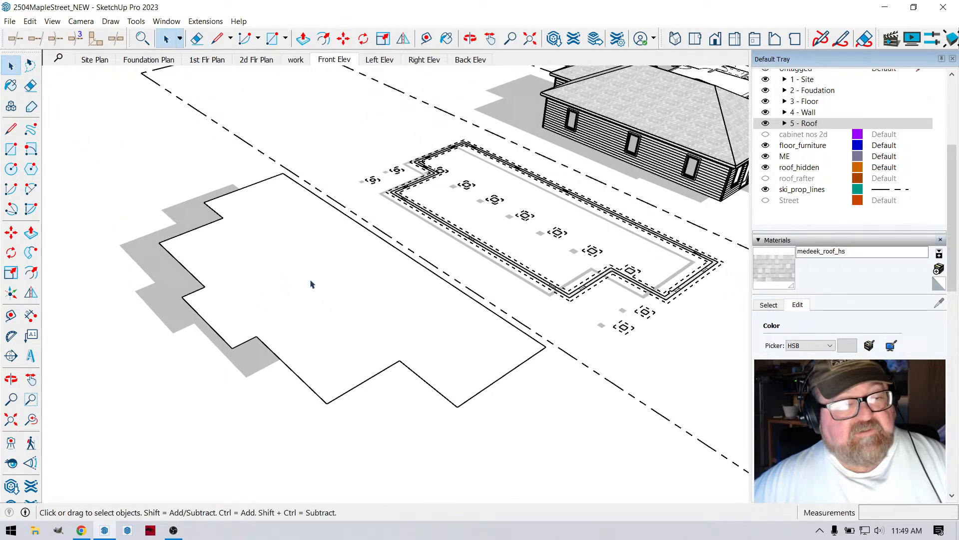
click(310, 295)
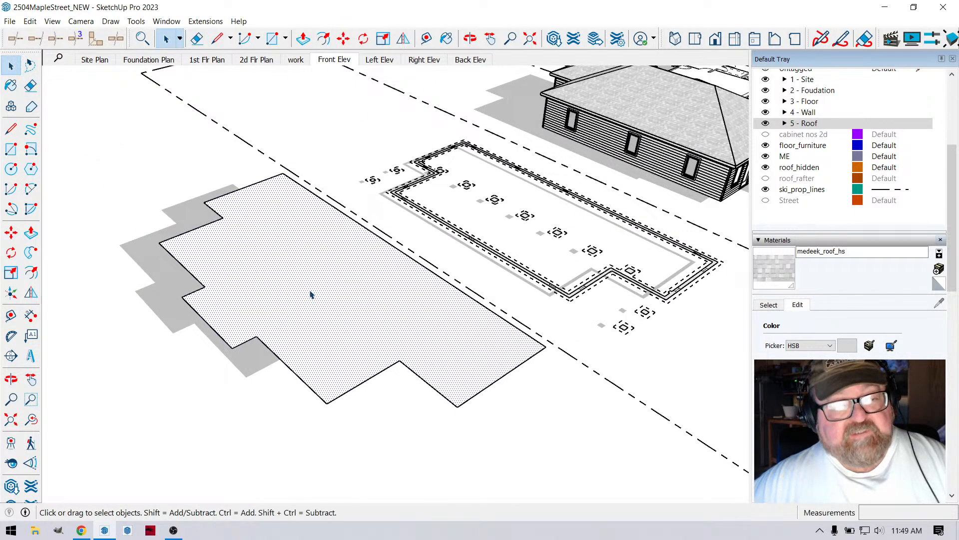
click(205, 21)
mouse_move(235, 160)
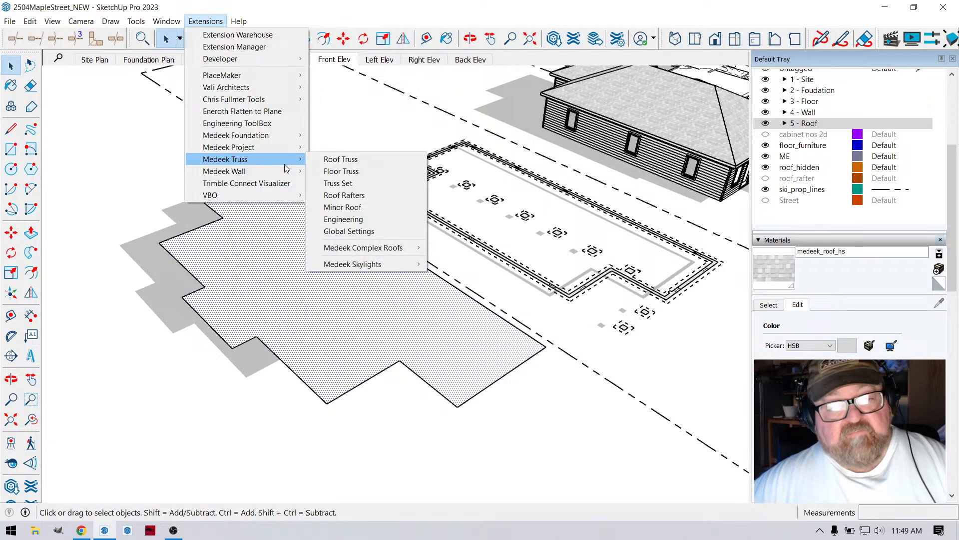
mouse_move(350, 247)
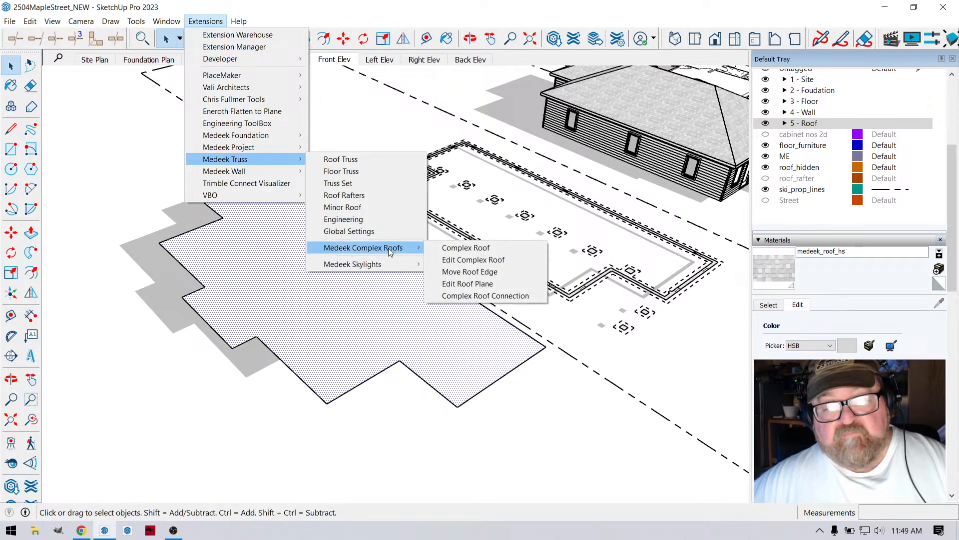
click(453, 261)
click(619, 265)
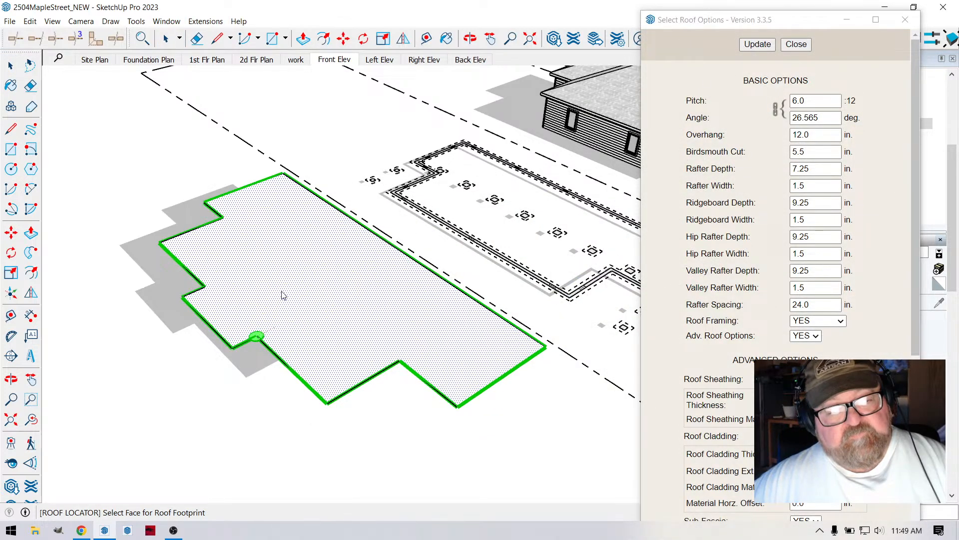
click(313, 245)
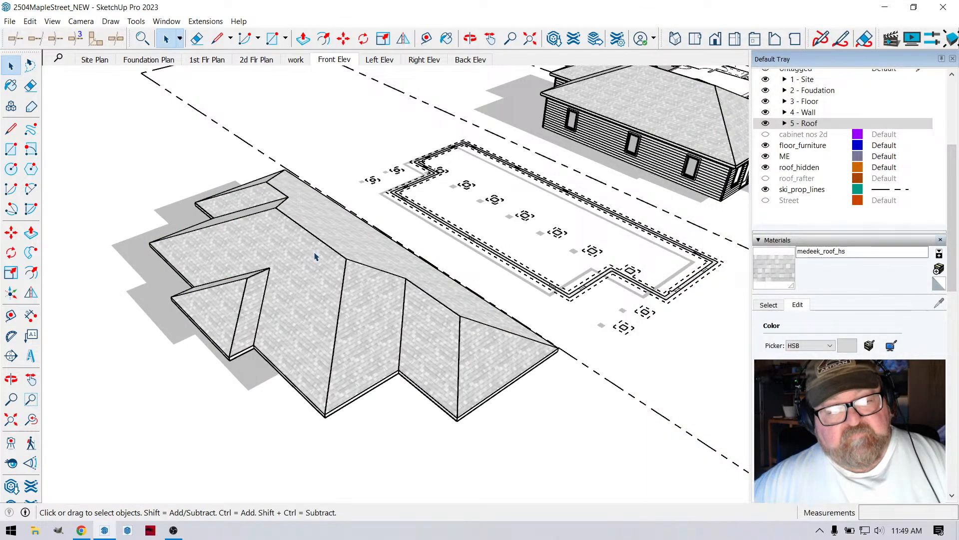
- Examine the new roof's hips, valleys and bump-out from several angles
click(470, 38)
drag(415, 231, 483, 216)
drag(314, 243, 294, 192)
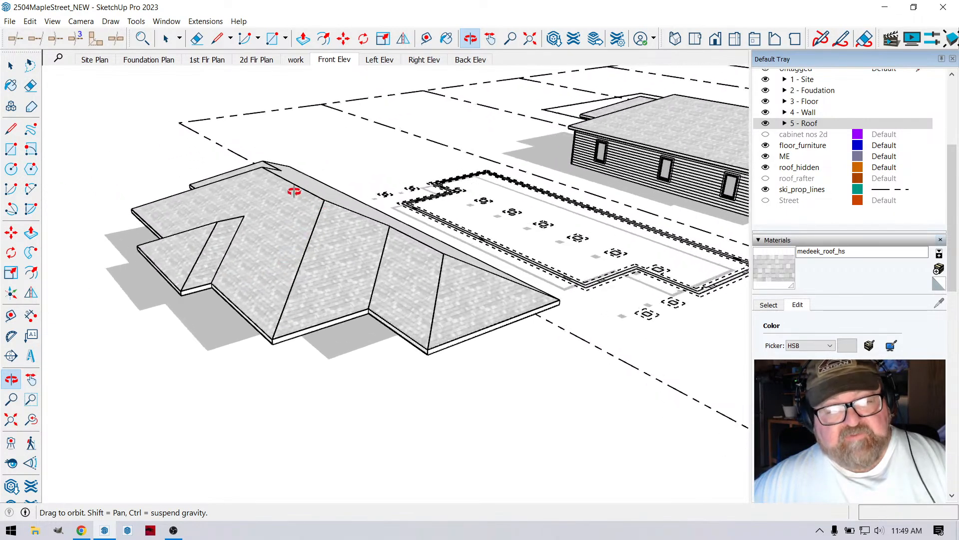
drag(282, 257, 204, 330)
scroll(201, 330, down, 3)
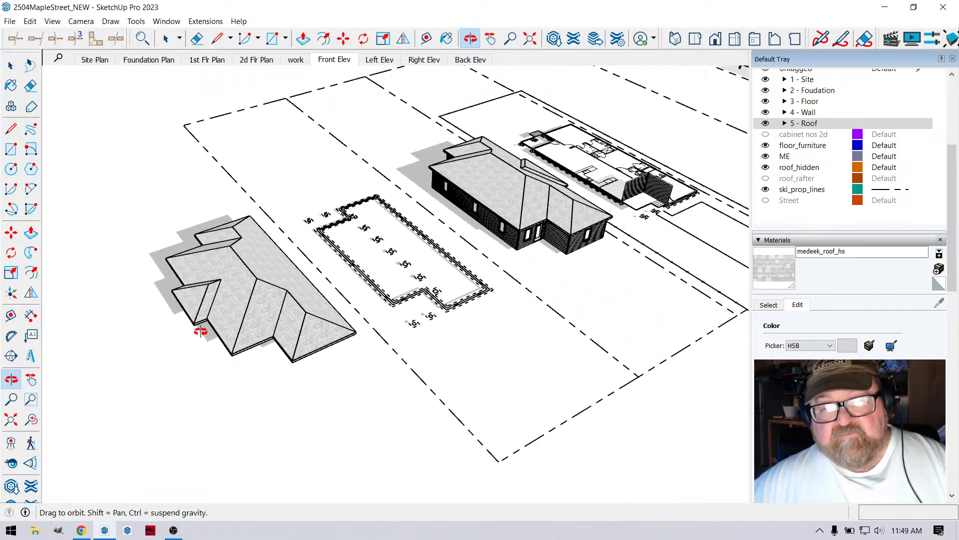
scroll(210, 320, up, 3)
- Check the YouTube Studio livestream page in Chrome and return to the SketchUp model
click(81, 531)
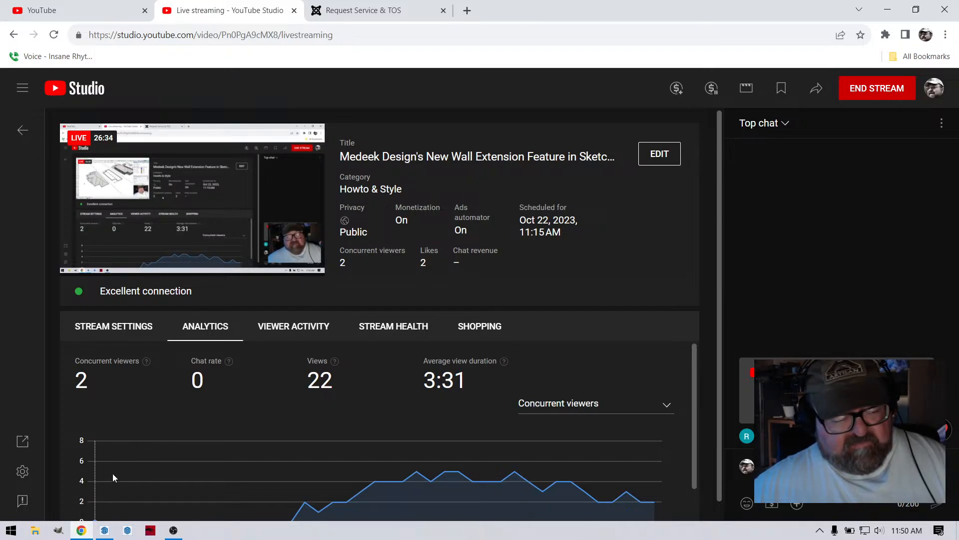
click(104, 531)
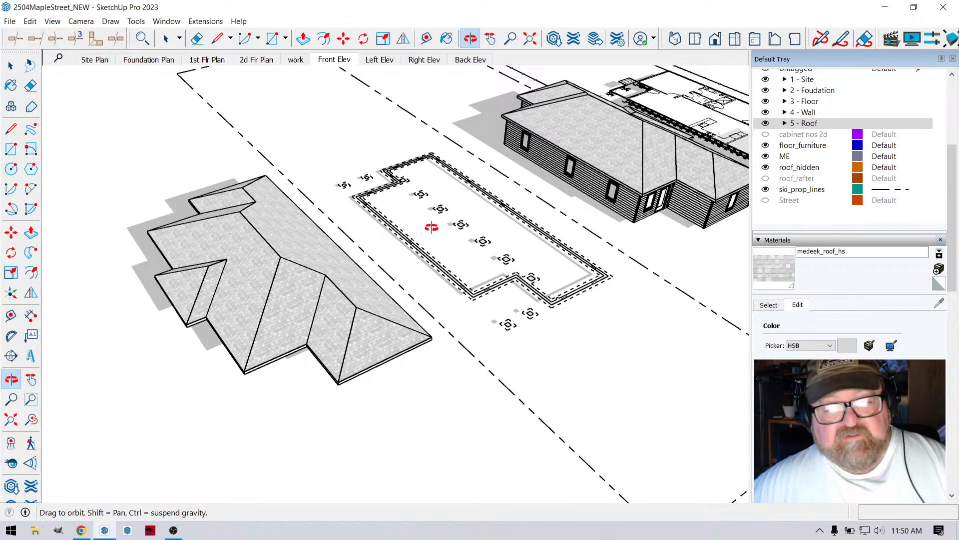
- Examine the hip-roofed house with its siding, windows and door, and look over the list of installed Medeek extensions
drag(431, 228, 418, 300)
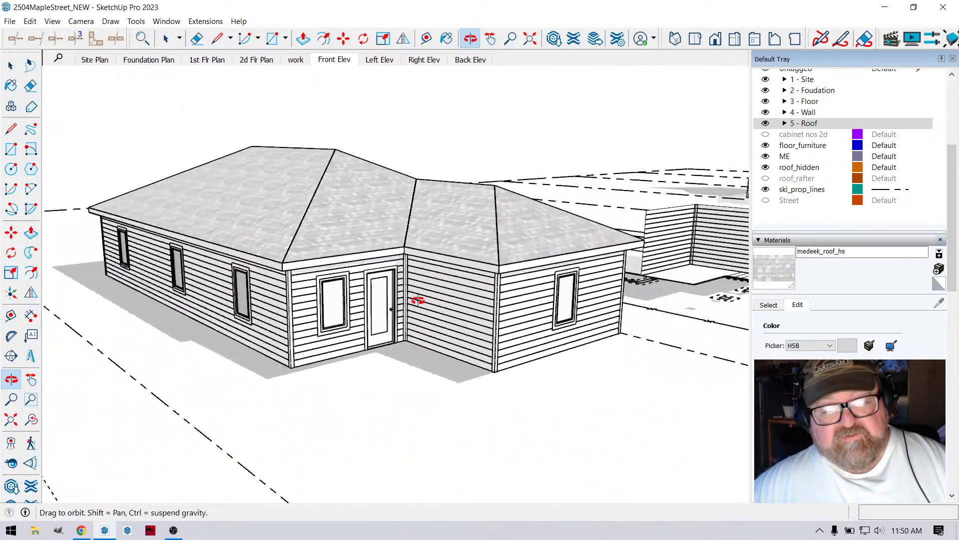
click(205, 21)
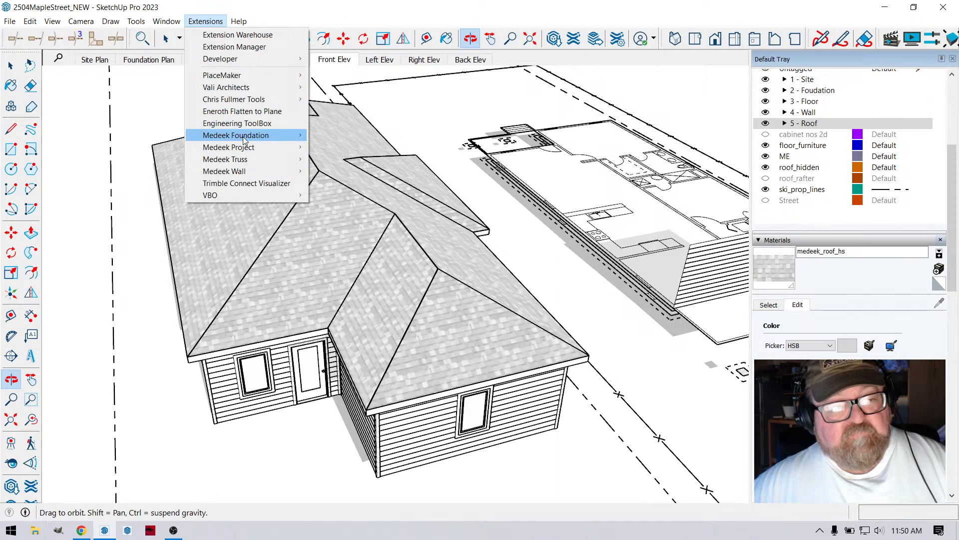
mouse_move(245, 137)
mouse_move(264, 151)
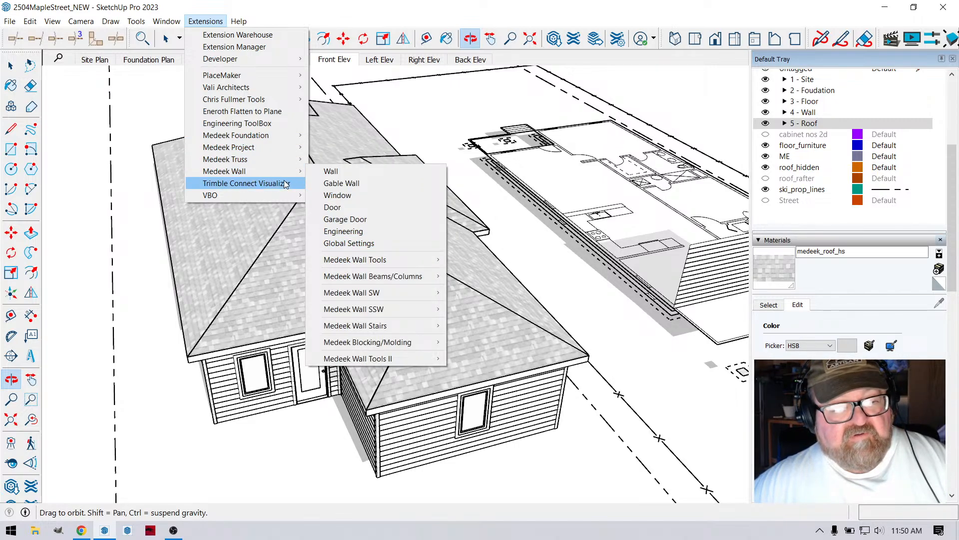
click(373, 159)
drag(374, 159, 379, 279)
drag(290, 276, 312, 263)
scroll(251, 318, down, 4)
scroll(281, 270, up, 2)
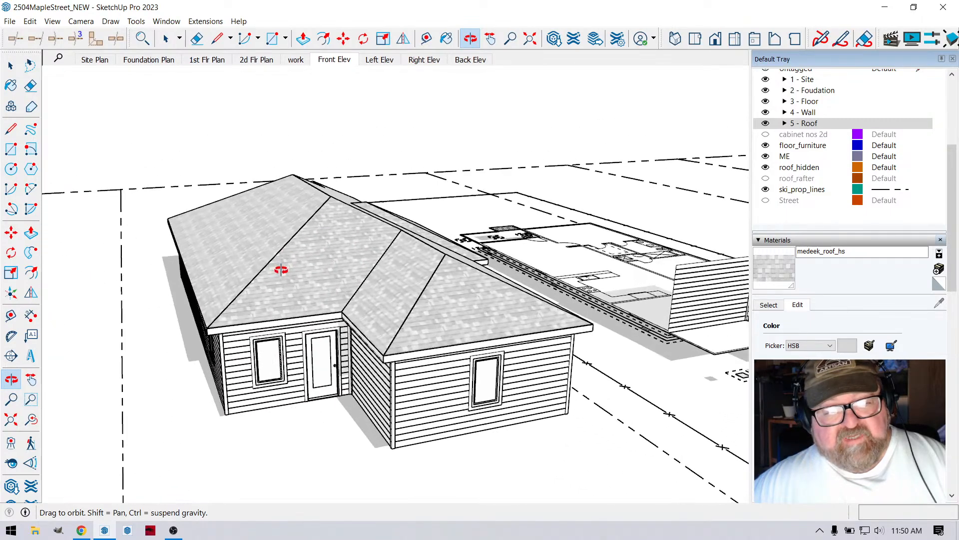
drag(385, 317, 278, 337)
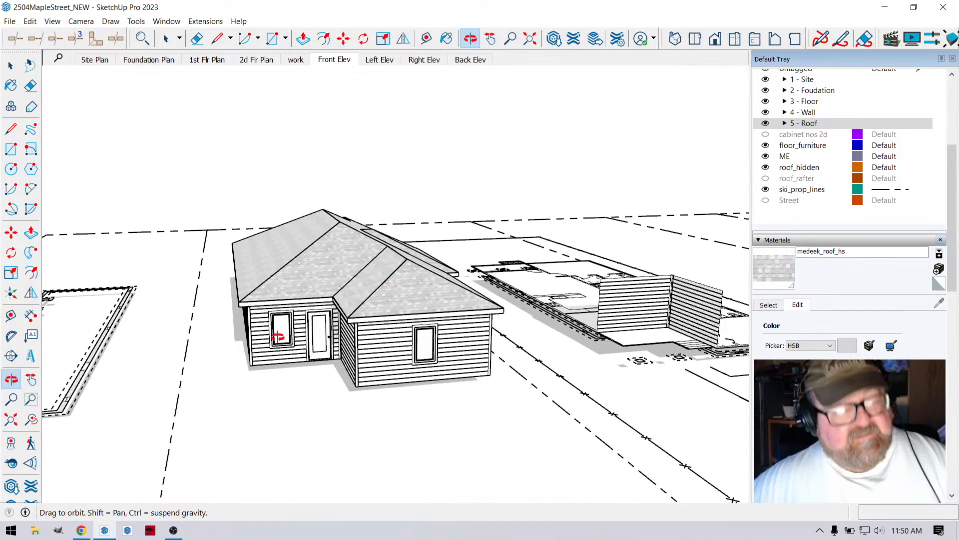
- Switch to the YouTube Studio page in Chrome and end the livestream
click(82, 530)
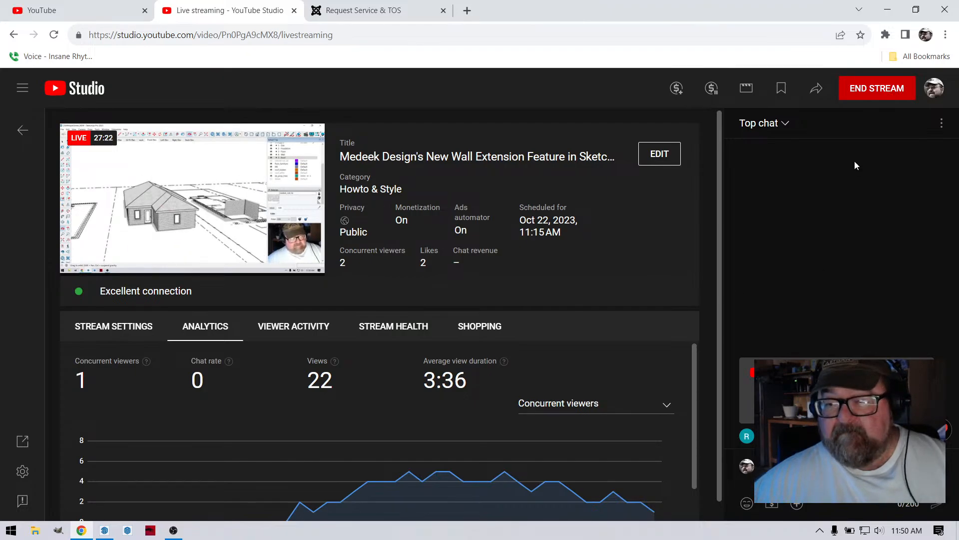
click(876, 87)
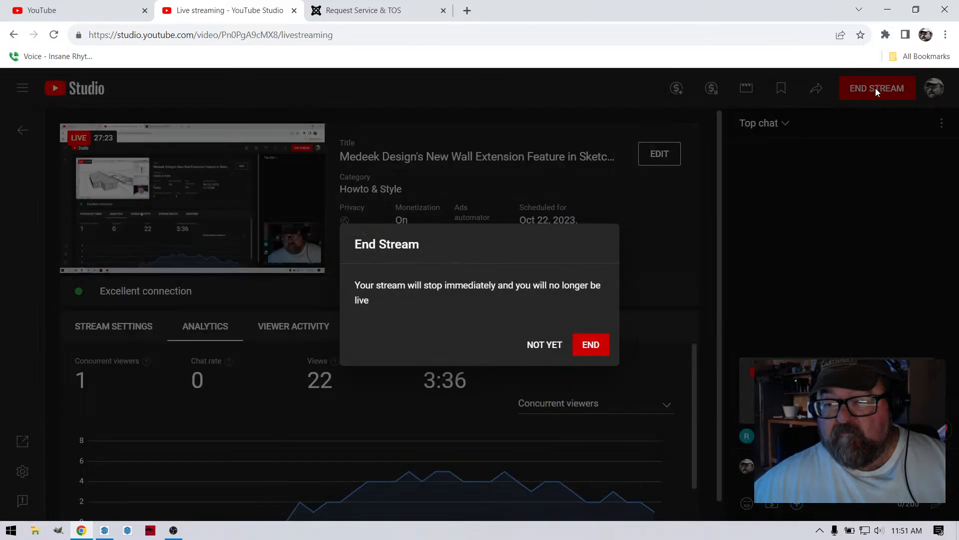
click(592, 345)
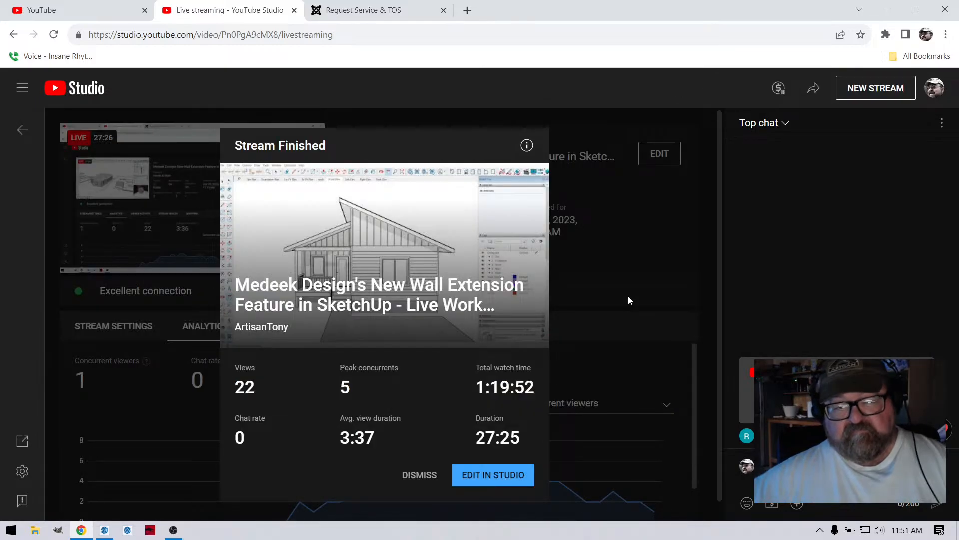